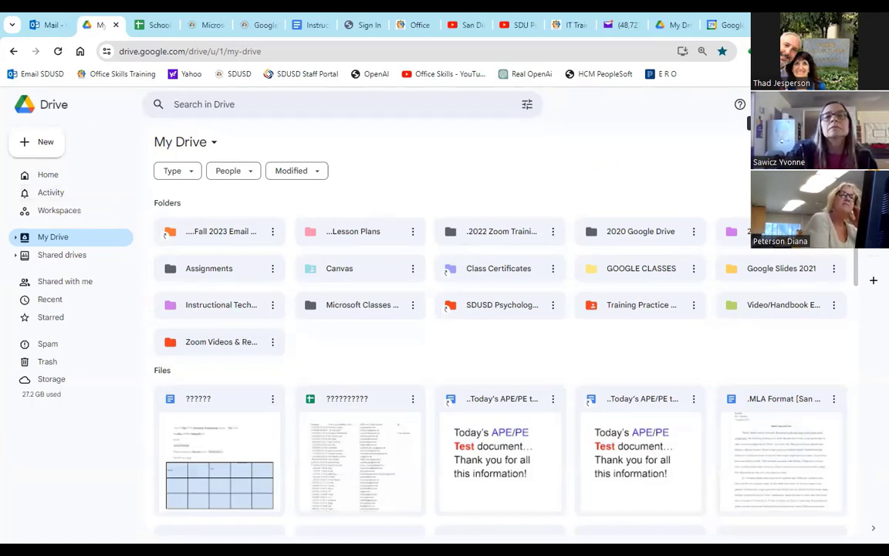
# Check the Start page option in the Drive settings, where My Drive is an option, and return to My Drive
pyautogui.click(762, 107)
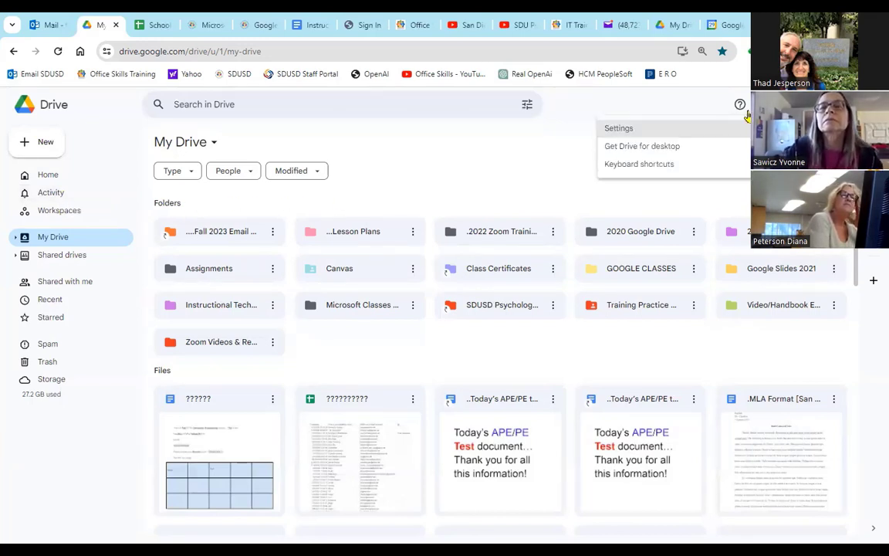
pyautogui.click(710, 130)
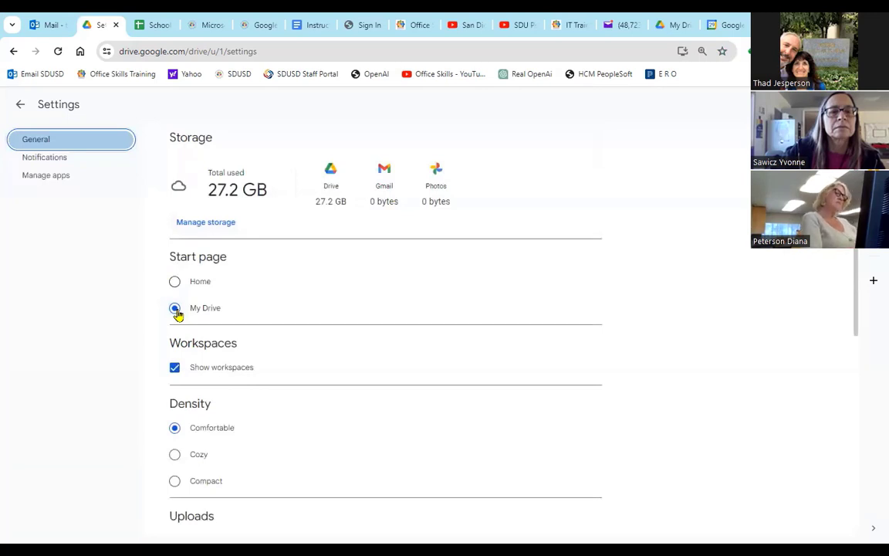
pyautogui.click(17, 105)
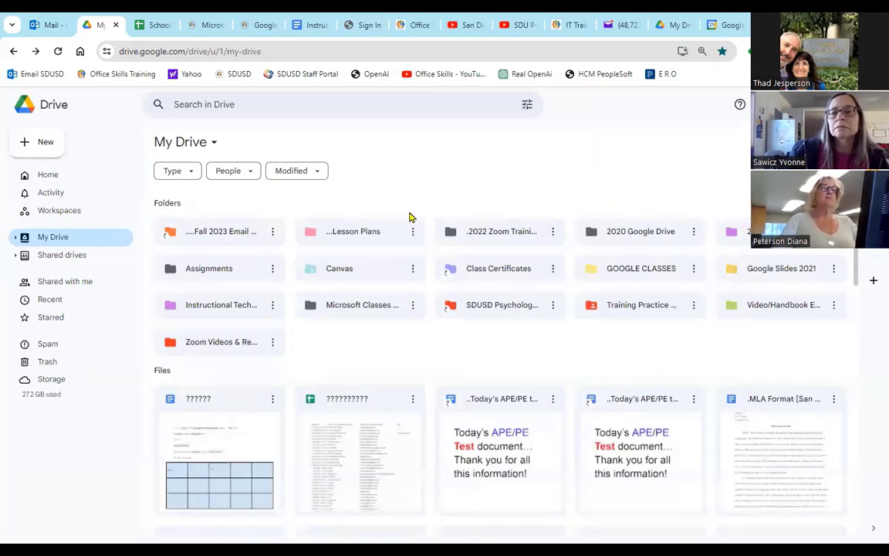
# Create a new folder named ".......Today's Folder" in My Drive
pyautogui.rightClick(411, 211)
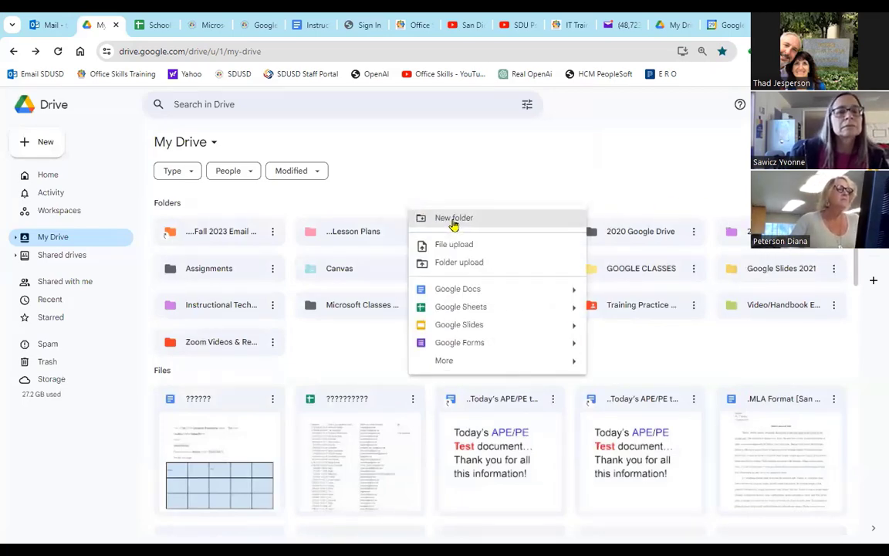
pyautogui.click(444, 218)
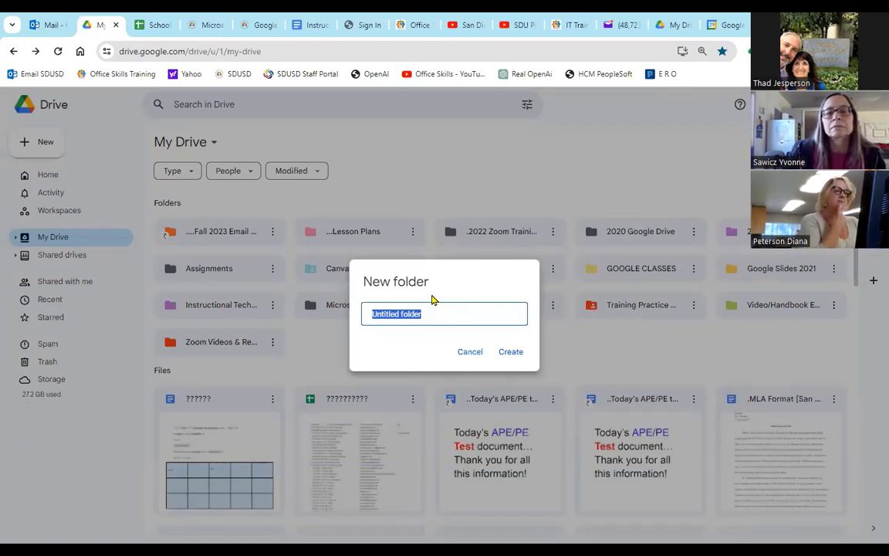
pyautogui.write('.......')
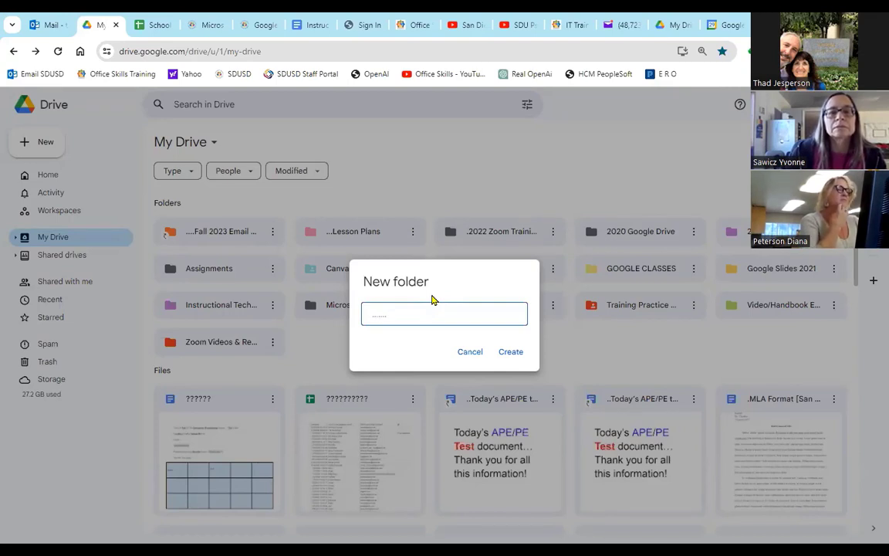
pyautogui.write('Toda')
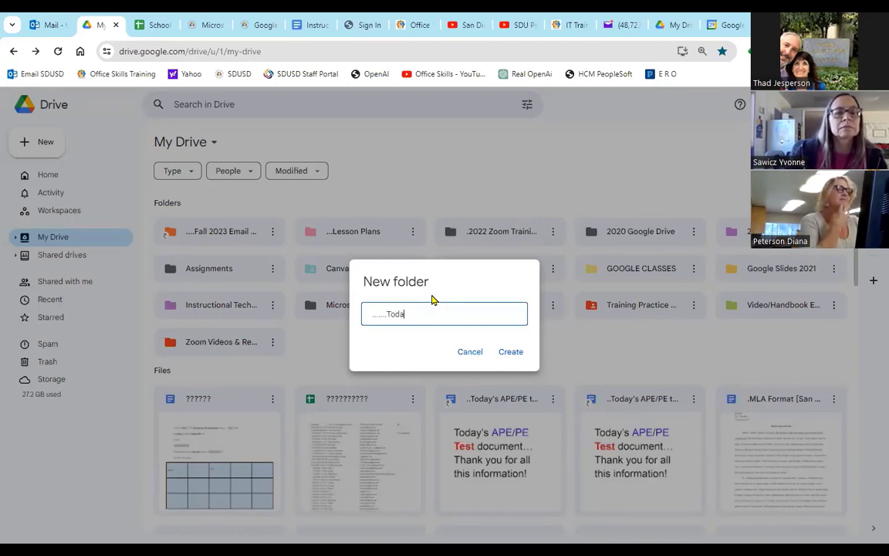
pyautogui.write("y's")
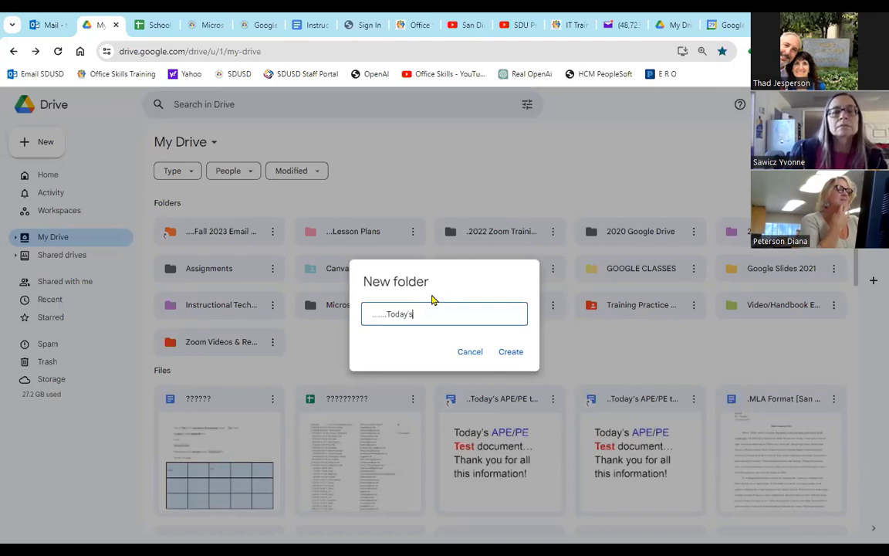
pyautogui.write(' Fo')
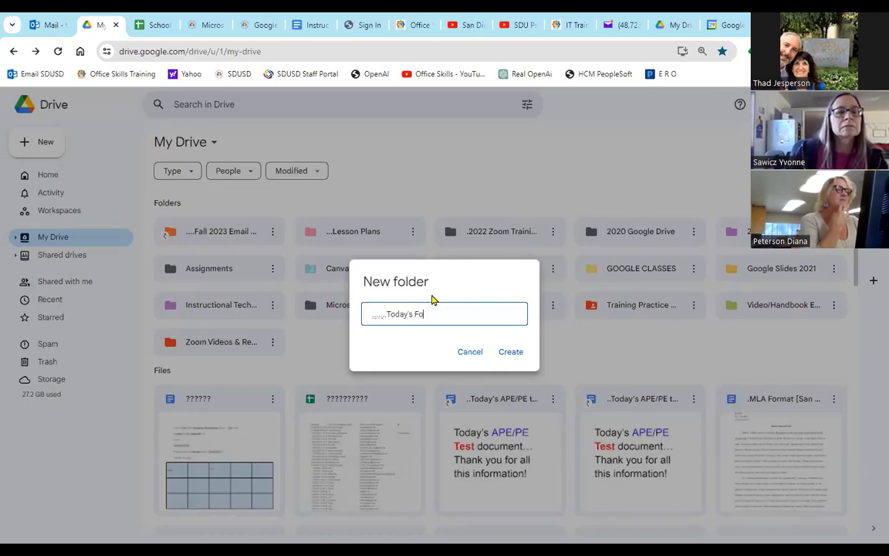
pyautogui.write('lder')
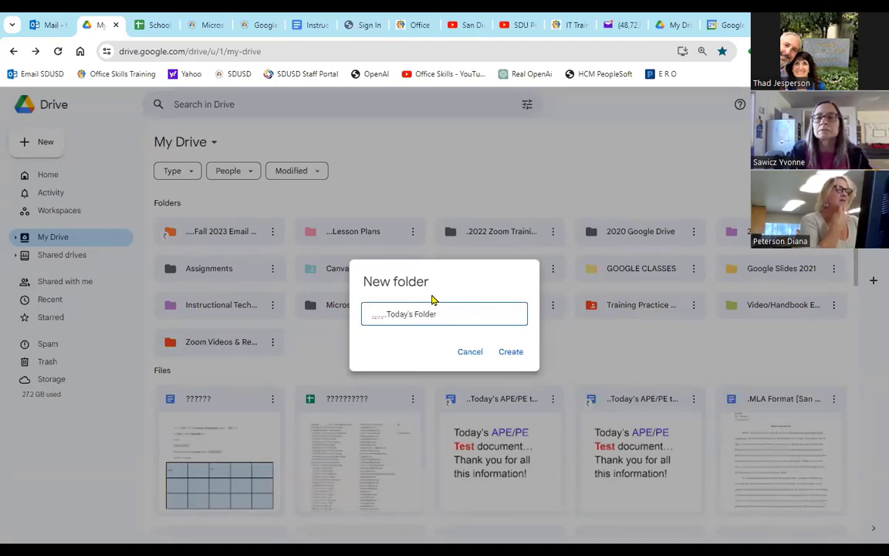
pyautogui.click(513, 353)
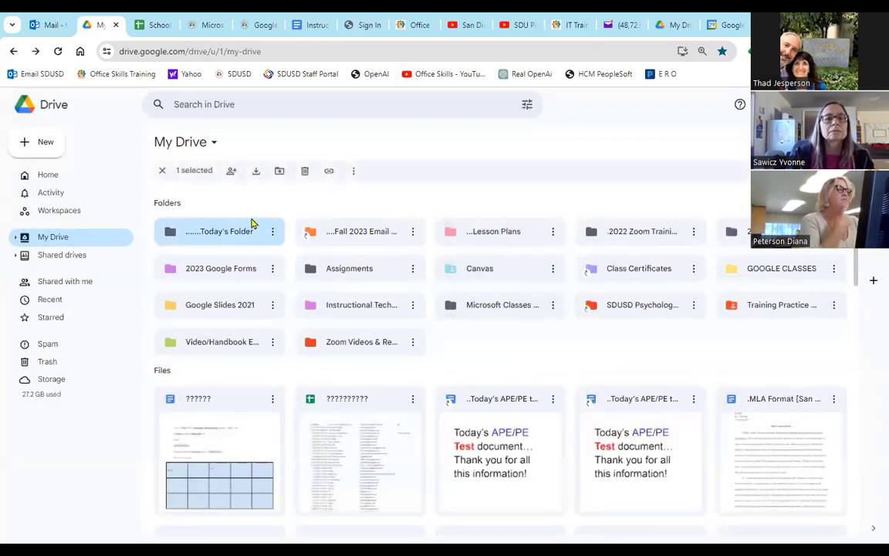
# Change the folder color of ".......Today's Folder" to red
pyautogui.rightClick(215, 233)
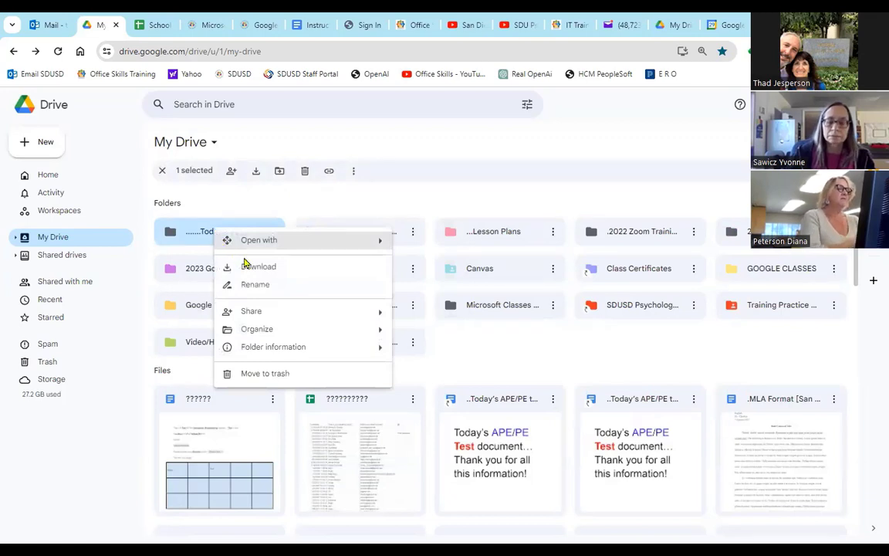
pyautogui.moveTo(290, 331)
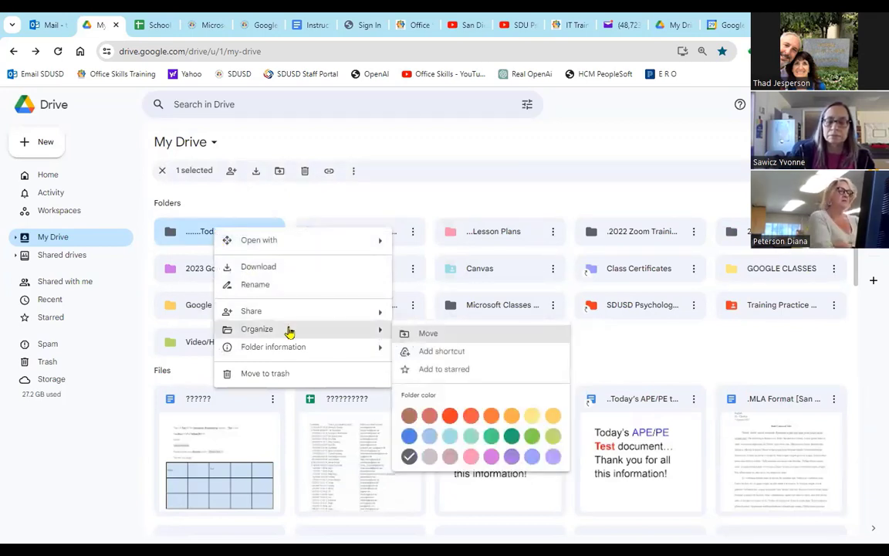
pyautogui.click(451, 415)
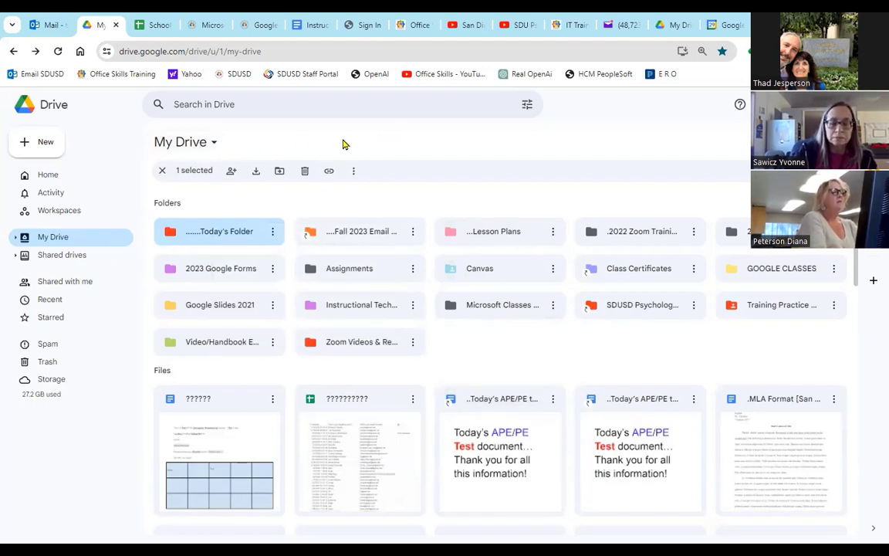
# Open ".......Today's Folder" and start a file upload, browsing to Desktop > .2021 Zoom Training Materials > Zoom Google Docs Basics 2021
pyautogui.doubleClick(226, 234)
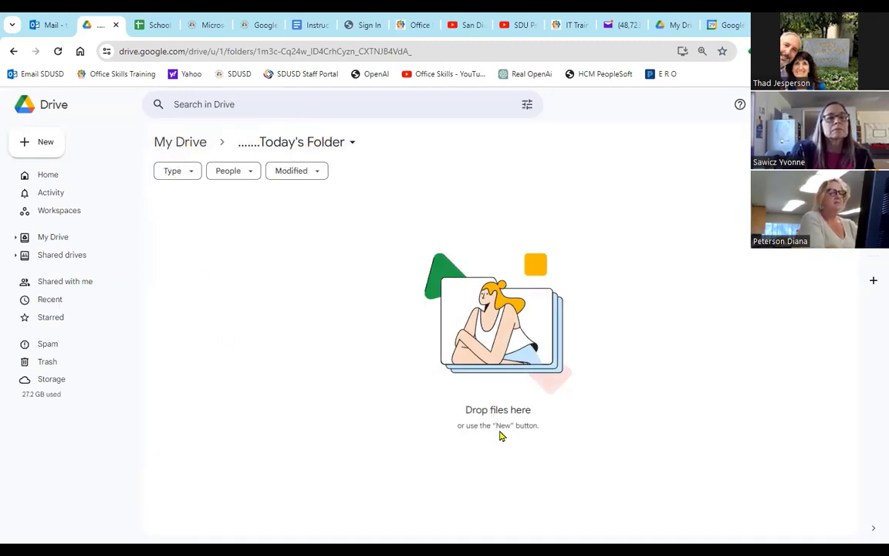
pyautogui.click(51, 144)
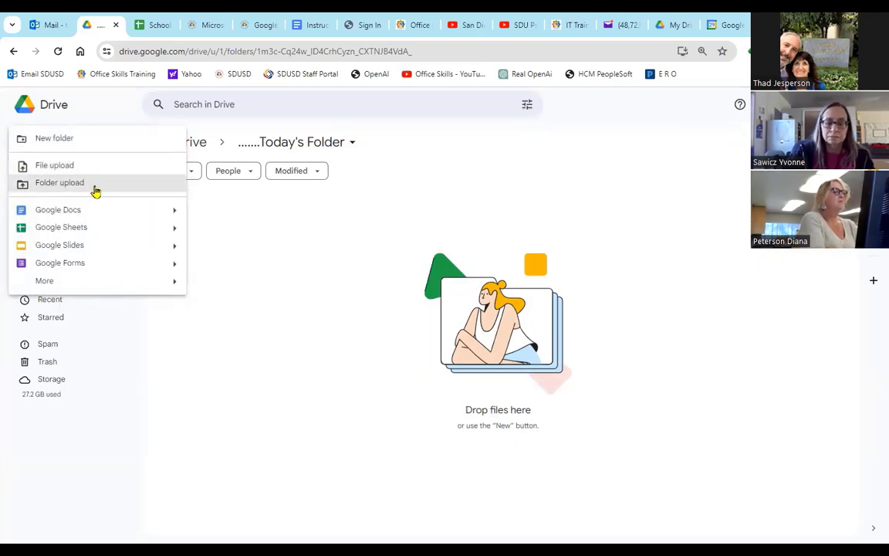
pyautogui.click(309, 249)
pyautogui.rightClick(310, 248)
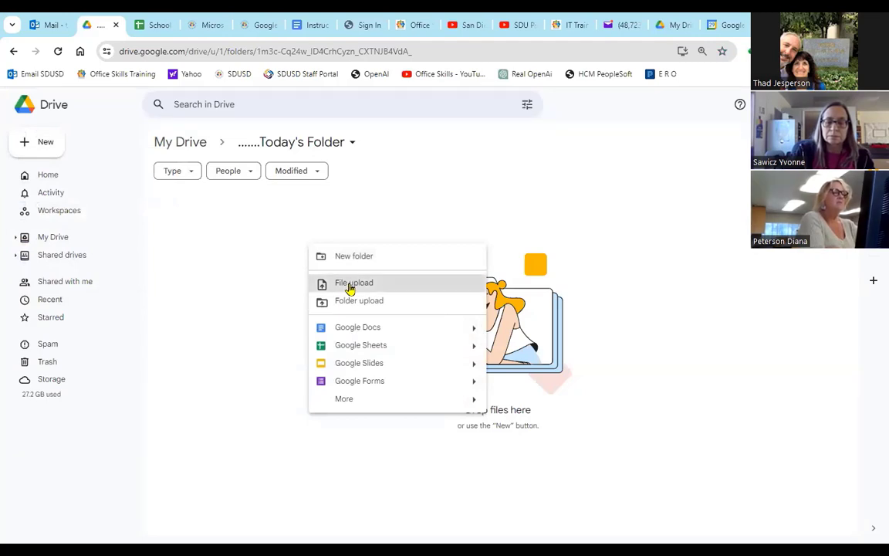
pyautogui.click(351, 284)
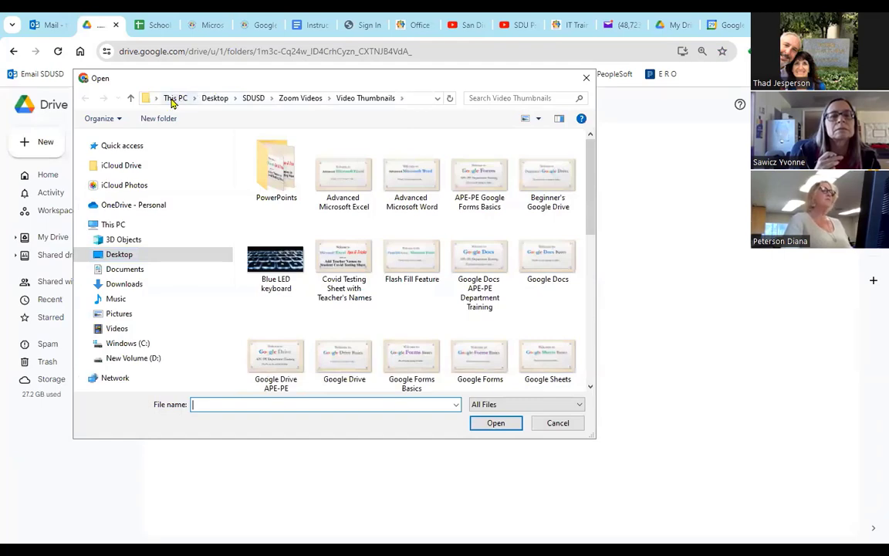
pyautogui.click(216, 98)
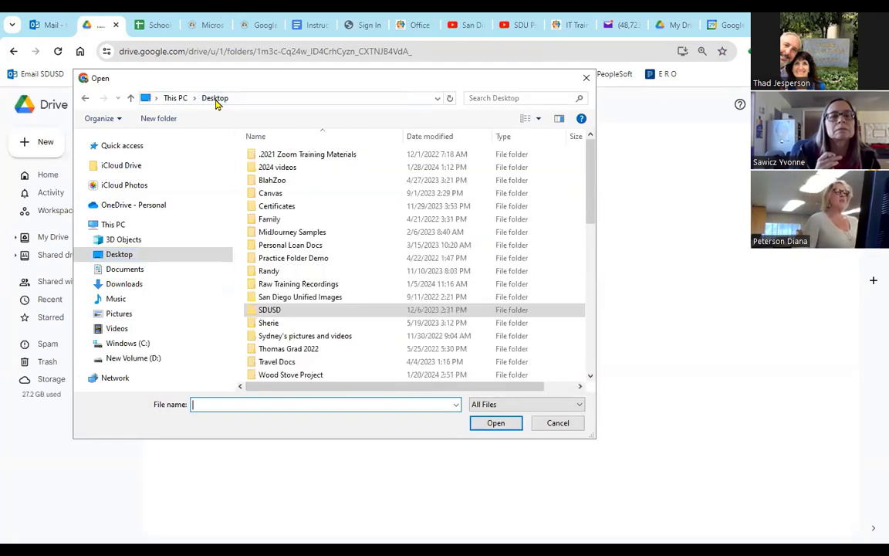
pyautogui.doubleClick(307, 154)
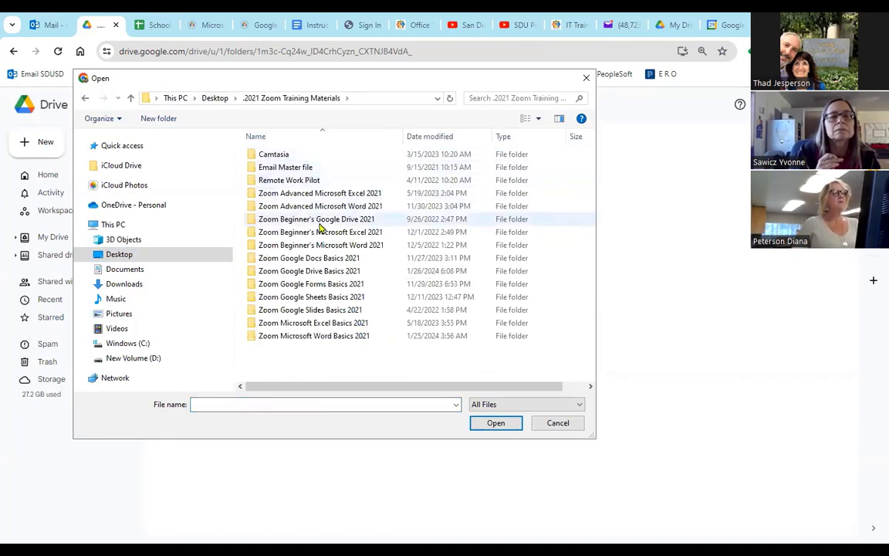
pyautogui.doubleClick(323, 262)
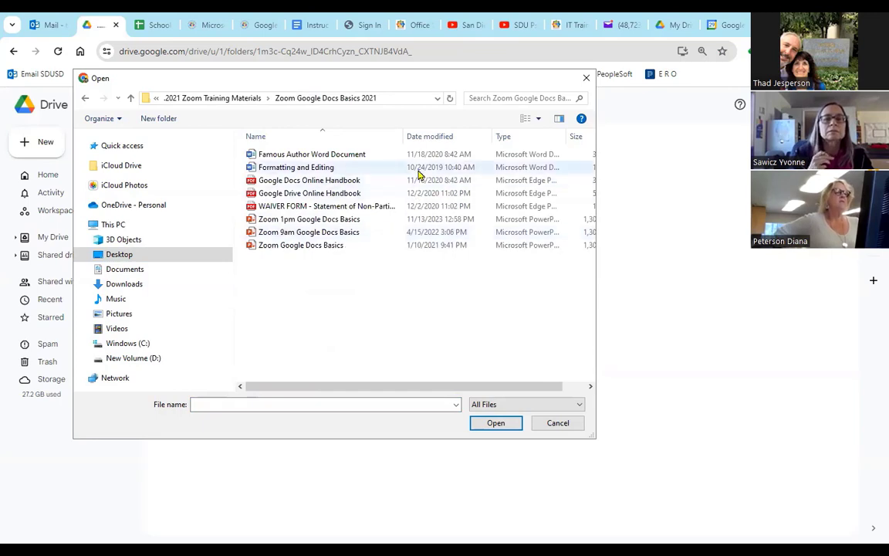
# Upload the files "Formatting and Editing" and "WAIVER FORM - Statement of Non-Participation" together
pyautogui.click(341, 170)
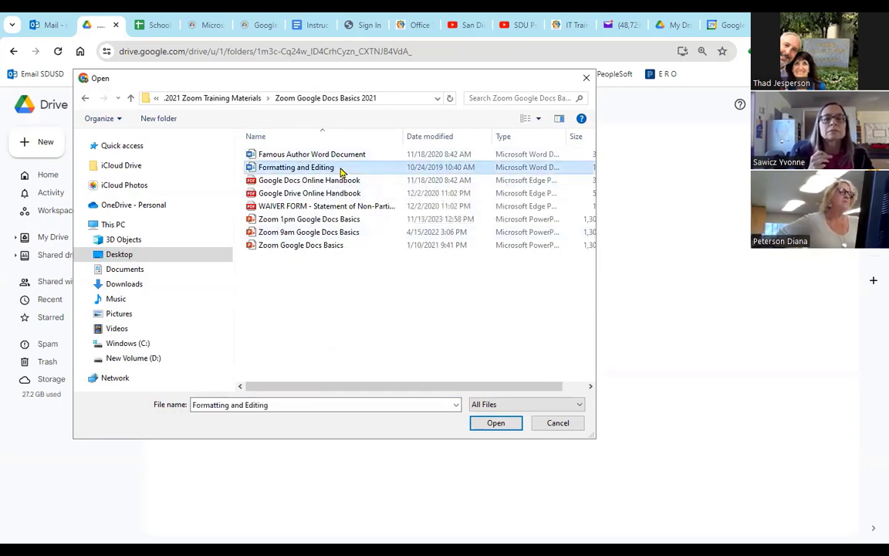
pyautogui.click(331, 207)
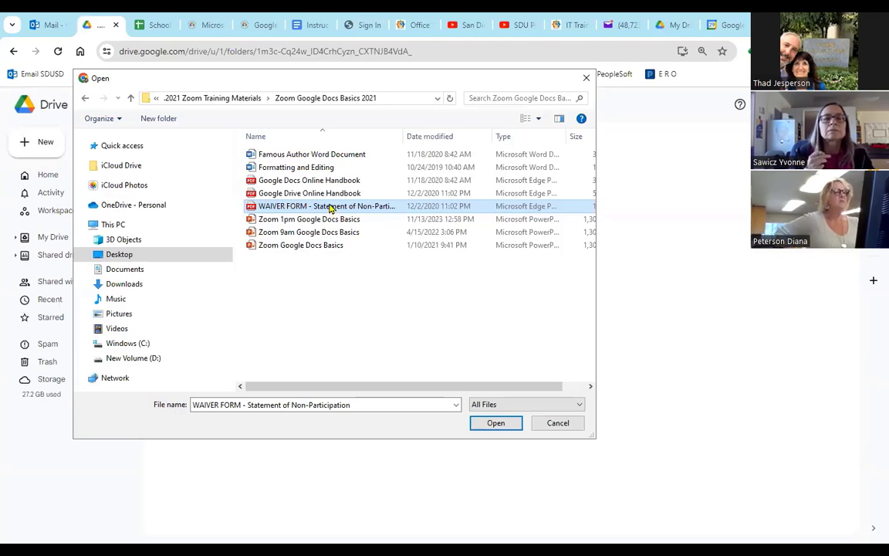
pyautogui.click(326, 167)
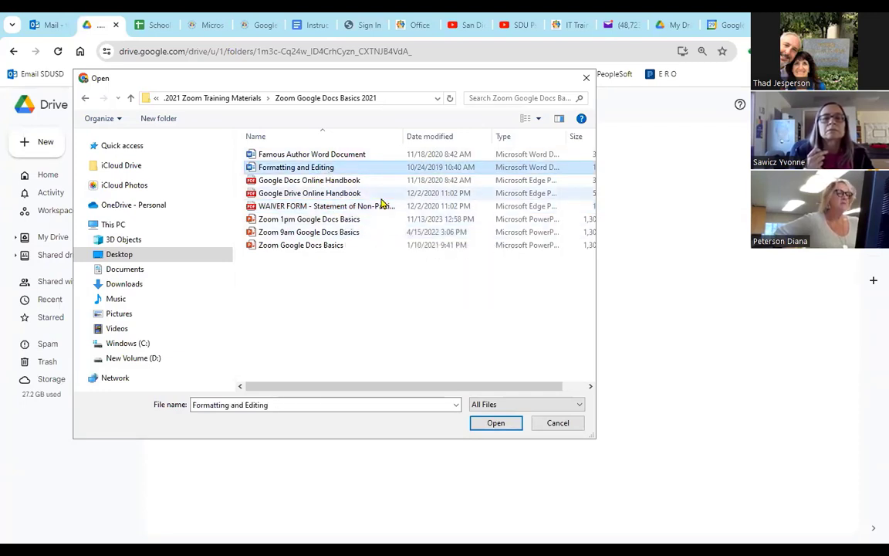
pyautogui.keyDown('ctrl'); pyautogui.click(357, 210); pyautogui.keyUp('ctrl')
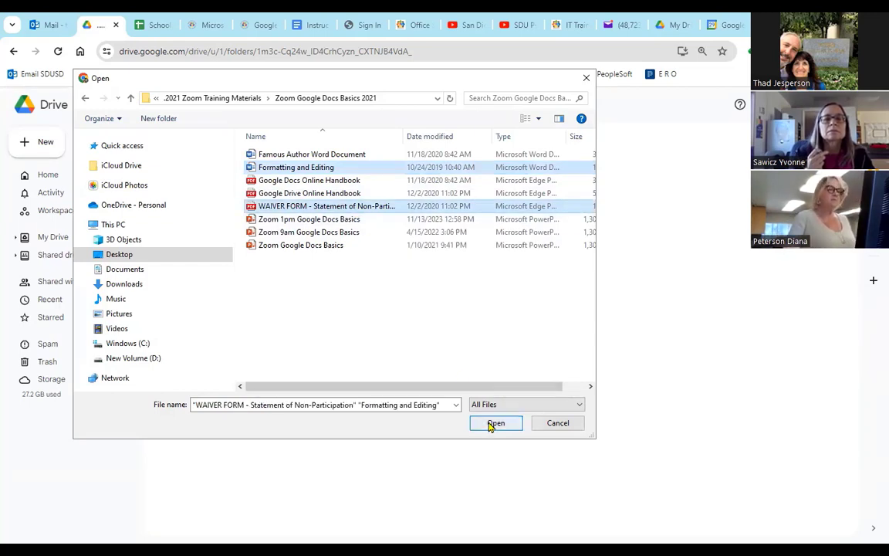
pyautogui.click(494, 423)
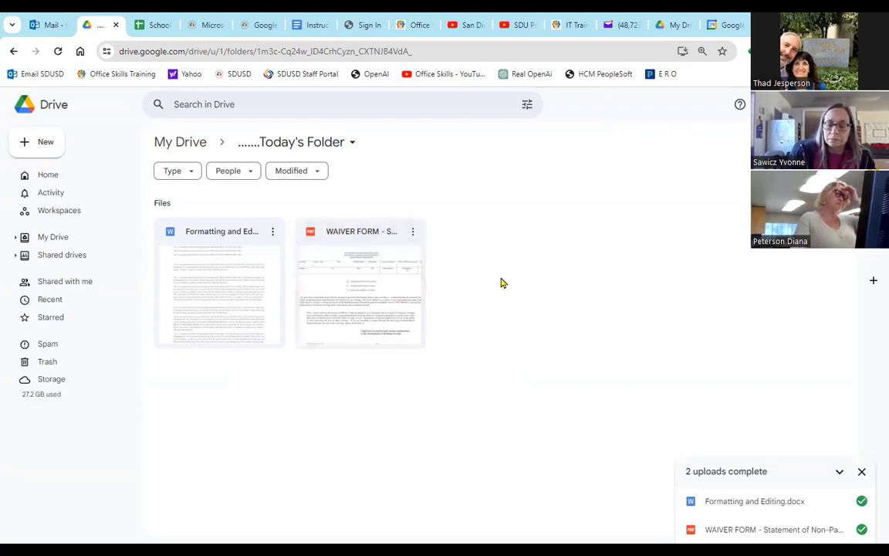
# Create a blank Google Docs document inside ".......Today's Folder"
pyautogui.click(56, 142)
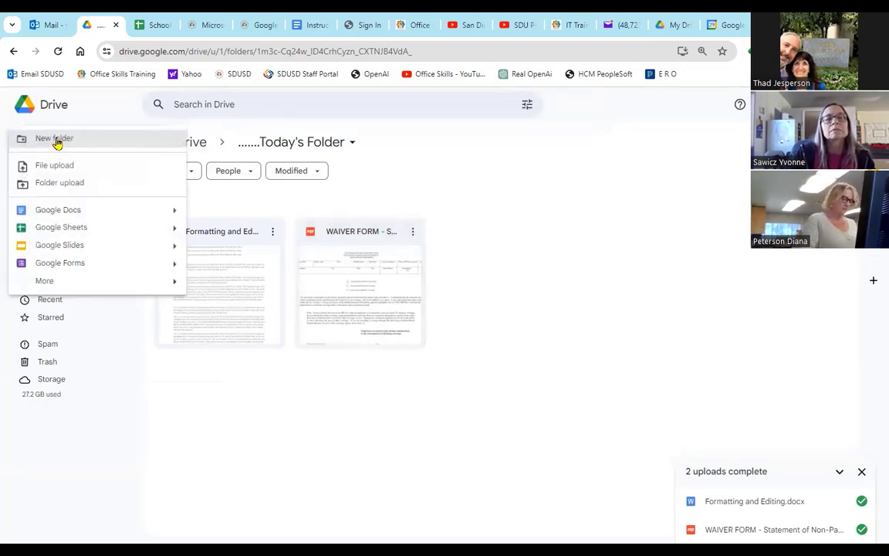
pyautogui.moveTo(174, 214)
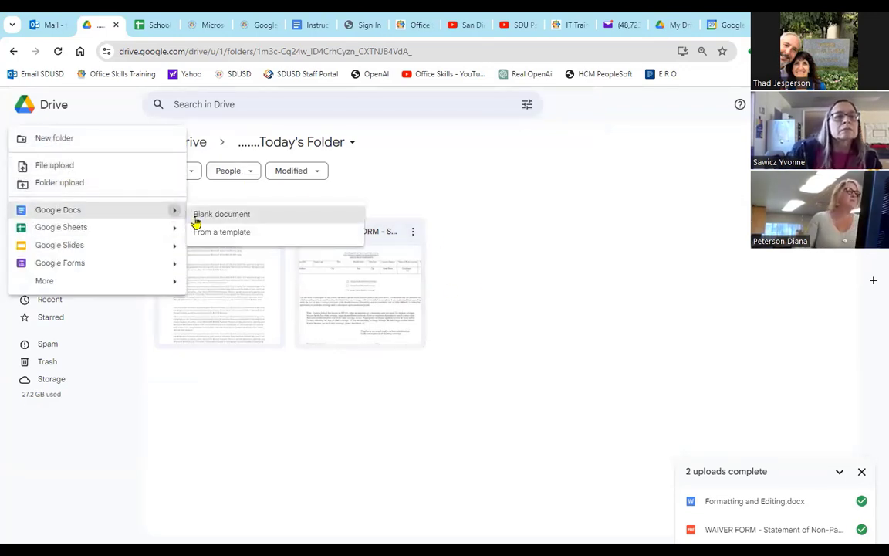
pyautogui.rightClick(519, 234)
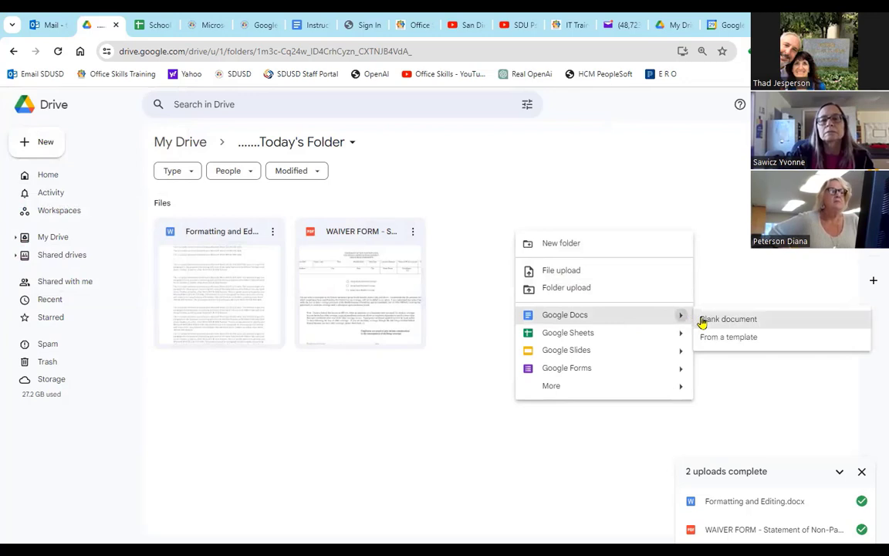
pyautogui.click(701, 320)
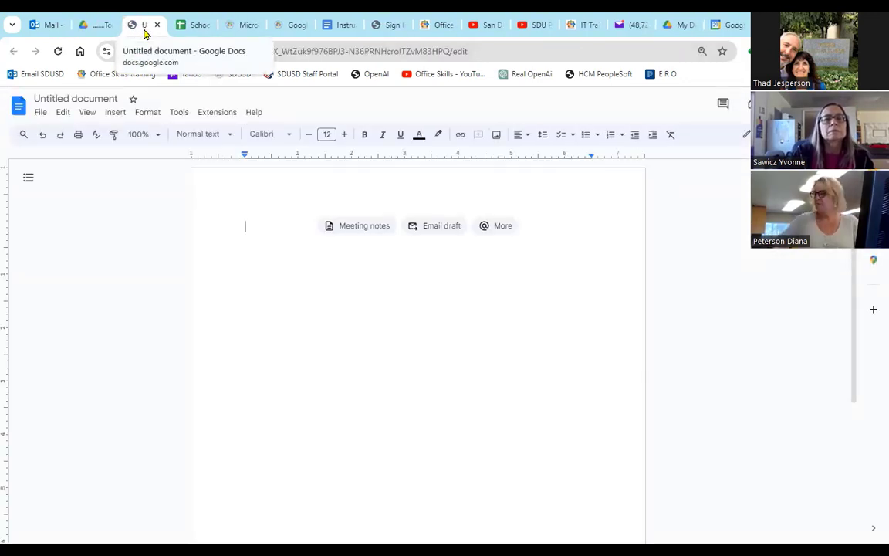
# Rename the untitled document as "Practice" and return to ".......Today's Folder" in Drive
pyautogui.click(103, 98)
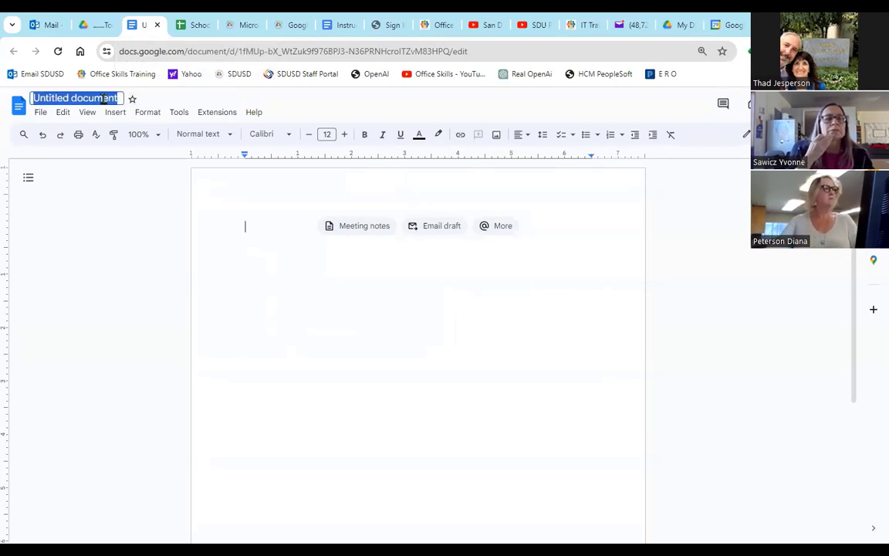
pyautogui.write('Pr')
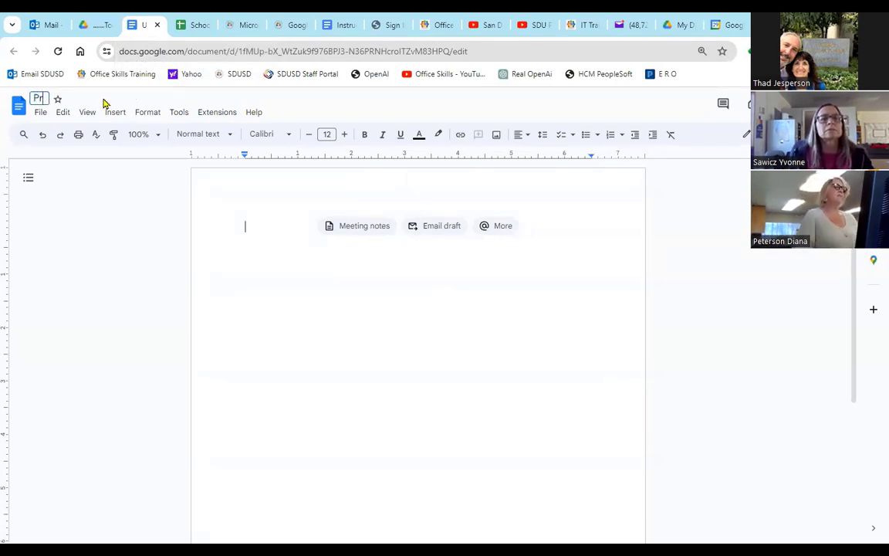
pyautogui.write('actice')
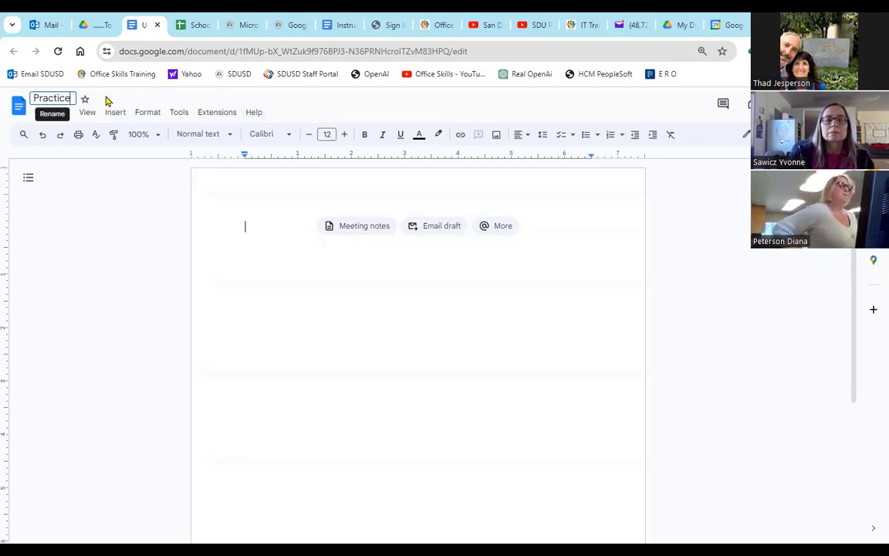
pyautogui.click(113, 98)
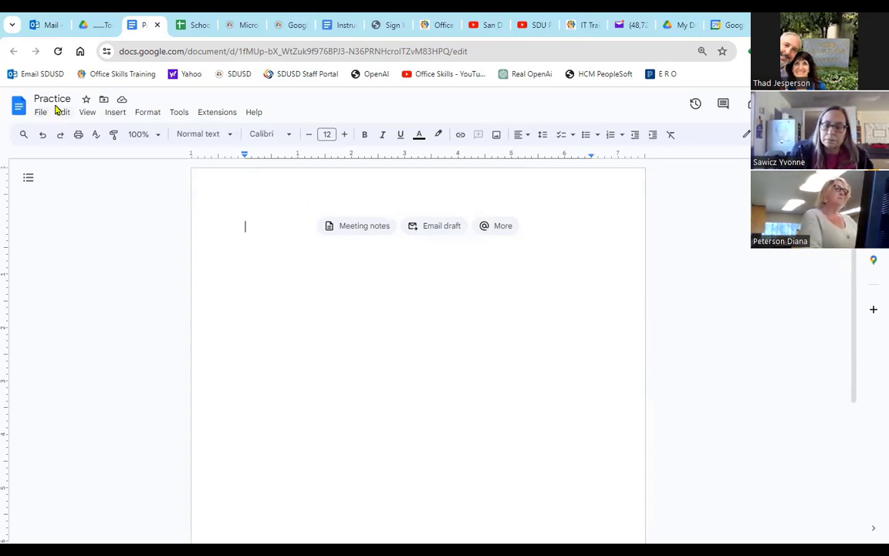
pyautogui.click(89, 28)
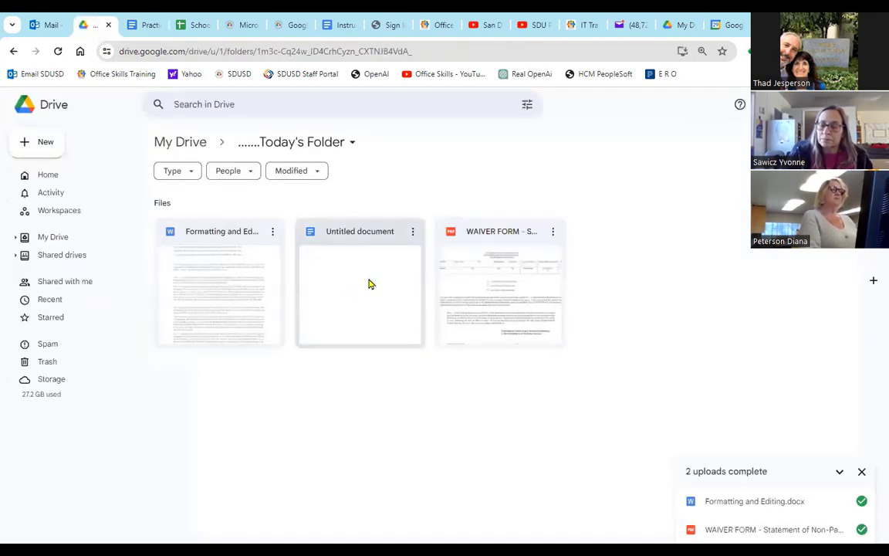
# Refresh the file listing of ".......Today's Folder" in Drive and return to the Practice document
pyautogui.click(146, 27)
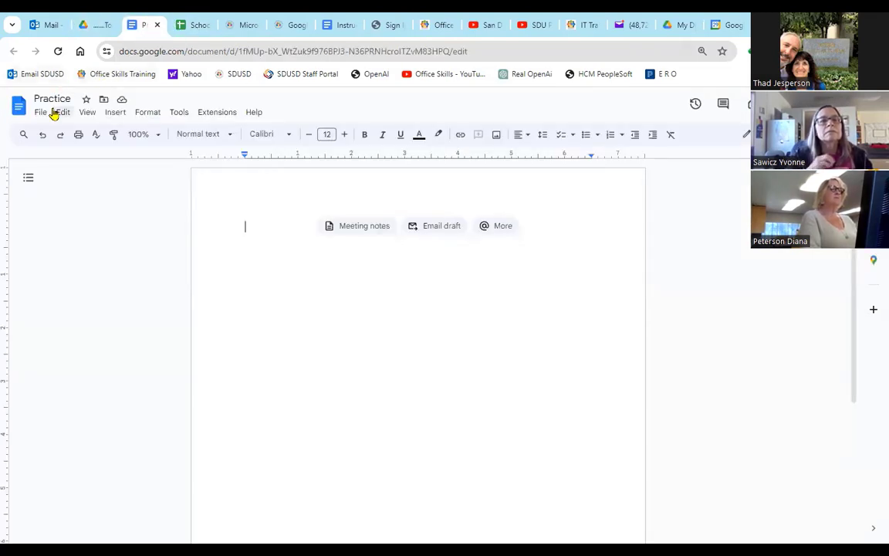
pyautogui.click(100, 30)
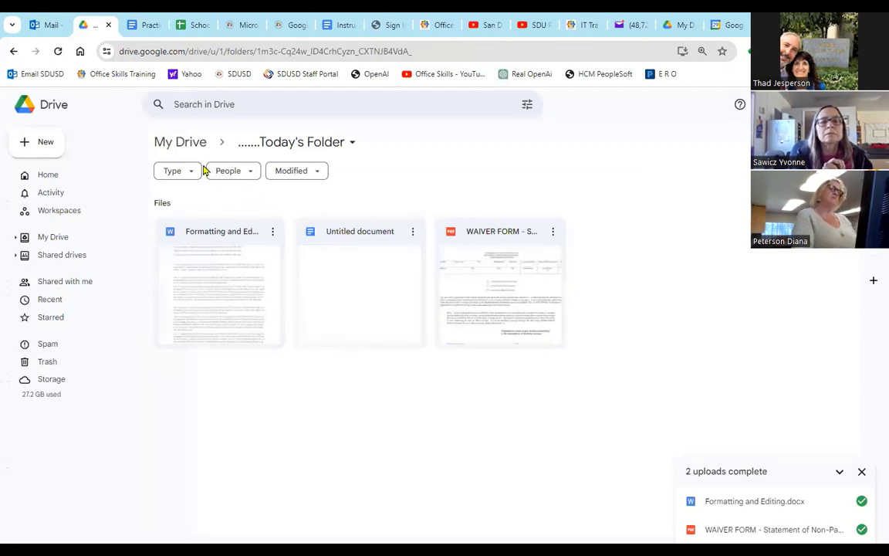
pyautogui.click(58, 52)
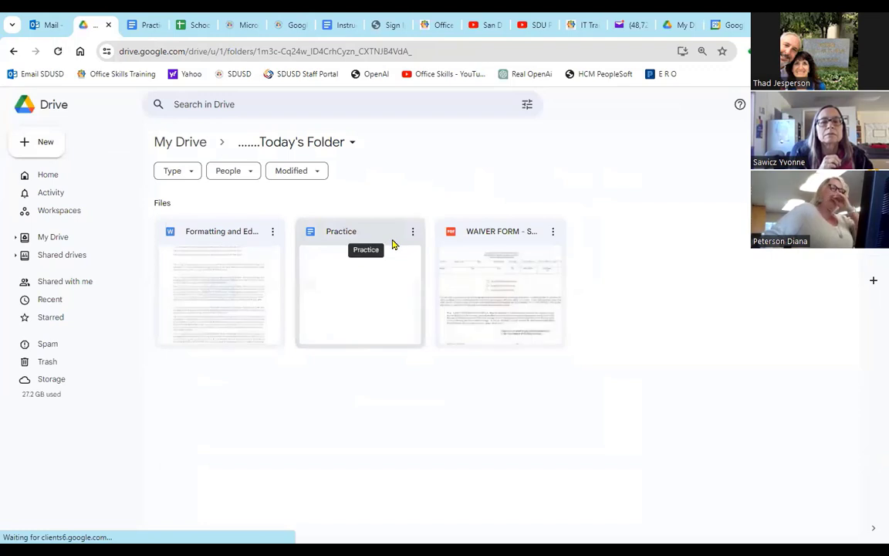
pyautogui.click(149, 25)
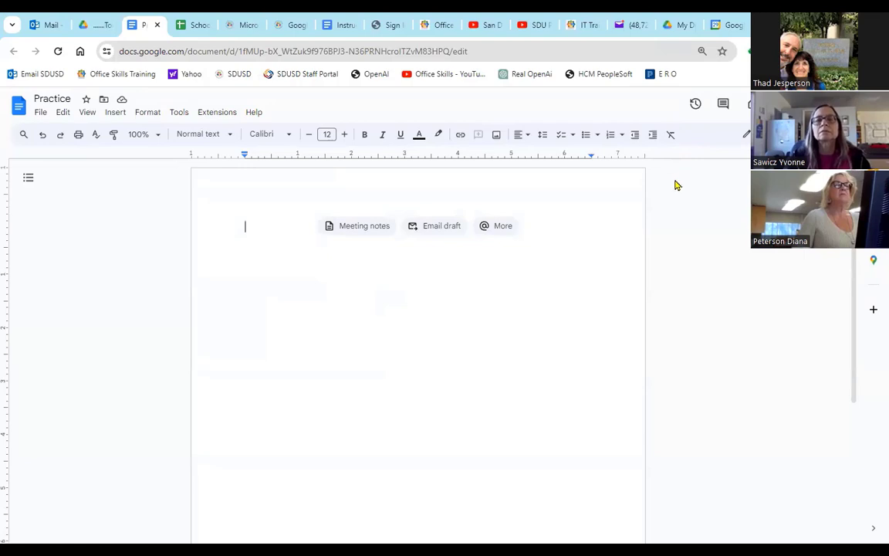
pyautogui.click(39, 112)
pyautogui.moveTo(106, 117)
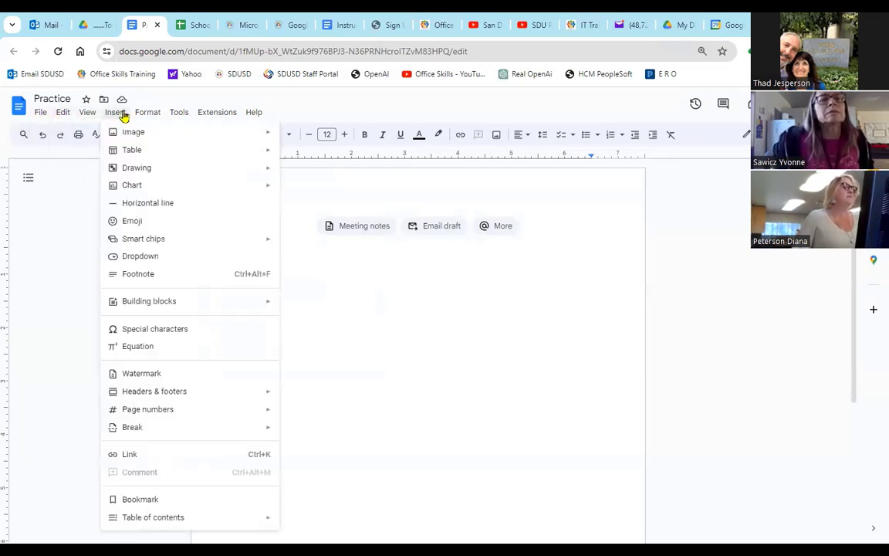
pyautogui.moveTo(147, 113)
pyautogui.moveTo(163, 133)
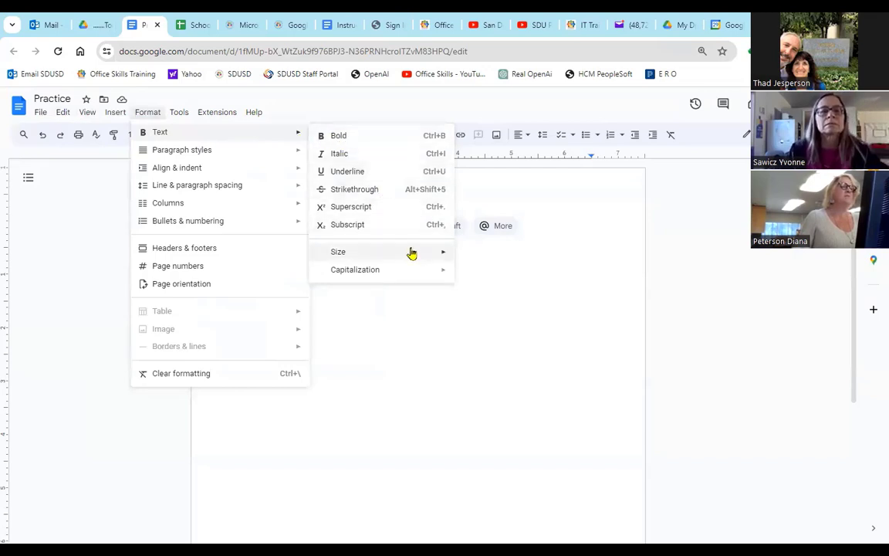
pyautogui.moveTo(430, 256)
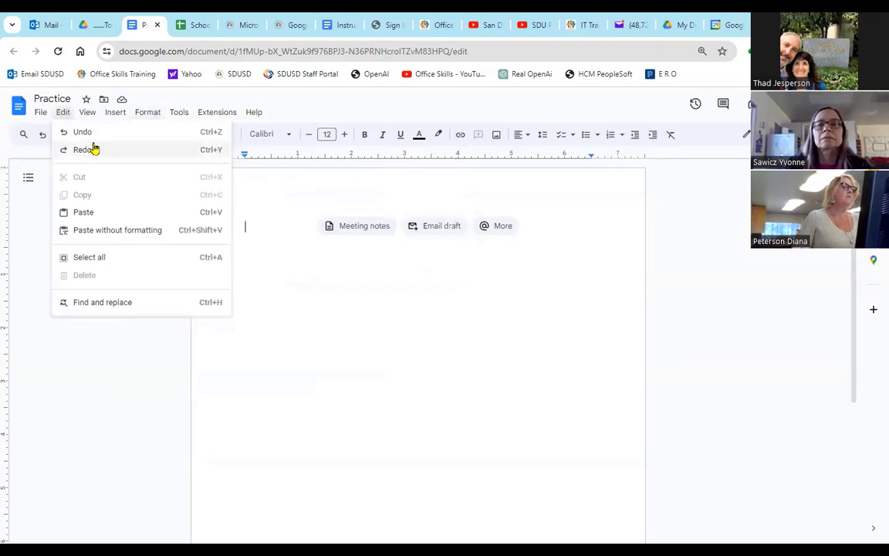
pyautogui.click(147, 92)
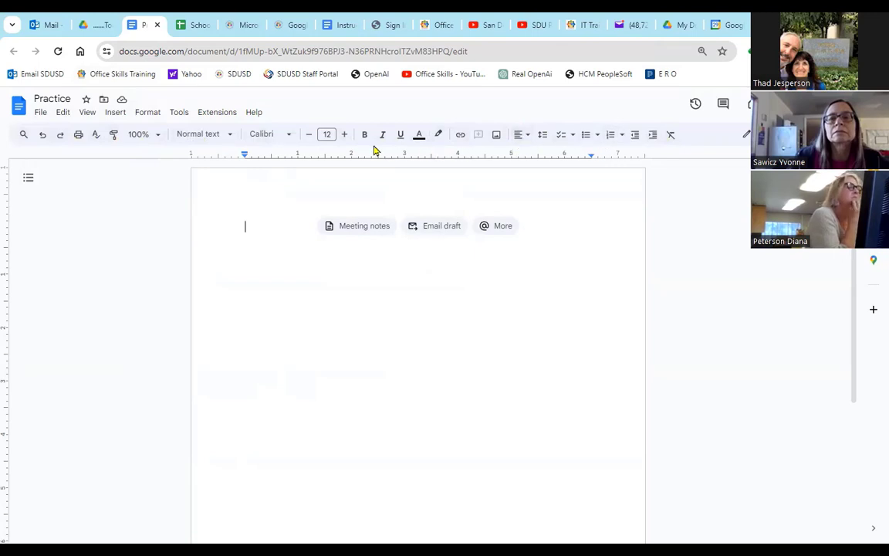
pyautogui.click(42, 114)
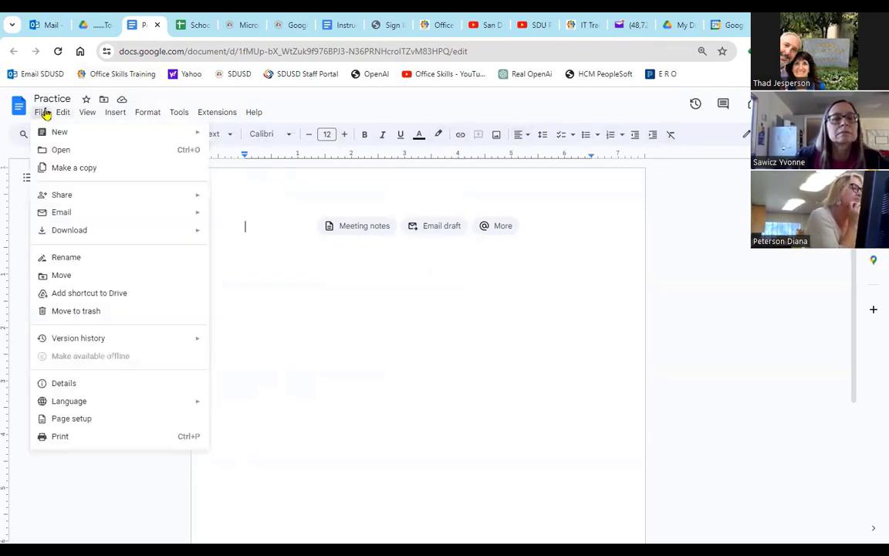
pyautogui.moveTo(89, 115)
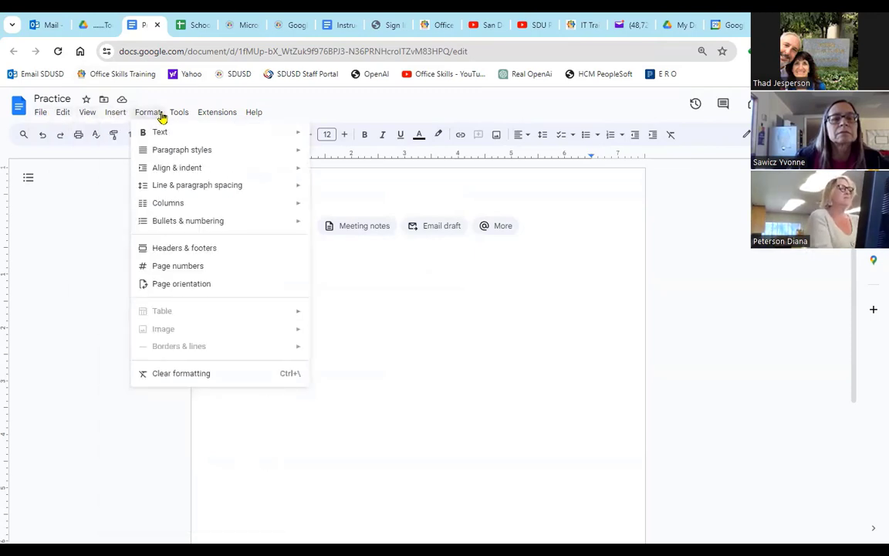
pyautogui.moveTo(178, 113)
pyautogui.click(270, 99)
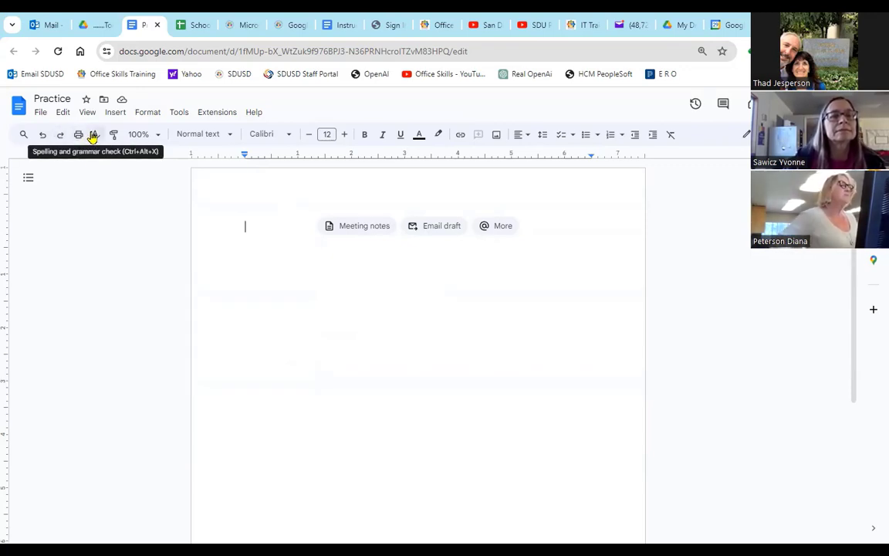
# Set the document's zoom level to 125%
pyautogui.click(160, 135)
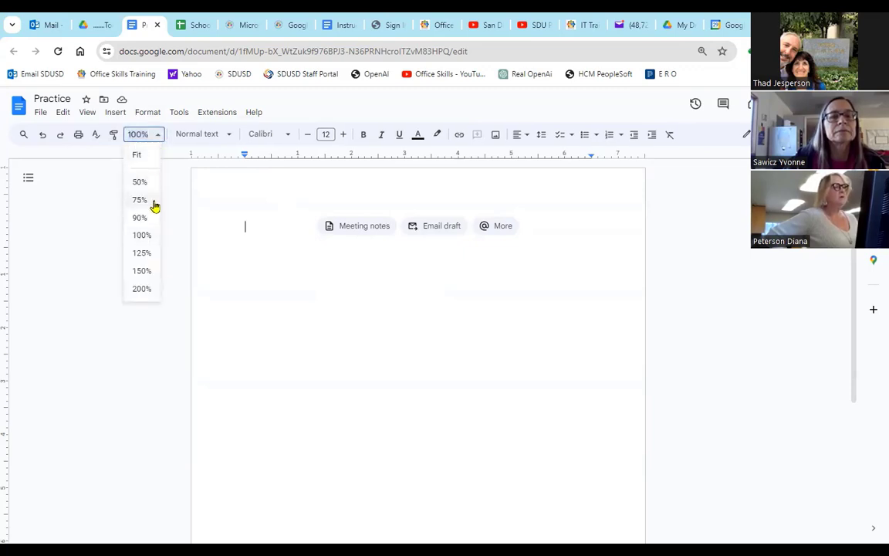
pyautogui.click(146, 254)
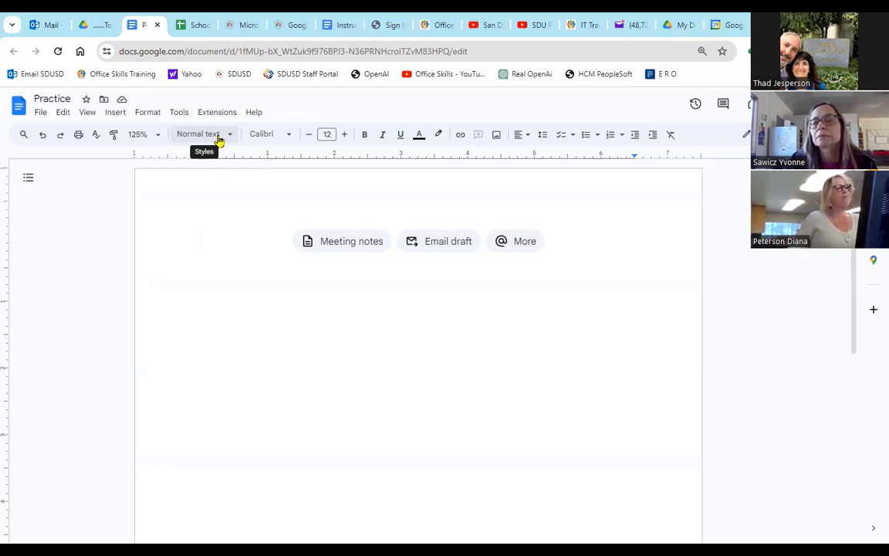
# Examine the available fonts, font sizes and suggested building blocks for the Practice document without applying any
pyautogui.click(289, 135)
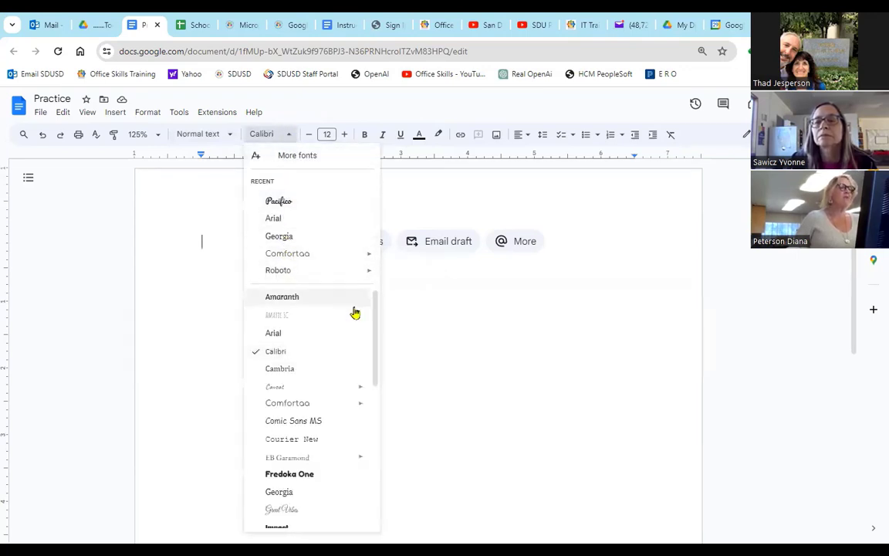
pyautogui.moveTo(375, 320); pyautogui.dragTo(373, 403)
pyautogui.moveTo(367, 399)
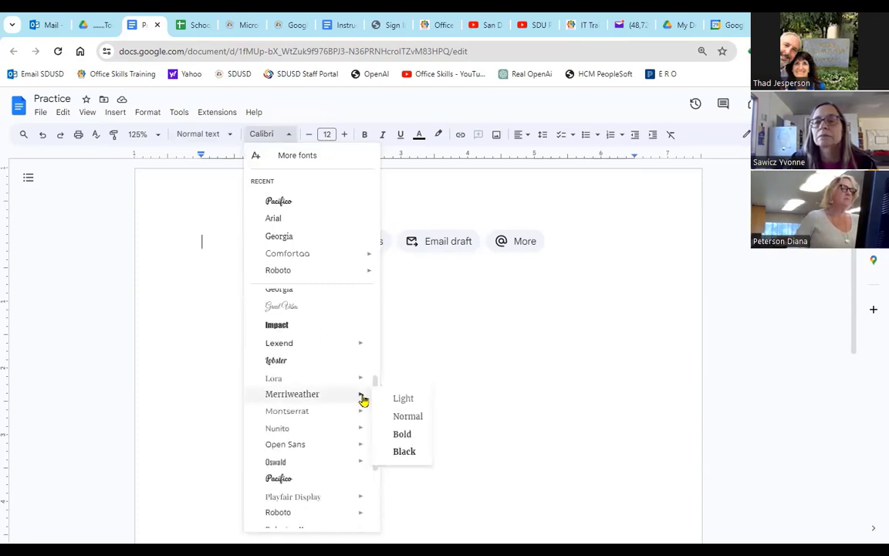
pyautogui.moveTo(359, 344)
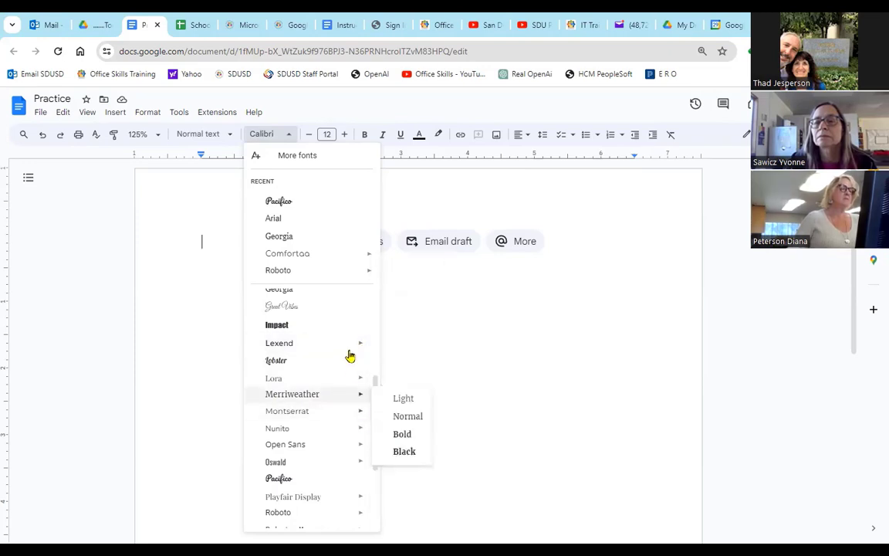
pyautogui.click(276, 137)
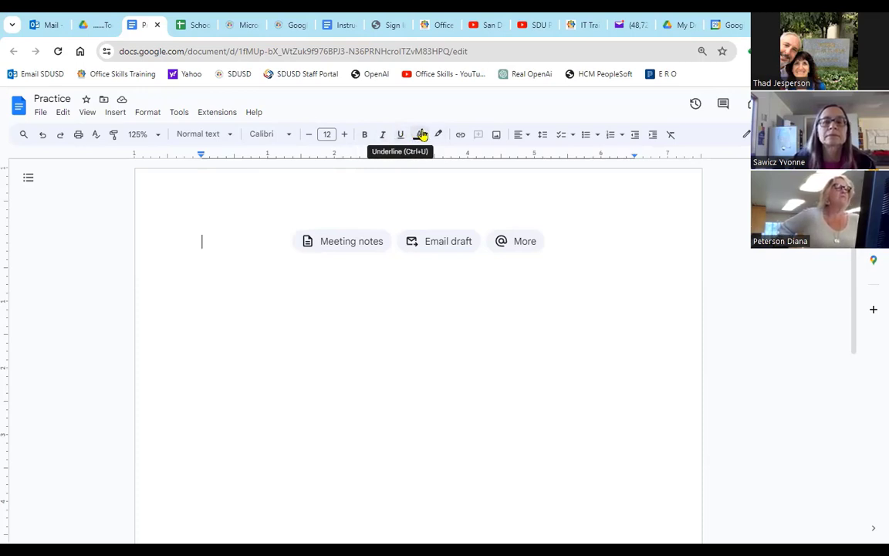
pyautogui.click(327, 134)
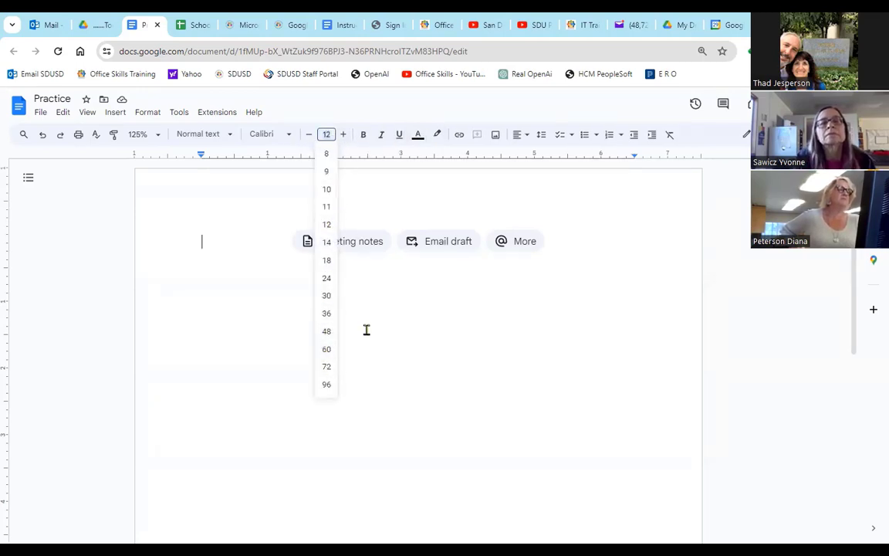
pyautogui.click(224, 244)
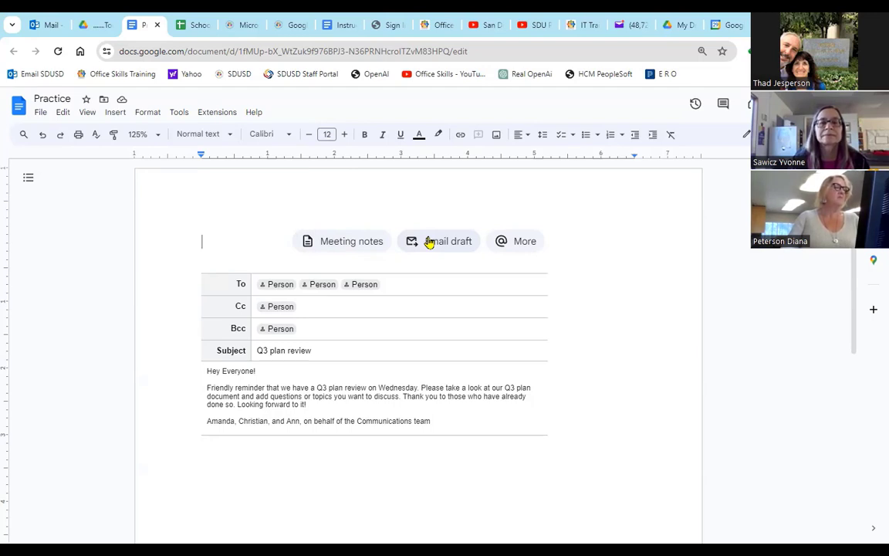
pyautogui.click(515, 243)
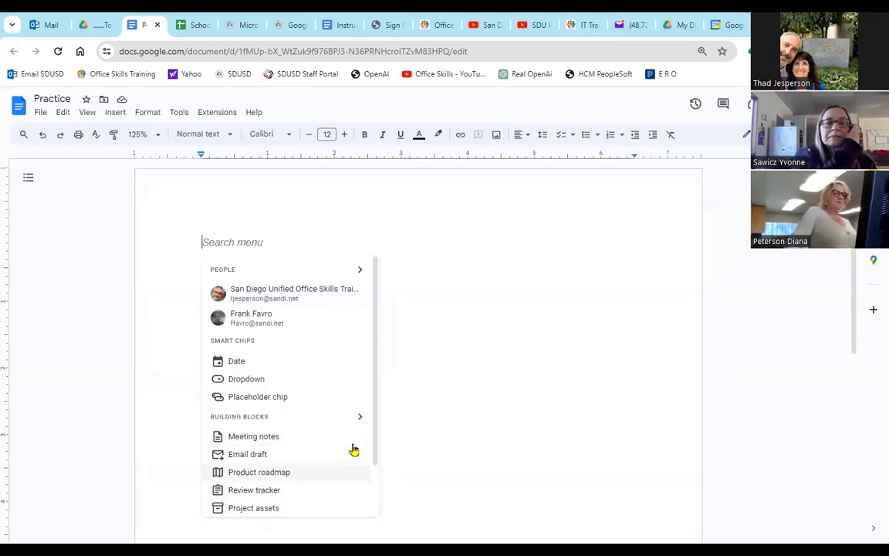
pyautogui.moveTo(373, 361); pyautogui.dragTo(375, 282)
pyautogui.click(344, 227)
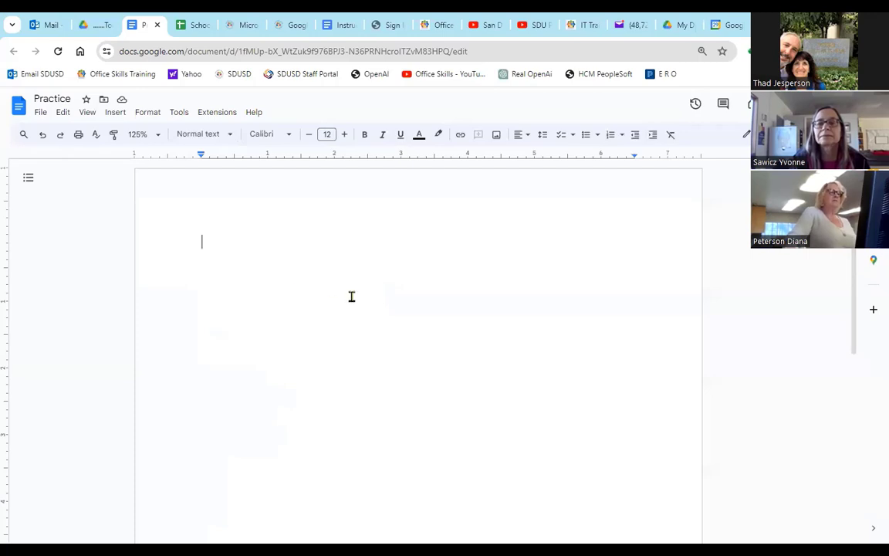
# Enter the text "Word" at the start of the document and select it
pyautogui.write('Word')
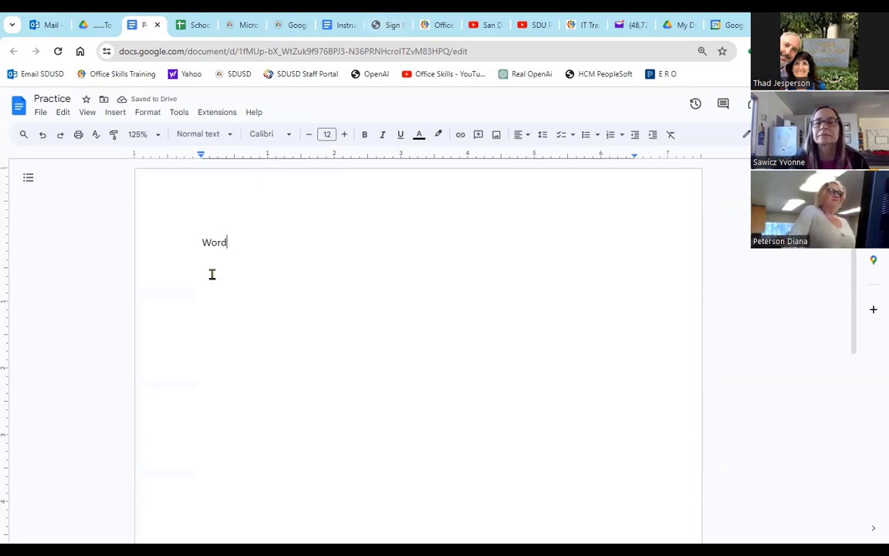
pyautogui.click(214, 242)
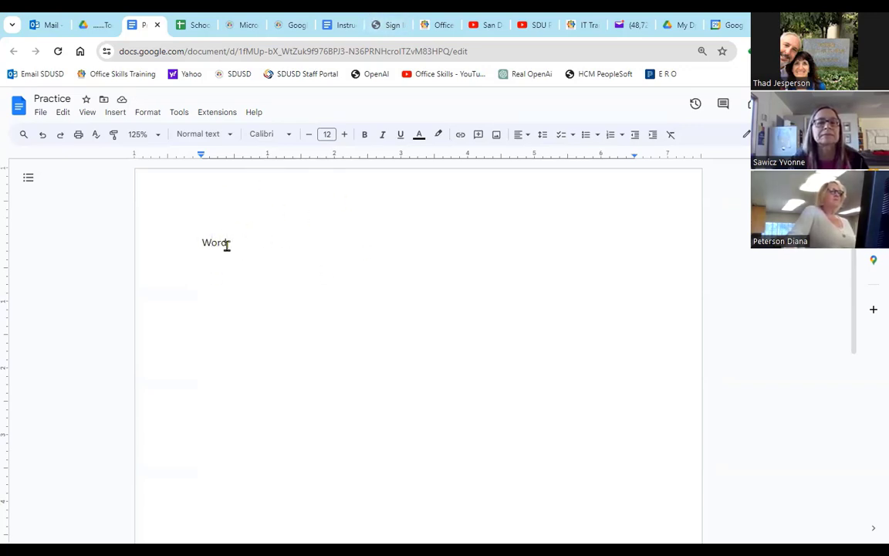
pyautogui.doubleClick(215, 242)
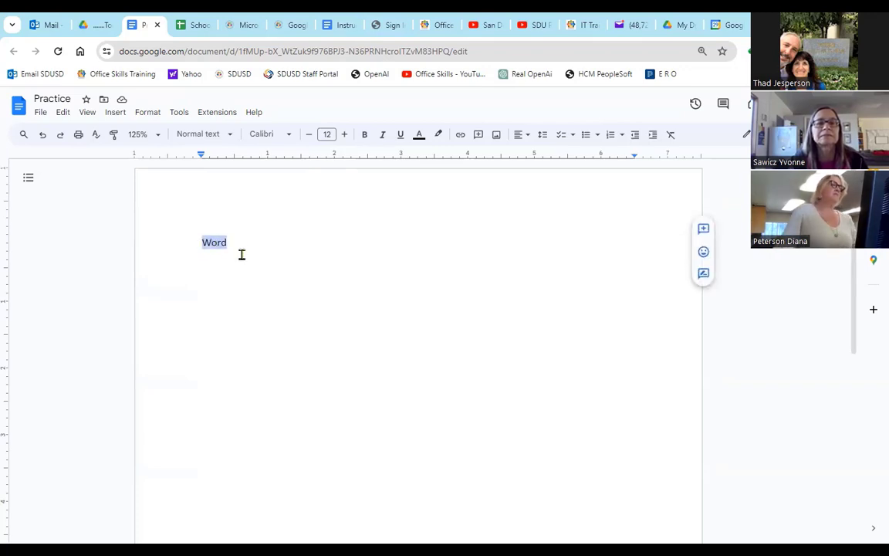
# Set the font size of "Word" to 96 and undo the change
pyautogui.click(328, 135)
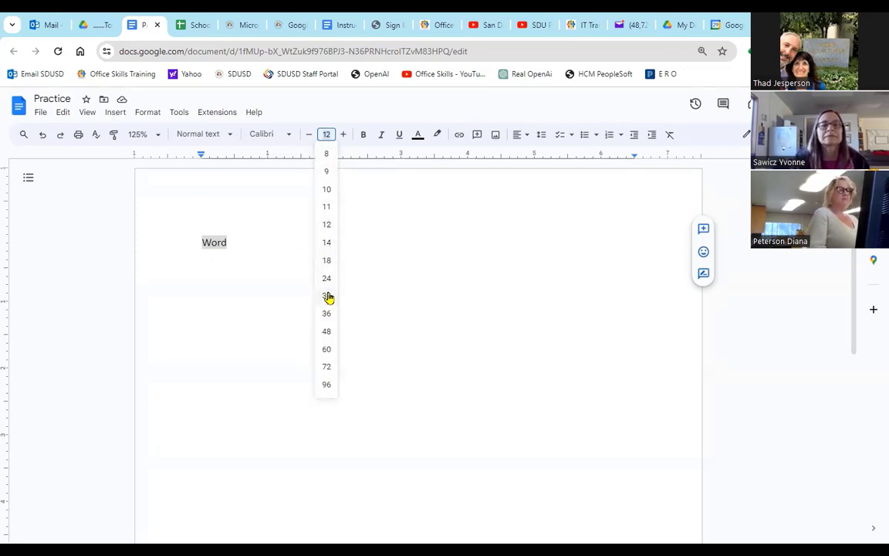
pyautogui.click(328, 385)
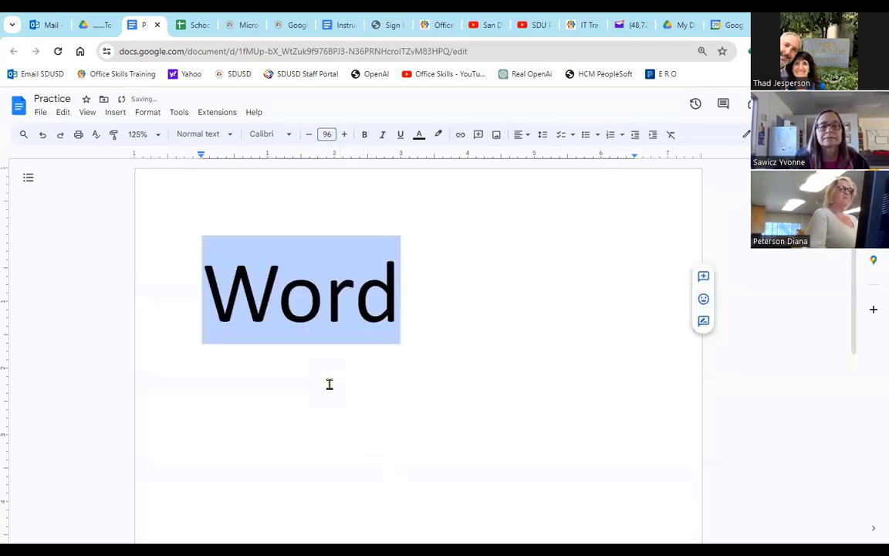
pyautogui.click(44, 136)
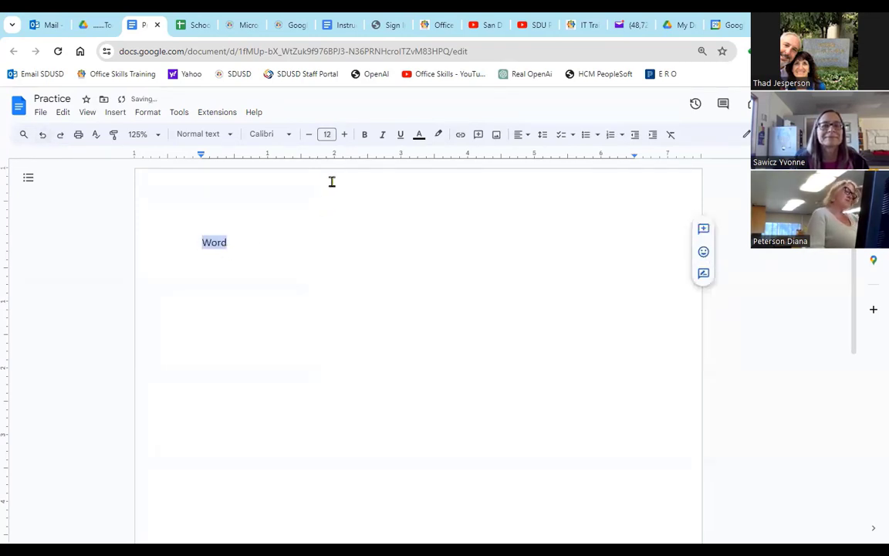
# Set the font size of the selected "Word" to 14
pyautogui.click(326, 134)
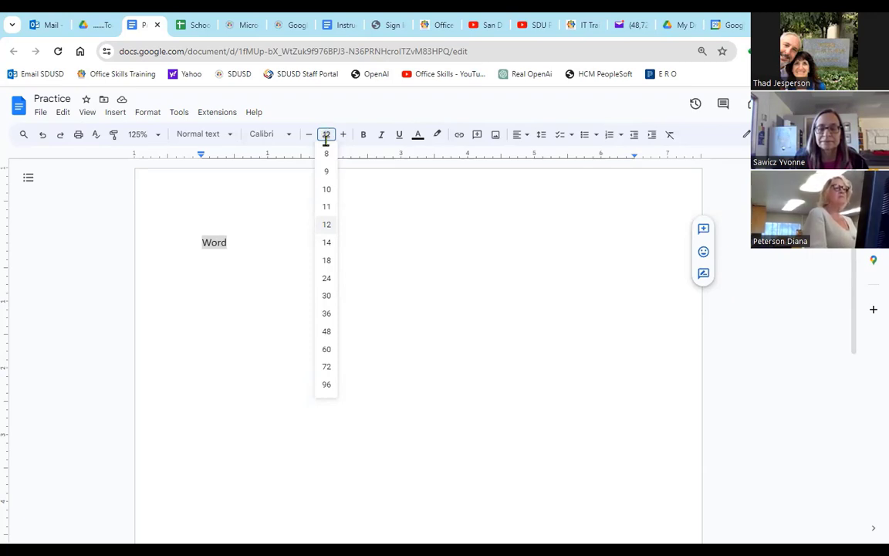
pyautogui.click(327, 243)
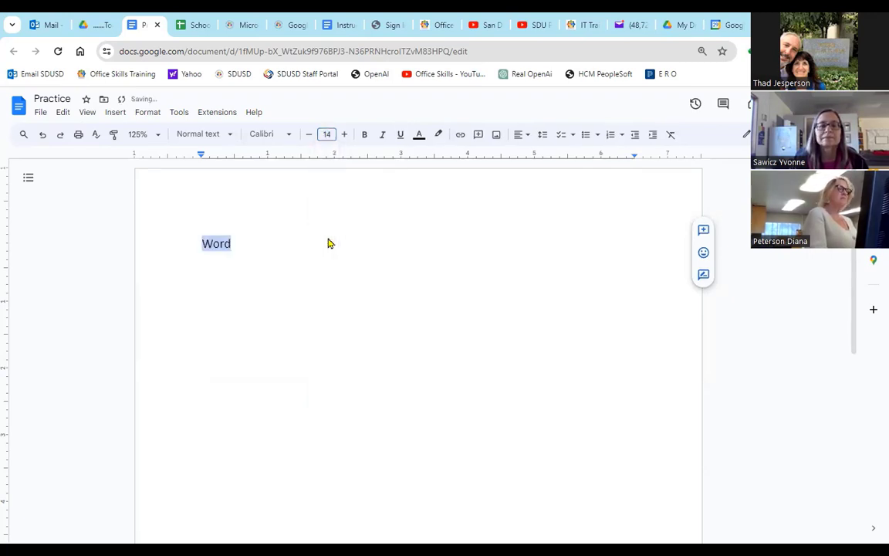
# Increase the font size of "Word" one point at a time to 17, and decrease it back to 14
pyautogui.click(345, 135)
pyautogui.click(345, 135)
pyautogui.click(345, 135)
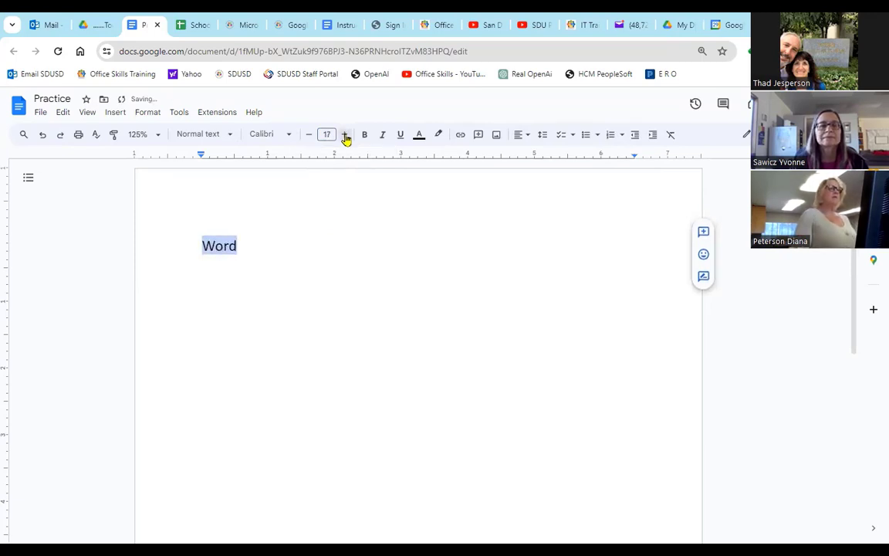
pyautogui.click(309, 135)
pyautogui.click(308, 135)
pyautogui.click(309, 135)
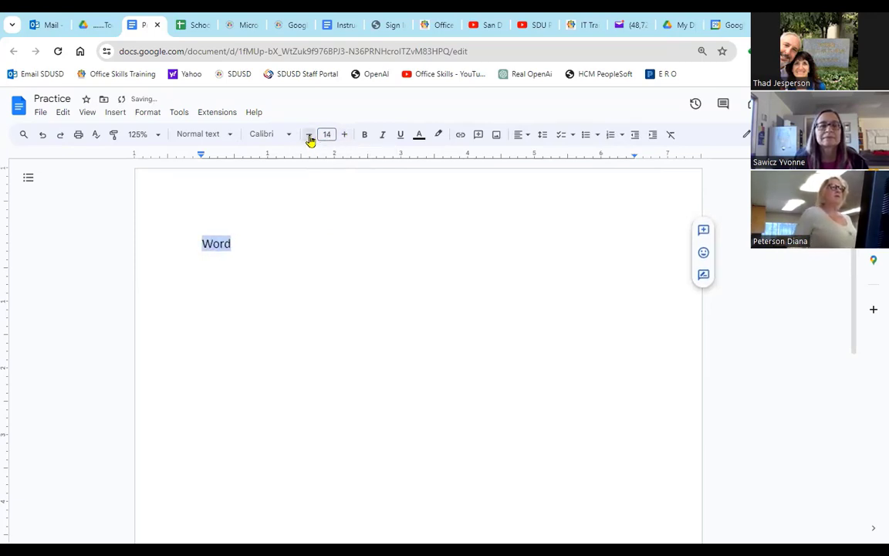
# Make "Word" bold and italic, and turn underlining on and off again
pyautogui.click(365, 135)
pyautogui.click(383, 135)
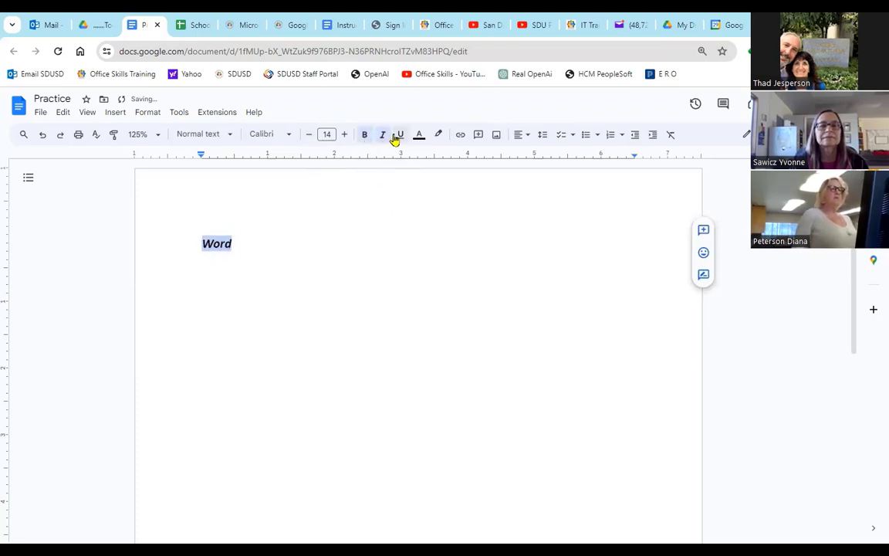
pyautogui.click(401, 136)
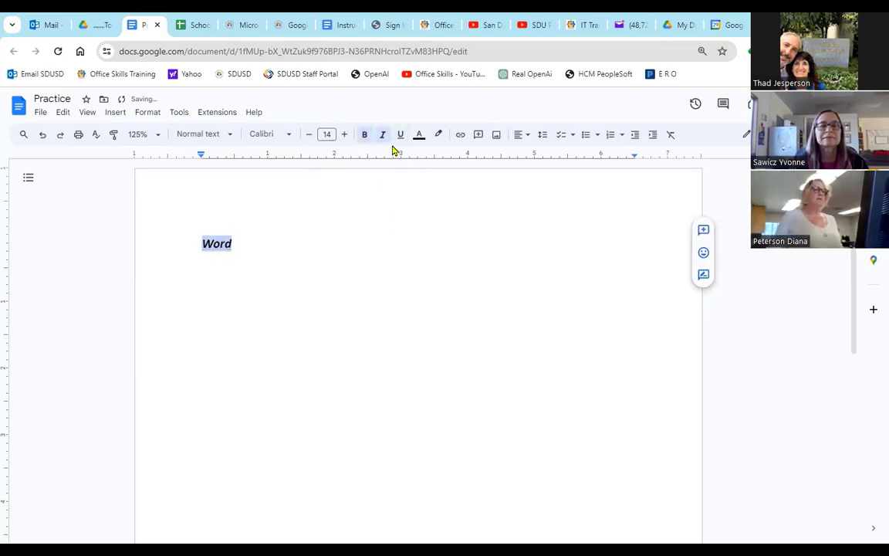
pyautogui.click(399, 138)
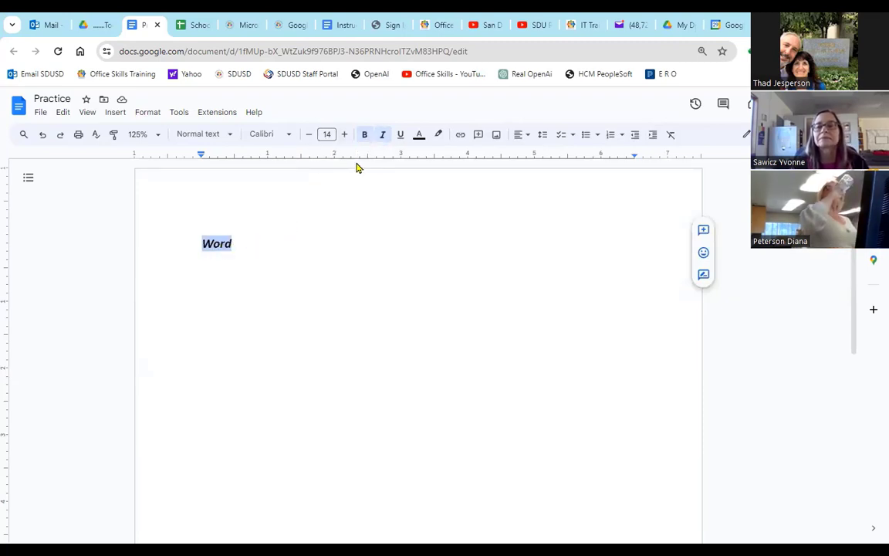
# Change the text color of the selected "Word" to red
pyautogui.click(420, 138)
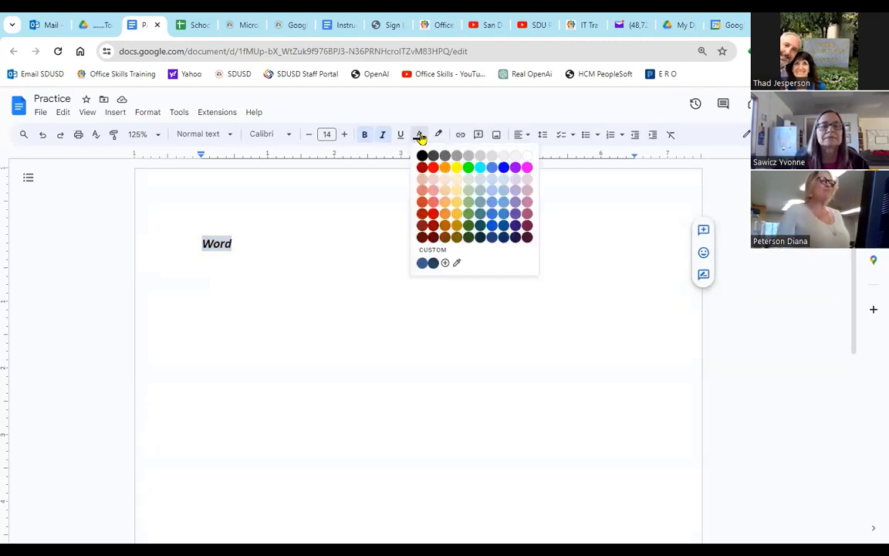
pyautogui.click(433, 169)
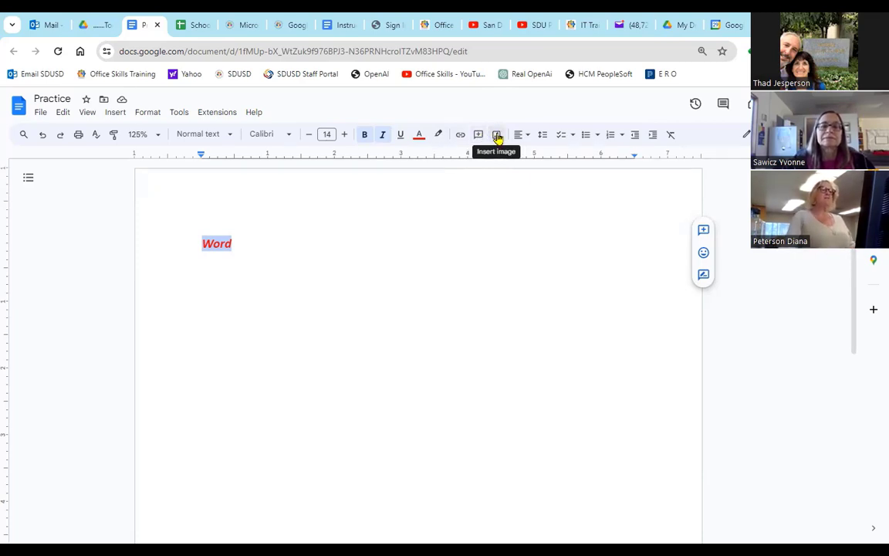
pyautogui.click(115, 114)
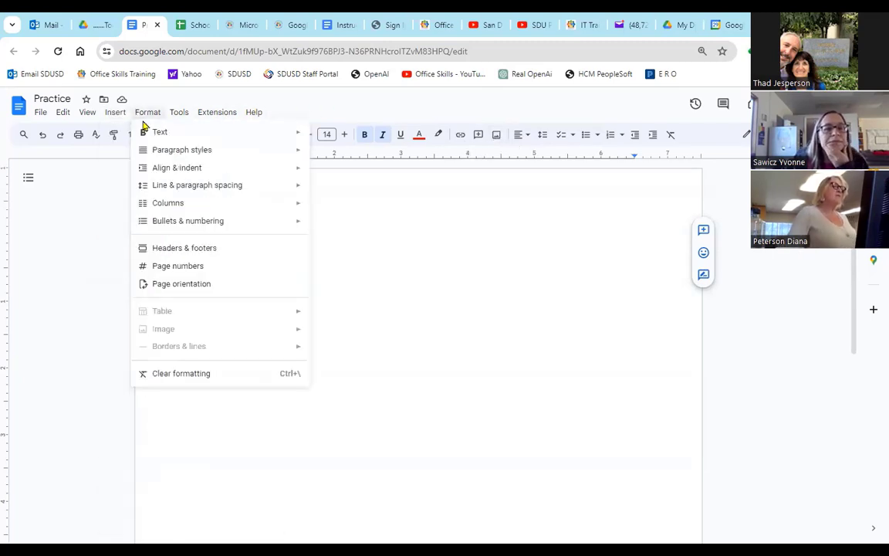
pyautogui.moveTo(248, 134)
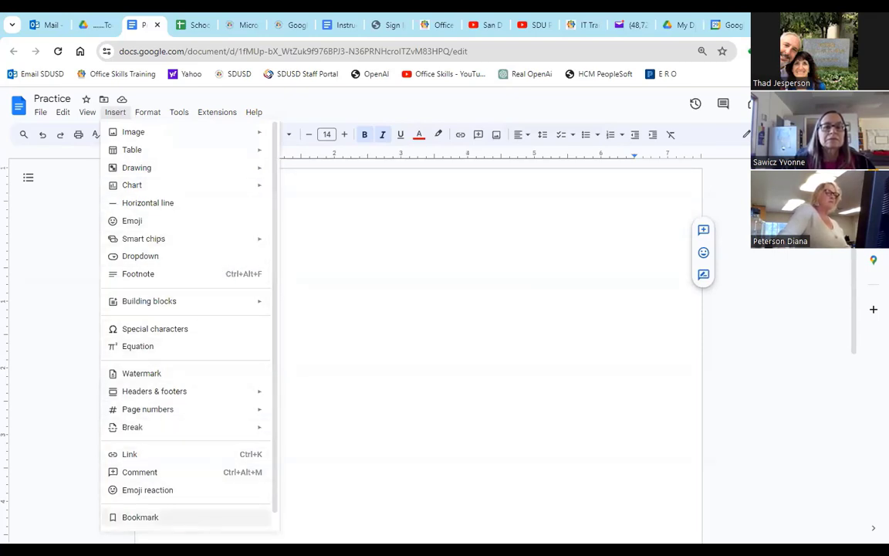
pyautogui.click(322, 212)
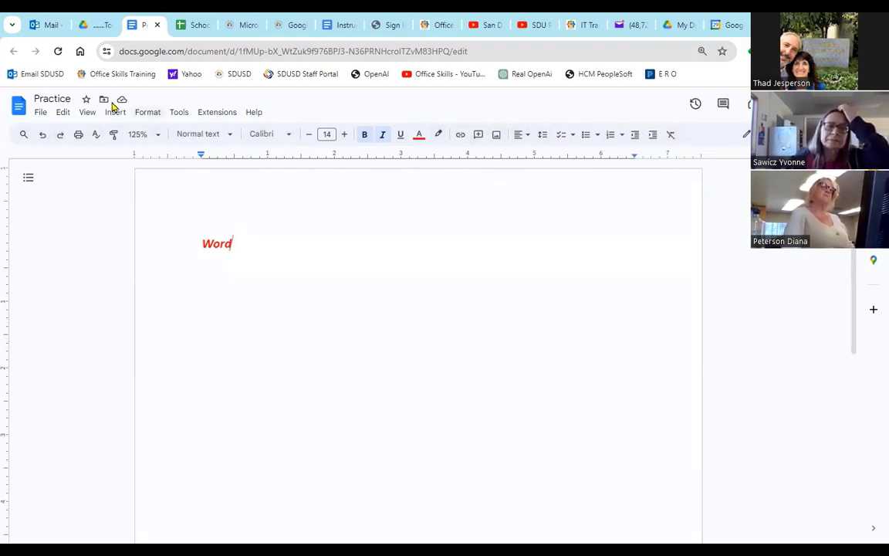
pyautogui.click(40, 114)
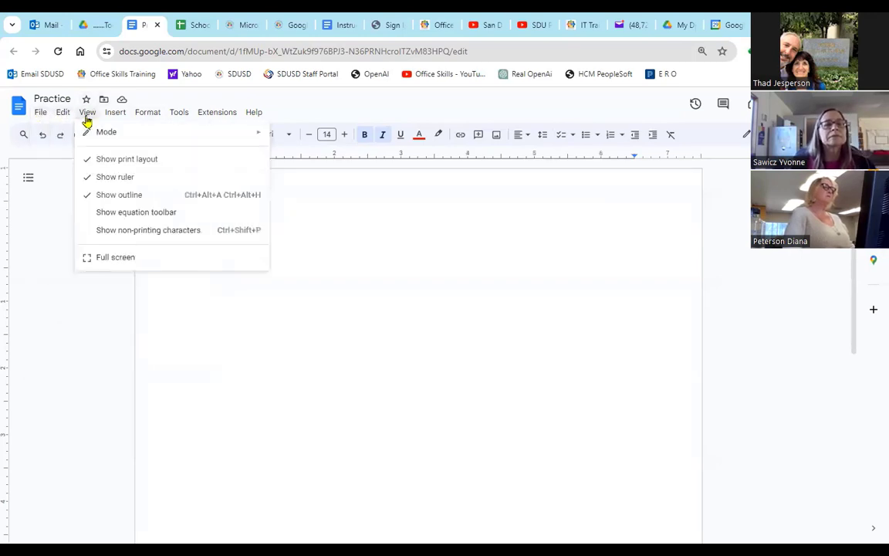
pyautogui.moveTo(105, 121)
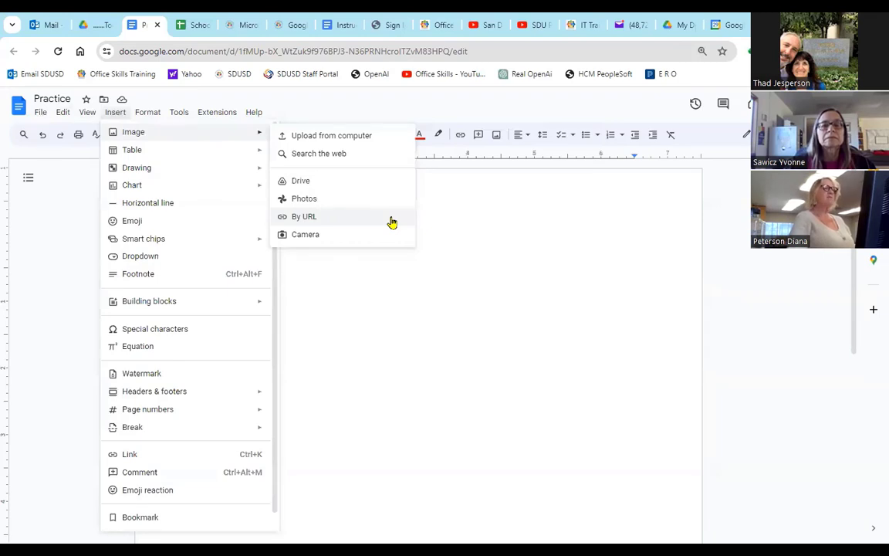
pyautogui.click(515, 185)
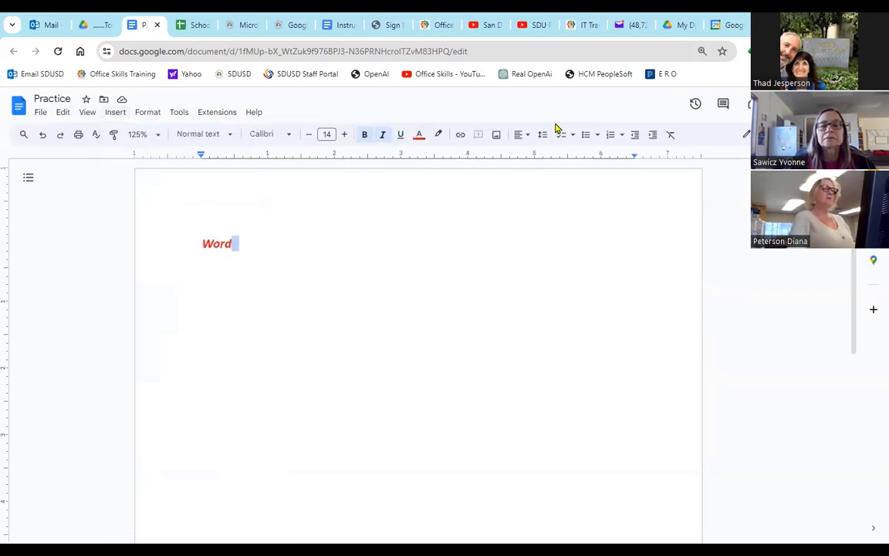
pyautogui.click(88, 114)
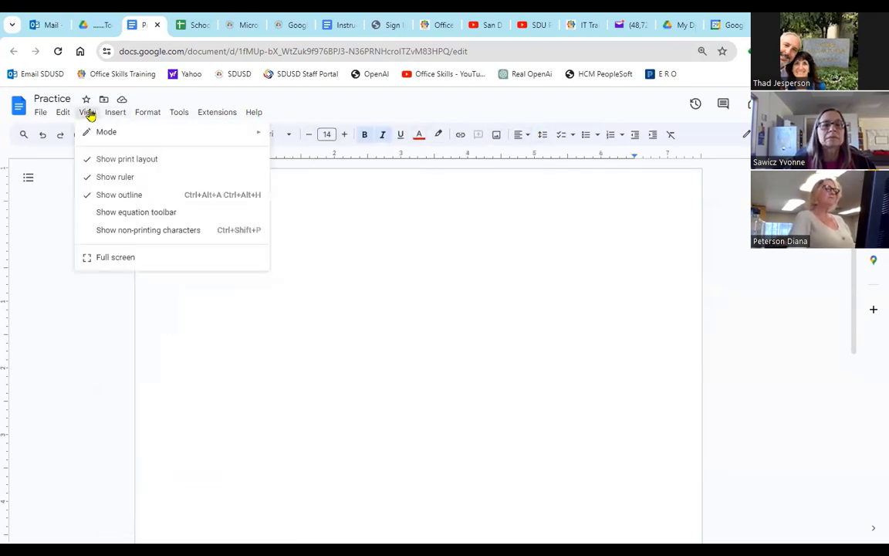
pyautogui.moveTo(154, 118)
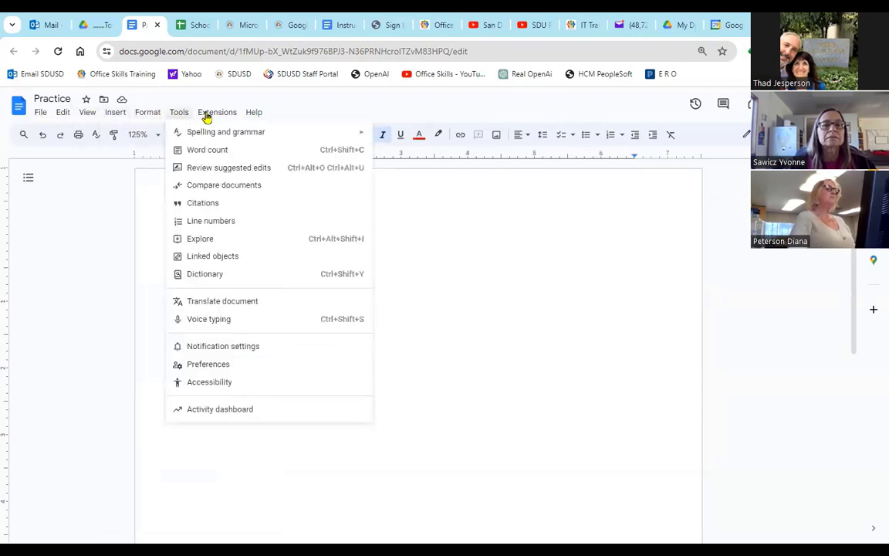
pyautogui.moveTo(250, 114)
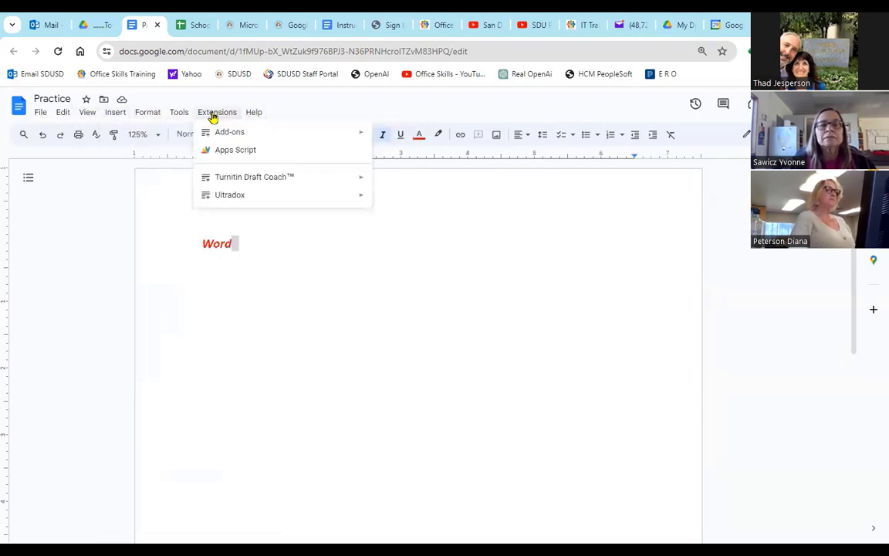
pyautogui.moveTo(54, 113)
pyautogui.moveTo(105, 116)
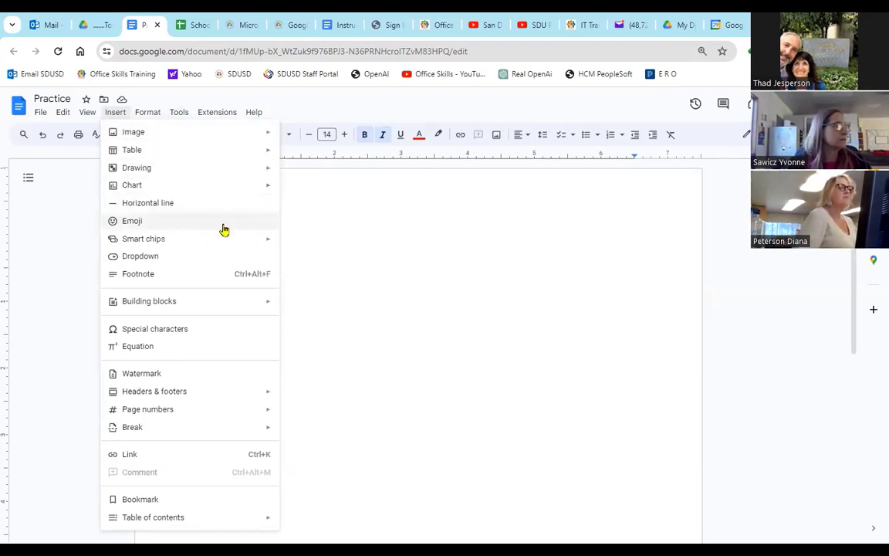
pyautogui.moveTo(171, 242)
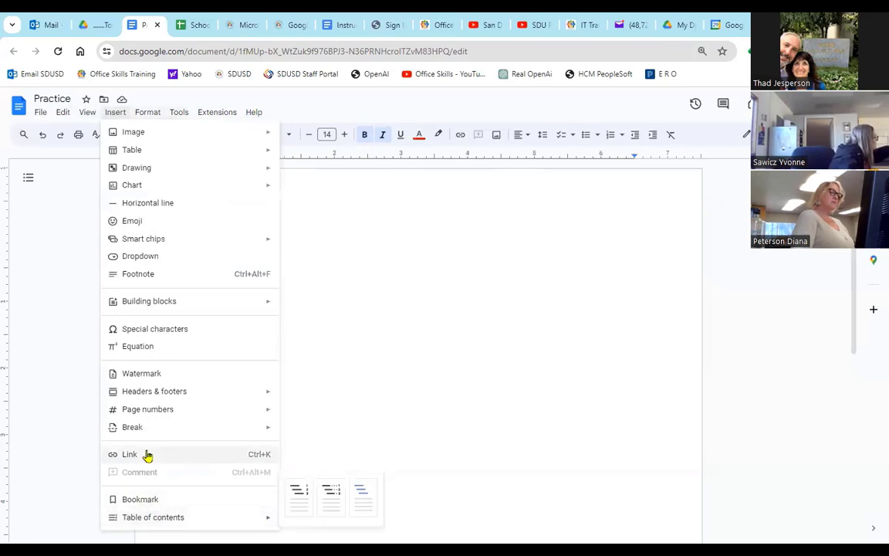
pyautogui.moveTo(161, 303)
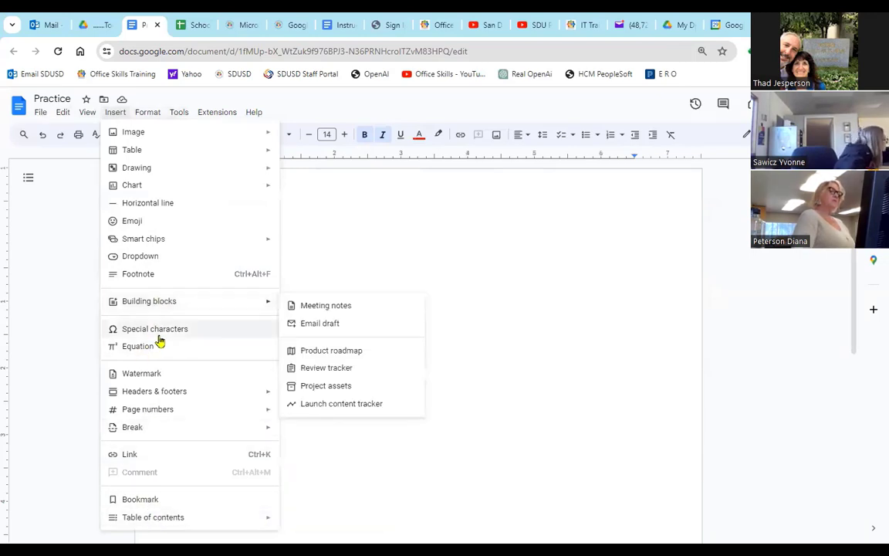
pyautogui.click(336, 190)
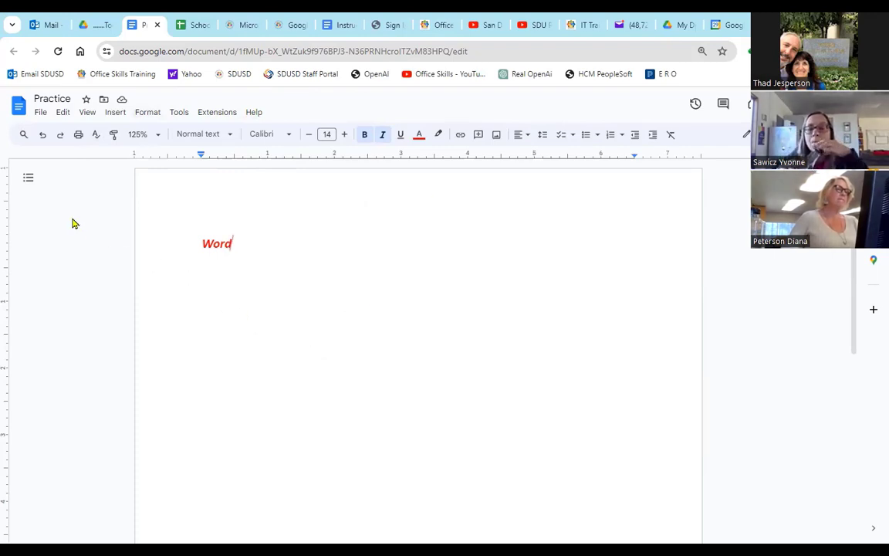
# Go to the Docs home page, look through the recent documents, and show the ownership filter options
pyautogui.click(17, 112)
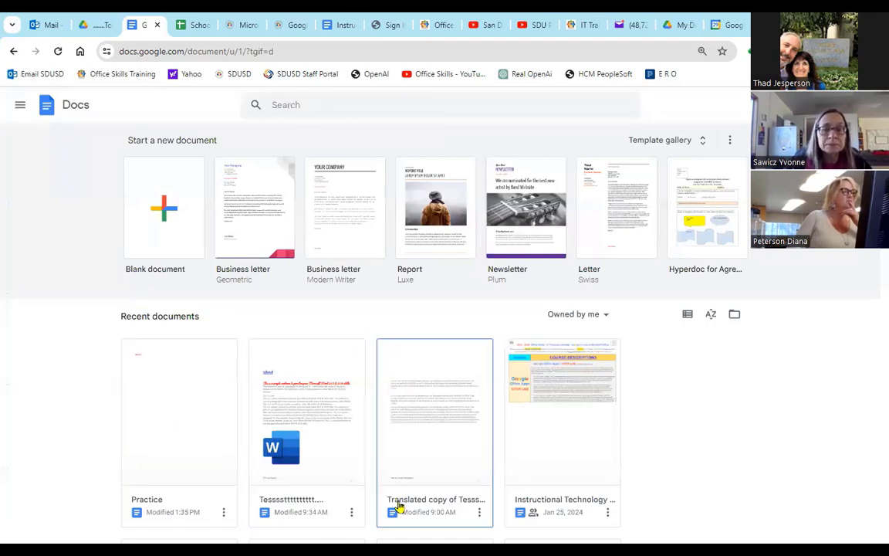
pyautogui.scroll(-5, 535, 492)
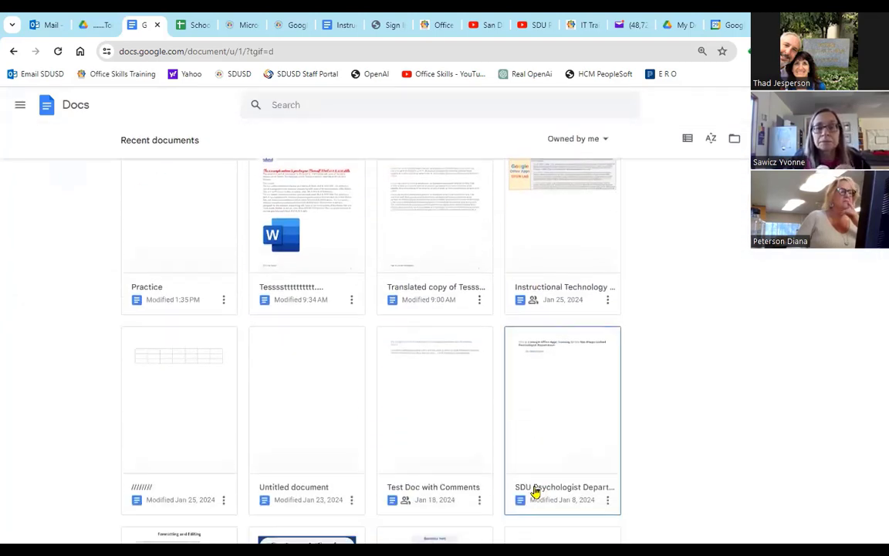
pyautogui.scroll(-3, 254, 453)
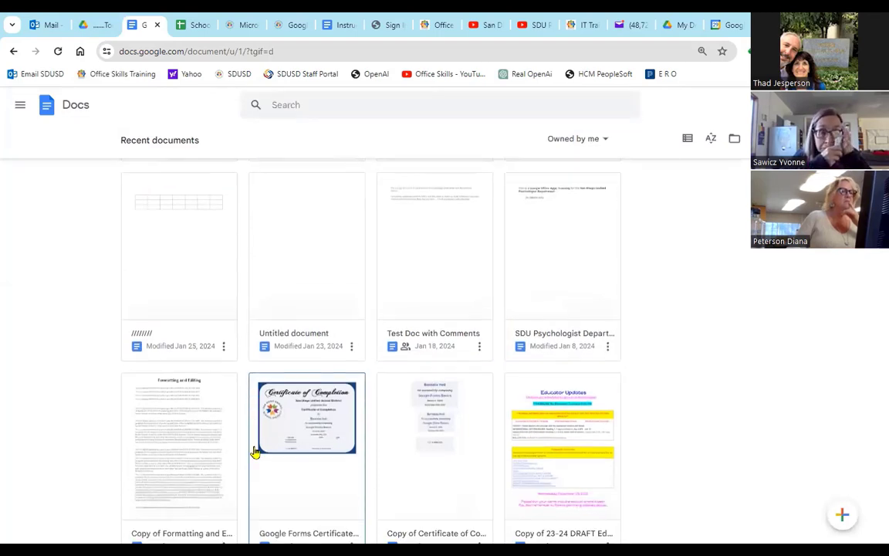
pyautogui.scroll(-4, 473, 426)
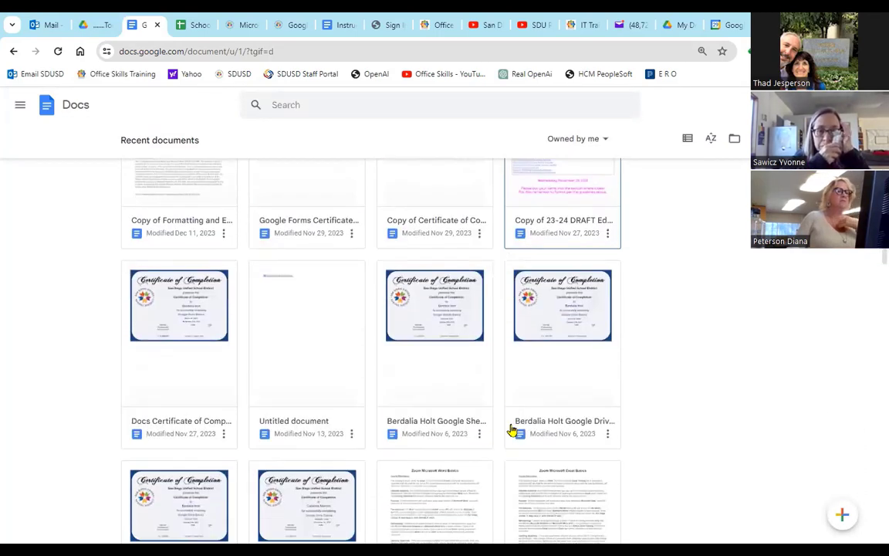
pyautogui.scroll(-3, 509, 431)
pyautogui.scroll(-2, 314, 391)
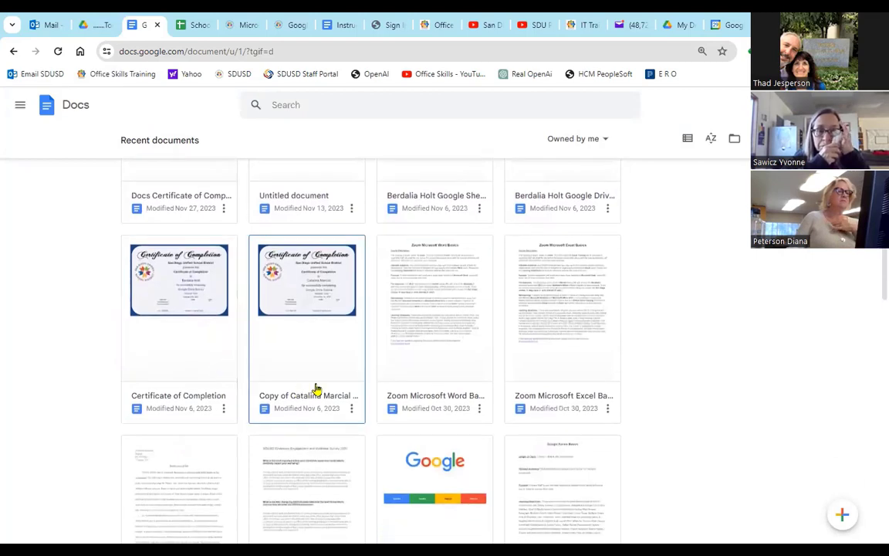
pyautogui.scroll(-2, 540, 353)
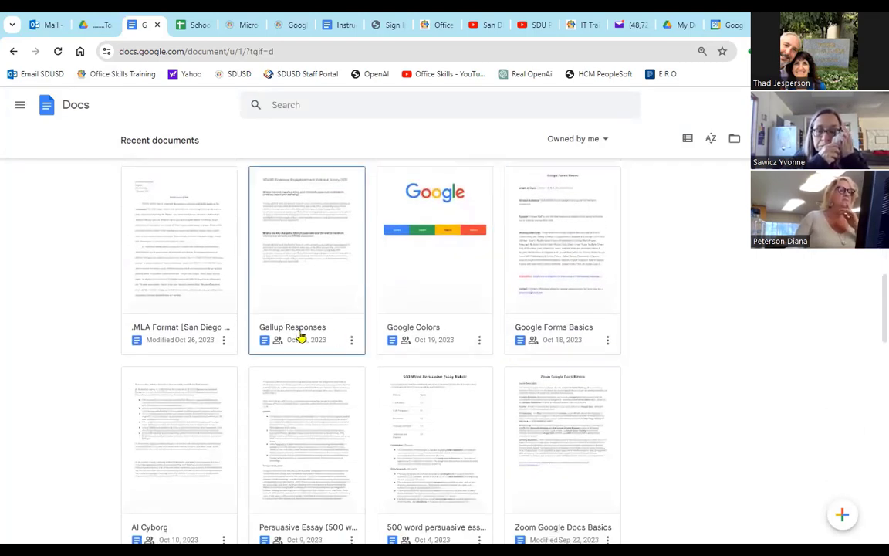
pyautogui.scroll(-3, 293, 340)
pyautogui.scroll(-3, 276, 346)
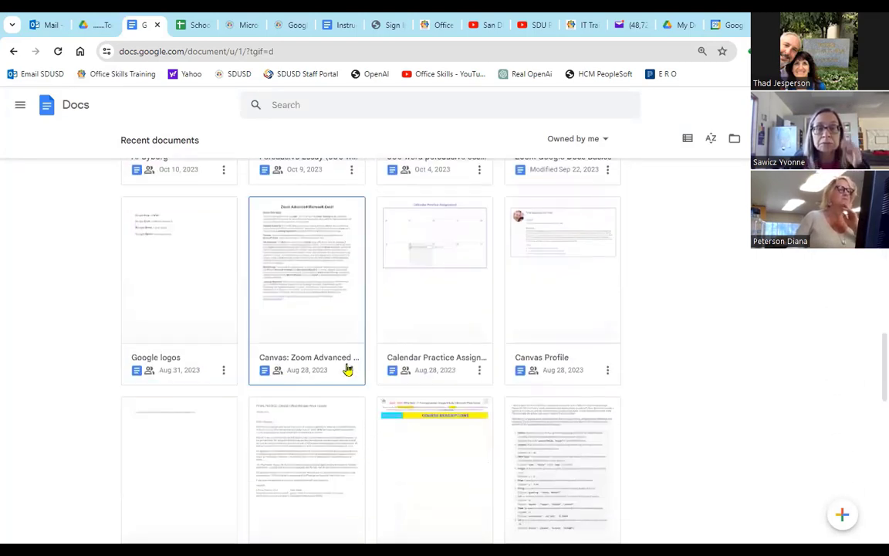
pyautogui.scroll(-3, 447, 375)
pyautogui.scroll(-3, 476, 371)
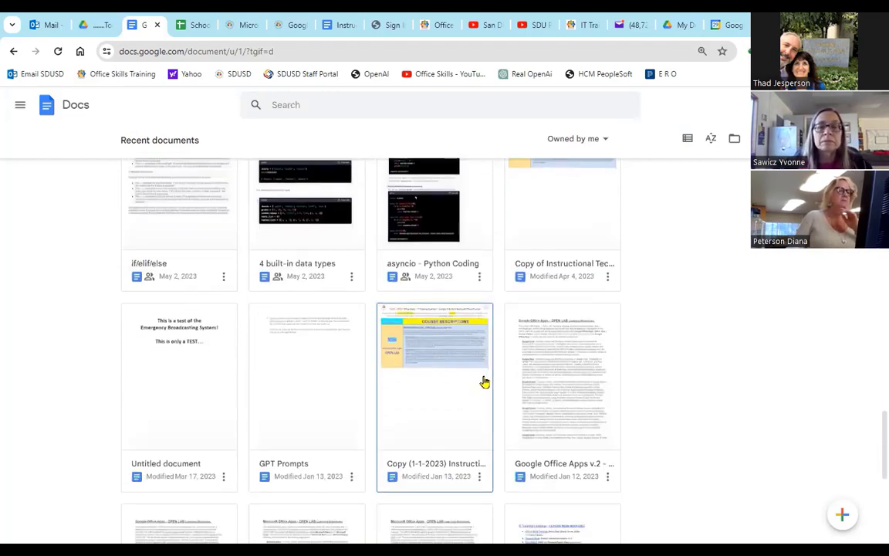
pyautogui.scroll(-2, 480, 371)
pyautogui.scroll(-2, 498, 362)
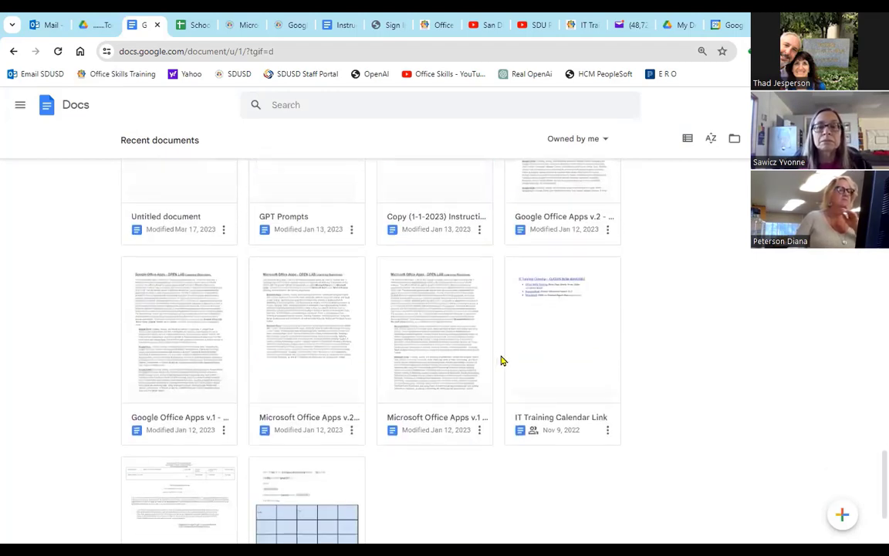
pyautogui.scroll(-2, 502, 362)
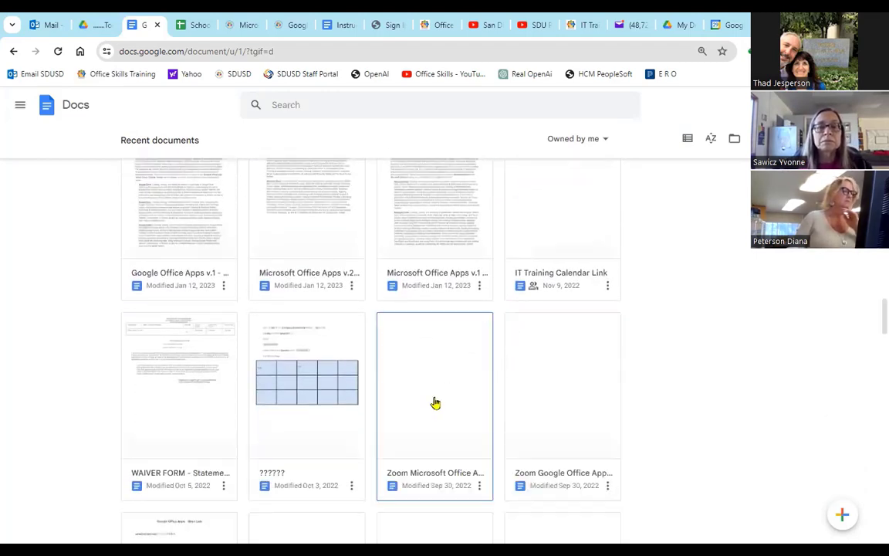
pyautogui.scroll(-3, 434, 403)
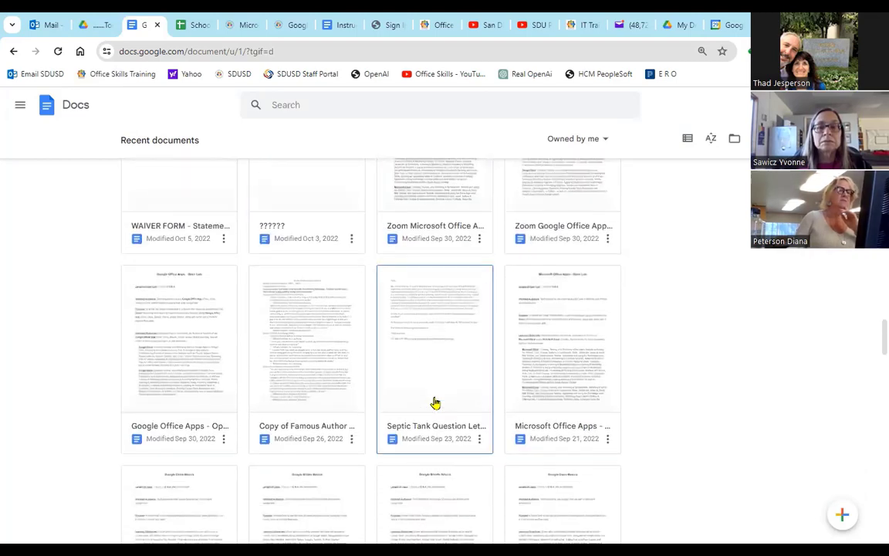
pyautogui.scroll(8, 333, 450)
pyautogui.scroll(15, 334, 450)
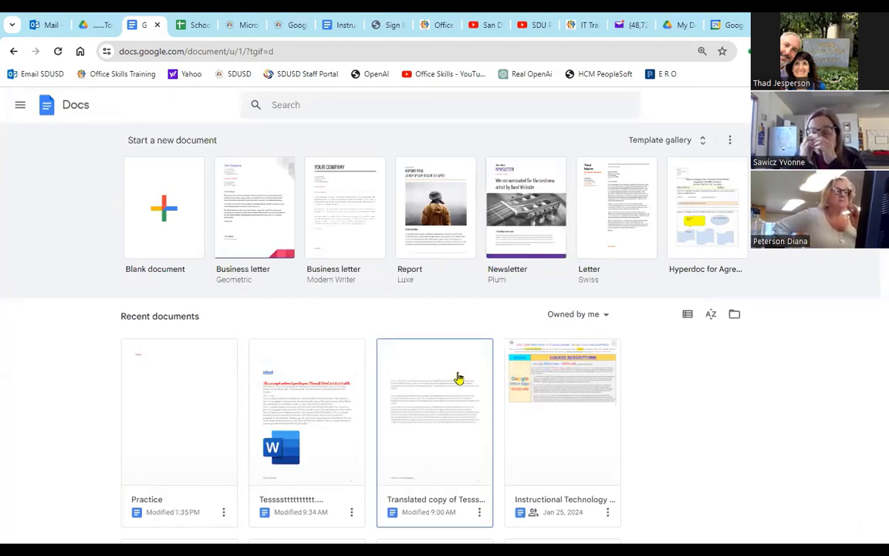
pyautogui.click(606, 316)
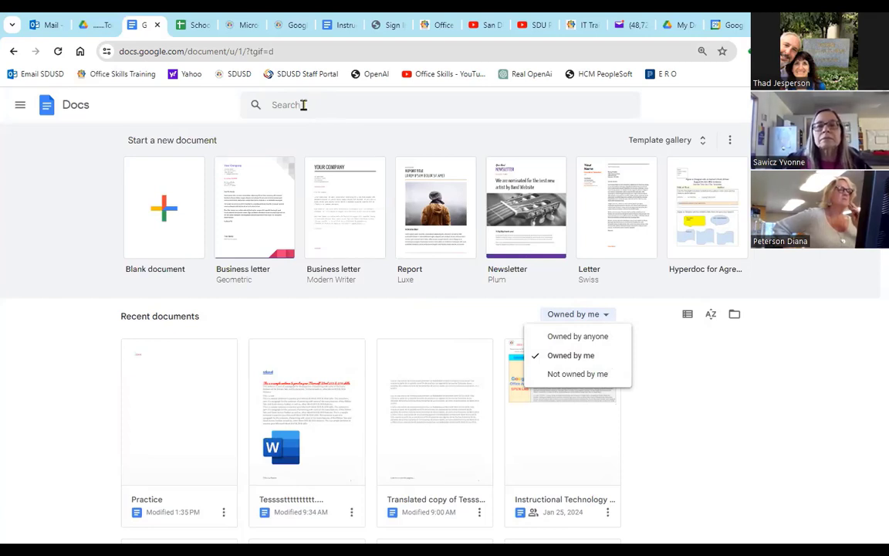
# Open the template gallery and look through the General templates from Education down to Work
pyautogui.click(704, 144)
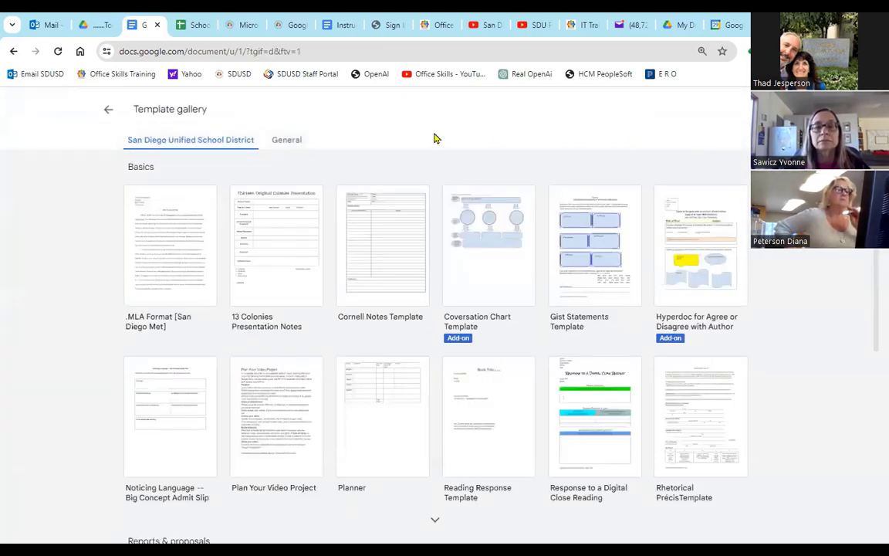
pyautogui.click(285, 146)
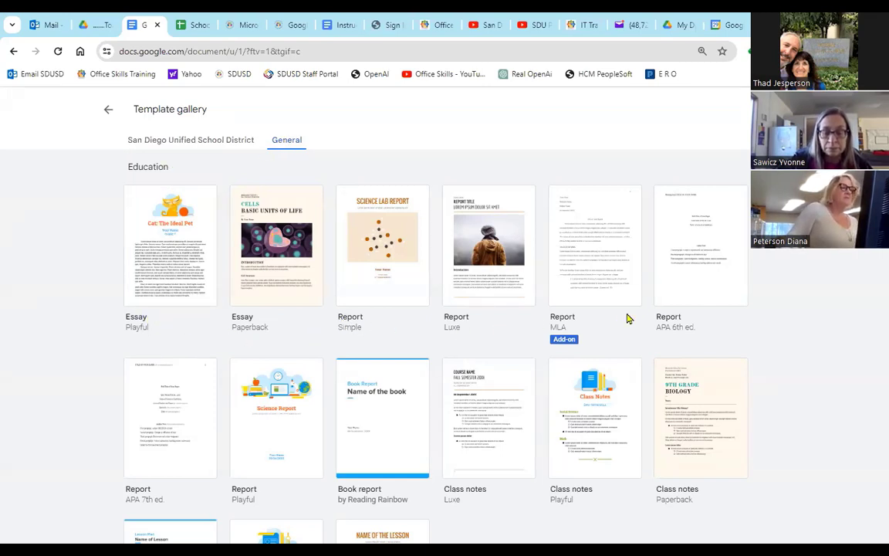
pyautogui.scroll(-2, 271, 377)
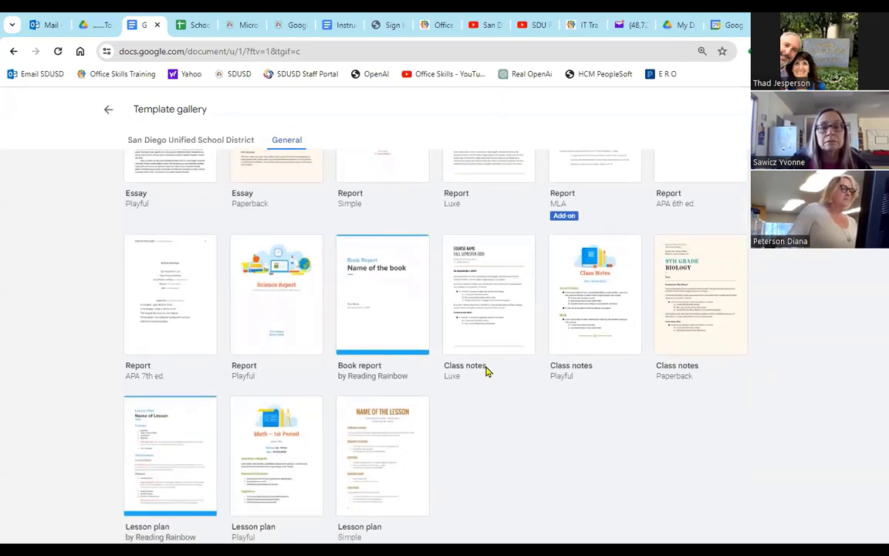
pyautogui.scroll(-3, 602, 386)
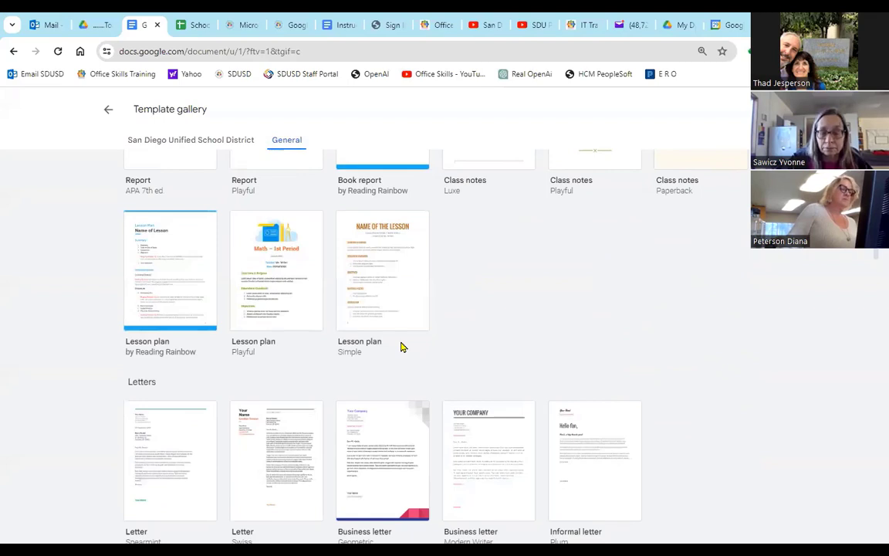
pyautogui.scroll(-2, 401, 347)
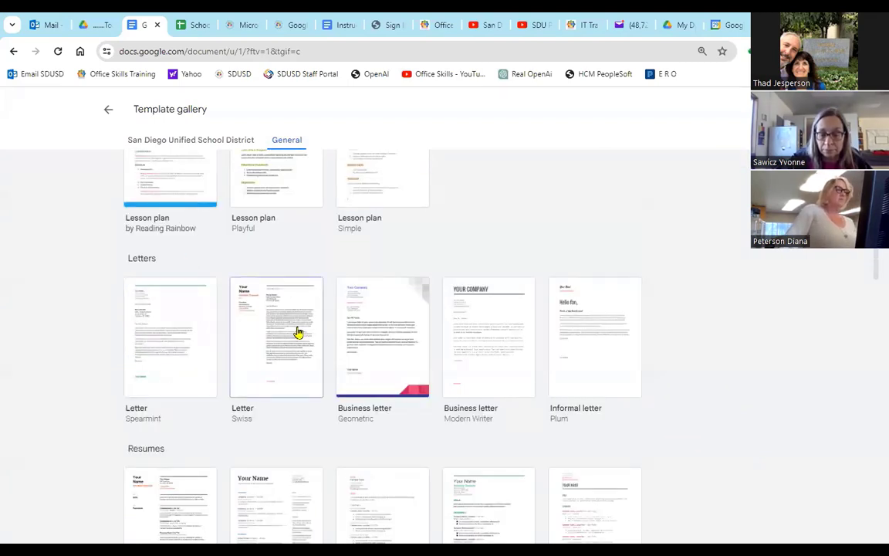
pyautogui.scroll(-1, 455, 397)
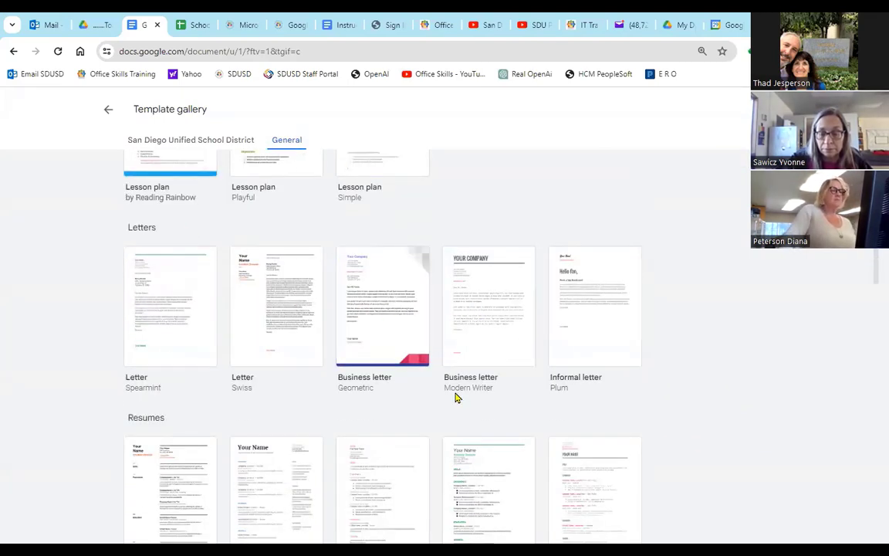
pyautogui.scroll(-2, 455, 397)
pyautogui.scroll(-2, 585, 362)
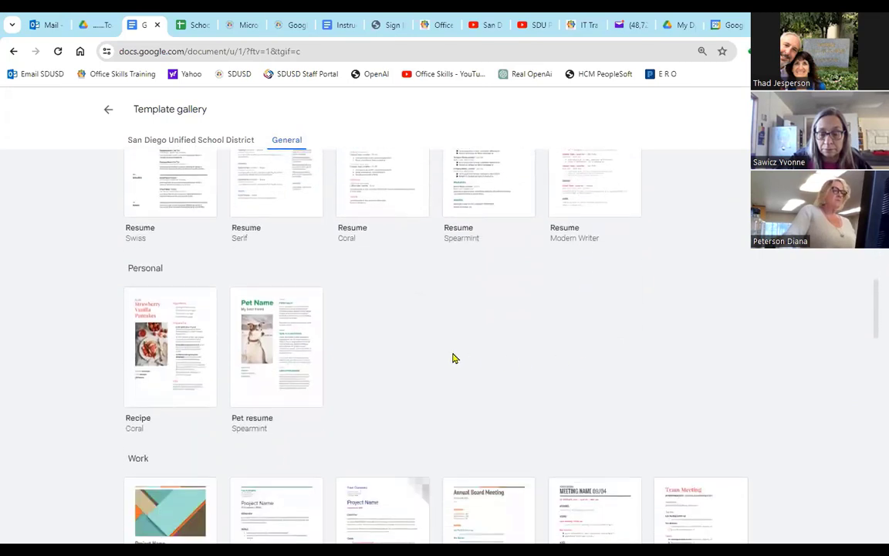
# Look through the remaining General templates, including Work, Sales and Legal, and return to the Education section
pyautogui.scroll(-3, 218, 344)
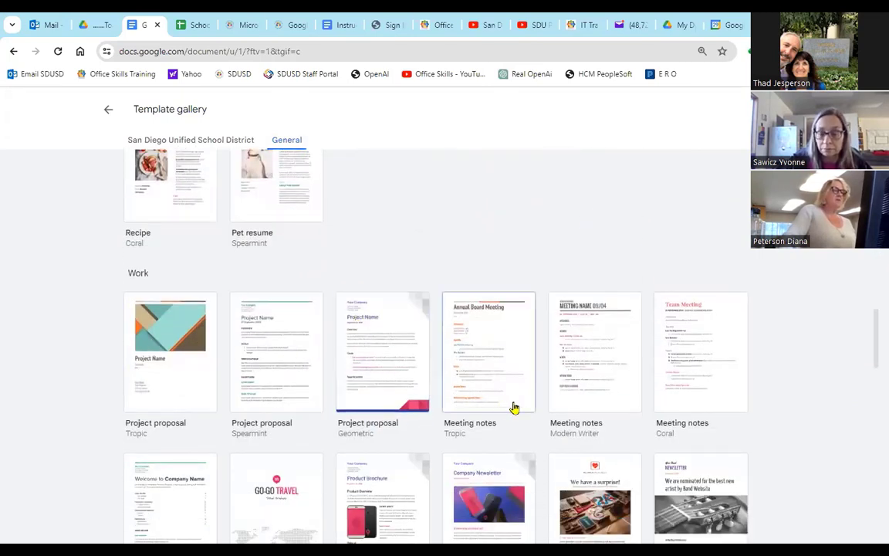
pyautogui.scroll(-3, 514, 407)
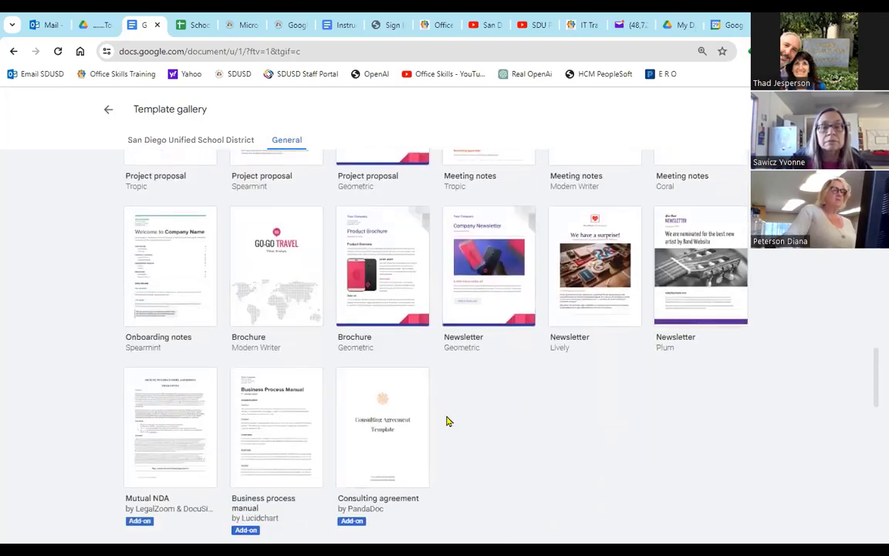
pyautogui.scroll(-2, 446, 421)
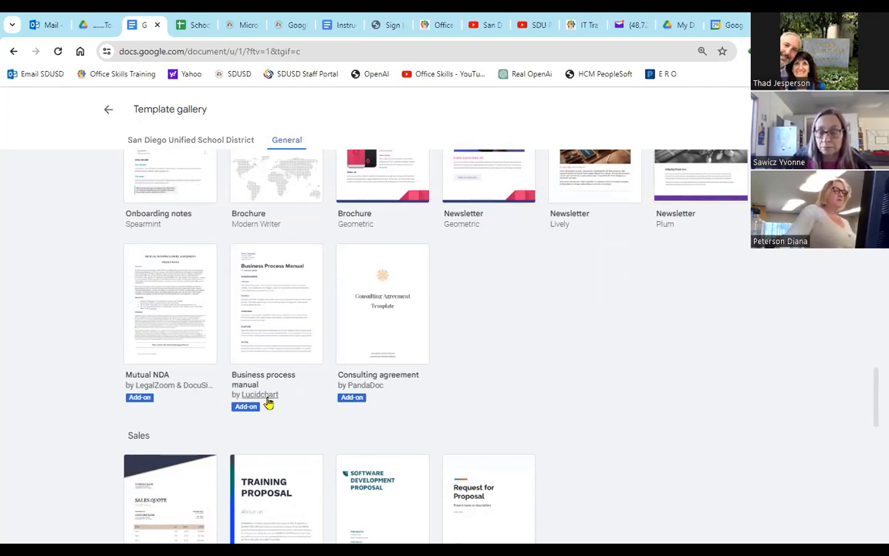
pyautogui.scroll(-3, 346, 434)
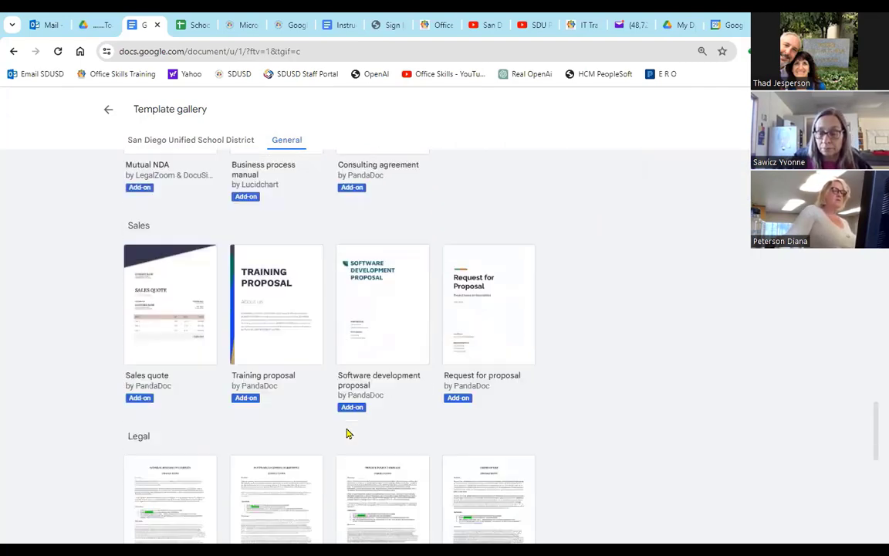
pyautogui.scroll(-4, 349, 432)
pyautogui.scroll(4, 371, 434)
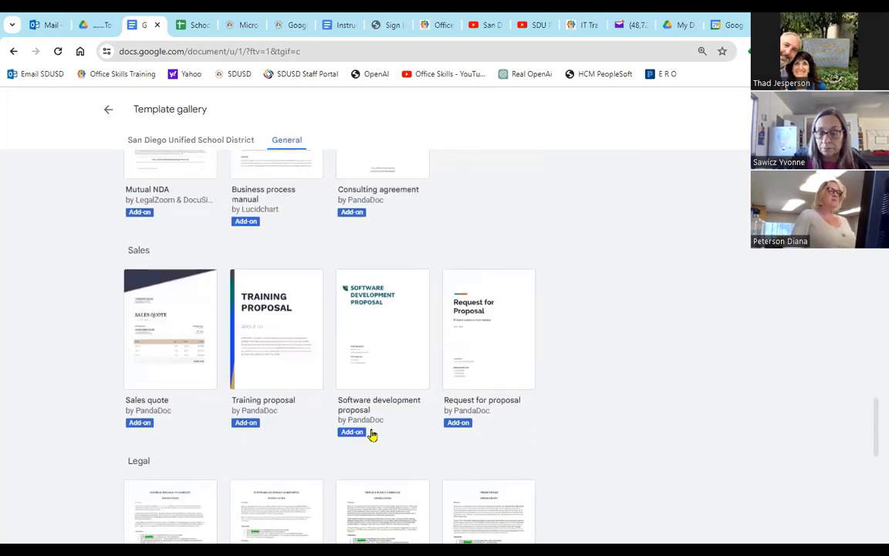
pyautogui.scroll(20, 371, 433)
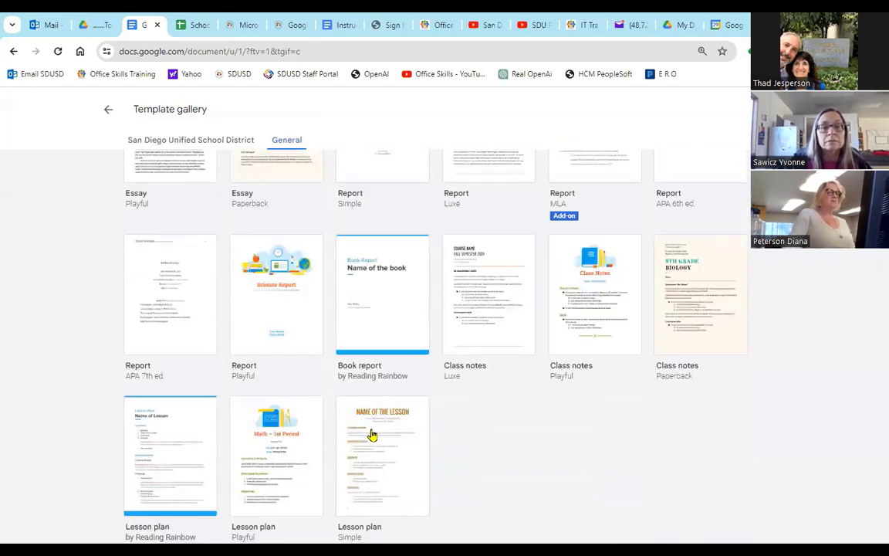
pyautogui.scroll(2, 371, 434)
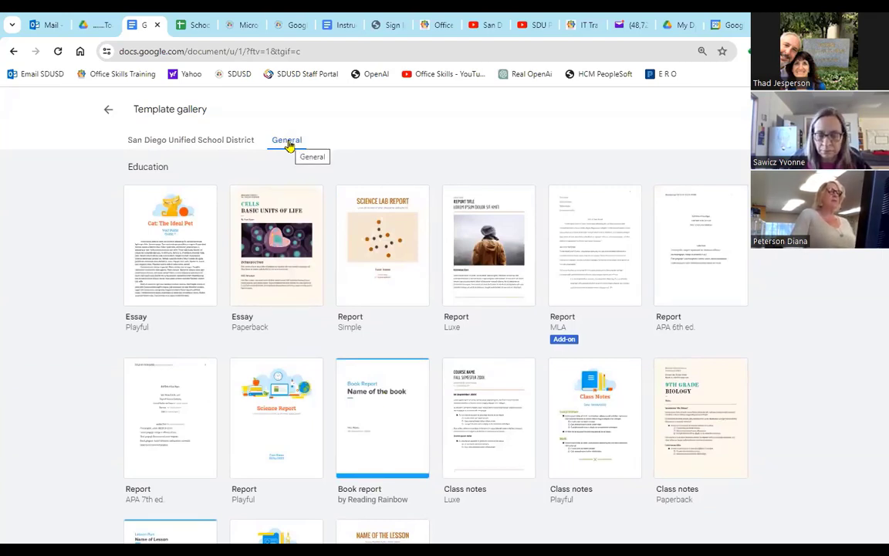
# Show the San Diego Unified School District templates and look through Basics, Reports & proposals and Trackers
pyautogui.click(186, 145)
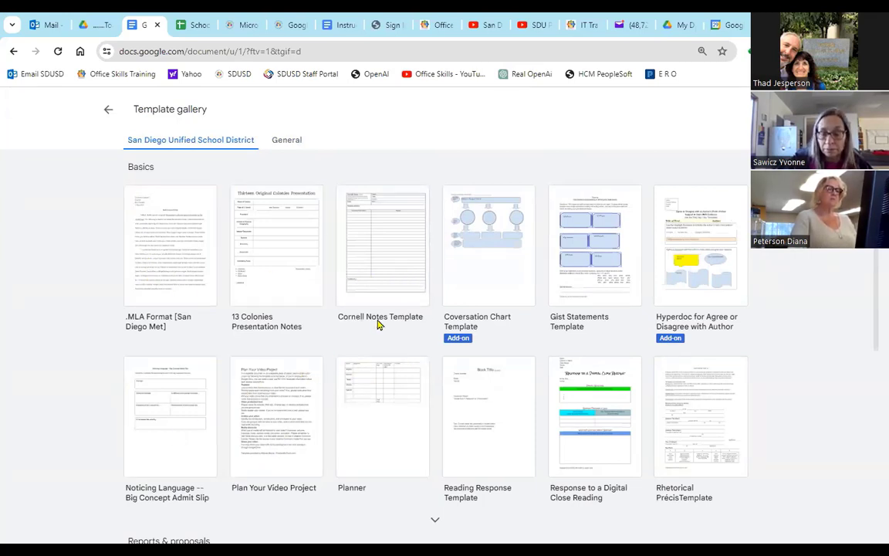
pyautogui.scroll(-2, 378, 325)
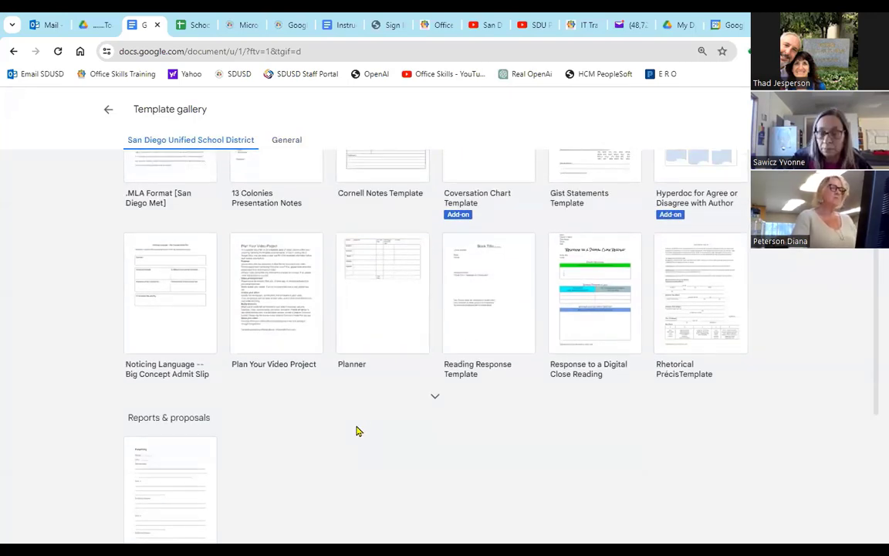
pyautogui.scroll(-1, 357, 429)
pyautogui.scroll(-2, 356, 430)
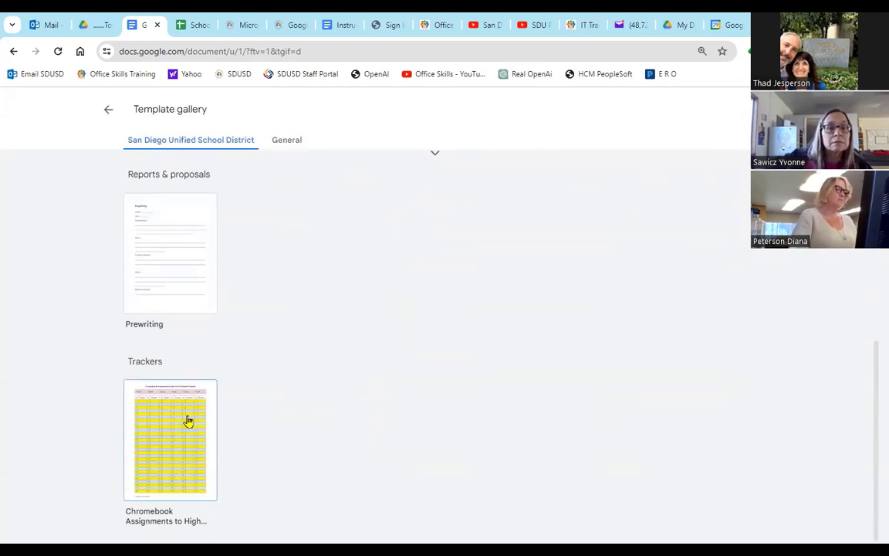
pyautogui.scroll(1, 170, 434)
pyautogui.scroll(5, 170, 433)
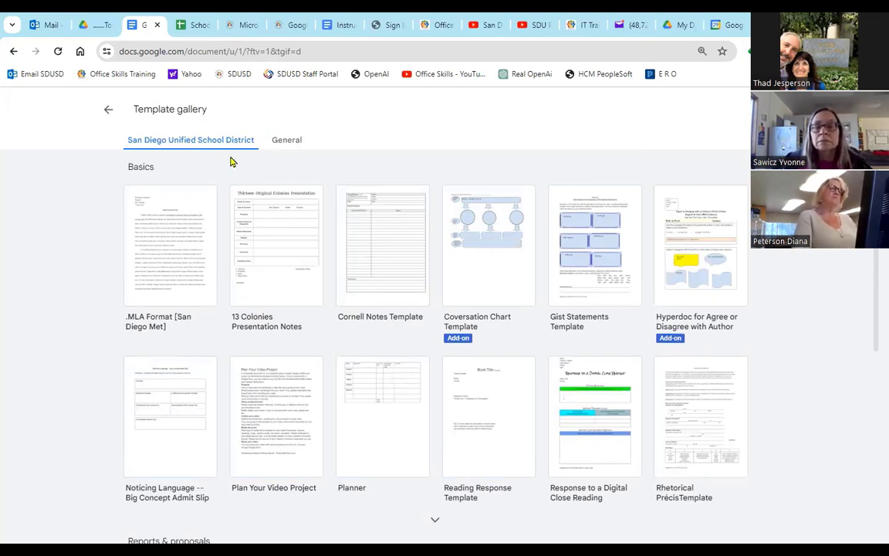
# Leave the template gallery, return to the Practice document and clear all formatting from "Word"
pyautogui.click(108, 110)
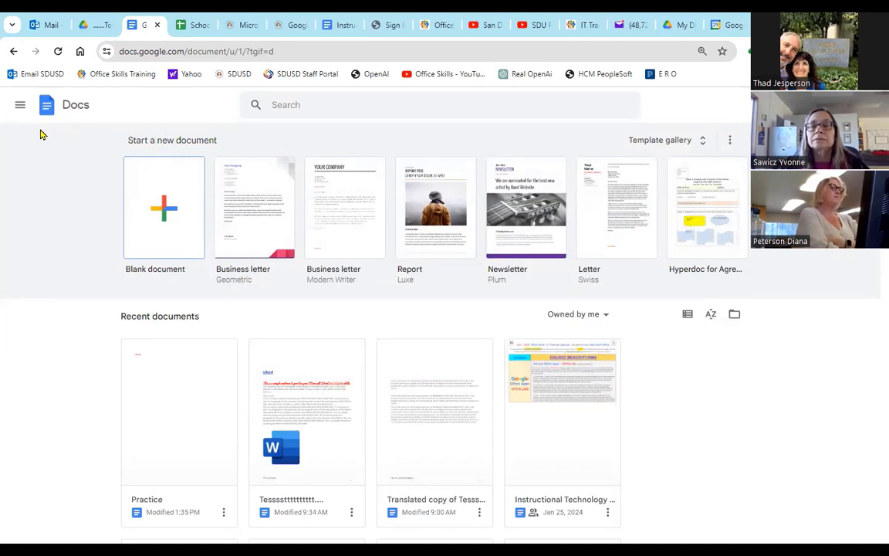
pyautogui.click(13, 52)
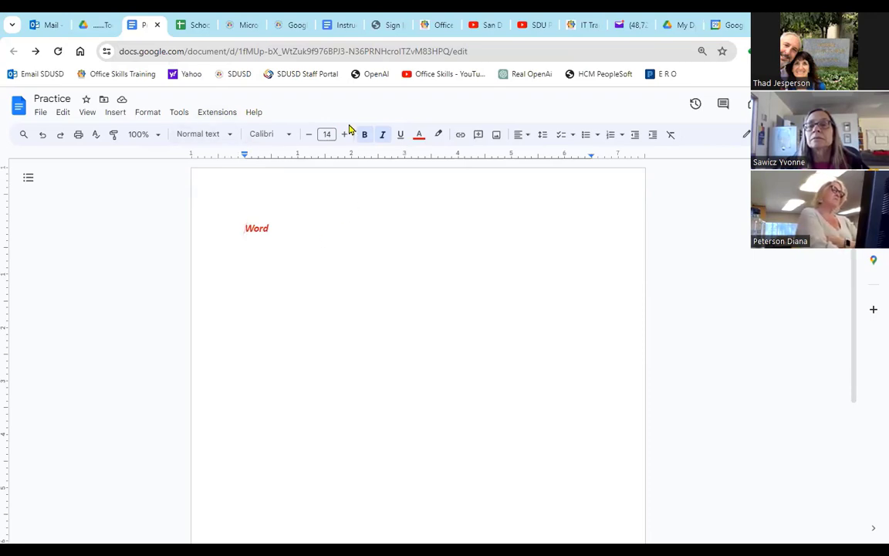
pyautogui.moveTo(230, 225); pyautogui.dragTo(316, 230)
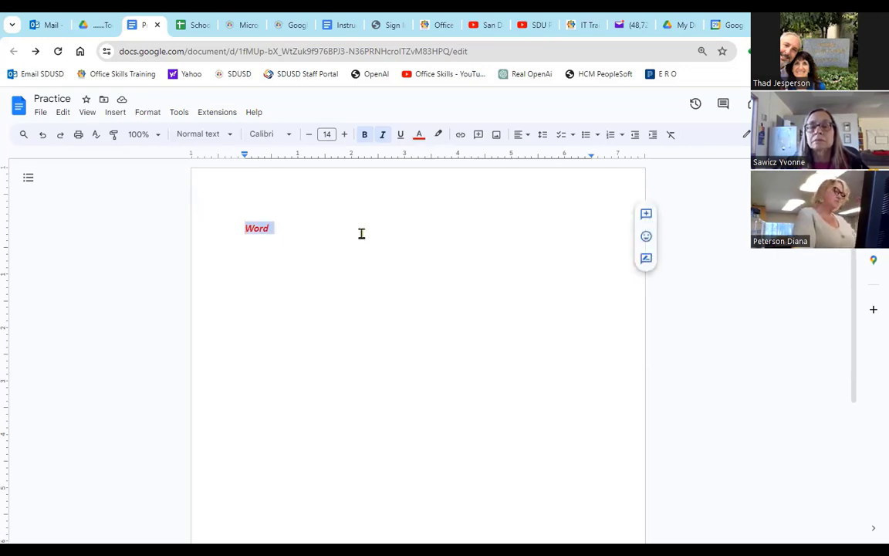
pyautogui.click(671, 135)
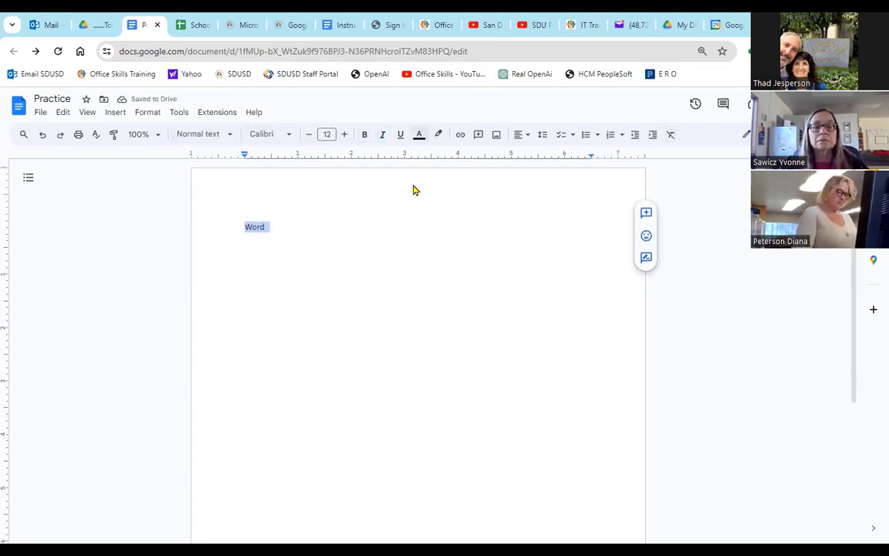
pyautogui.click(282, 236)
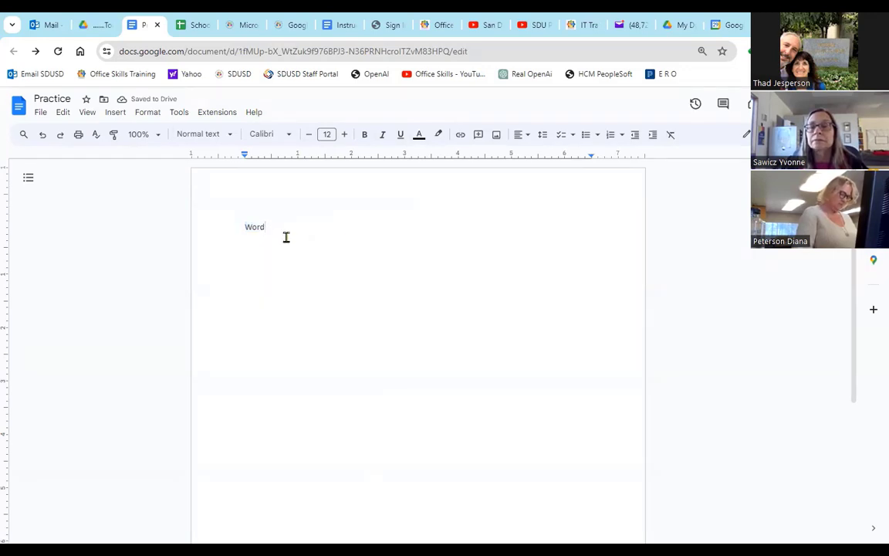
# Add the color names Blue, Green and red on separate lines below "Word", leaving a gap above them
pyautogui.press('Return')
pyautogui.press('Return')
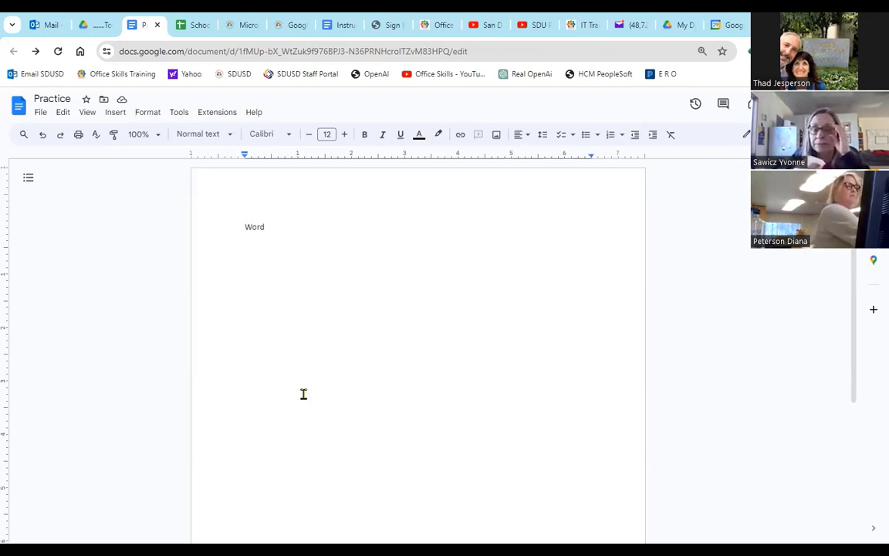
pyautogui.write('Blue')
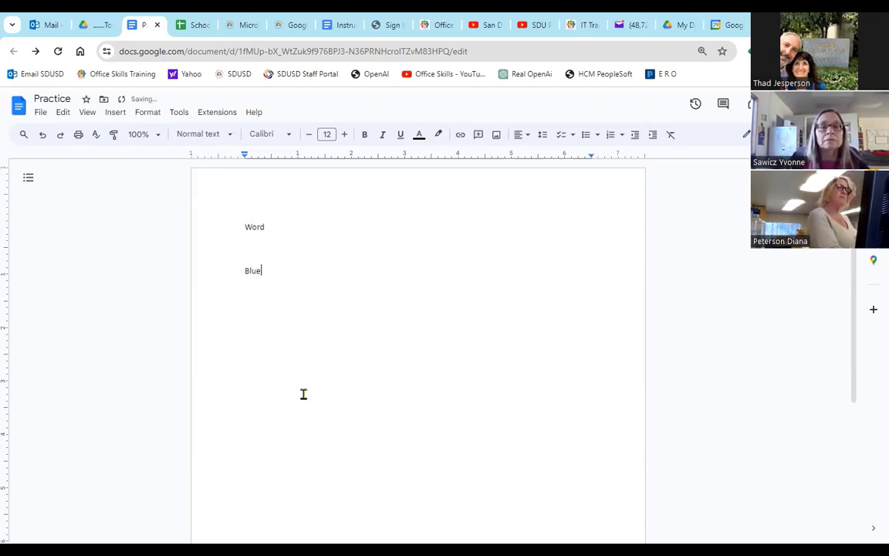
pyautogui.press('Return')
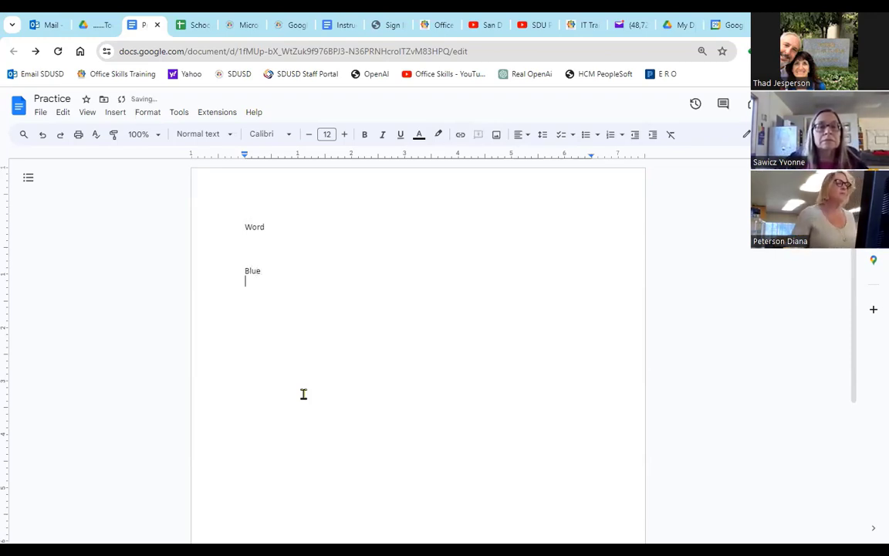
pyautogui.write('grewe')
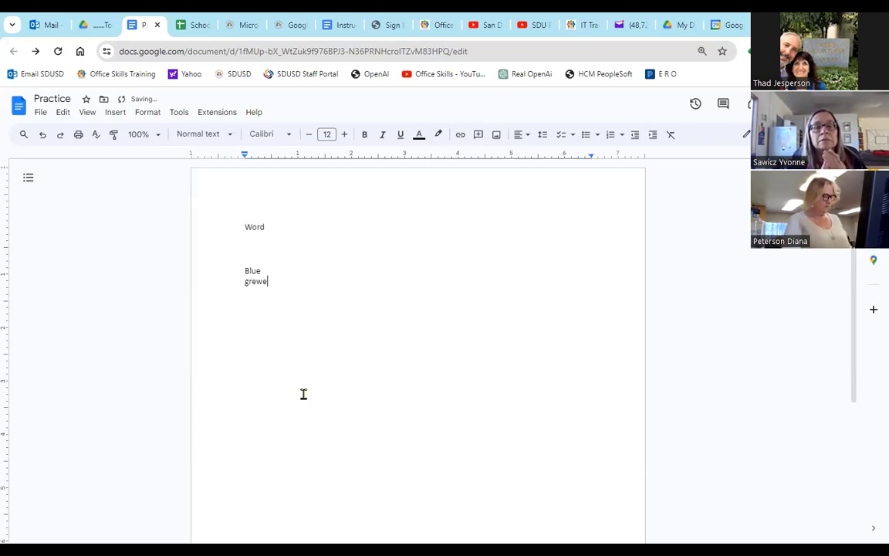
pyautogui.press('BackSpace')
pyautogui.press('BackSpace')
pyautogui.write('en ')
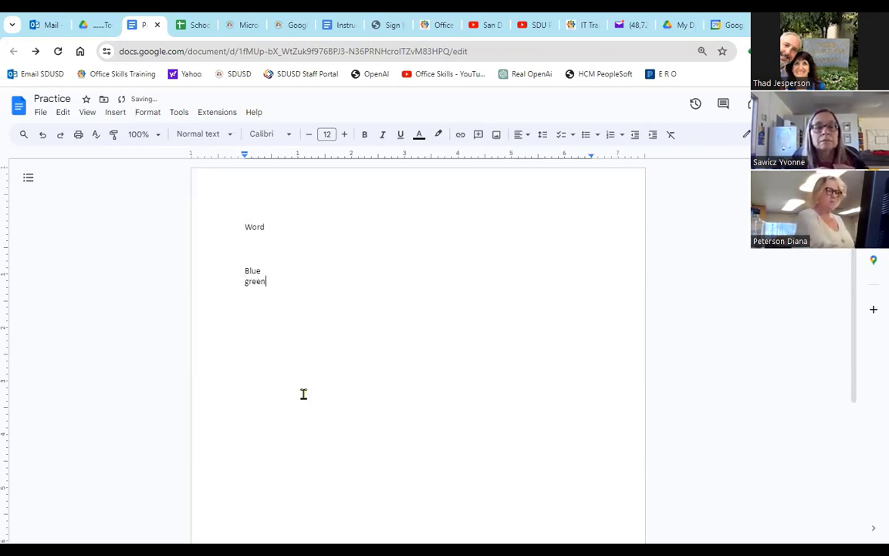
pyautogui.write('re')
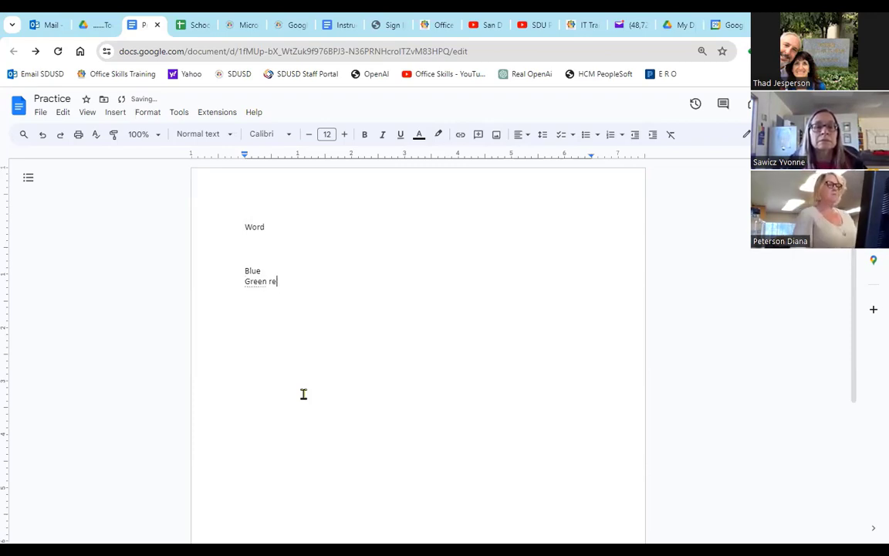
pyautogui.press('BackSpace')
pyautogui.press('BackSpace')
pyautogui.press('BackSpace')
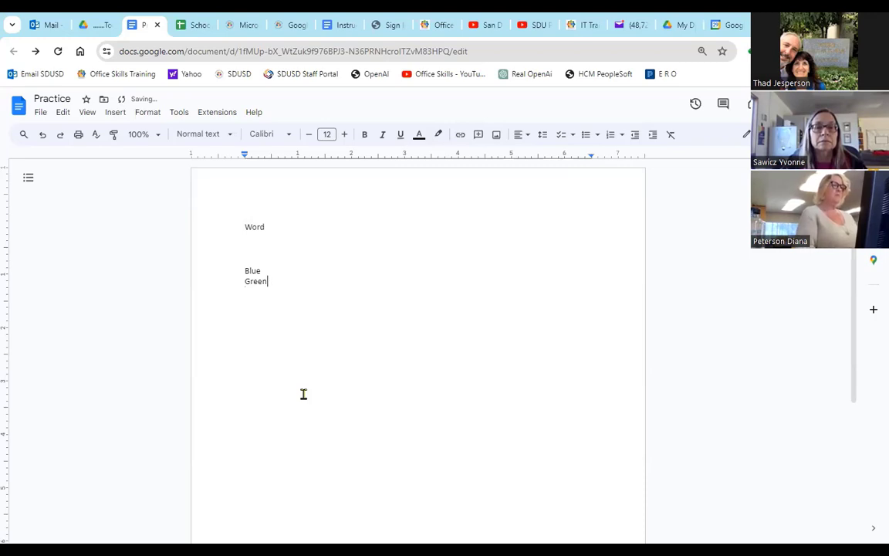
pyautogui.press('Return')
pyautogui.write('red')
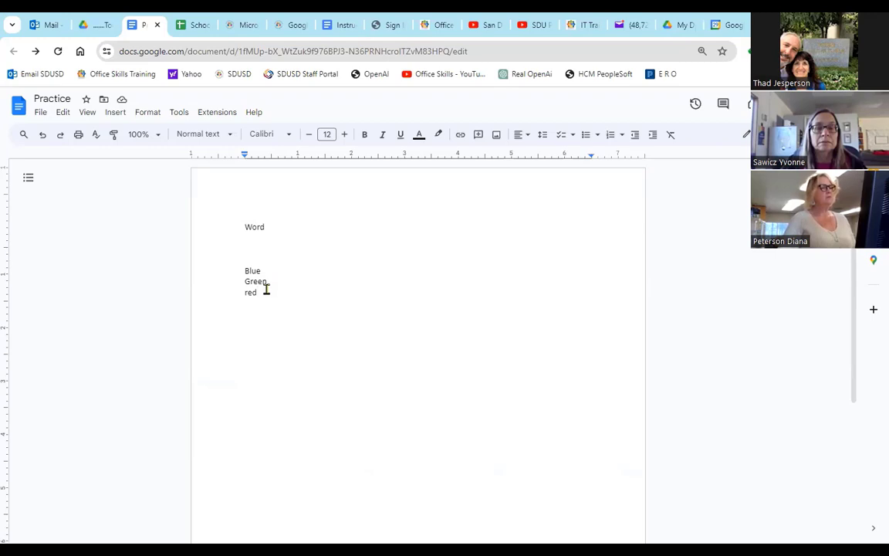
# Insert several empty lines below the list of color names
pyautogui.moveTo(197, 268); pyautogui.dragTo(282, 295)
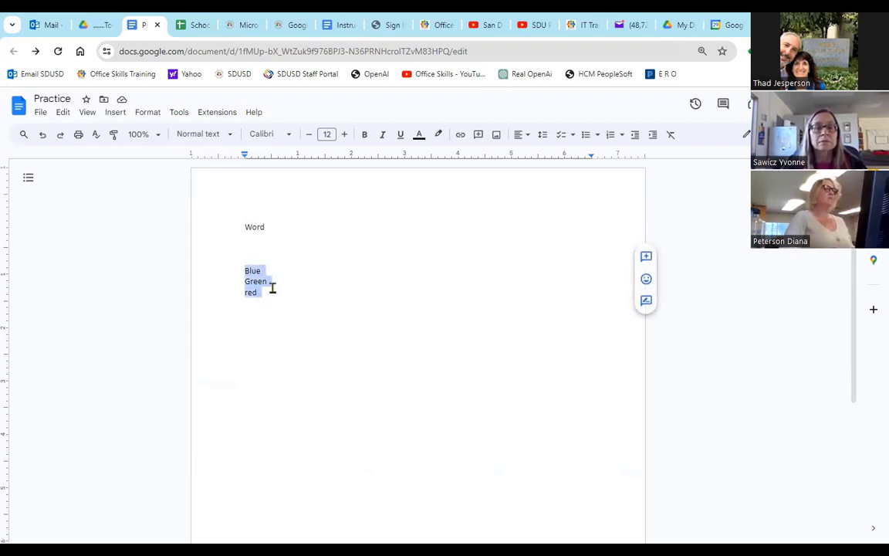
pyautogui.click(273, 288)
pyautogui.press('Return')
pyautogui.press('Return')
pyautogui.press('Return')
pyautogui.press('Return')
pyautogui.press('Return')
pyautogui.press('Return')
pyautogui.press('Return')
pyautogui.press('Return')
pyautogui.press('Return')
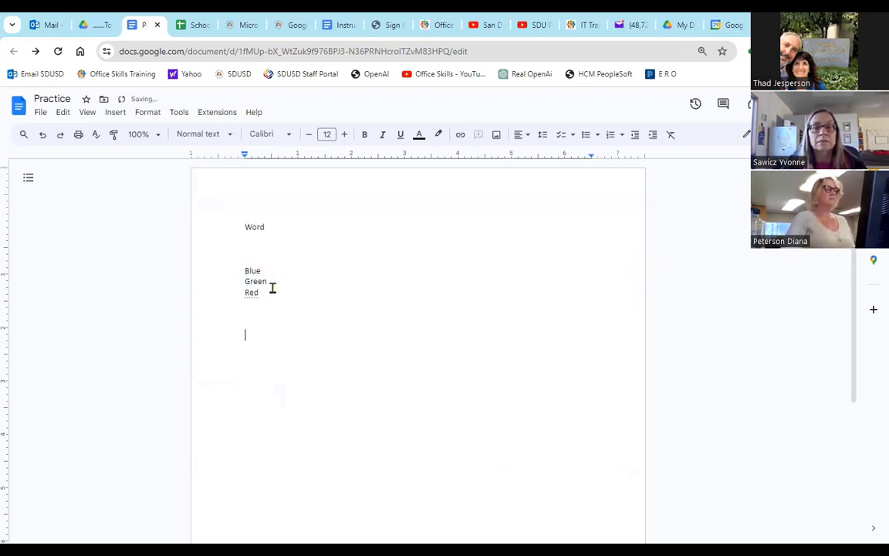
# Set the line spacing of the Blue, Green and Red lines to 1.5
pyautogui.moveTo(202, 272); pyautogui.dragTo(206, 305)
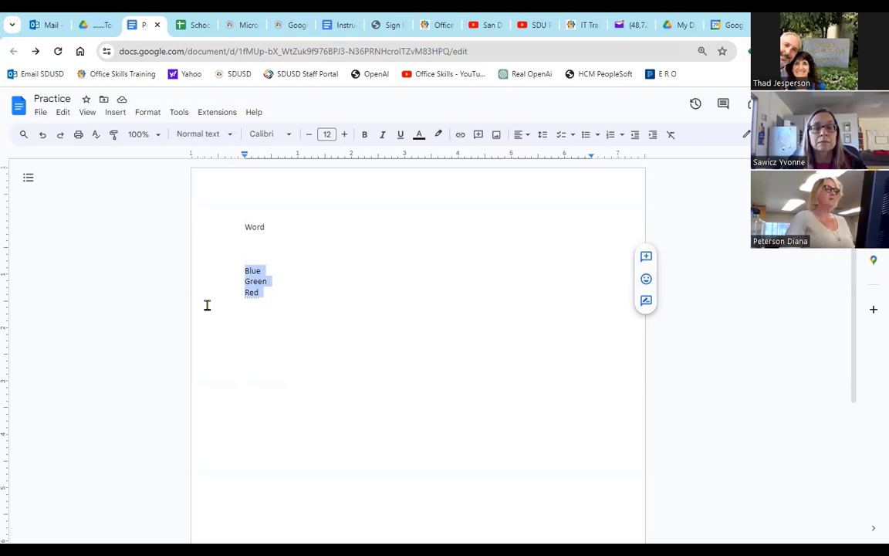
pyautogui.click(544, 136)
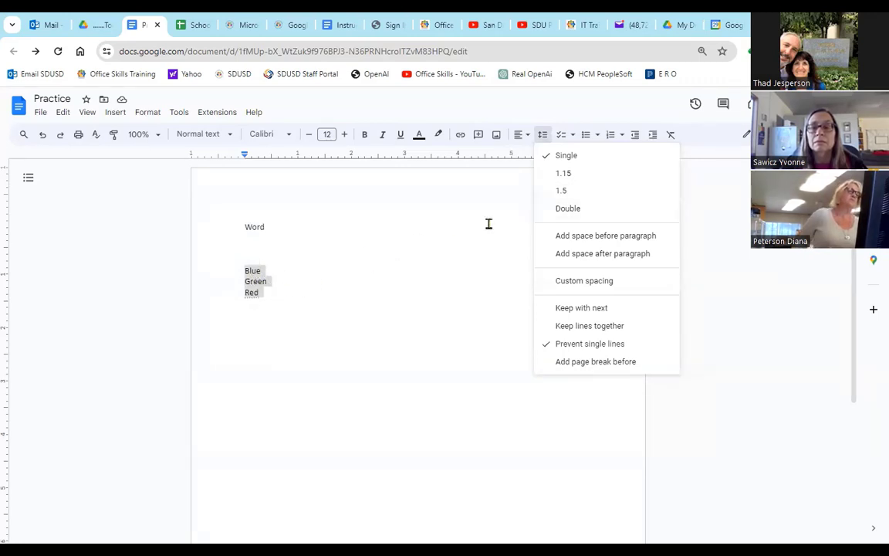
pyautogui.click(572, 191)
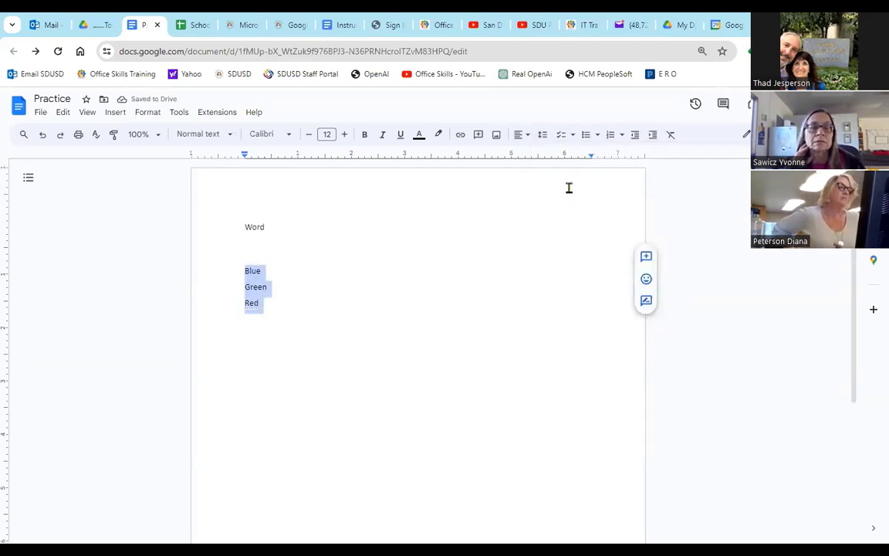
# Try 1.15 line spacing on the selected color names, and undo the change
pyautogui.click(543, 135)
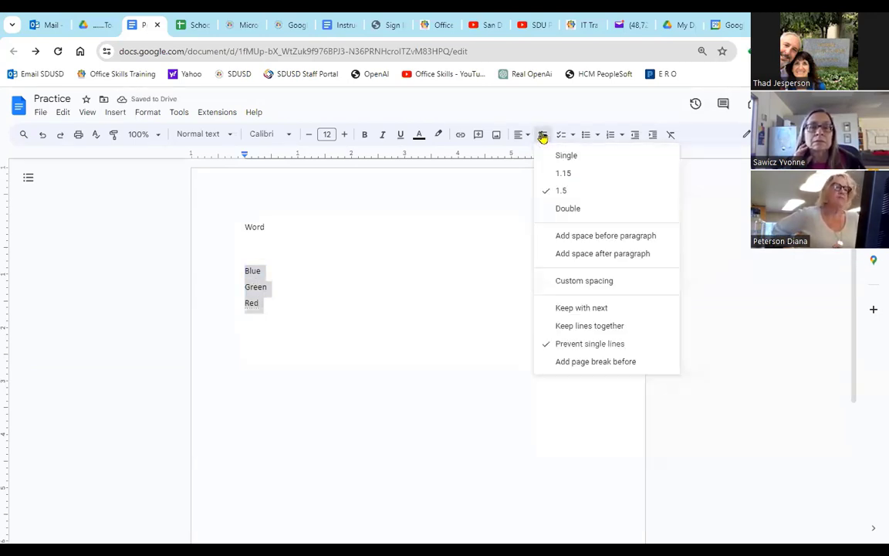
pyautogui.click(564, 173)
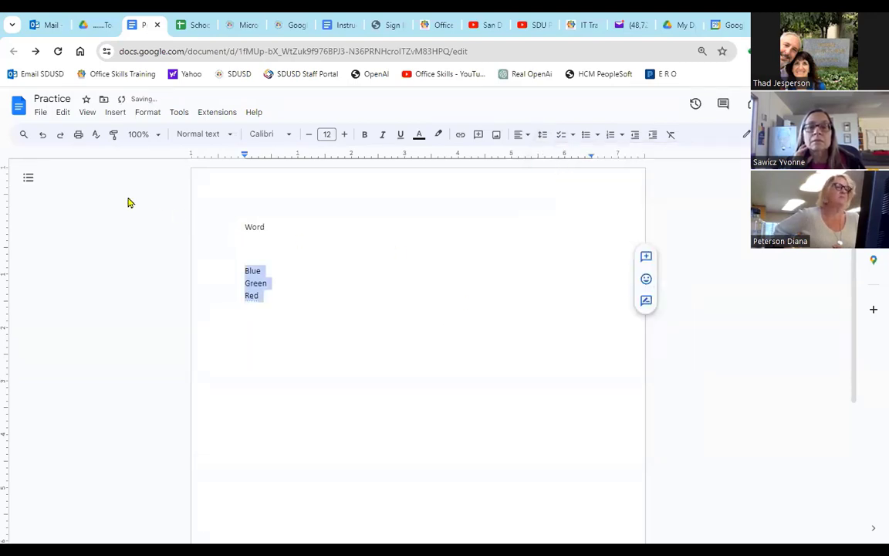
pyautogui.click(41, 135)
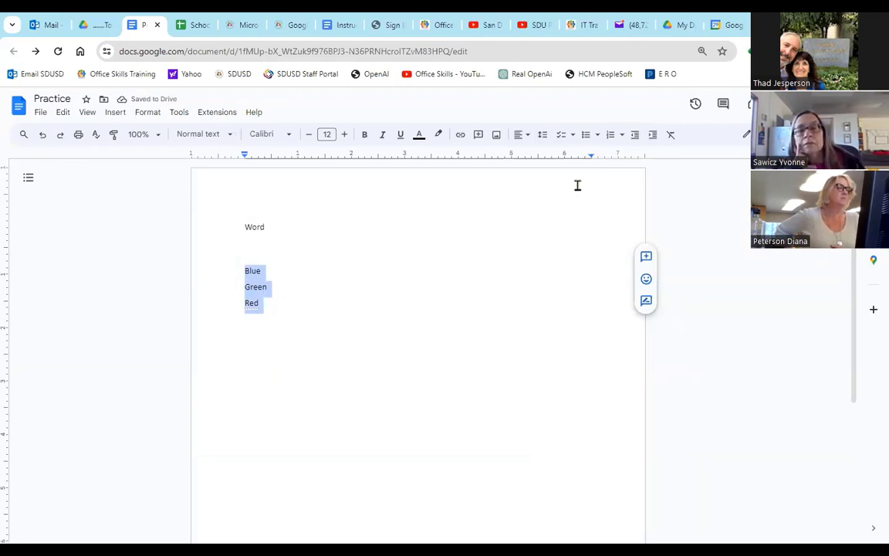
# Turn the Blue, Green and Red lines into a bulleted list with solid round bullets, and place the cursor below it
pyautogui.click(598, 136)
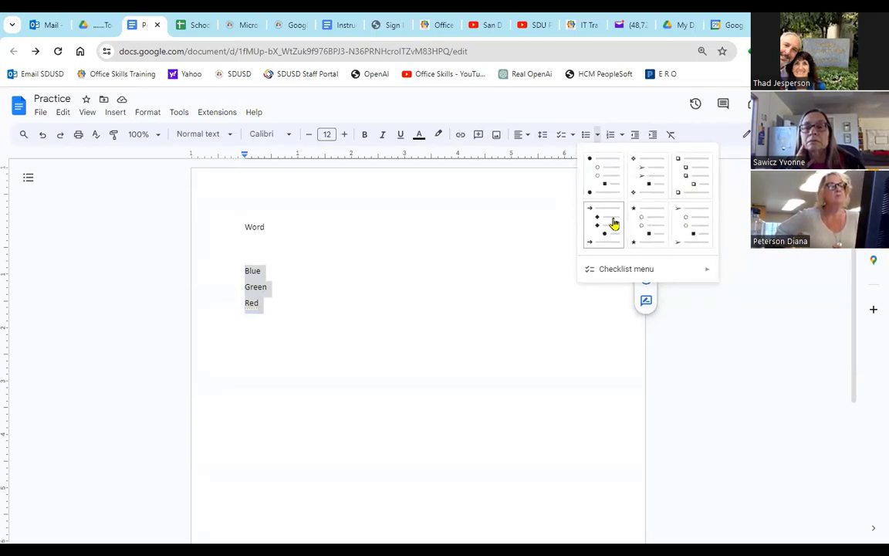
pyautogui.click(605, 178)
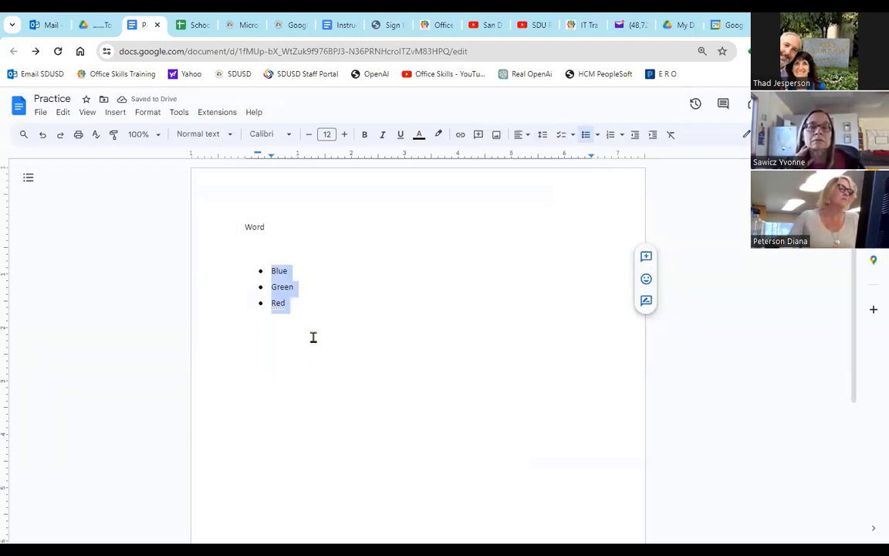
pyautogui.click(321, 301)
pyautogui.click(282, 389)
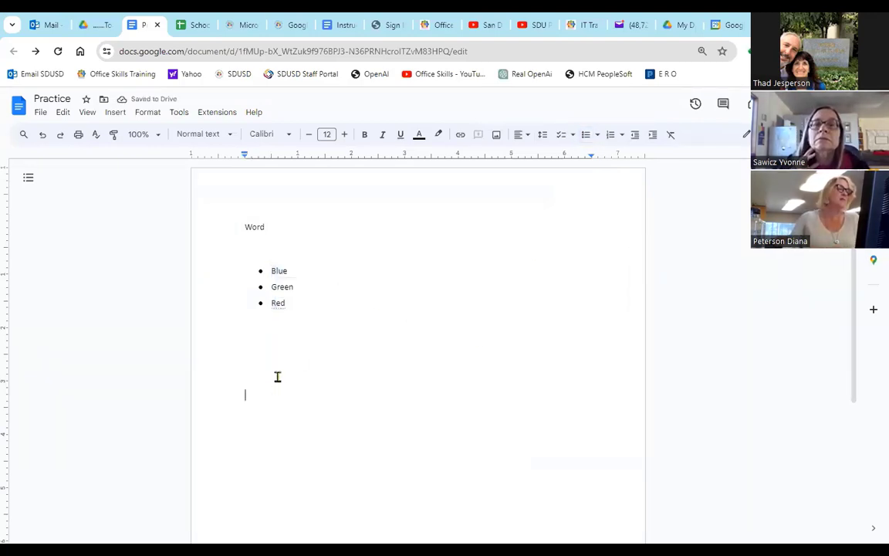
# Add a Yellow bullet below Red in the color list
pyautogui.click(301, 305)
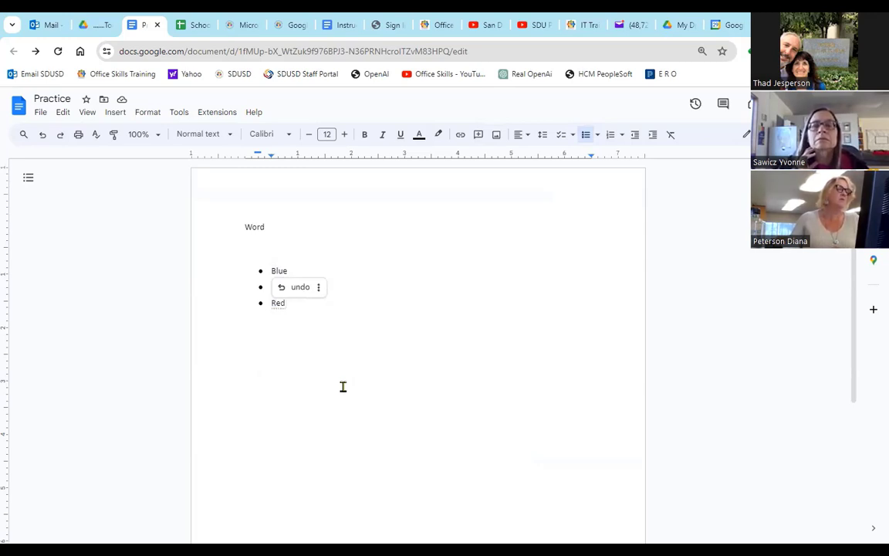
pyautogui.press('Return')
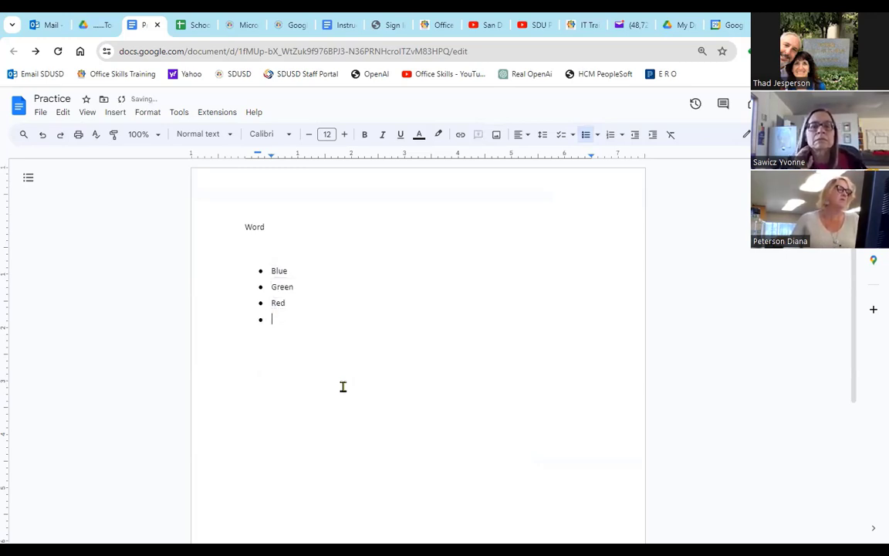
pyautogui.write('yellowe')
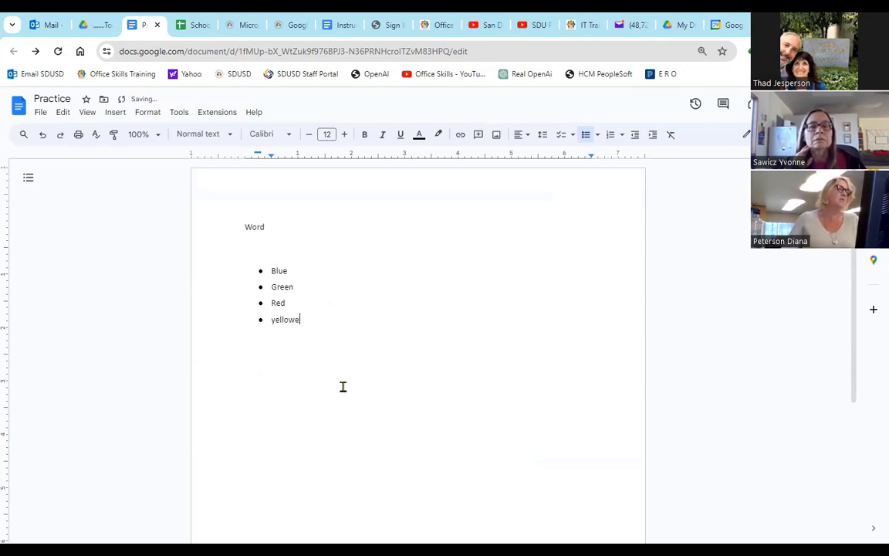
pyautogui.press('BackSpace')
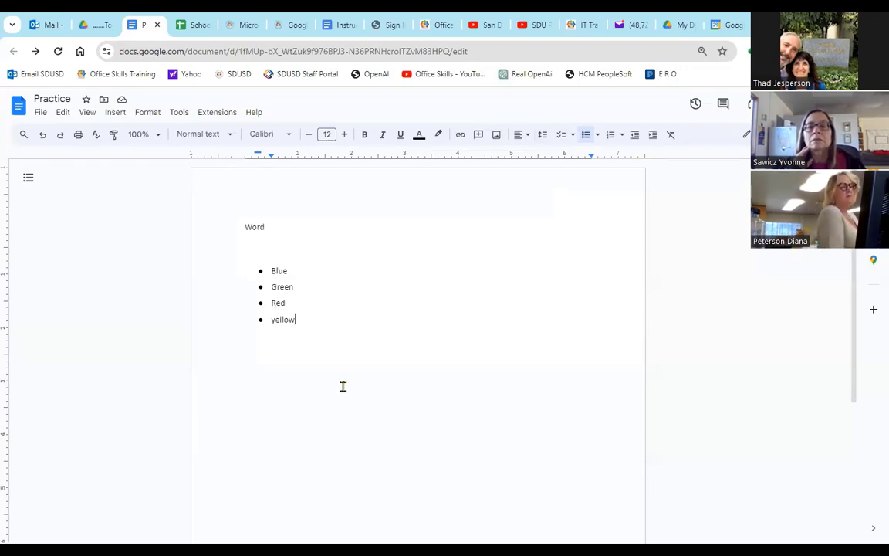
# Add the indented sub-bullets Bright, Neon and Pastel under Yellow
pyautogui.press('Return')
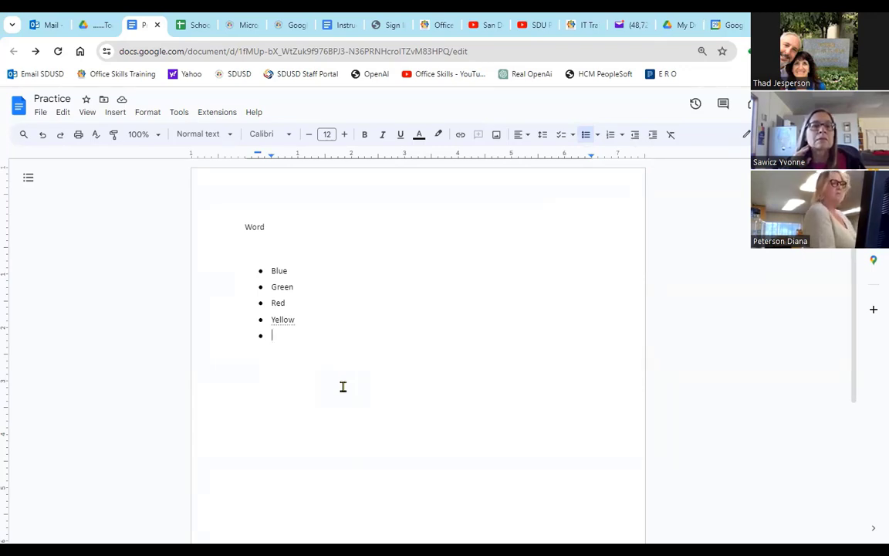
pyautogui.press('Tab')
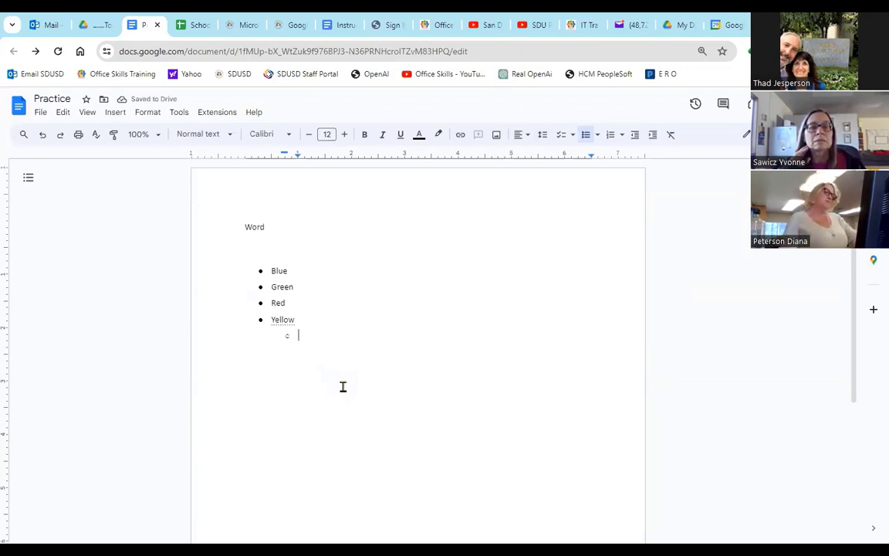
pyautogui.write('bright')
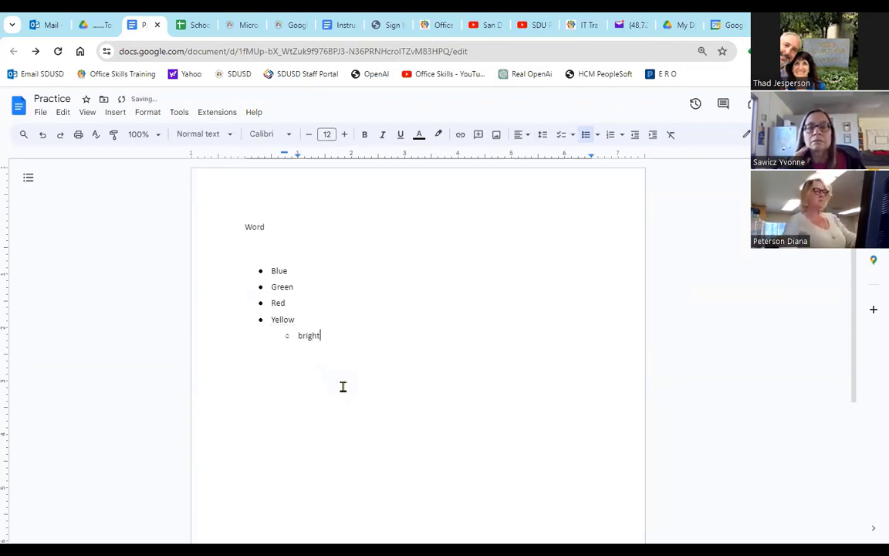
pyautogui.press('Return')
pyautogui.write('neon')
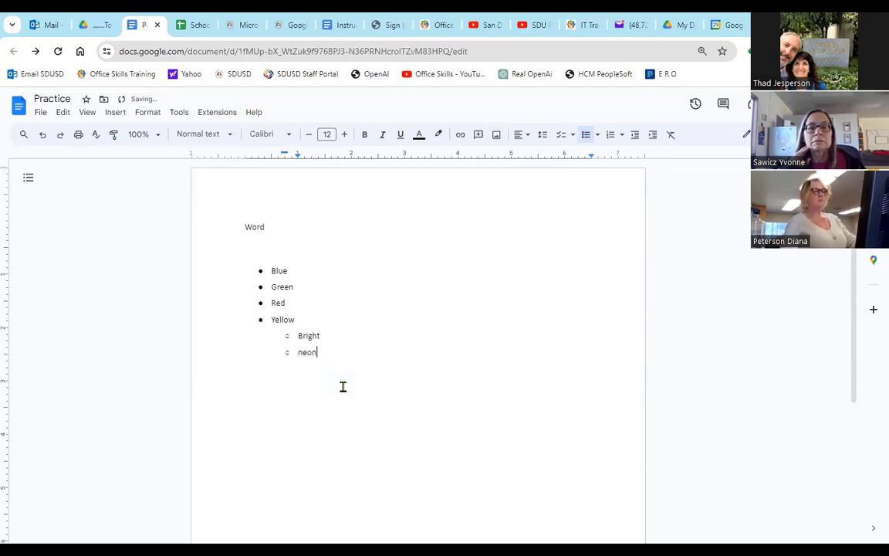
pyautogui.press('Return')
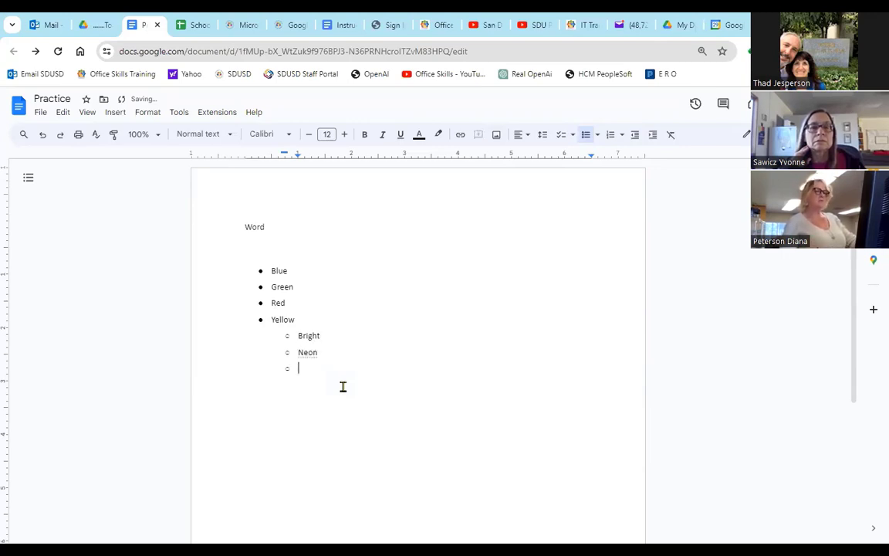
pyautogui.write('pastel')
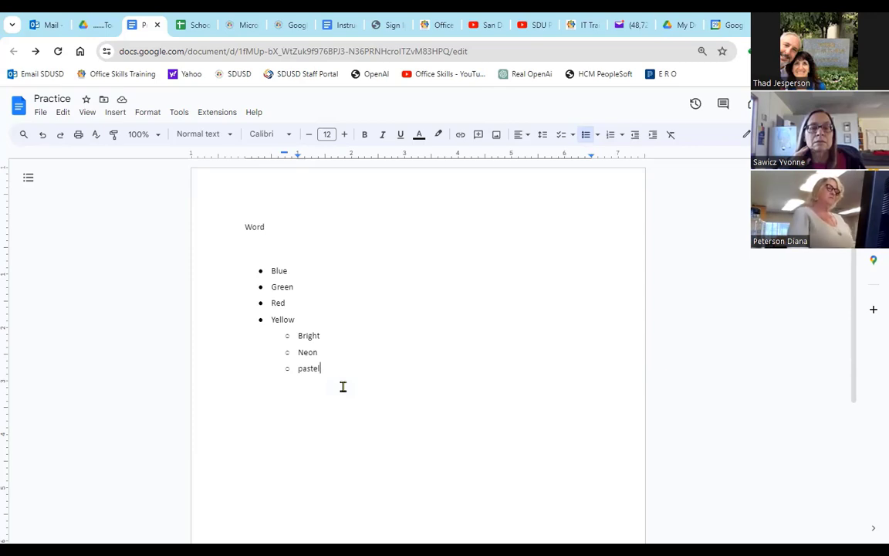
# Try a third-level bullet below Pastel, and bring it back to the top level with the text Brown
pyautogui.press('Return')
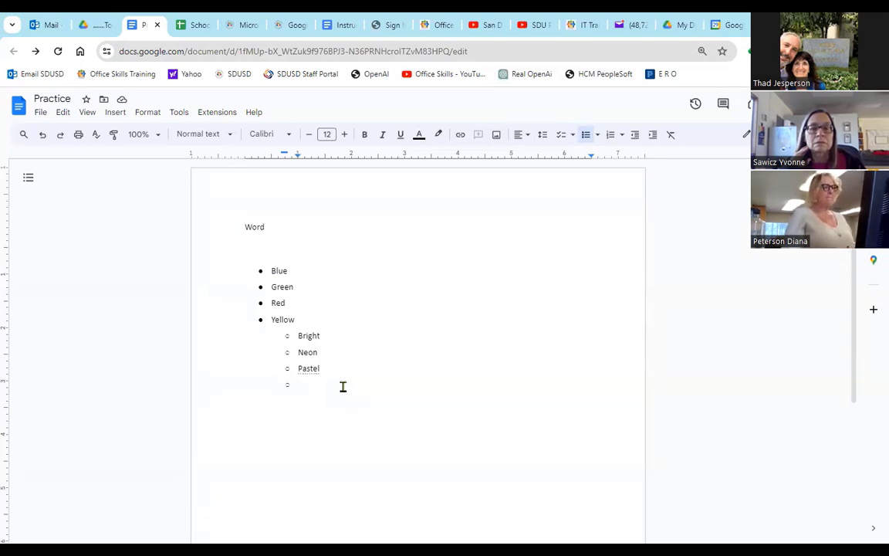
pyautogui.press('Tab')
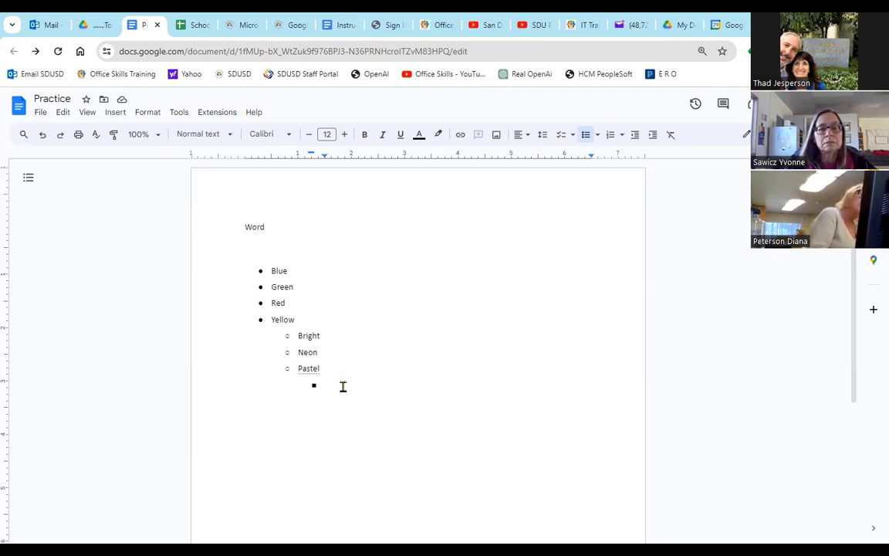
pyautogui.hotkey('shift', 'Tab')
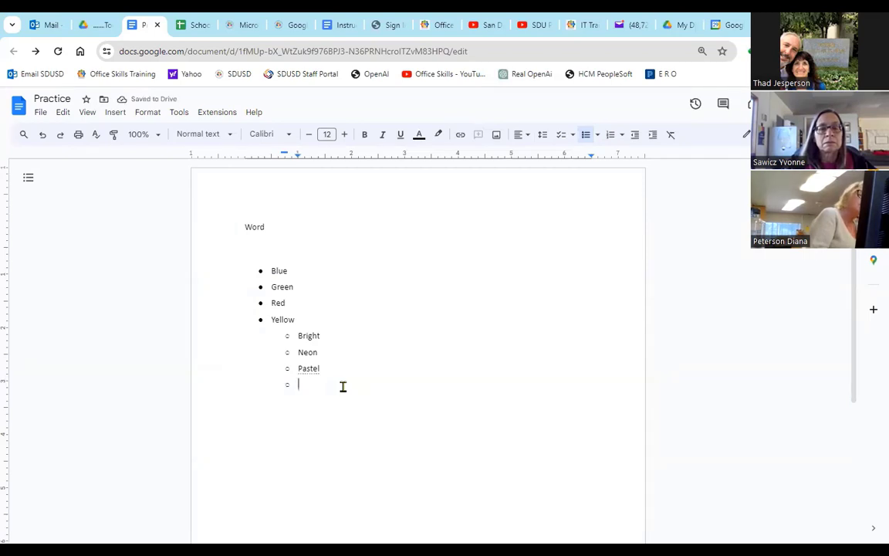
pyautogui.hotkey('shift', 'Tab')
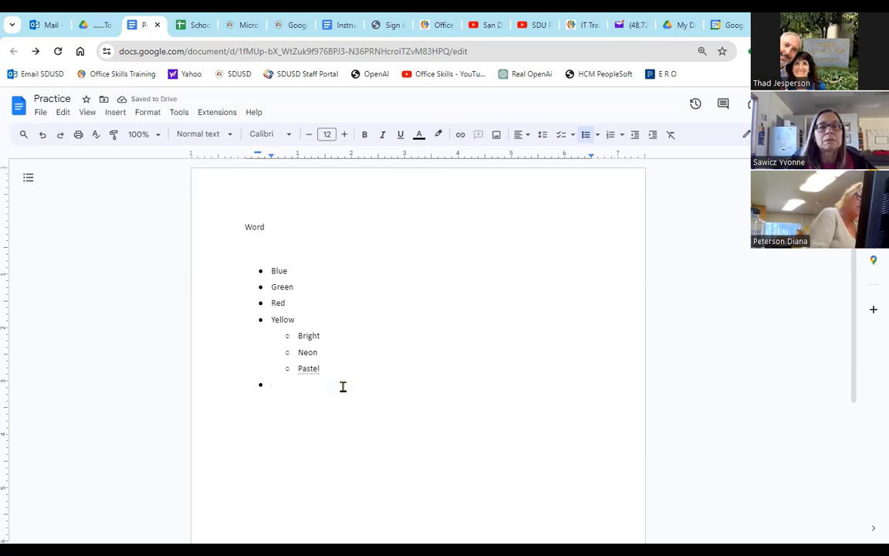
pyautogui.write('brown ')
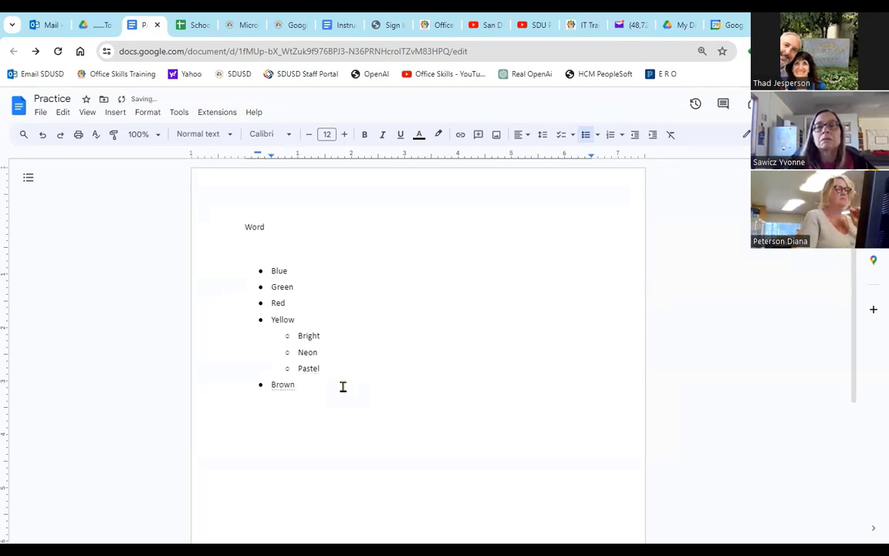
pyautogui.write('white')
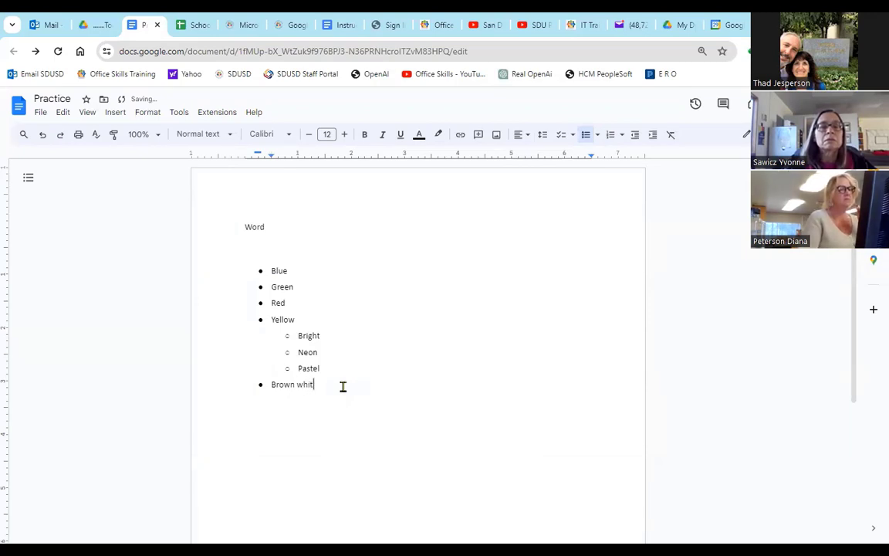
pyautogui.press('BackSpace')
pyautogui.press('BackSpace')
pyautogui.press('BackSpace')
pyautogui.press('BackSpace')
pyautogui.press('BackSpace')
pyautogui.press('BackSpace')
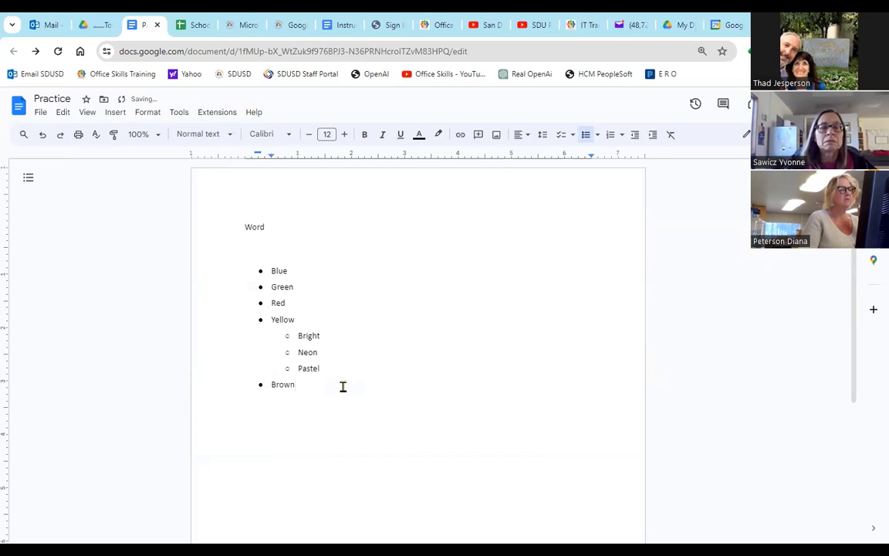
# Add a White bullet below Brown and end the bulleted list after it
pyautogui.press('Return')
pyautogui.write('w')
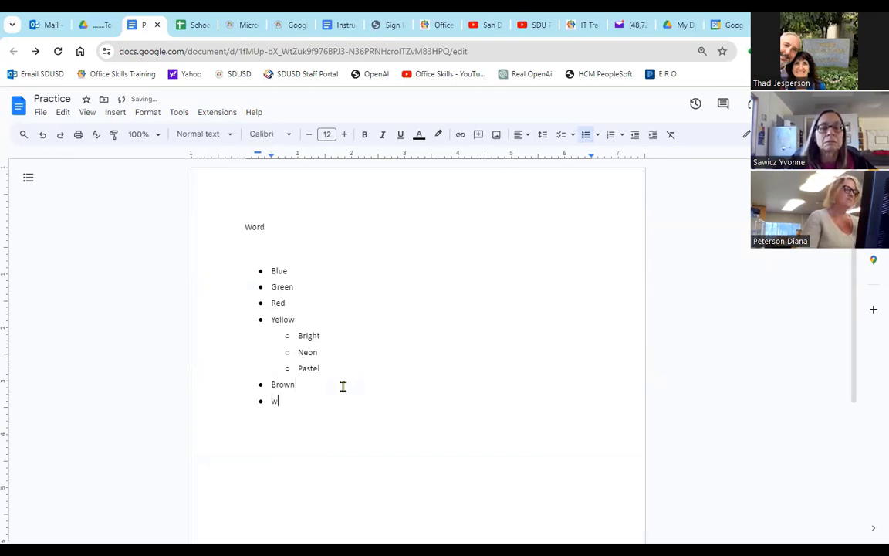
pyautogui.write('hite')
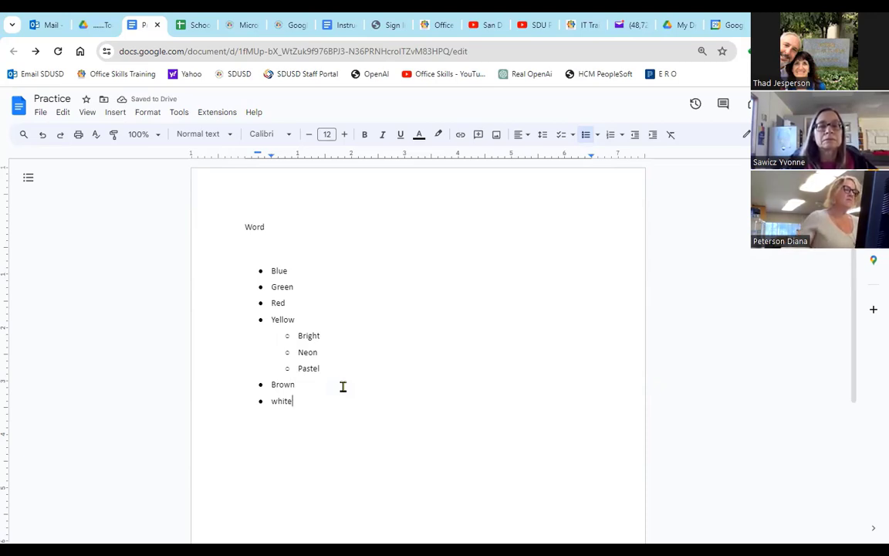
pyautogui.press('Return')
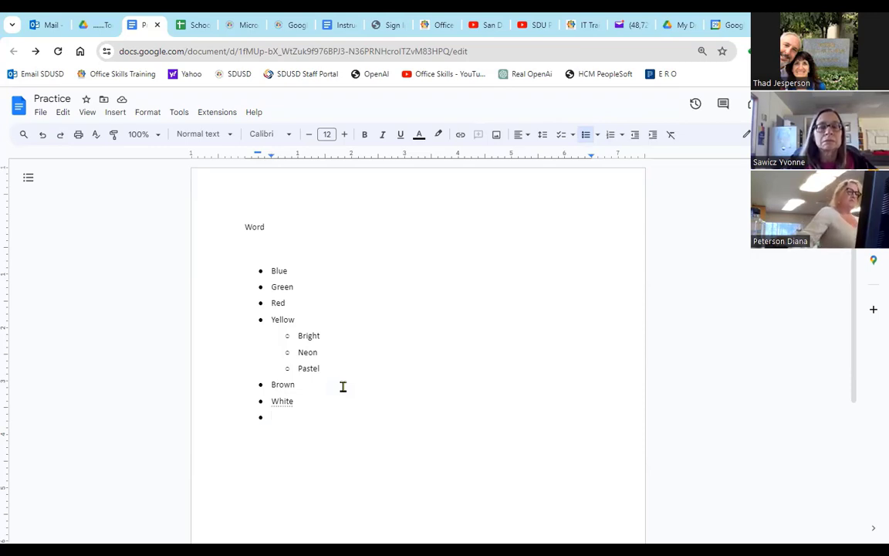
pyautogui.press('Return')
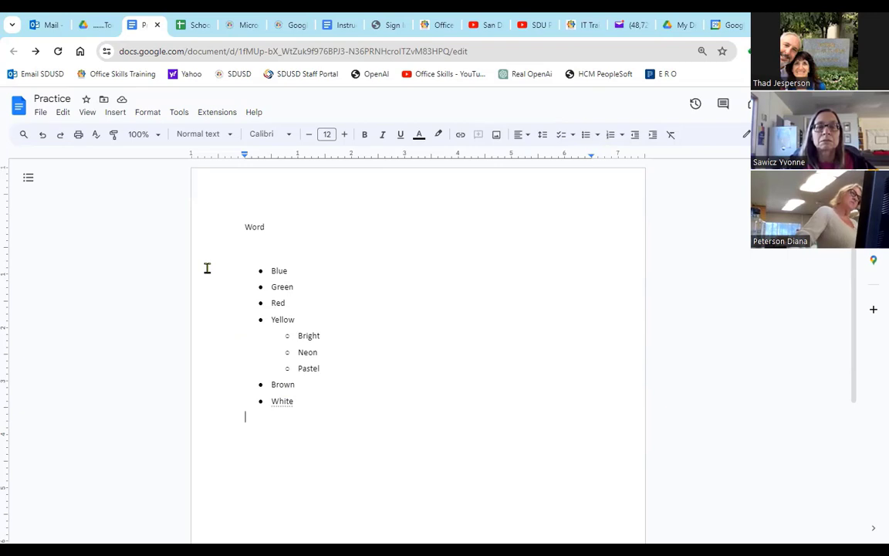
# Change the text color of the whole bulleted list, from Blue to White, to red
pyautogui.moveTo(201, 271); pyautogui.dragTo(202, 413)
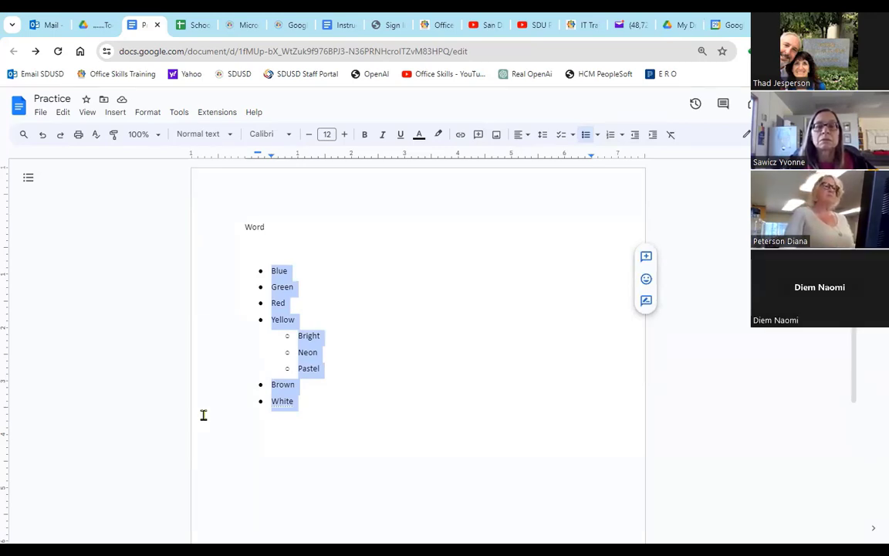
pyautogui.click(418, 136)
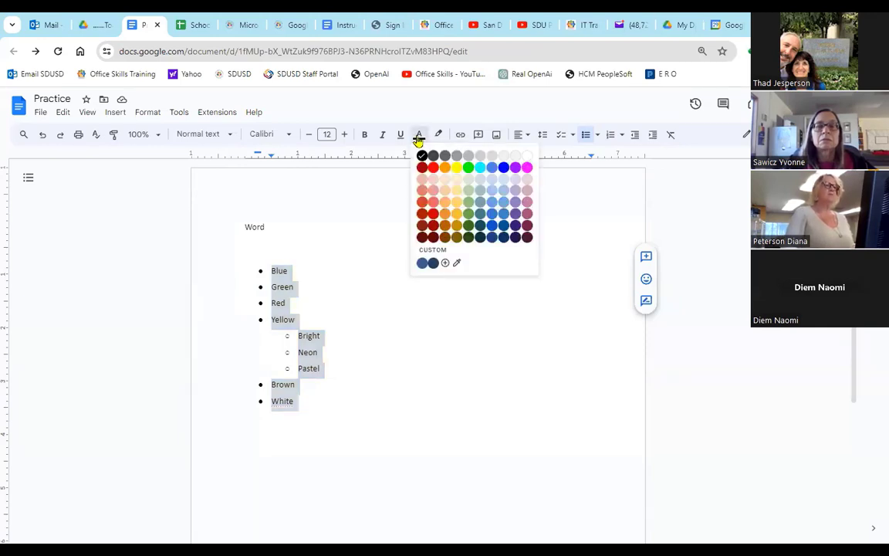
pyautogui.click(433, 166)
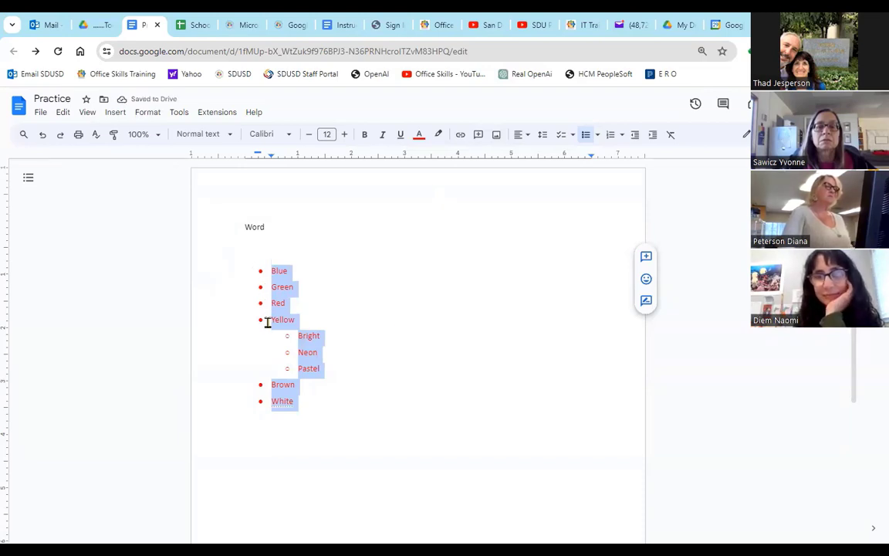
# Color the word Blue in blue and the word Green in green
pyautogui.click(279, 262)
pyautogui.doubleClick(278, 271)
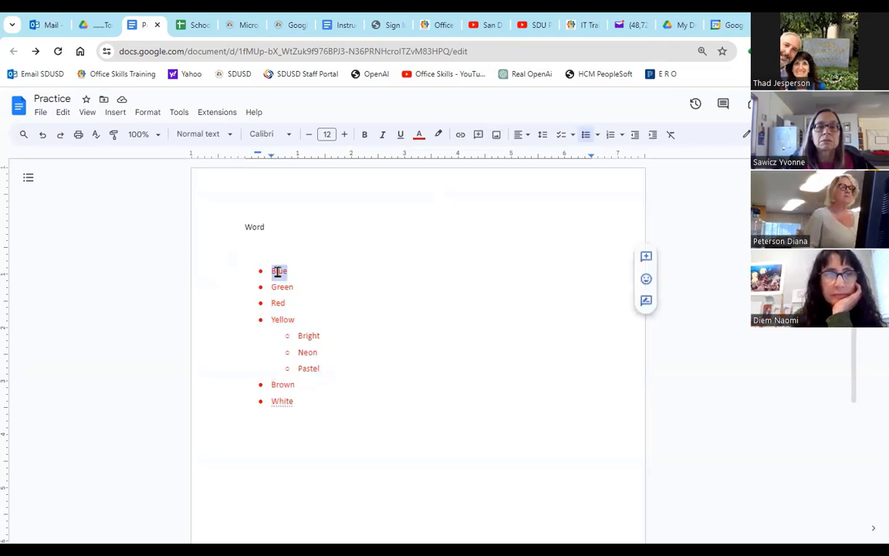
pyautogui.click(419, 135)
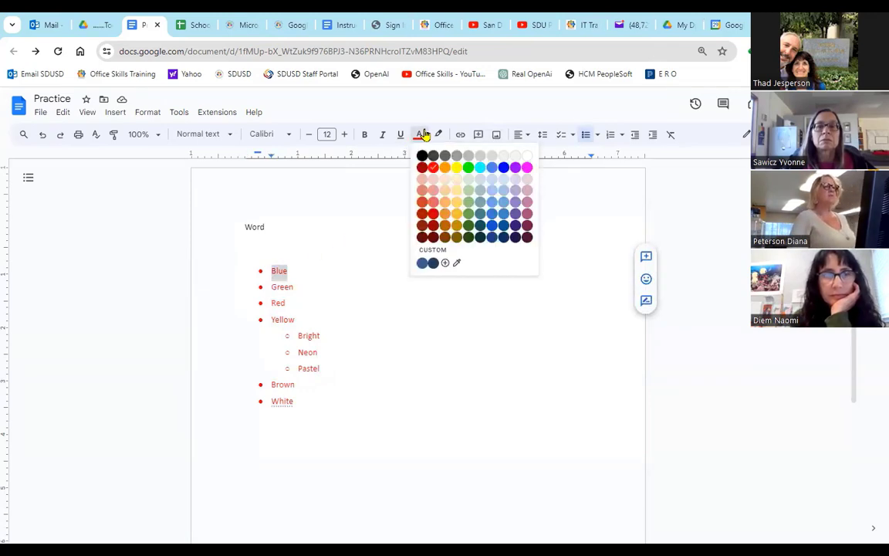
pyautogui.click(504, 167)
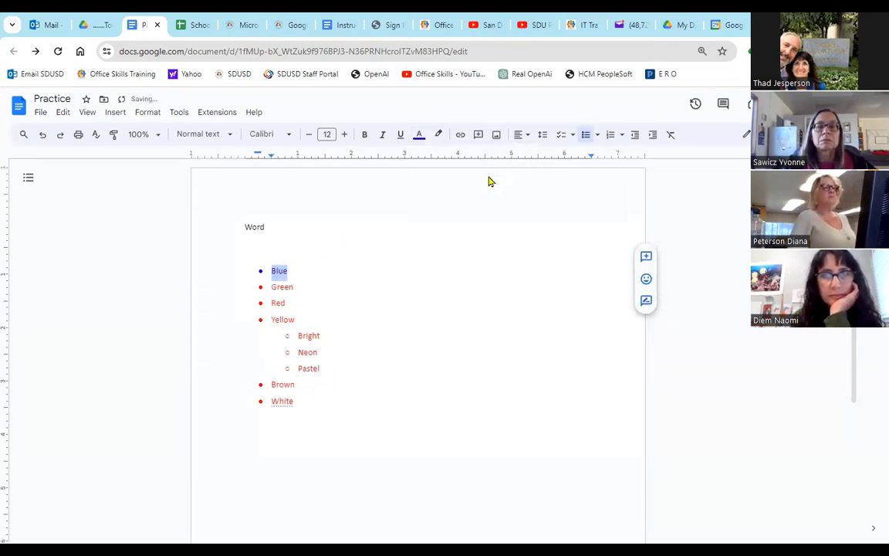
pyautogui.doubleClick(287, 287)
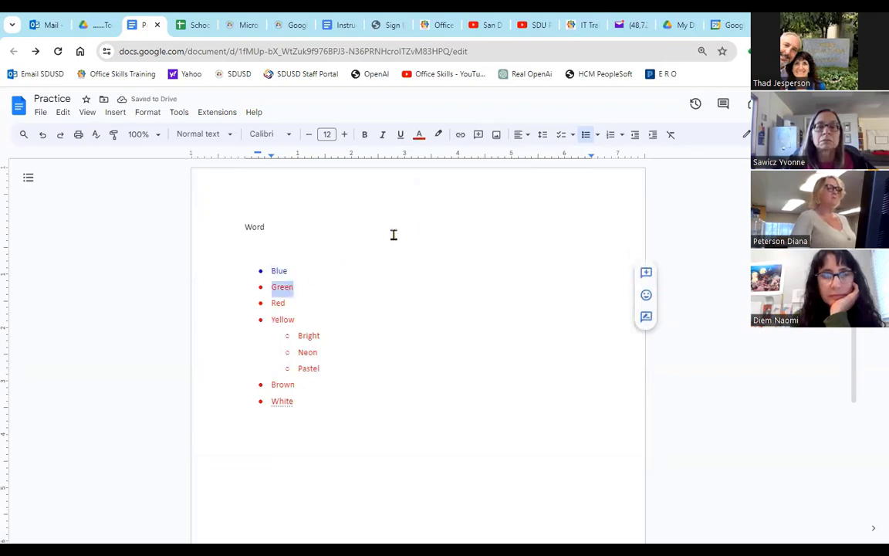
pyautogui.click(420, 137)
pyautogui.click(470, 168)
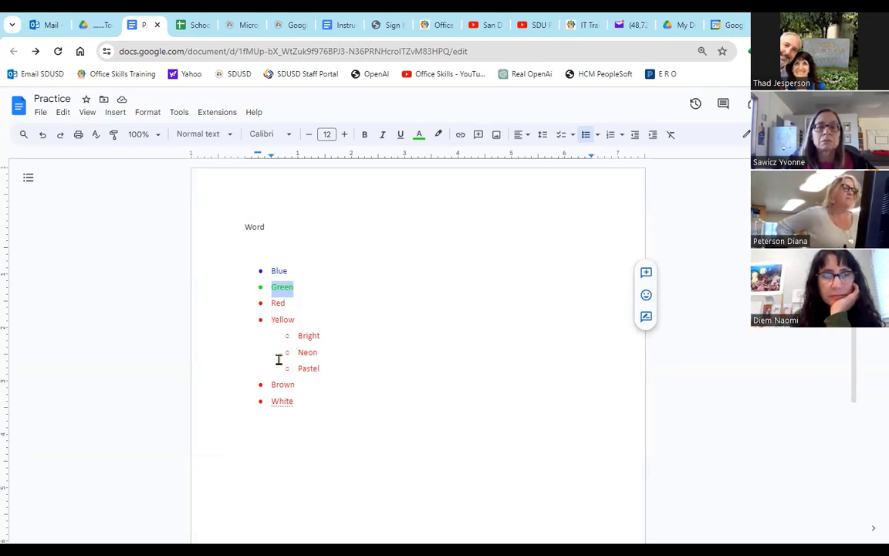
# Recolor all top-level bullet markers without their text, trying black first and settling on purple
pyautogui.click(260, 271)
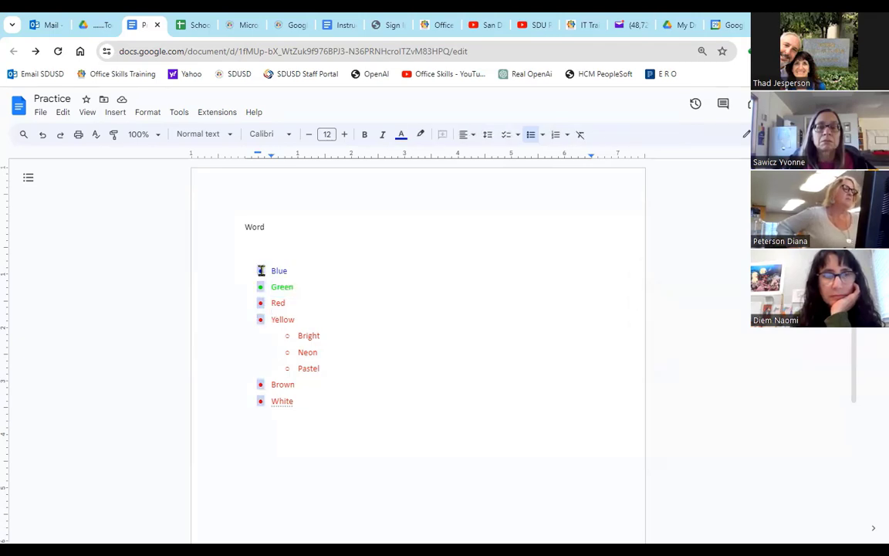
pyautogui.click(401, 135)
pyautogui.click(405, 157)
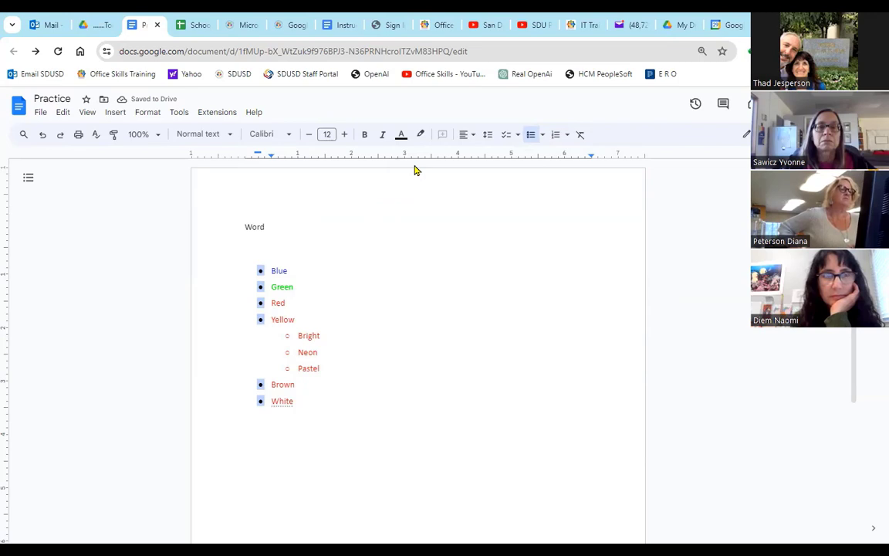
pyautogui.click(401, 136)
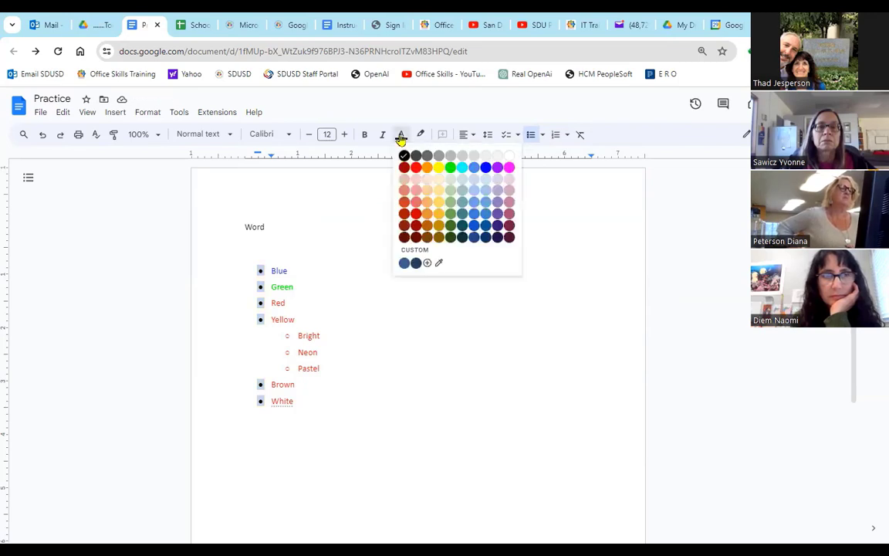
pyautogui.click(497, 167)
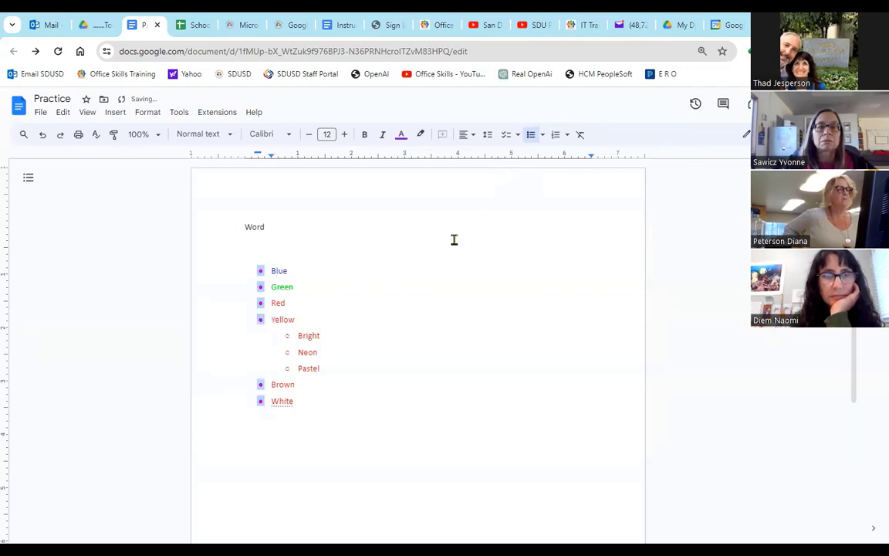
# Recolor the sub-level bullet markers of Bright, Neon and Pastel orange without changing their text
pyautogui.click(286, 336)
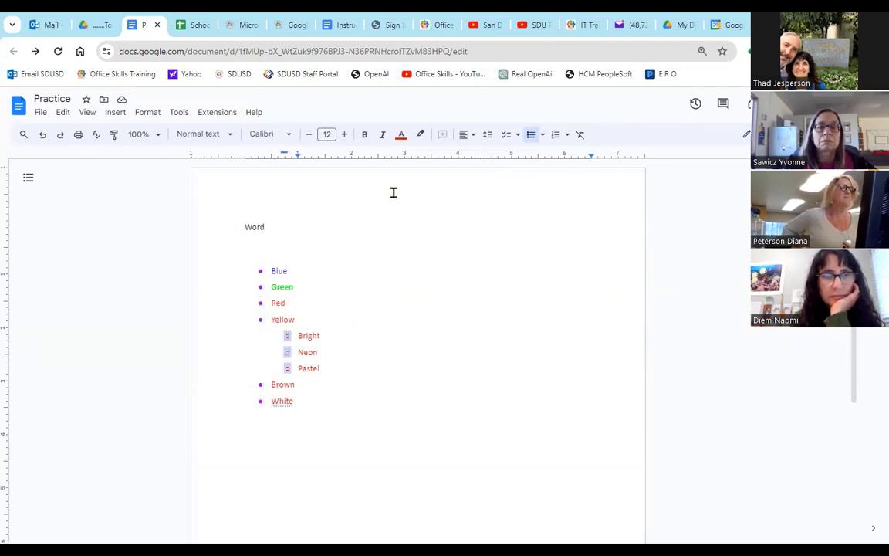
pyautogui.click(400, 136)
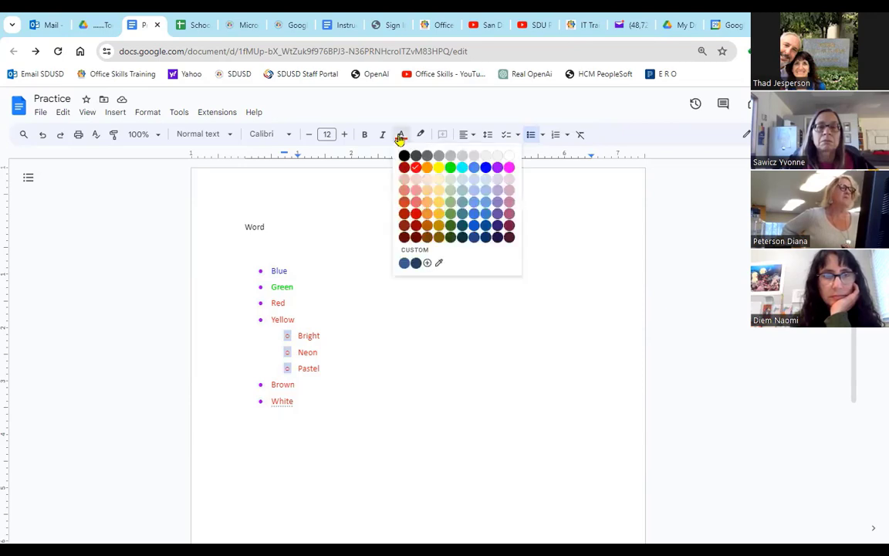
pyautogui.click(427, 167)
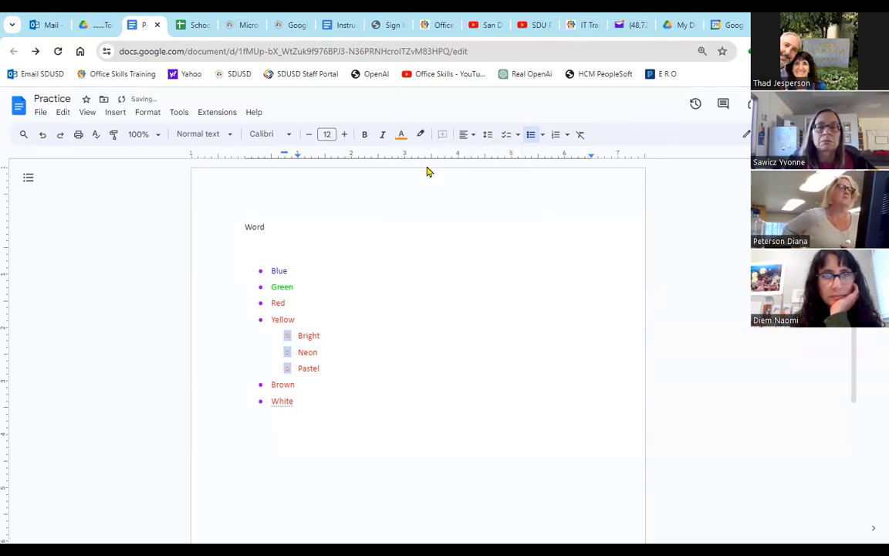
pyautogui.click(386, 248)
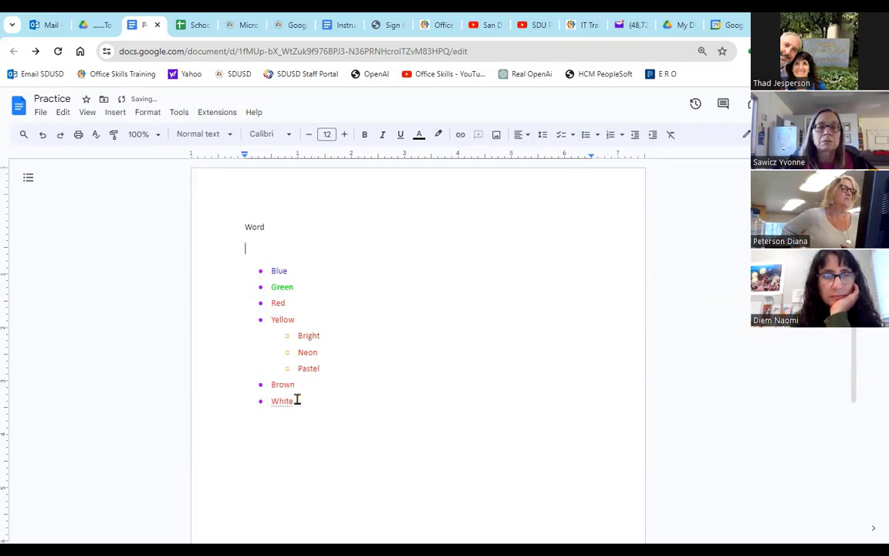
# Change the whole list, from Blue to White, to the bullet style with diamonds and arrowhead sub-bullets
pyautogui.moveTo(210, 270); pyautogui.dragTo(202, 414)
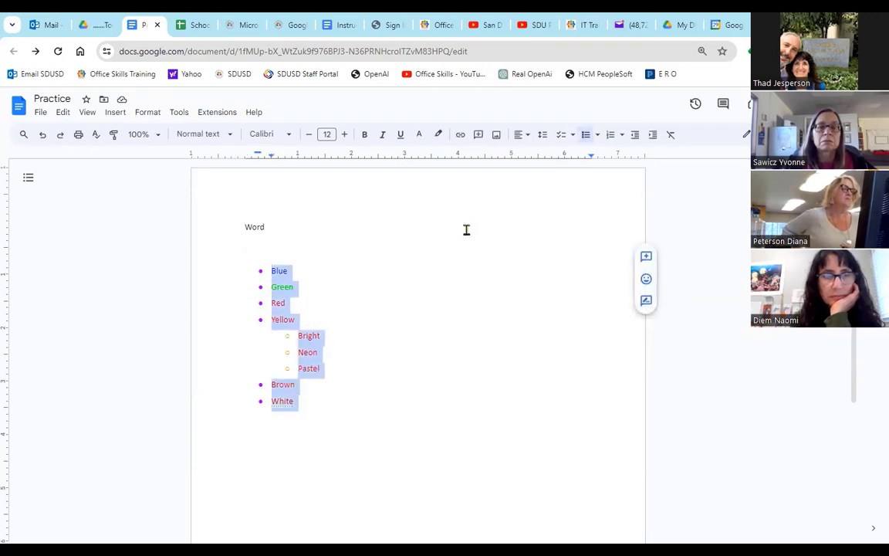
pyautogui.click(598, 137)
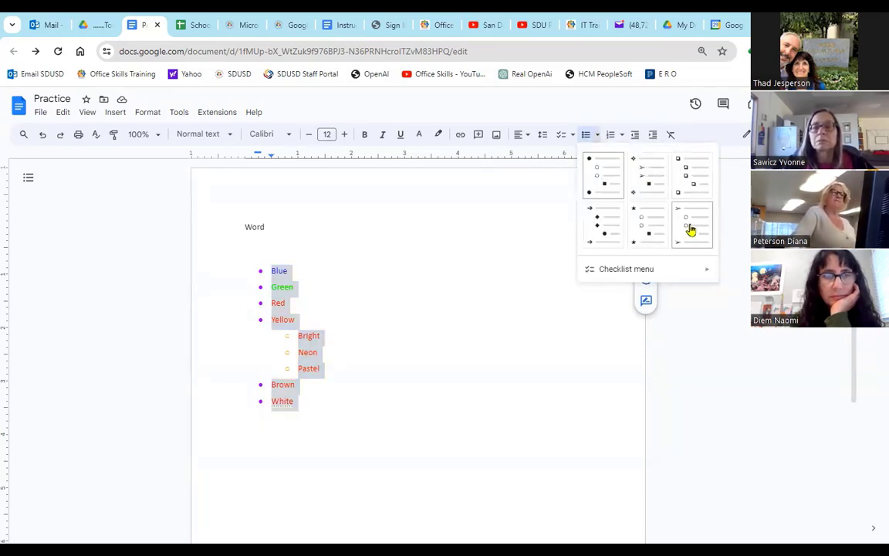
pyautogui.click(655, 190)
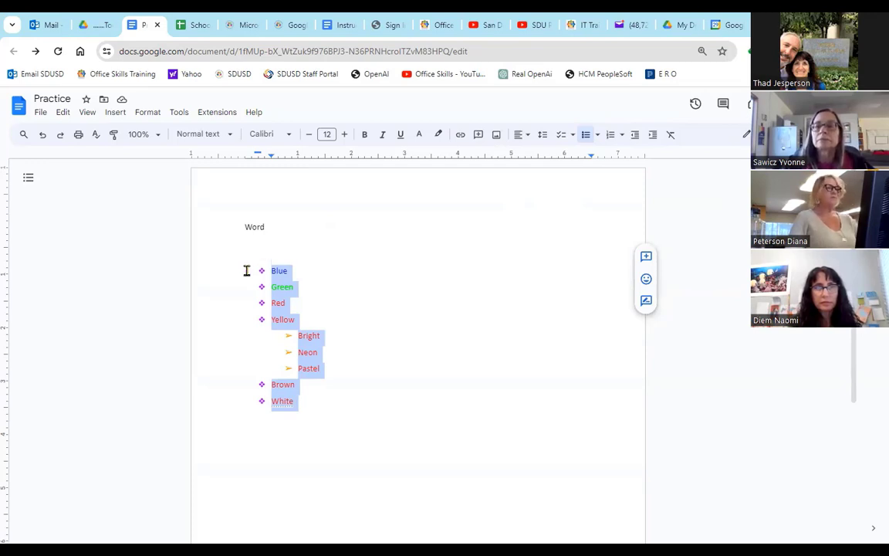
pyautogui.click(345, 464)
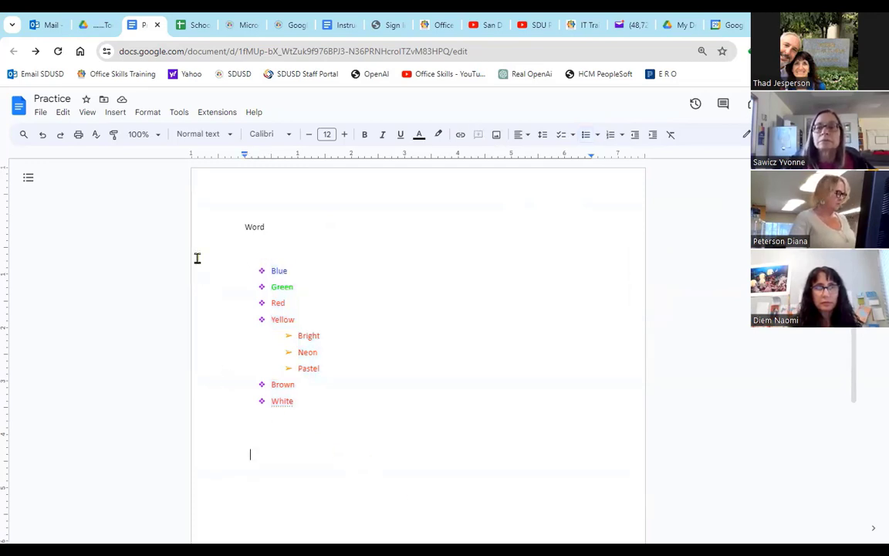
# Convert the whole list to numbering, trying the 1. a. i. style first and settling on 1) a) i)
pyautogui.moveTo(197, 275); pyautogui.dragTo(205, 411)
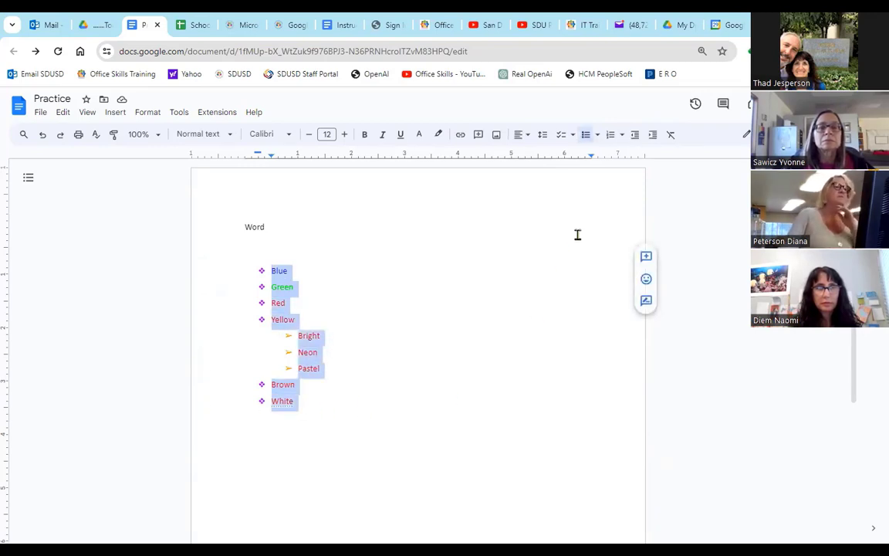
pyautogui.click(622, 136)
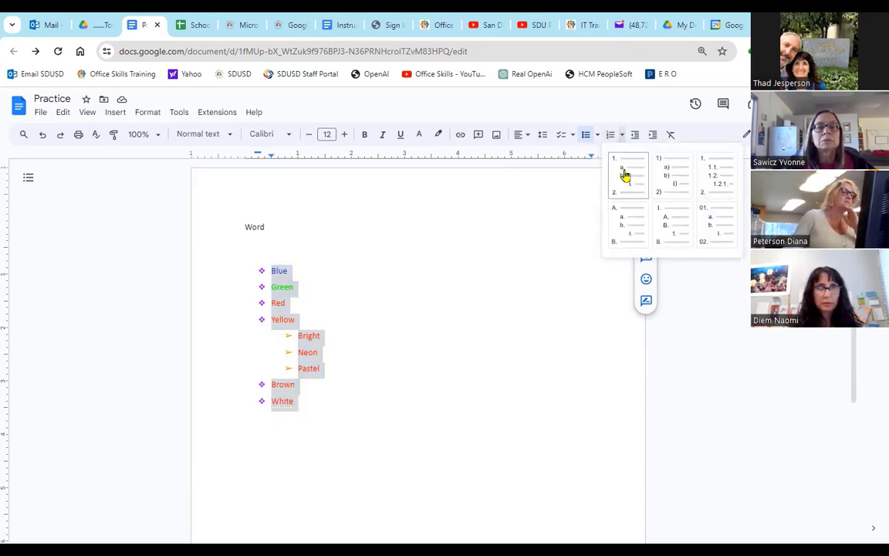
pyautogui.click(626, 176)
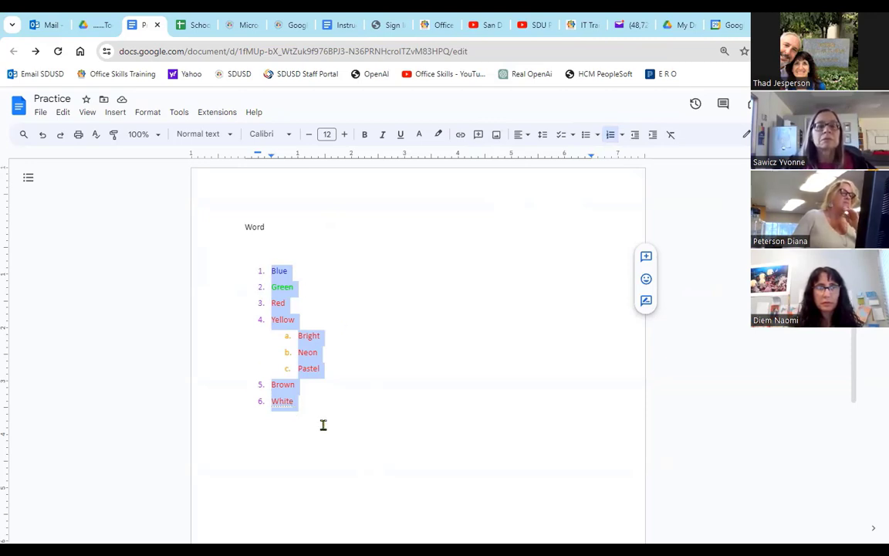
pyautogui.click(622, 136)
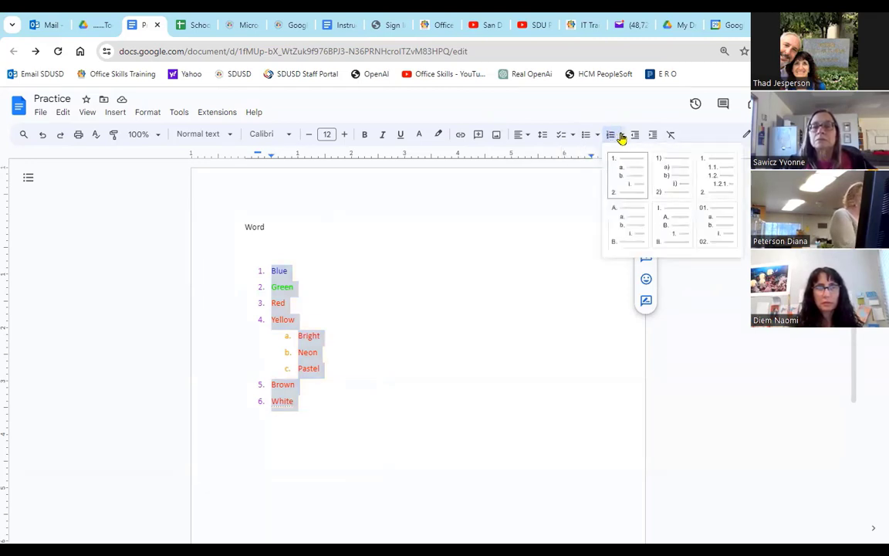
pyautogui.click(668, 184)
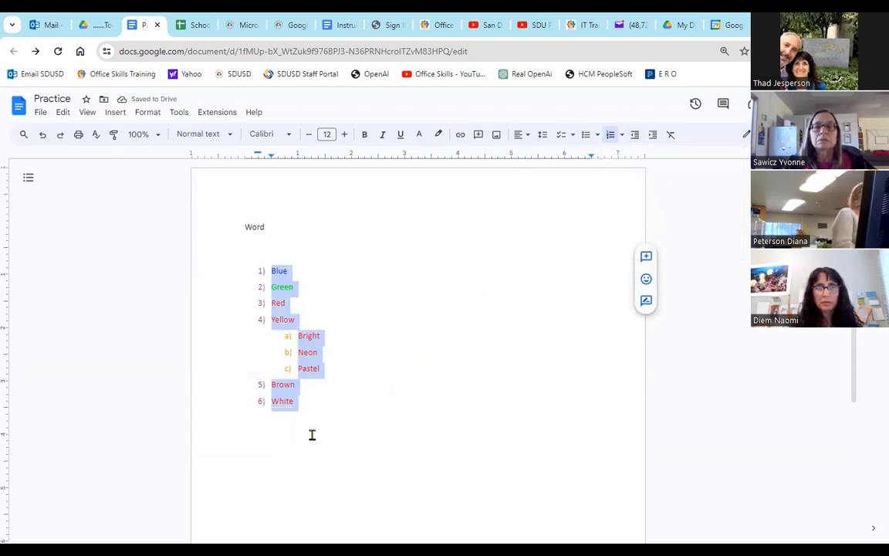
pyautogui.click(266, 466)
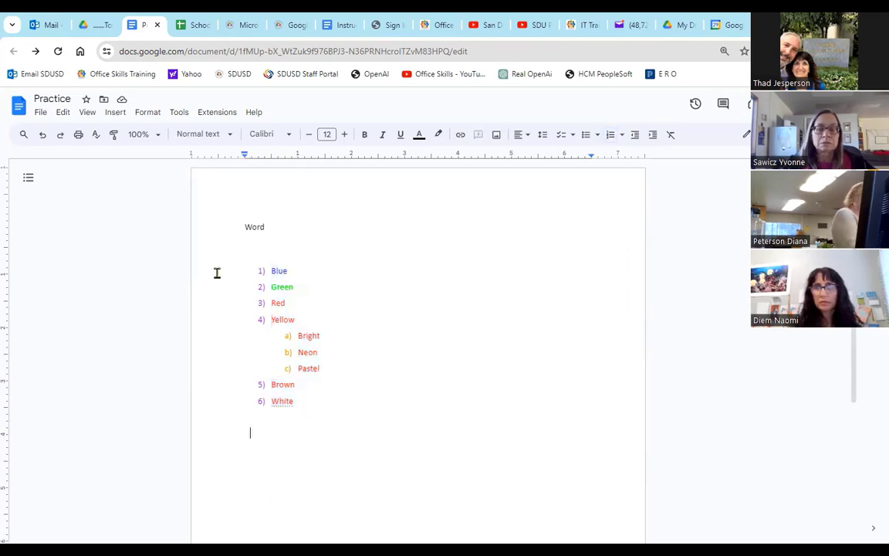
pyautogui.moveTo(216, 274); pyautogui.dragTo(209, 414)
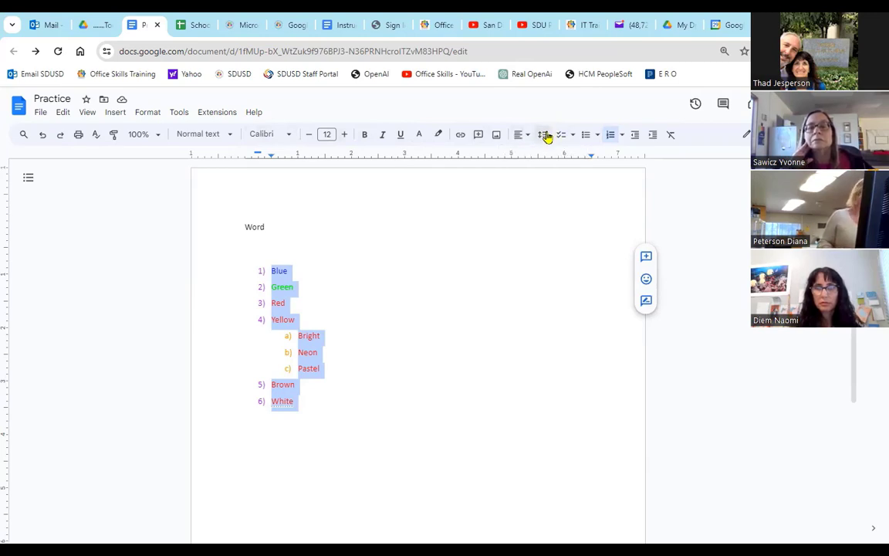
pyautogui.click(598, 137)
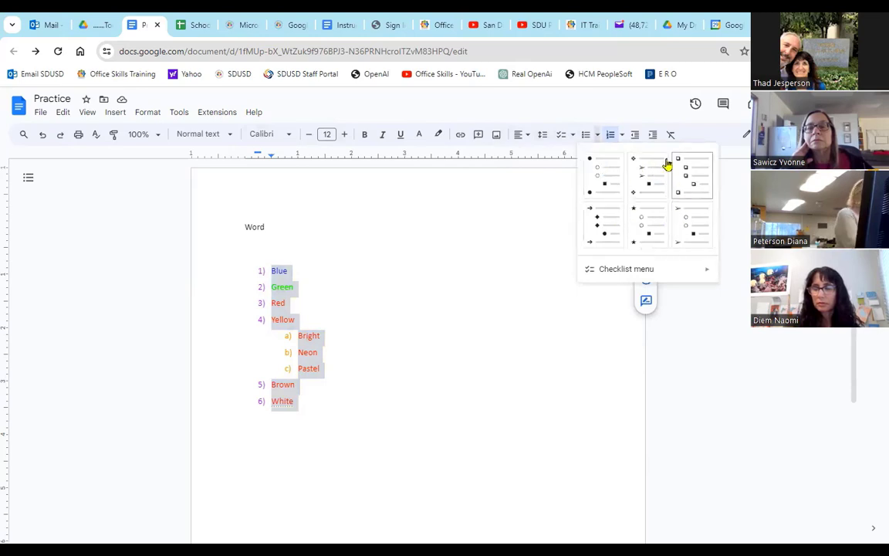
pyautogui.click(621, 137)
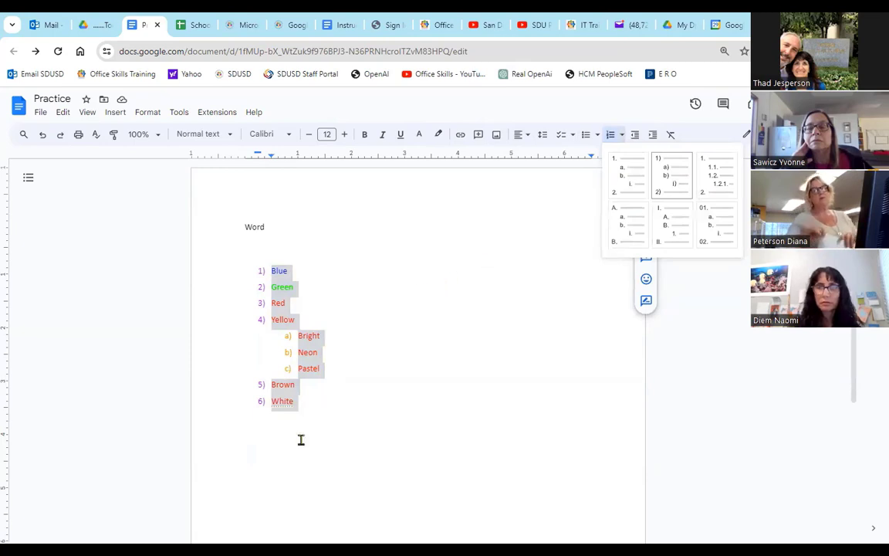
pyautogui.click(265, 452)
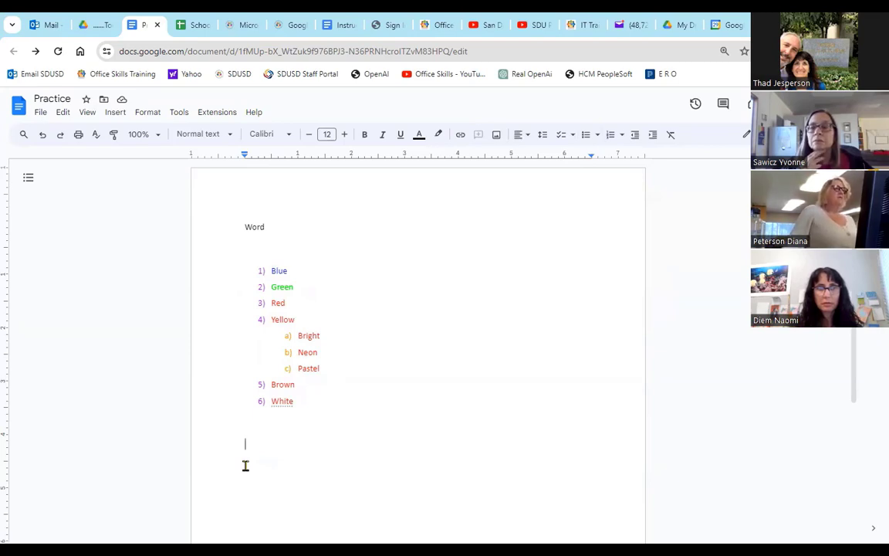
# Clear the formatting of the whole numbered list and undo the clearing
pyautogui.moveTo(212, 269); pyautogui.dragTo(207, 424)
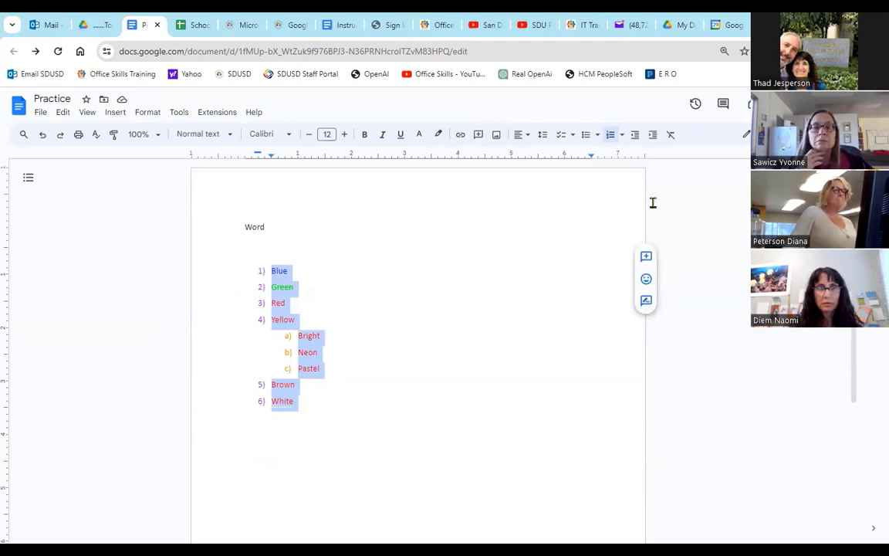
pyautogui.click(672, 135)
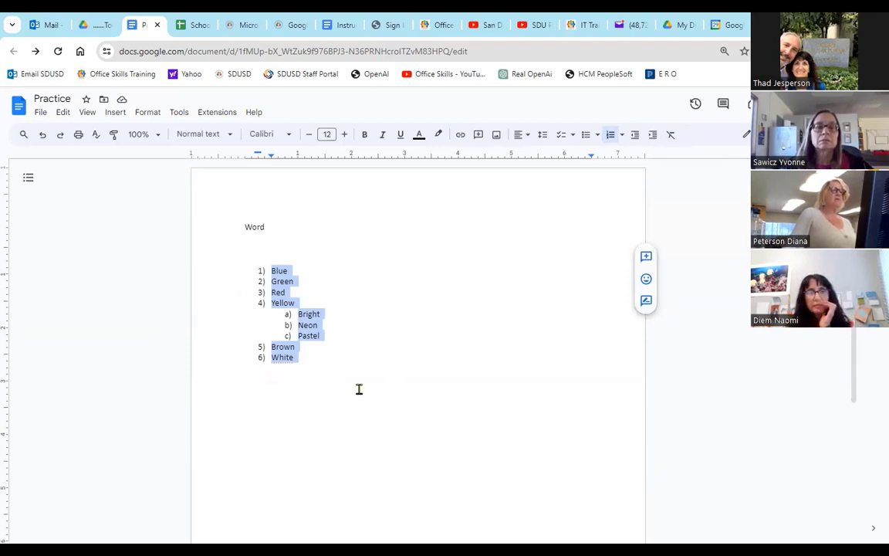
pyautogui.click(44, 136)
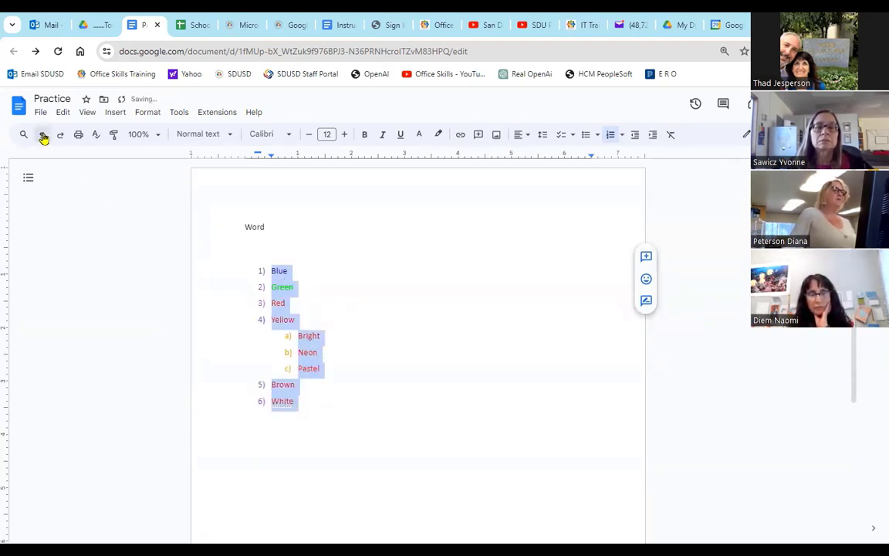
# Enter the text SDUSD on a blank line a few lines below the numbered list
pyautogui.click(287, 464)
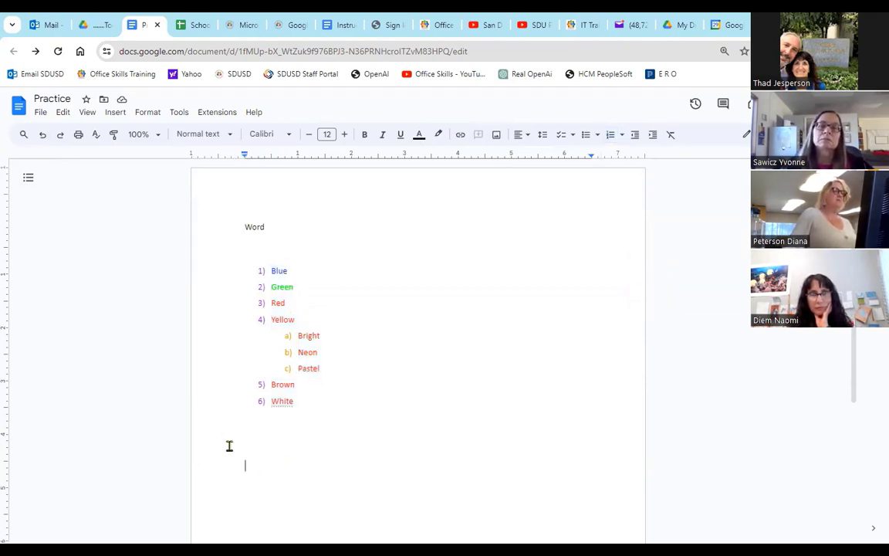
pyautogui.scroll(-2, 373, 443)
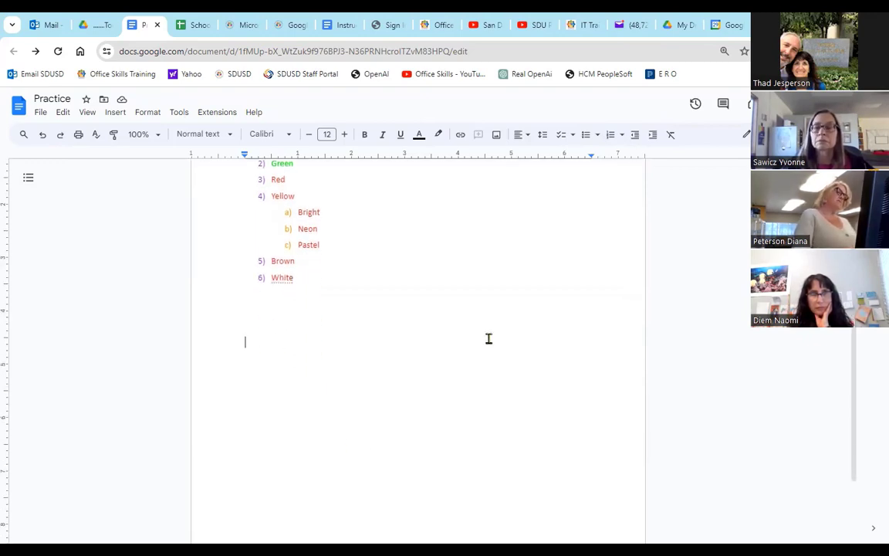
pyautogui.write('s')
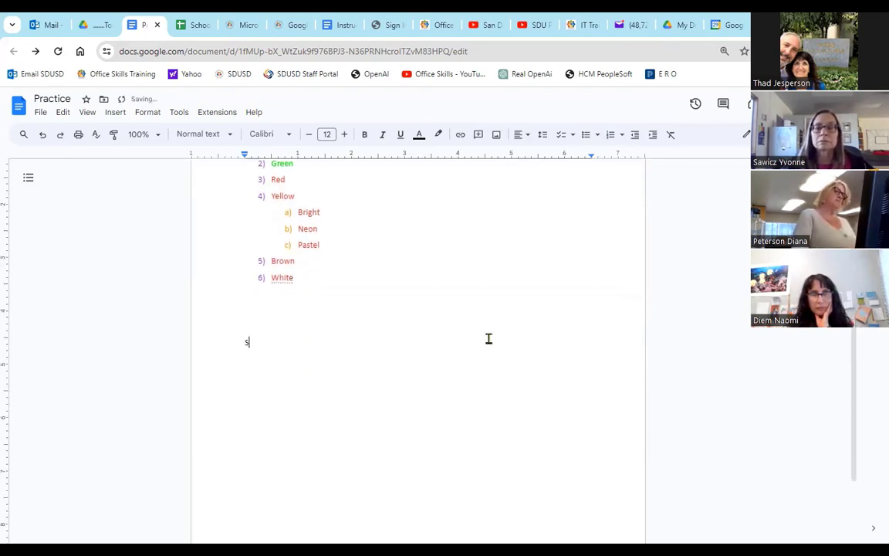
pyautogui.write('DUSD')
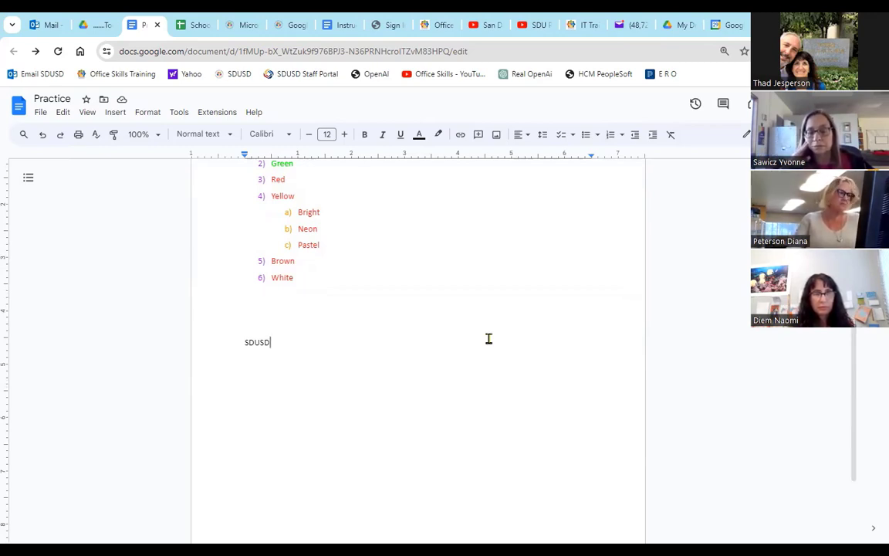
# Format the word SDUSD in font size 23, bold and red
pyautogui.hotkey('shift', 'Home')
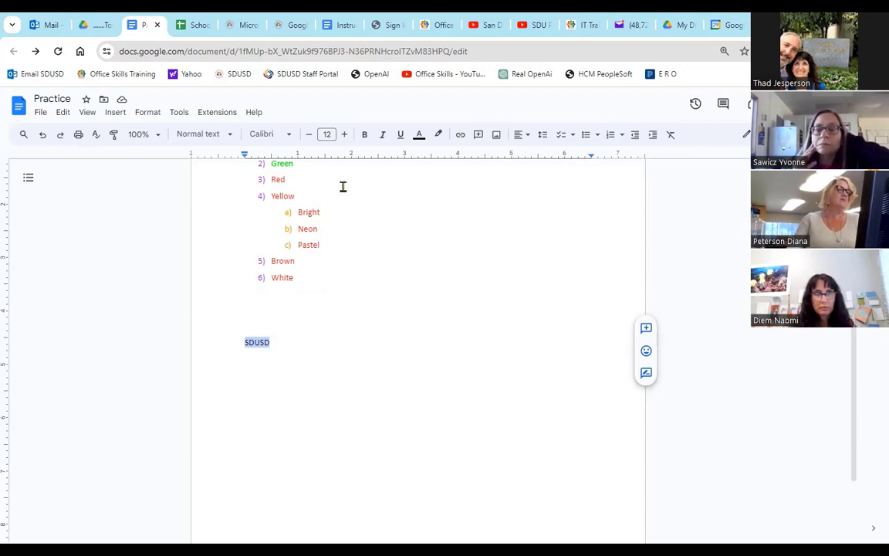
pyautogui.click(345, 136)
pyautogui.click(345, 136)
pyautogui.click(345, 135)
pyautogui.click(346, 136)
pyautogui.click(345, 136)
pyautogui.click(345, 136)
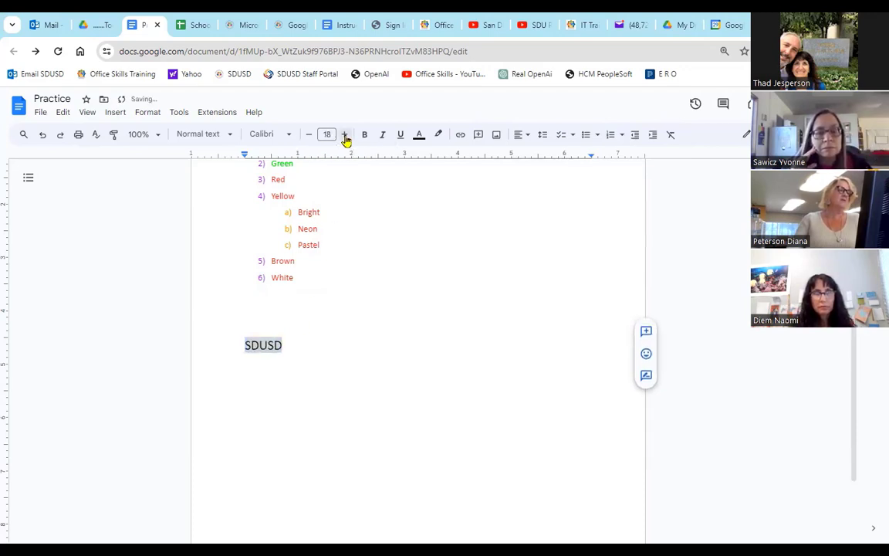
pyautogui.click(345, 136)
pyautogui.click(345, 136)
pyautogui.click(345, 136)
pyautogui.click(345, 136)
pyautogui.click(345, 135)
pyautogui.click(365, 136)
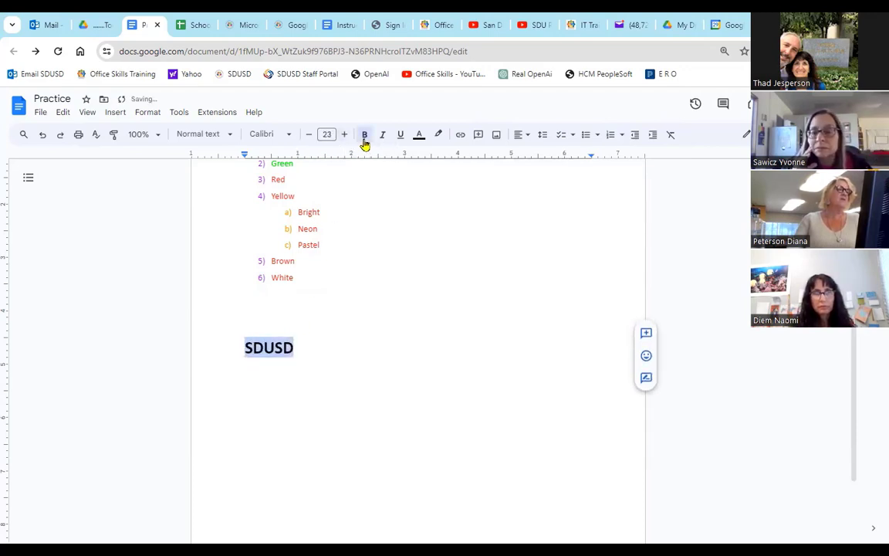
pyautogui.click(420, 139)
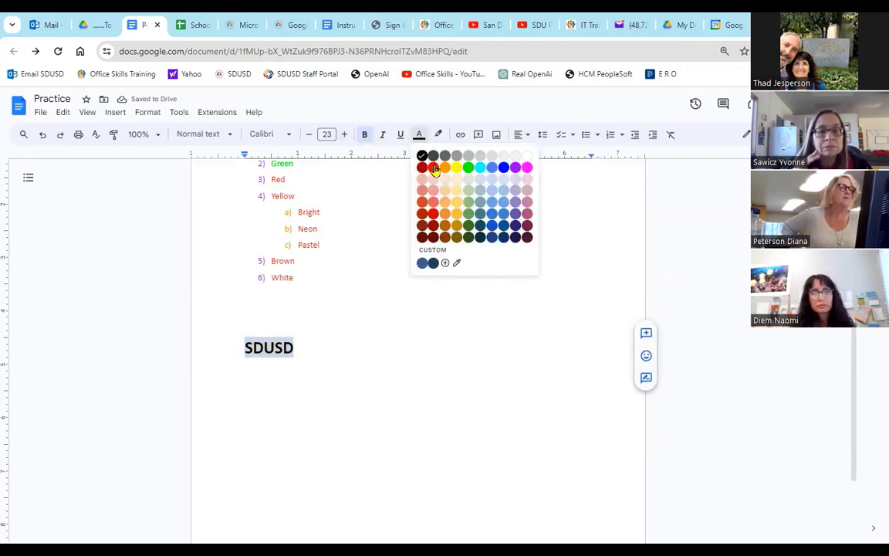
pyautogui.click(433, 167)
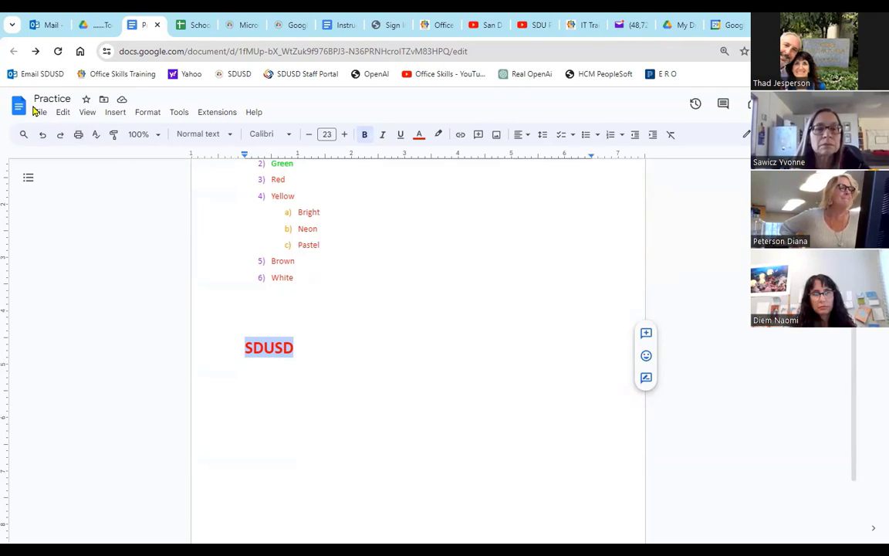
# Link the word SDUSD to the suggested San Diego Unified School District: Home page, sandiegounified.org
pyautogui.click(116, 112)
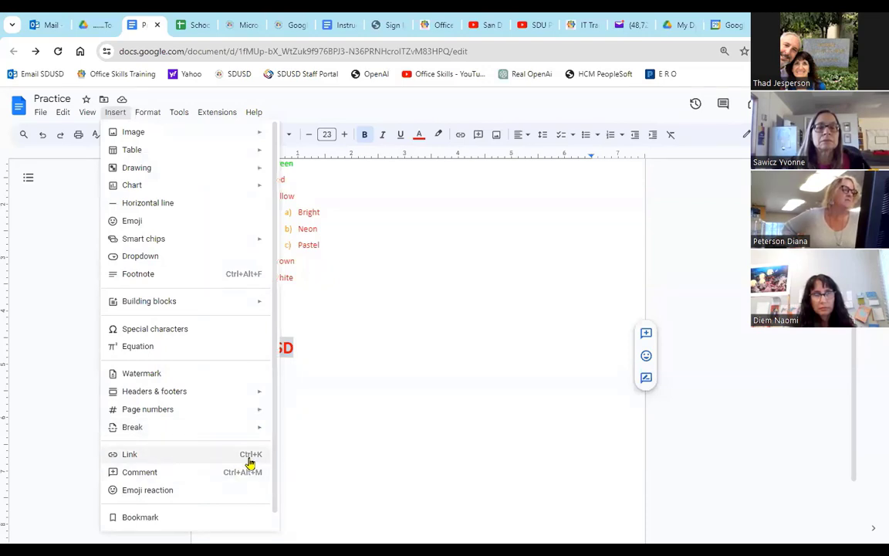
pyautogui.click(461, 136)
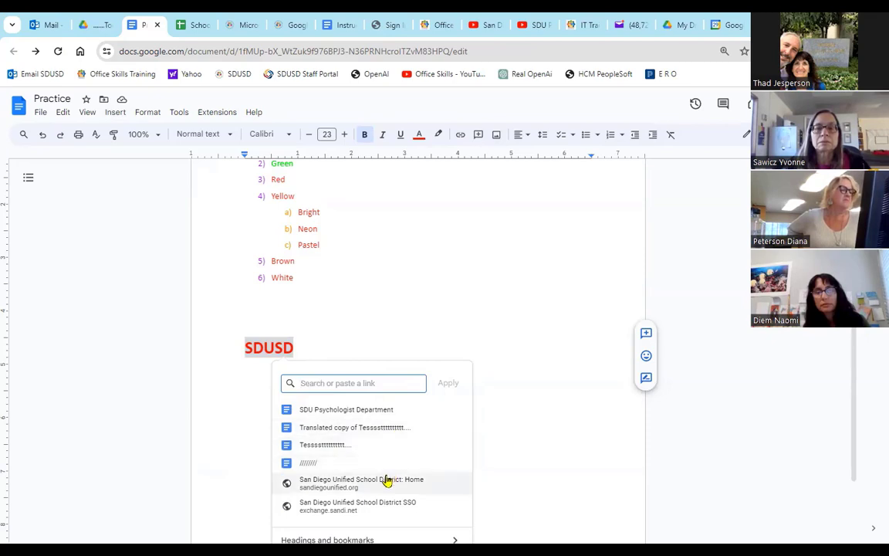
pyautogui.click(345, 483)
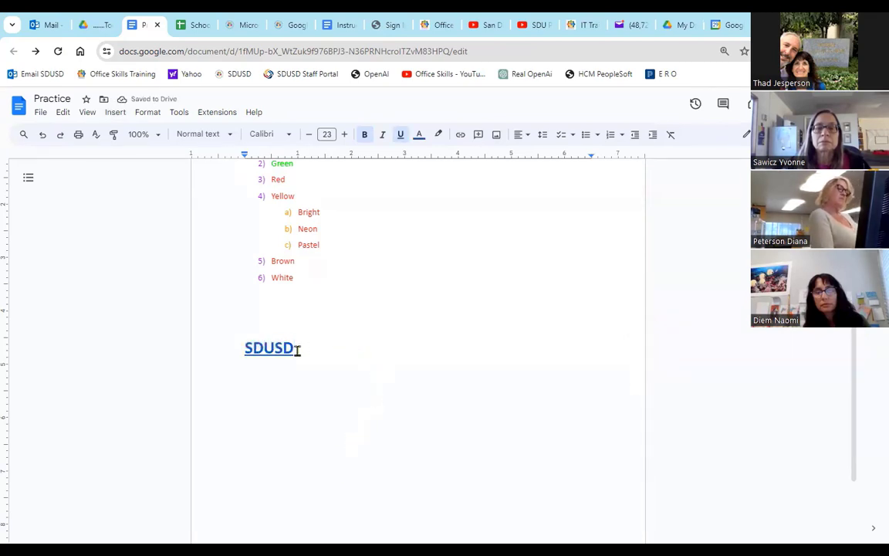
pyautogui.click(363, 403)
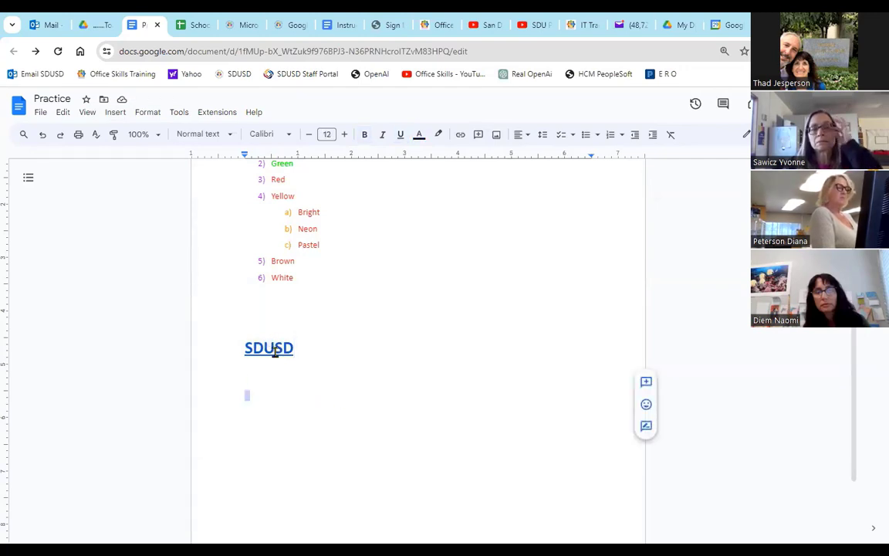
pyautogui.click(288, 386)
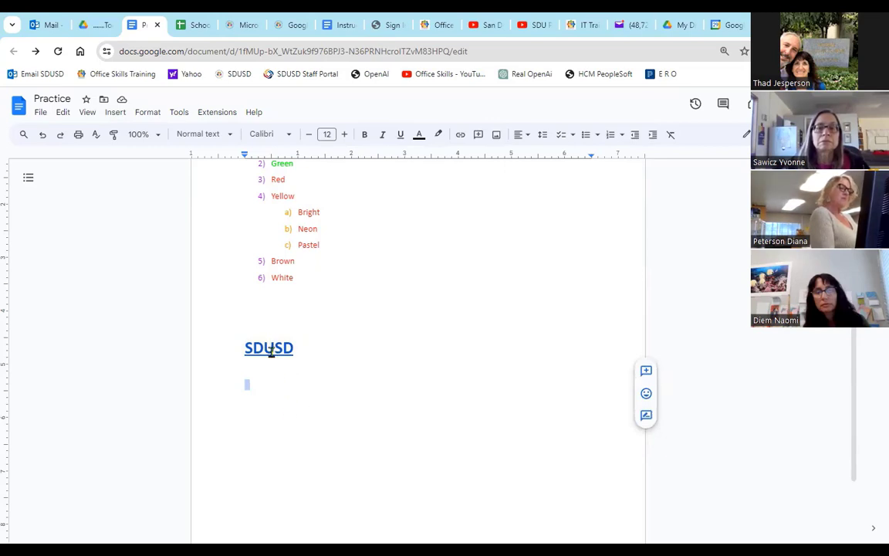
# Test the link on the word SDUSD by opening its web page, and close that page again
pyautogui.click(271, 348)
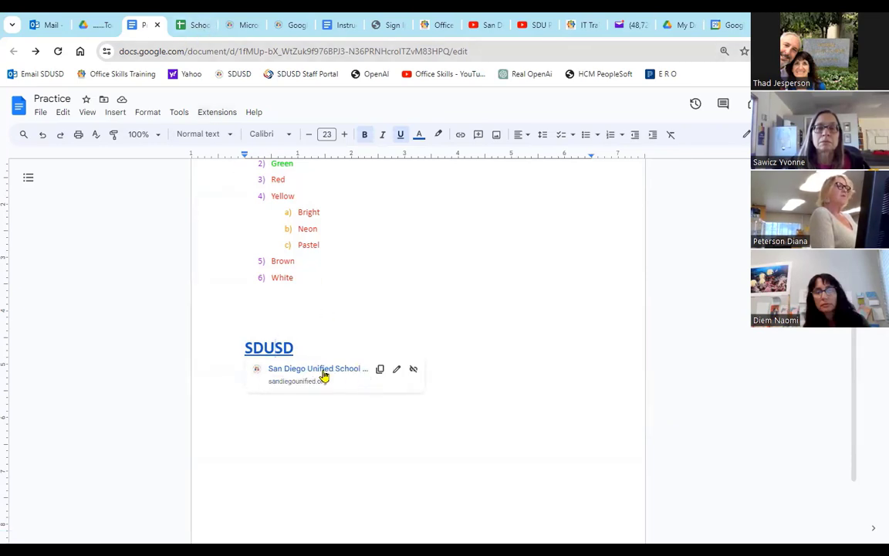
pyautogui.click(323, 371)
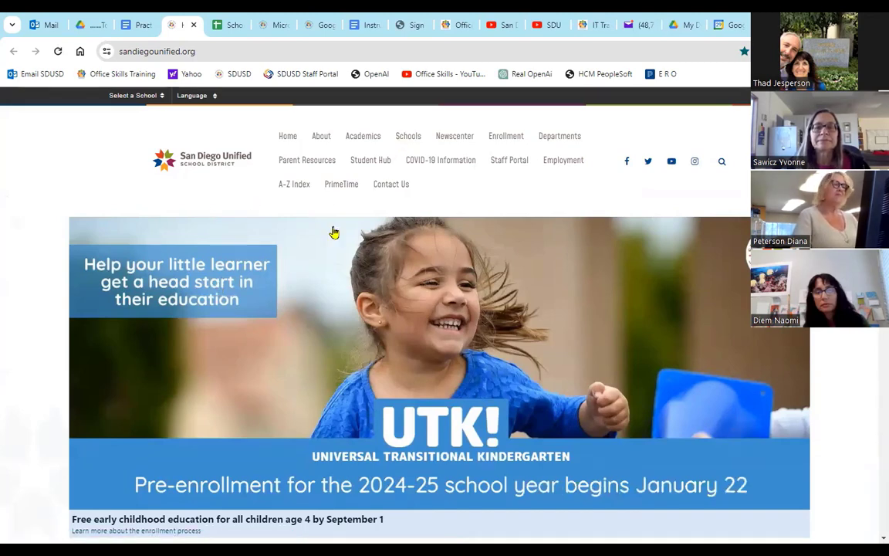
pyautogui.click(193, 25)
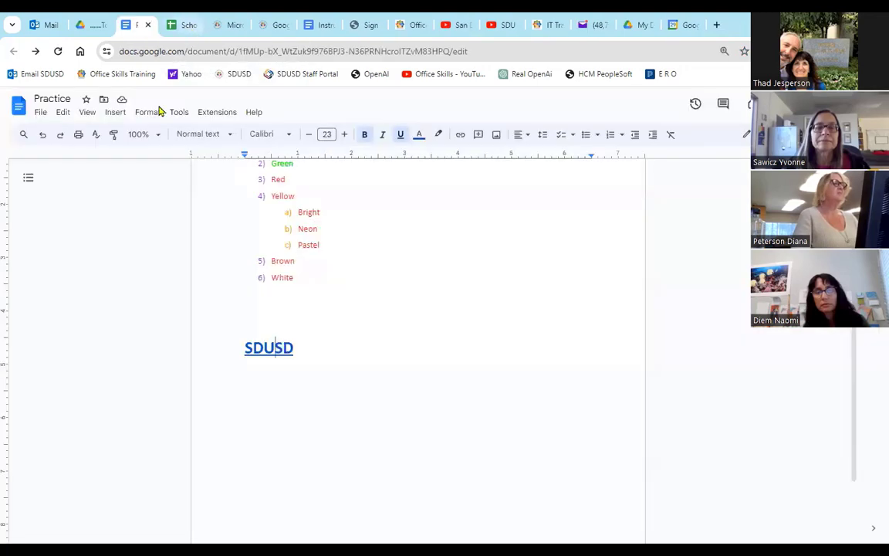
# Remove the link from the word SDUSD and link it again to San Diego Unified School District: Home, sandiegounified.org
pyautogui.click(269, 349)
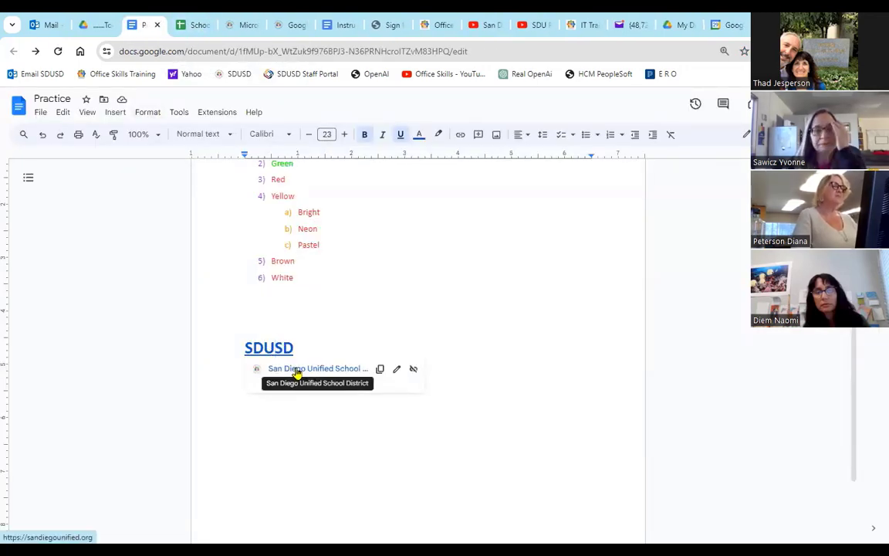
pyautogui.click(413, 373)
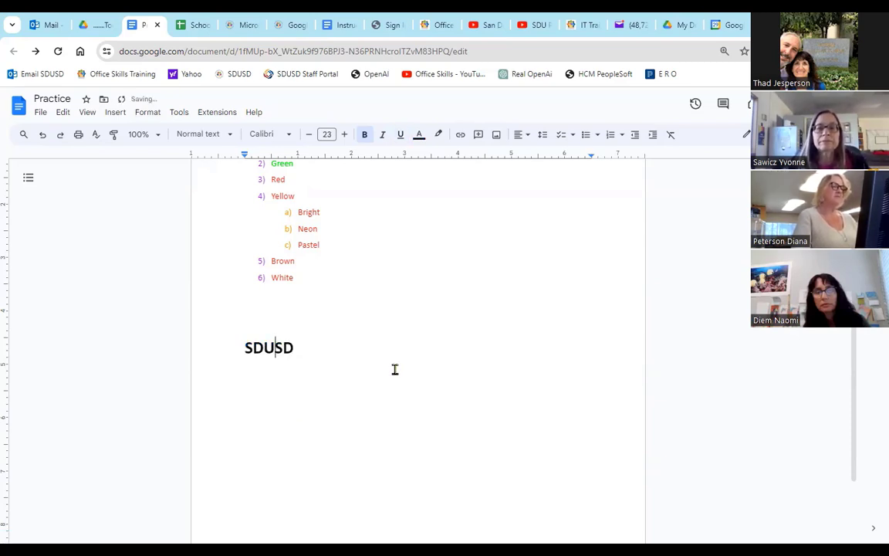
pyautogui.moveTo(245, 348); pyautogui.dragTo(293, 348)
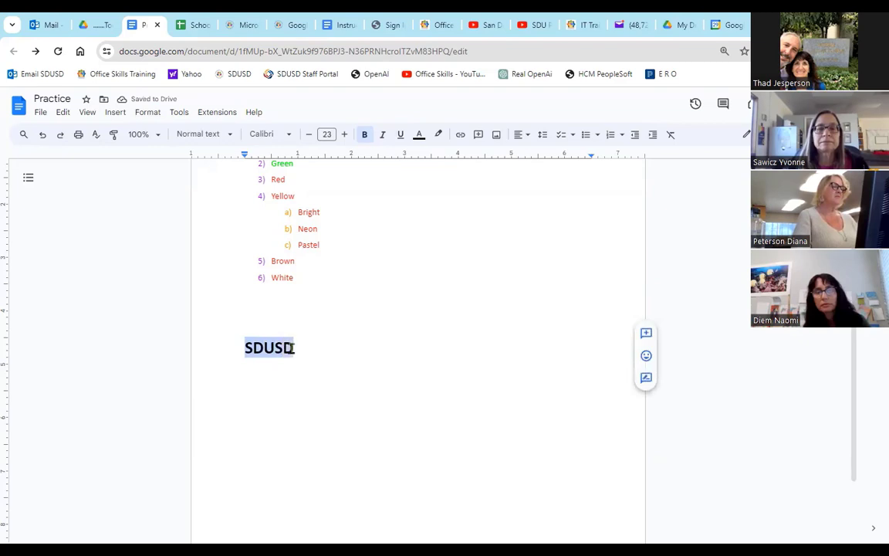
pyautogui.click(461, 136)
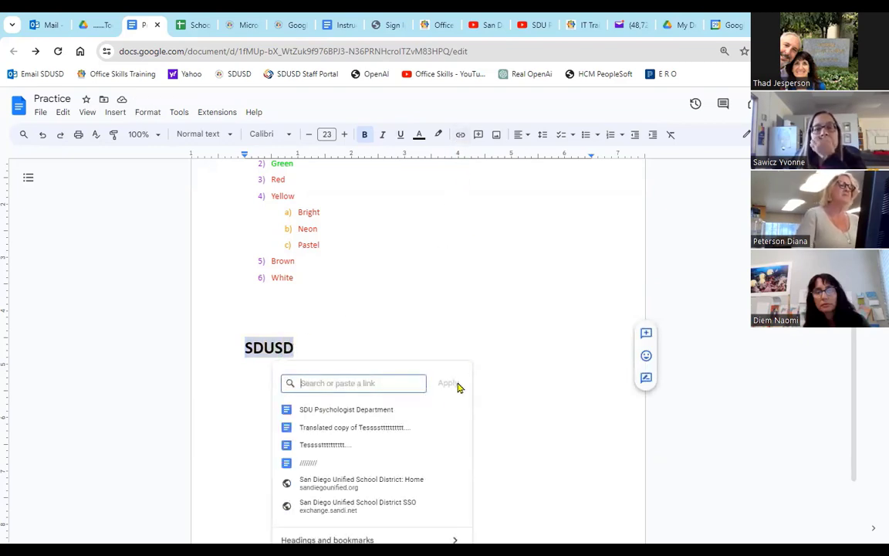
pyautogui.click(335, 488)
pyautogui.click(288, 434)
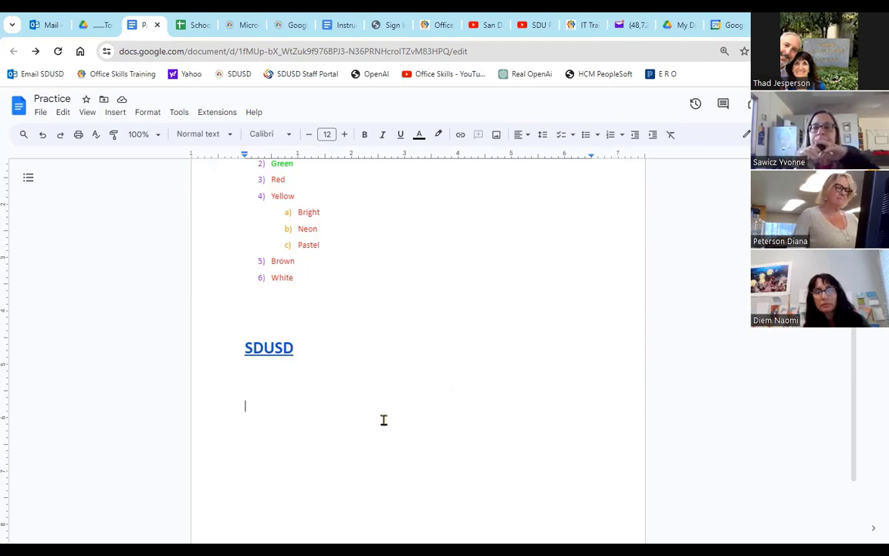
# Copy the web address of the San Diego Unified Office Skills Training YouTube channel's videos page and return to the Practice document
pyautogui.click(480, 24)
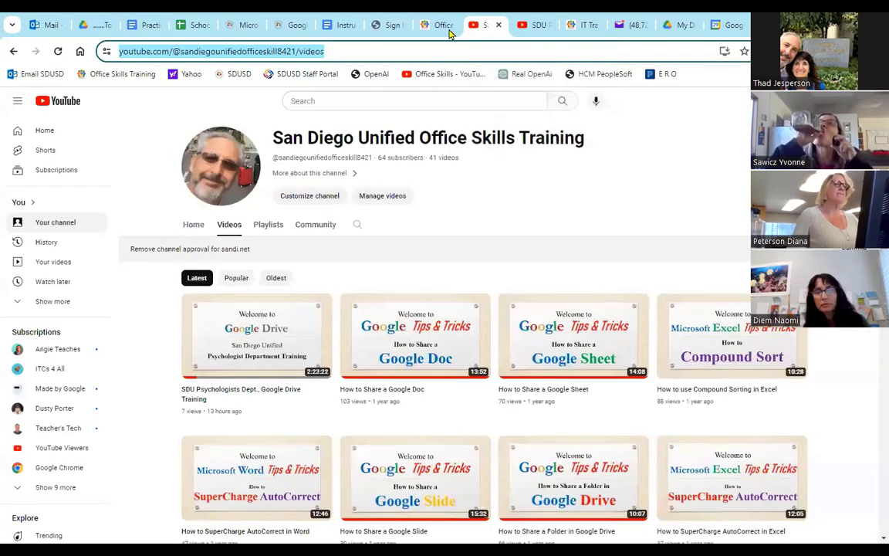
pyautogui.rightClick(287, 53)
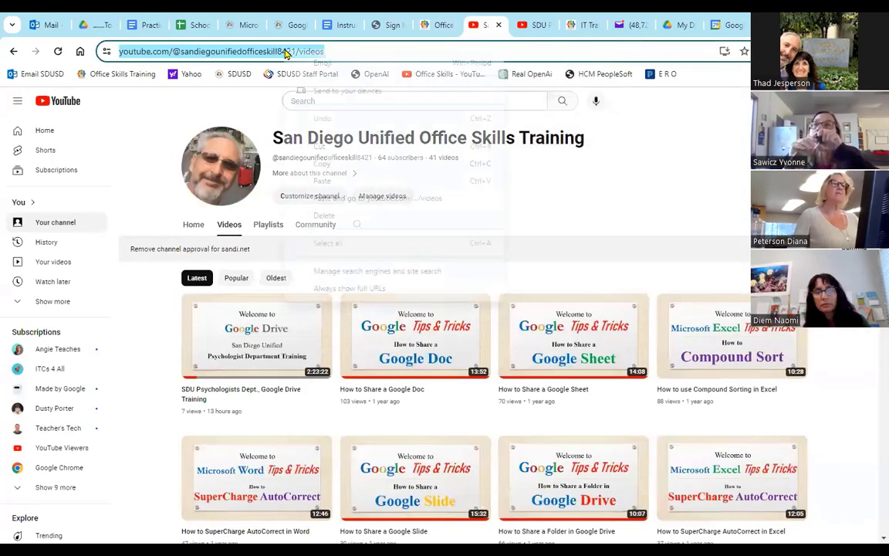
pyautogui.click(333, 167)
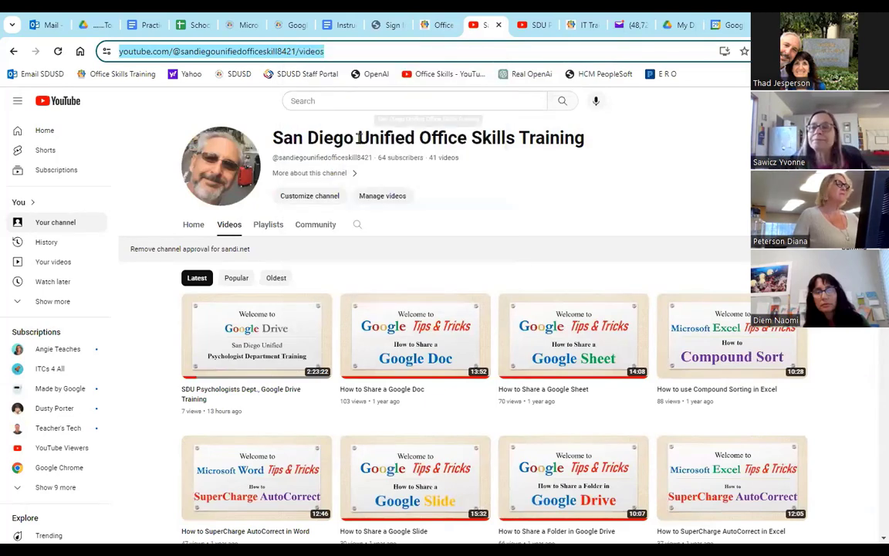
pyautogui.click(145, 25)
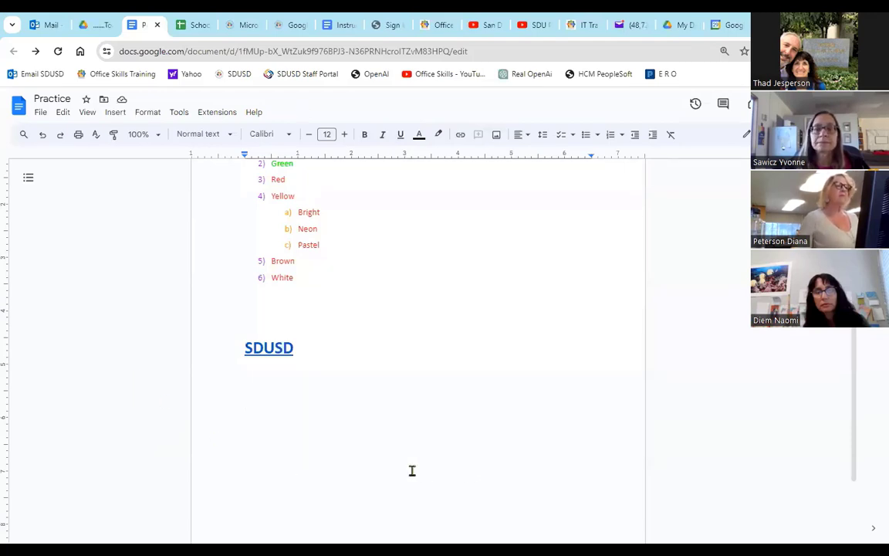
# Search the web for images of horses and insert the picture of a black horse with its foal on the blank line below Word
pyautogui.scroll(2, 375, 398)
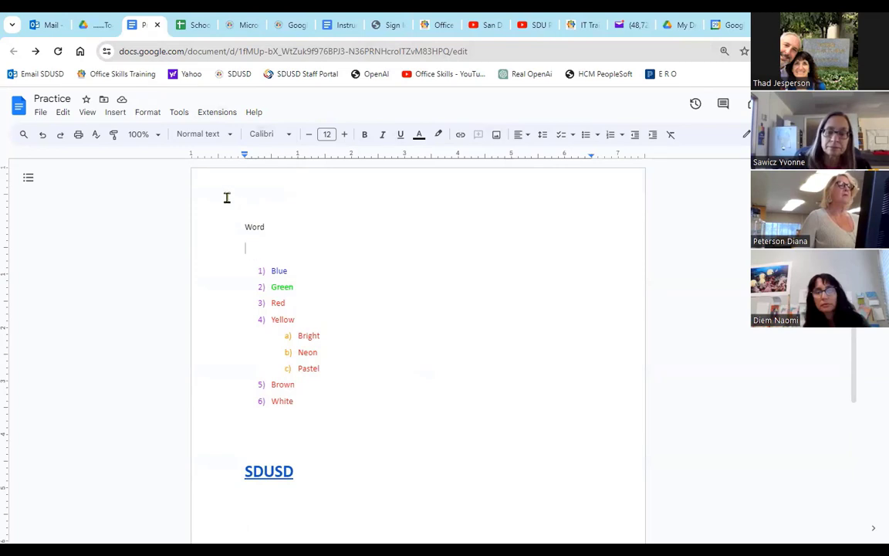
pyautogui.click(496, 136)
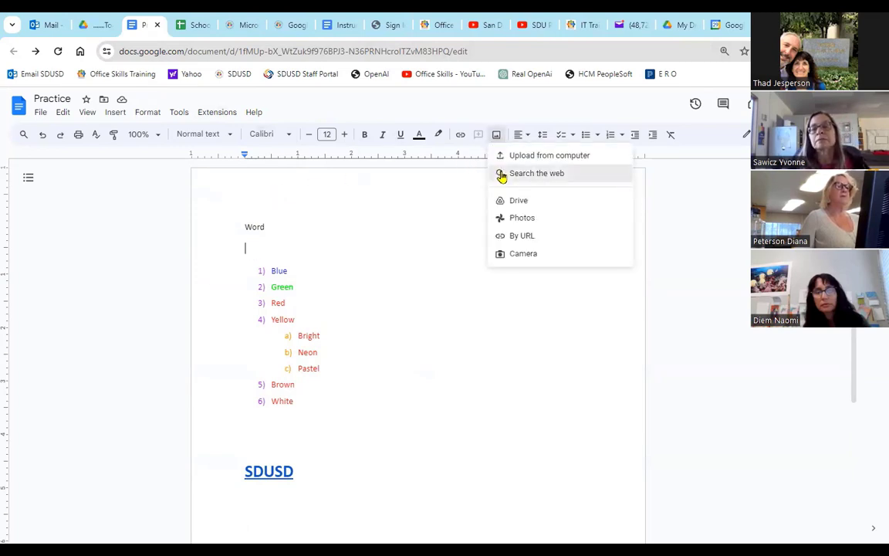
pyautogui.click(501, 173)
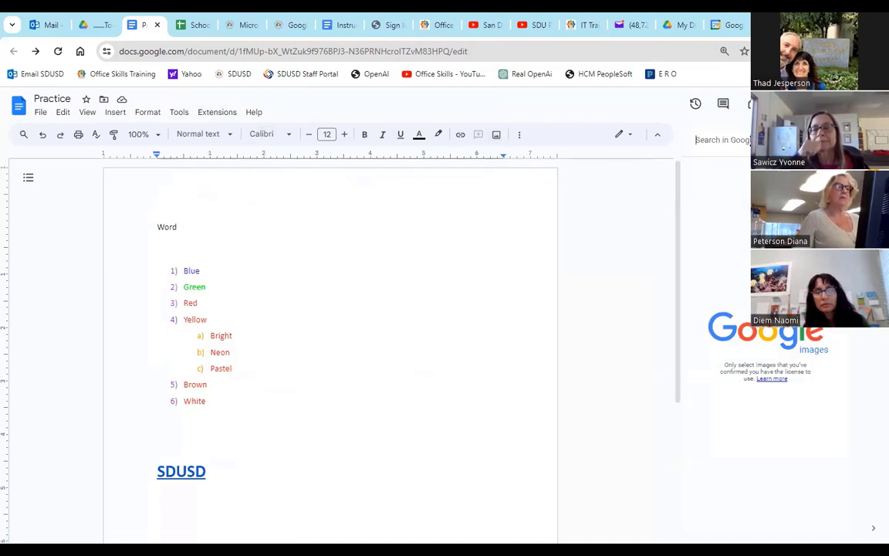
pyautogui.write('horses')
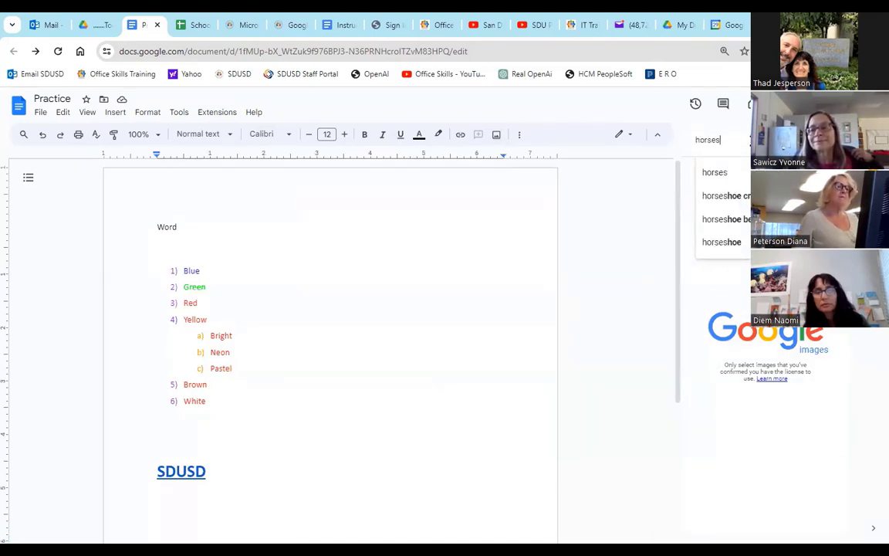
pyautogui.press('Return')
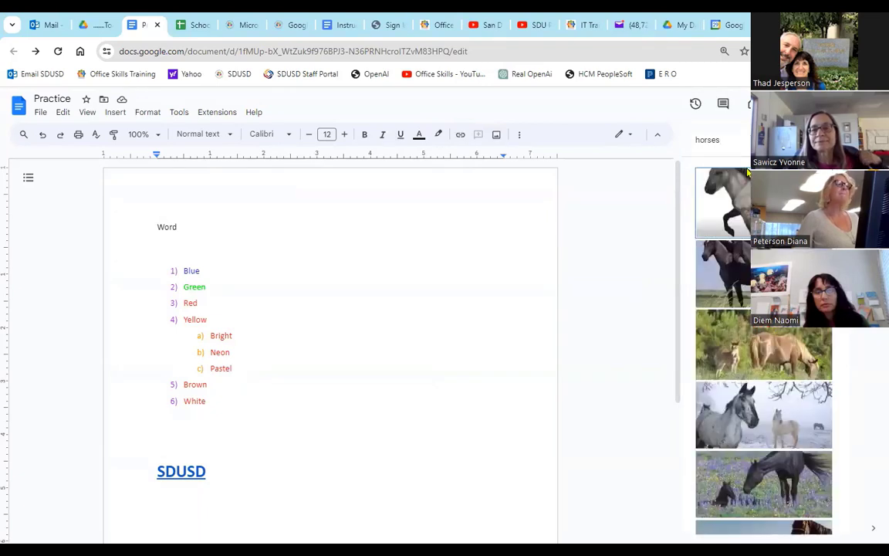
pyautogui.click(709, 487)
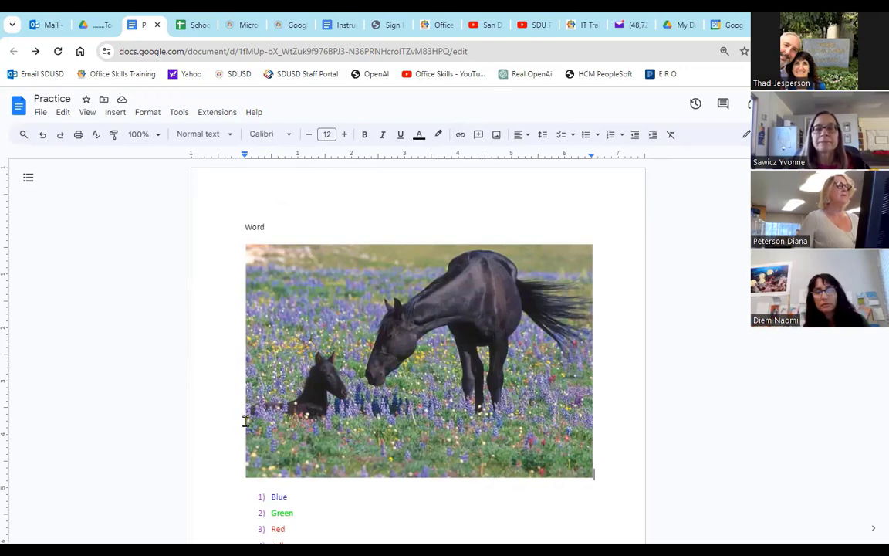
pyautogui.click(41, 114)
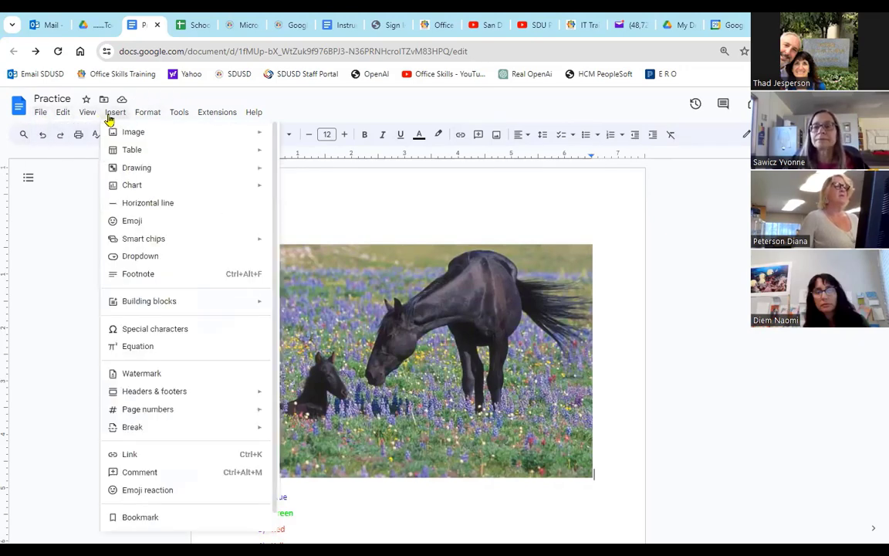
pyautogui.moveTo(137, 116)
pyautogui.moveTo(202, 116)
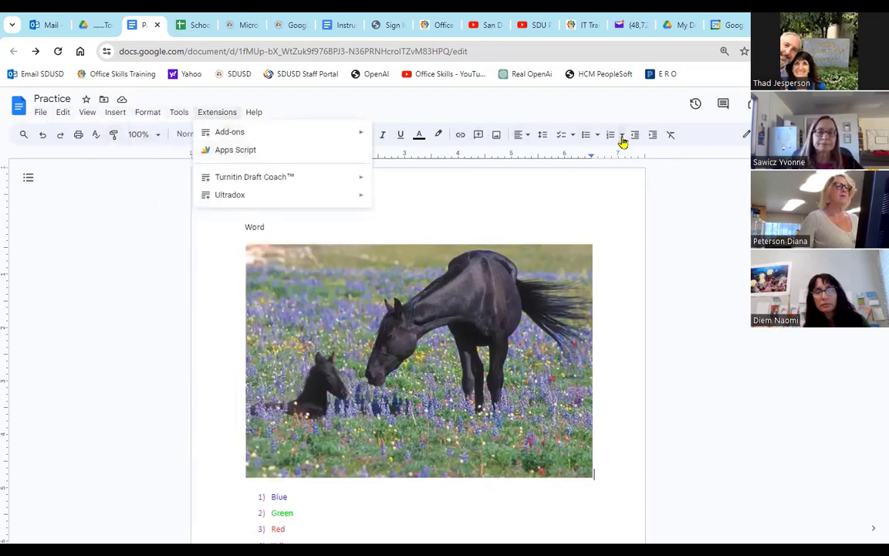
pyautogui.click(534, 225)
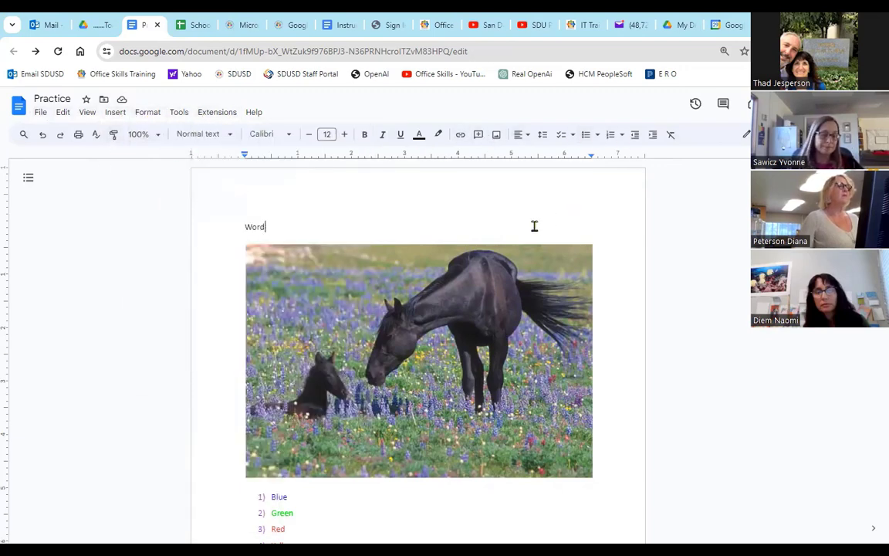
# Switch to .......Today's Folder in Google Drive and reload the page to refresh the Practice file's preview
pyautogui.click(96, 25)
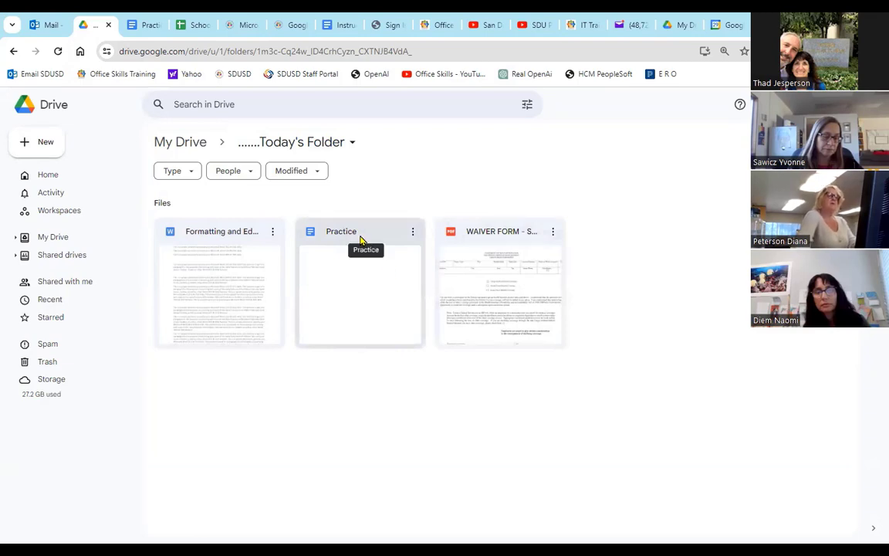
pyautogui.click(151, 26)
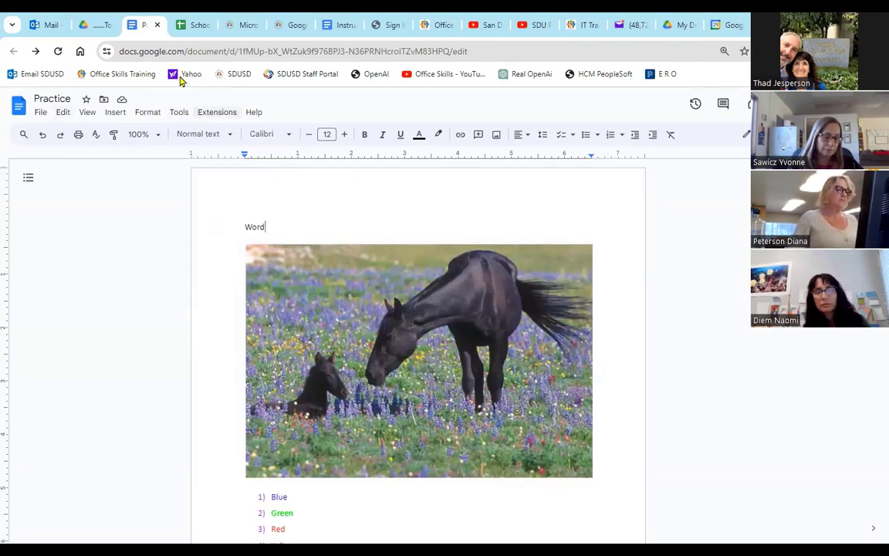
pyautogui.click(104, 21)
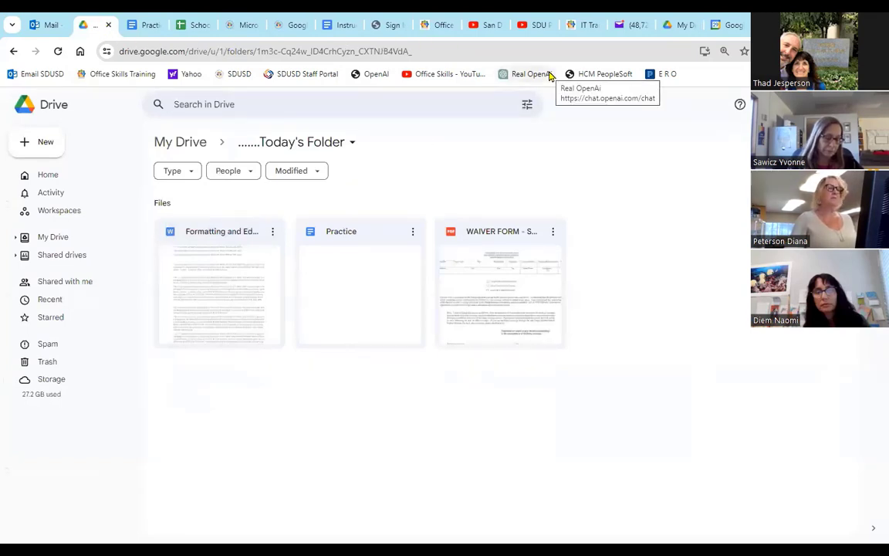
pyautogui.click(58, 52)
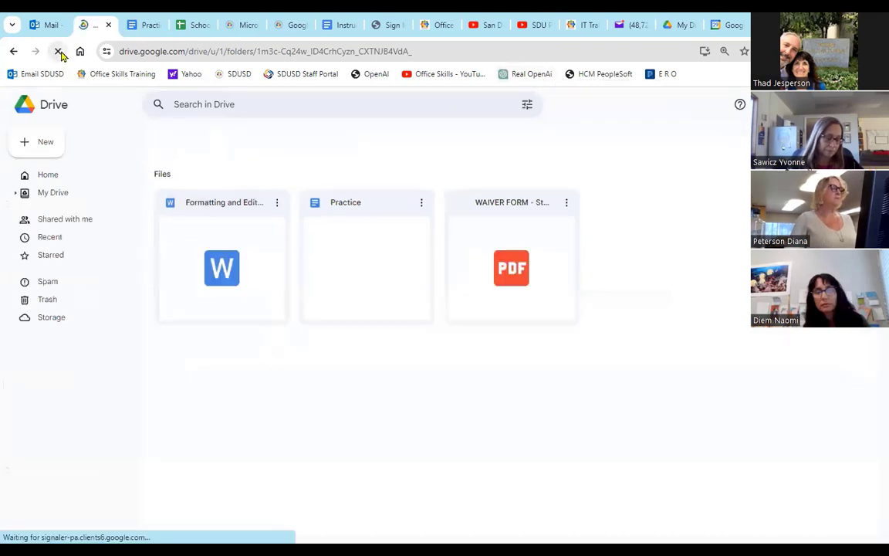
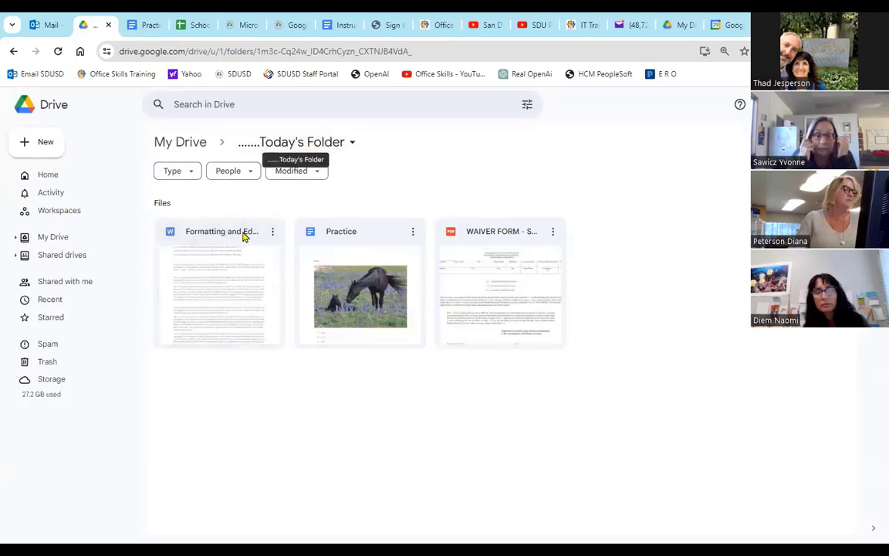
pyautogui.click(54, 143)
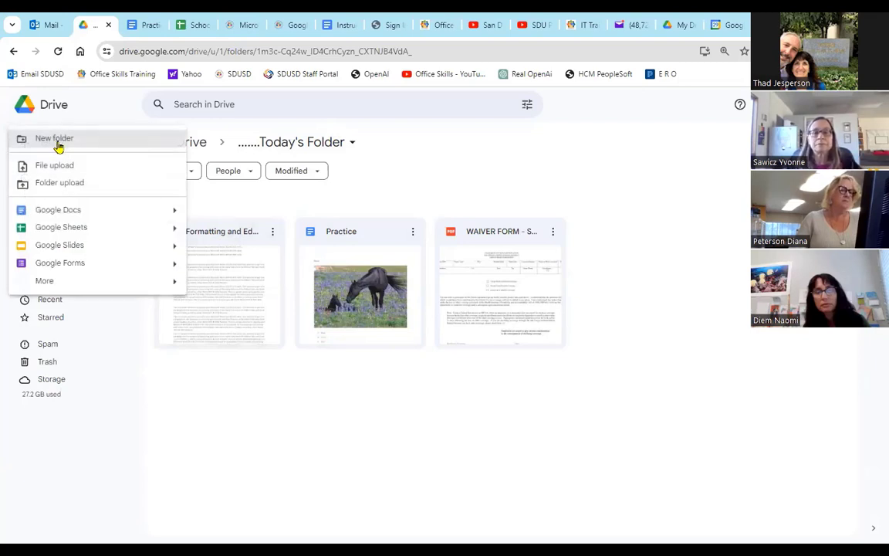
pyautogui.click(390, 424)
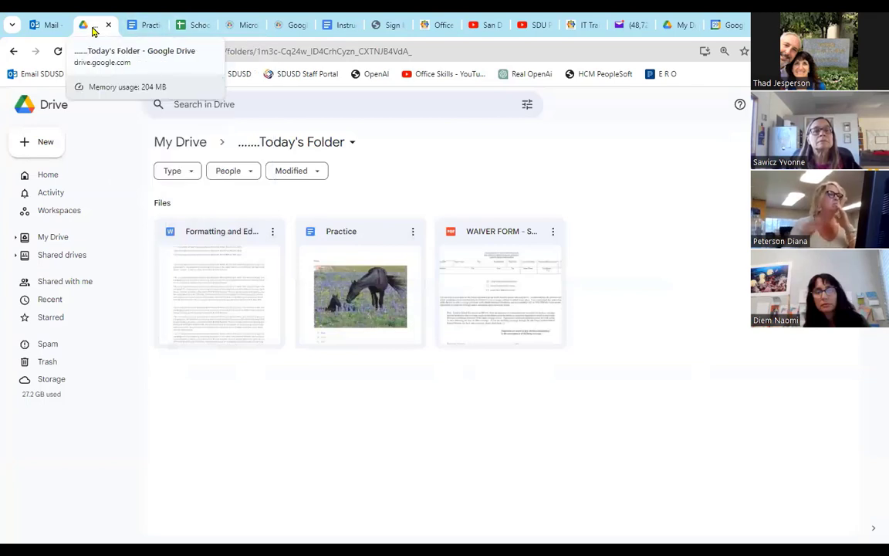
# Open the Formatting and Editing Word file from the folder in Google Docs and set its zoom to 125%
pyautogui.doubleClick(202, 278)
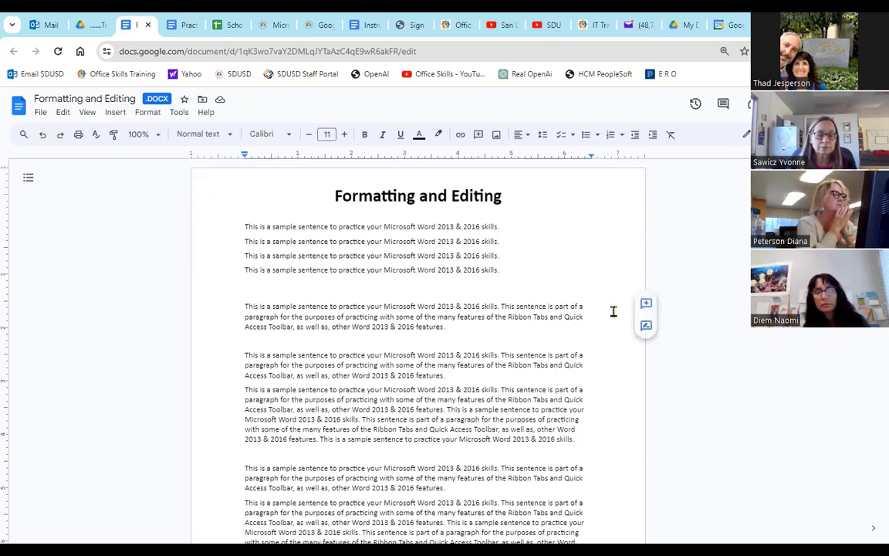
pyautogui.click(161, 139)
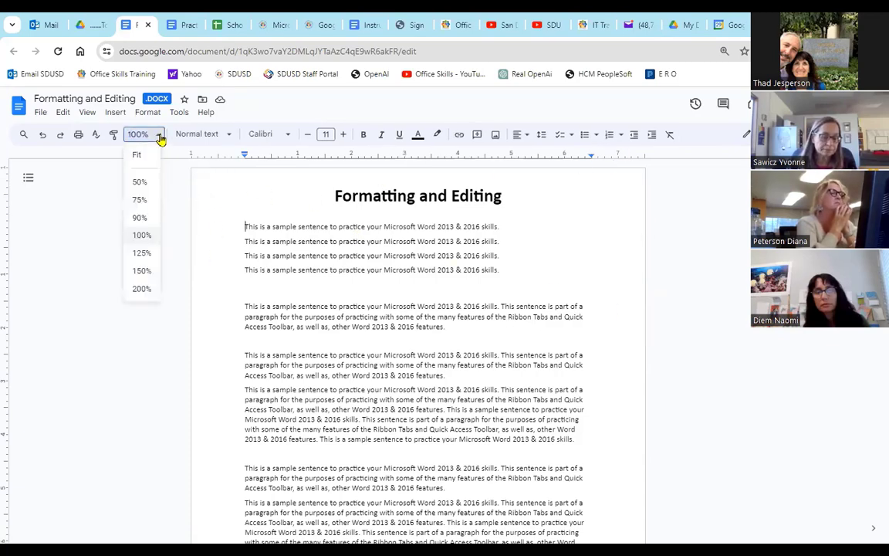
pyautogui.click(138, 250)
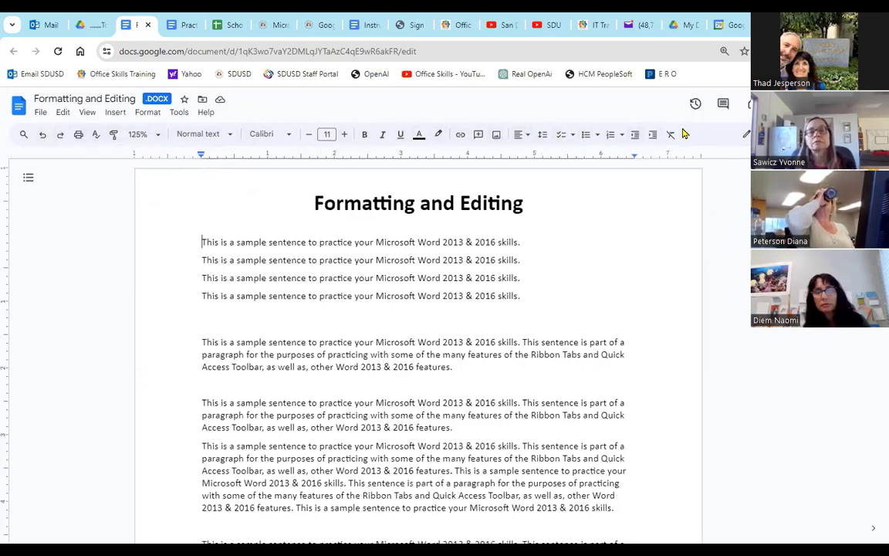
pyautogui.click(42, 113)
pyautogui.moveTo(76, 113)
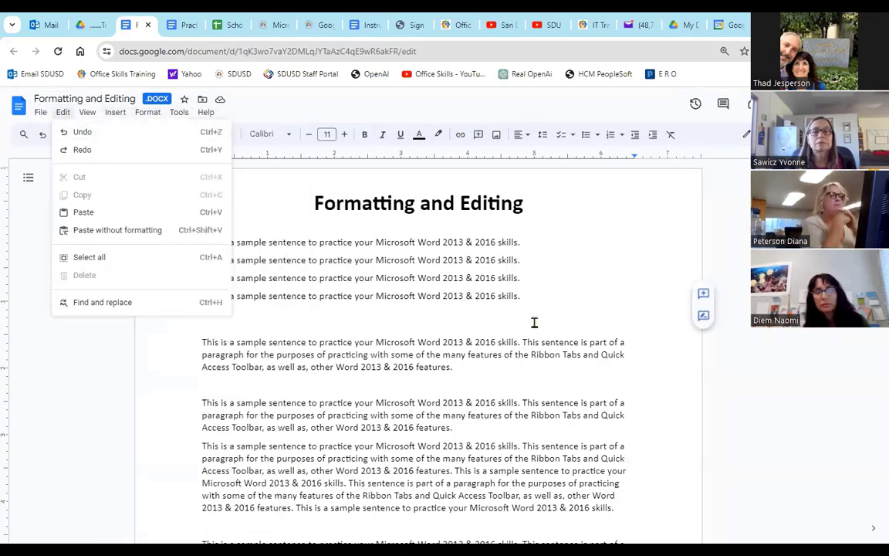
pyautogui.click(82, 24)
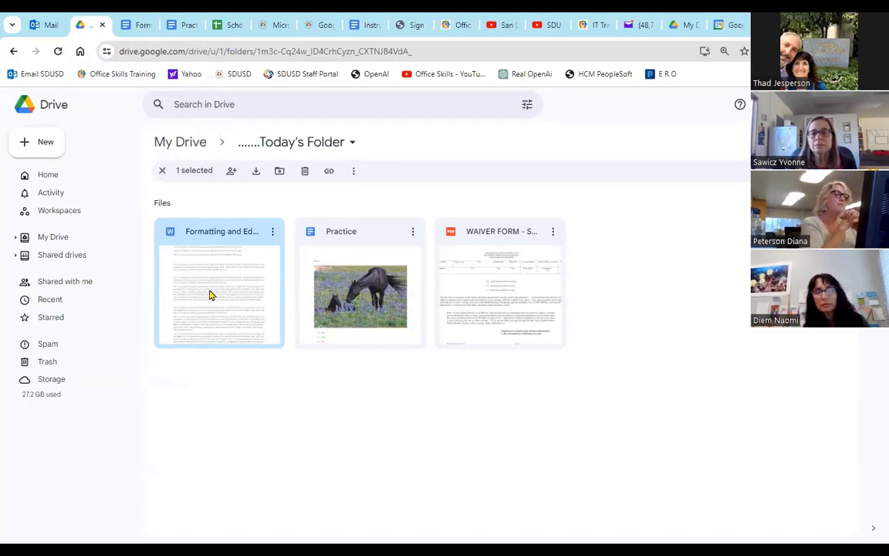
pyautogui.click(135, 26)
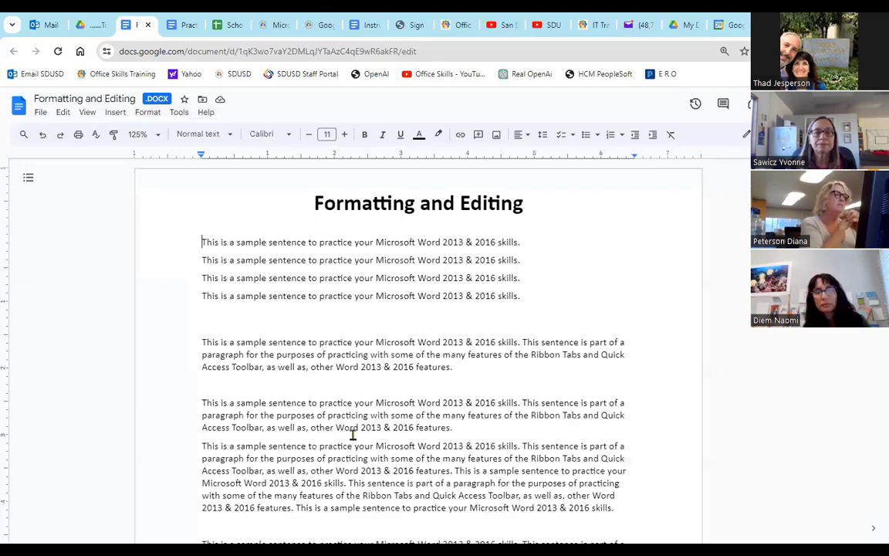
pyautogui.scroll(-5, 351, 432)
pyautogui.scroll(10, 359, 459)
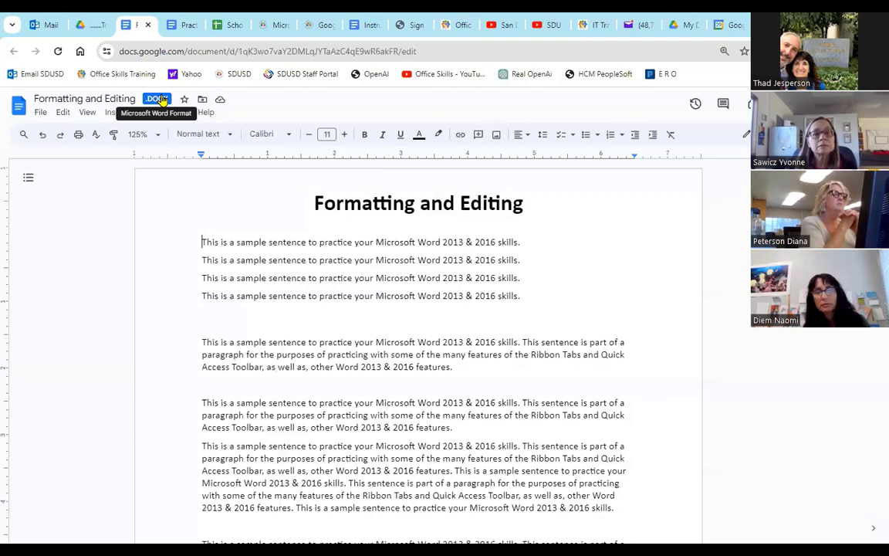
# Check the Formatting and Editing file's type icon in .......Today's Folder in Google Drive and return to the document
pyautogui.click(84, 27)
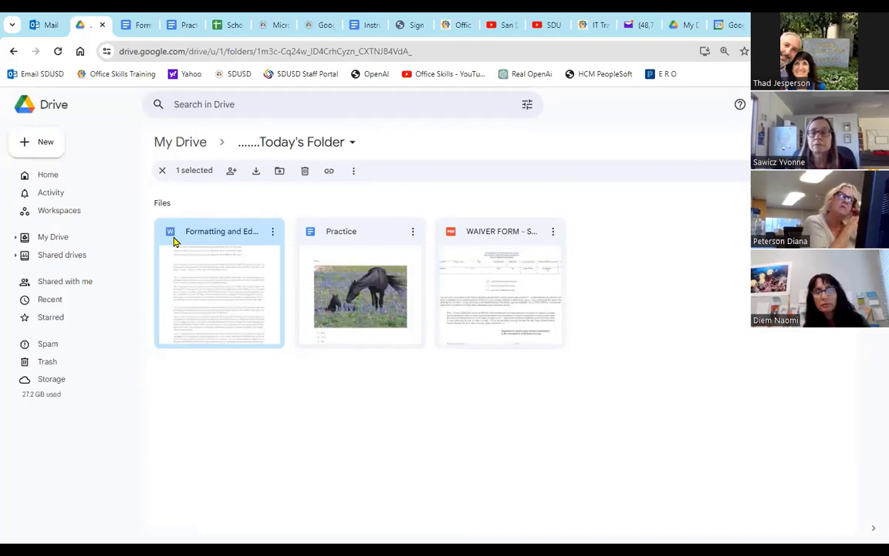
pyautogui.click(144, 24)
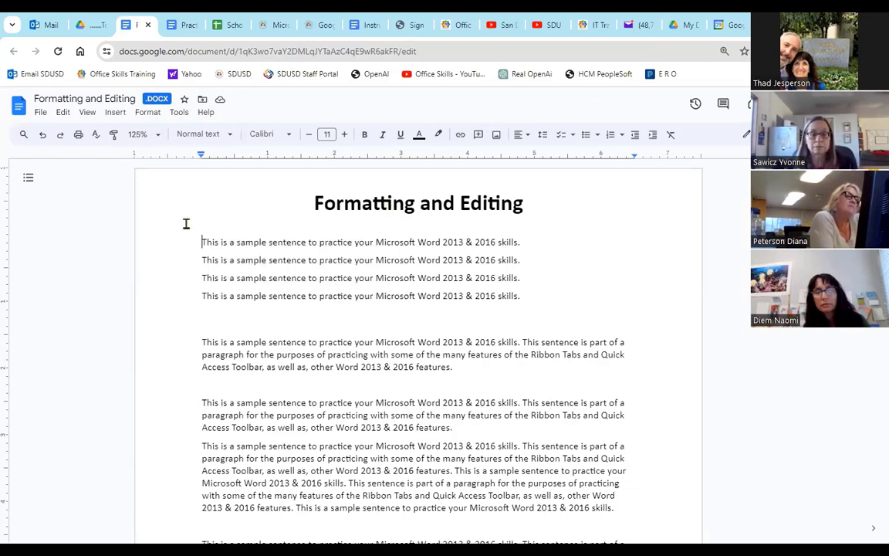
pyautogui.press('Left')
pyautogui.press('Left')
pyautogui.press('Left')
pyautogui.press('Left')
pyautogui.press('Left')
pyautogui.press('Left')
pyautogui.press('Left')
pyautogui.press('Left')
pyautogui.press('Left')
pyautogui.press('Left')
pyautogui.press('Left')
pyautogui.press('Left')
pyautogui.press('Left')
pyautogui.press('Left')
pyautogui.press('Left')
pyautogui.press('Left')
pyautogui.press('Left')
pyautogui.press('Left')
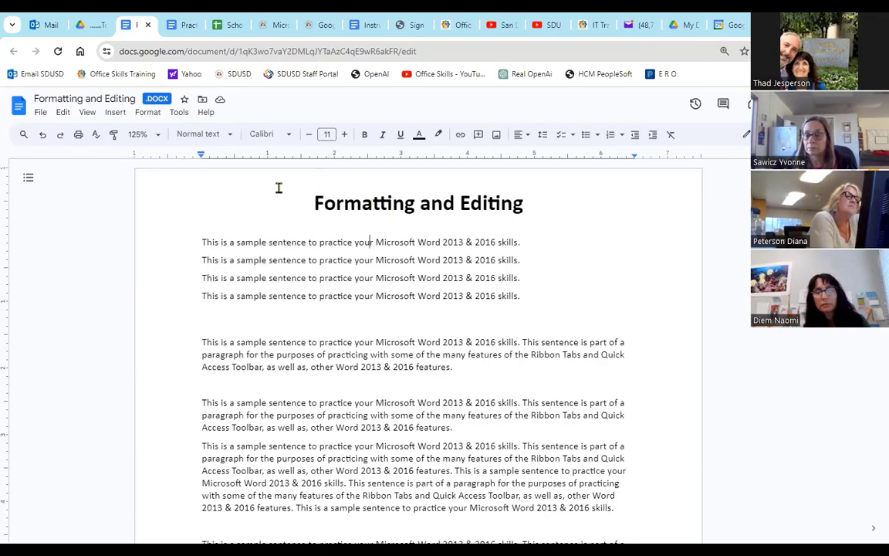
pyautogui.click(62, 116)
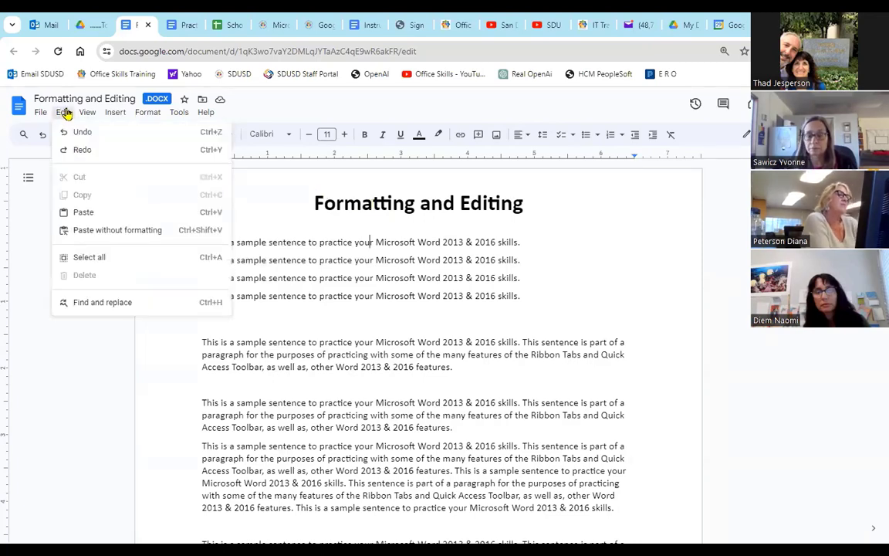
pyautogui.moveTo(137, 116)
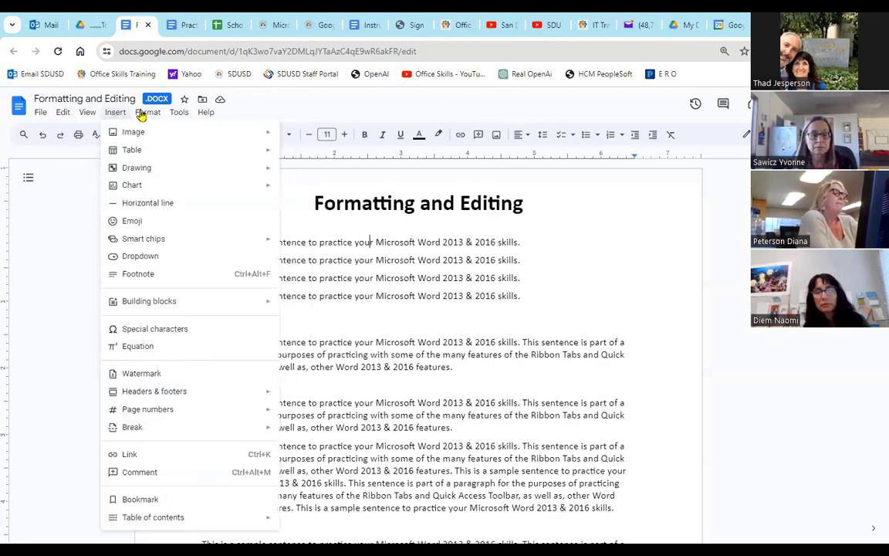
pyautogui.click(541, 269)
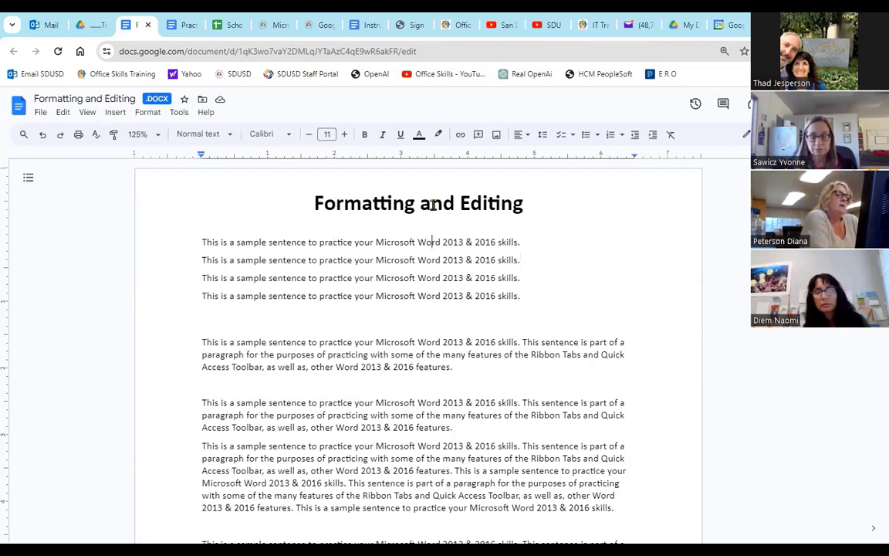
# Set the word Formatting in the page header to font size 29 and red, and return to the body text
pyautogui.click(340, 242)
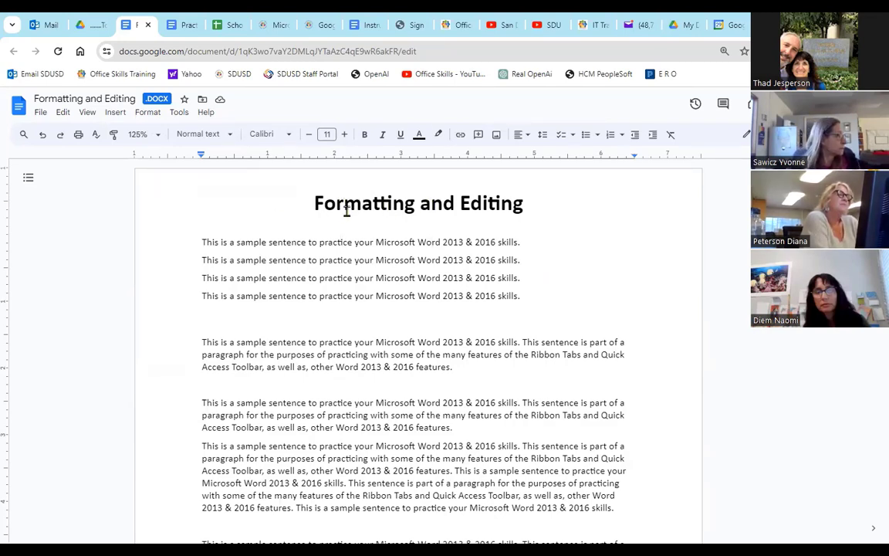
pyautogui.doubleClick(347, 206)
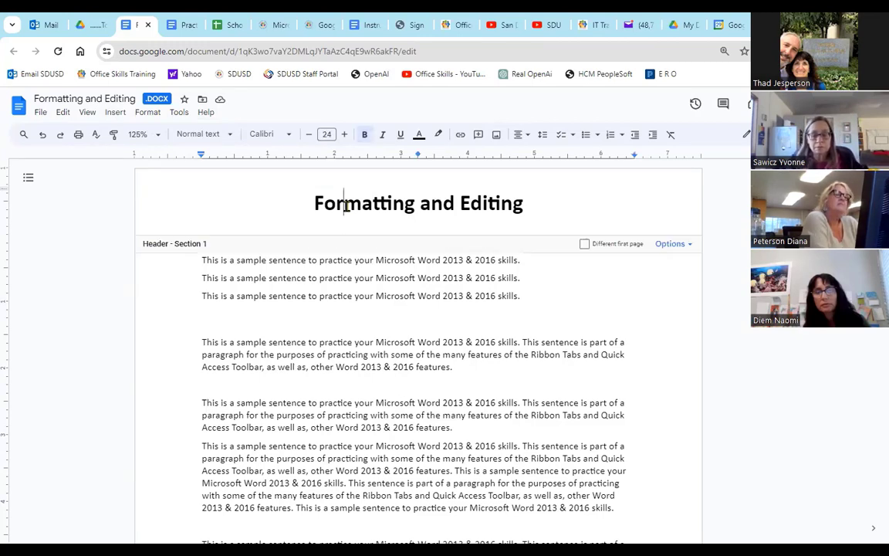
pyautogui.doubleClick(347, 205)
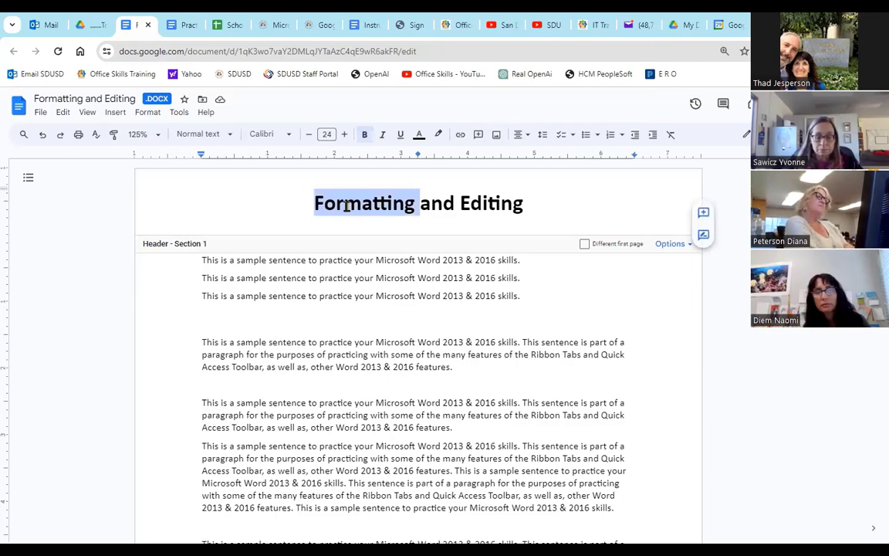
pyautogui.click(347, 134)
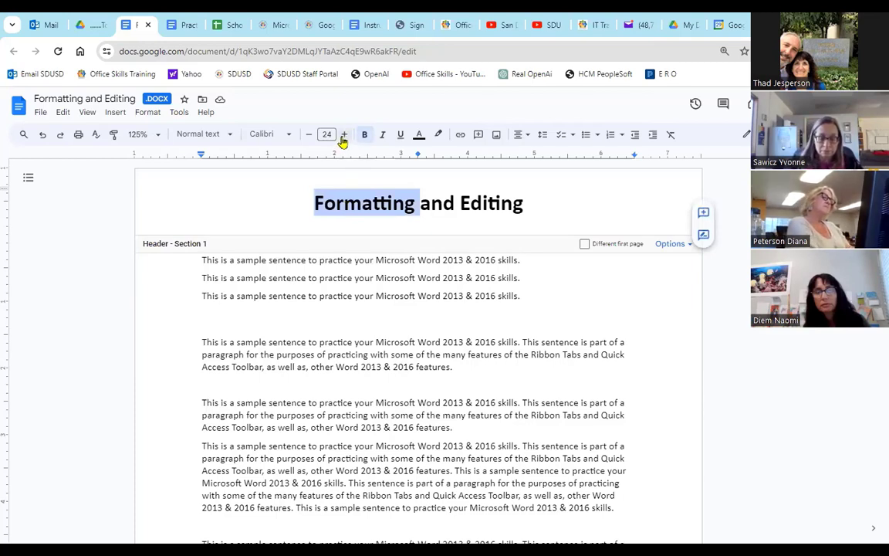
pyautogui.click(347, 134)
pyautogui.click(346, 134)
pyautogui.click(347, 135)
pyautogui.click(347, 135)
pyautogui.click(419, 136)
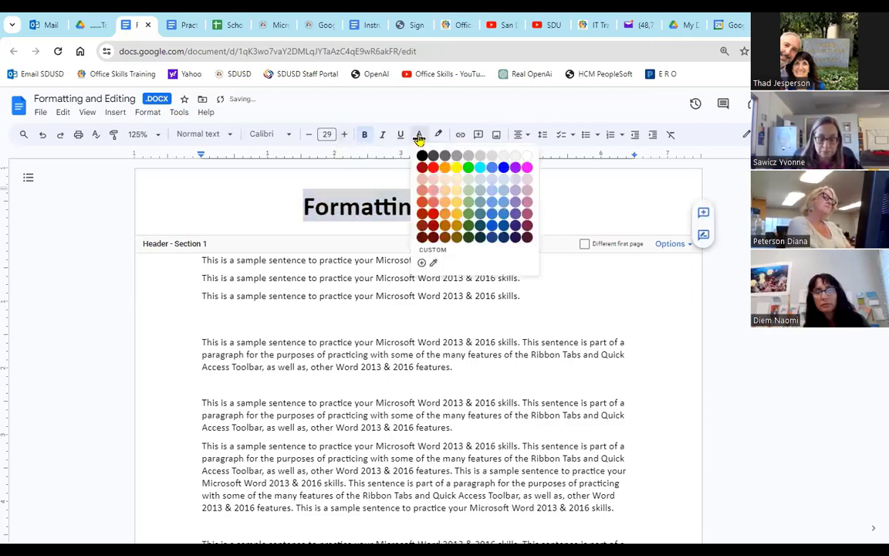
pyautogui.click(433, 167)
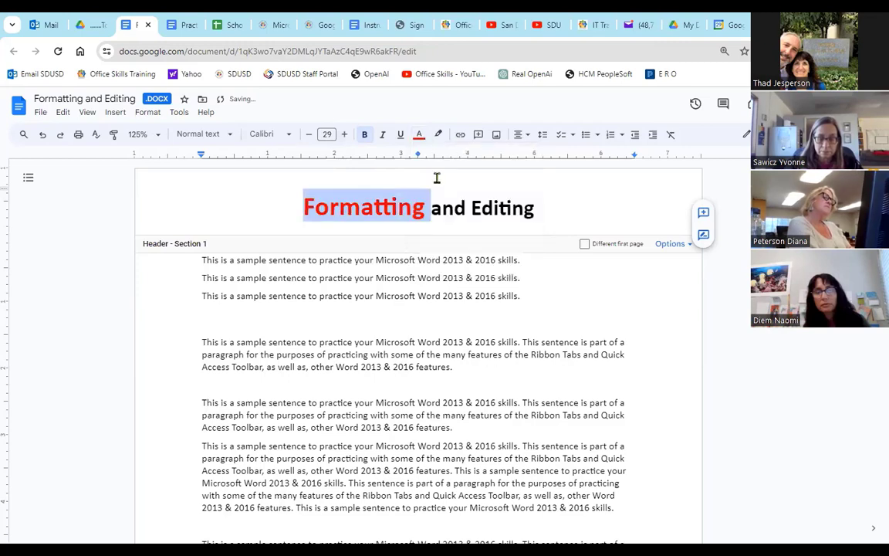
pyautogui.click(403, 289)
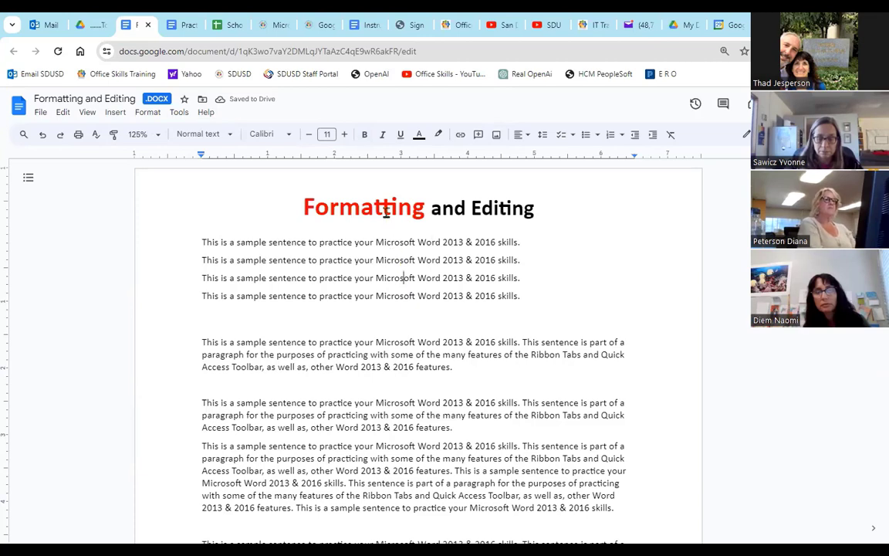
pyautogui.click(332, 207)
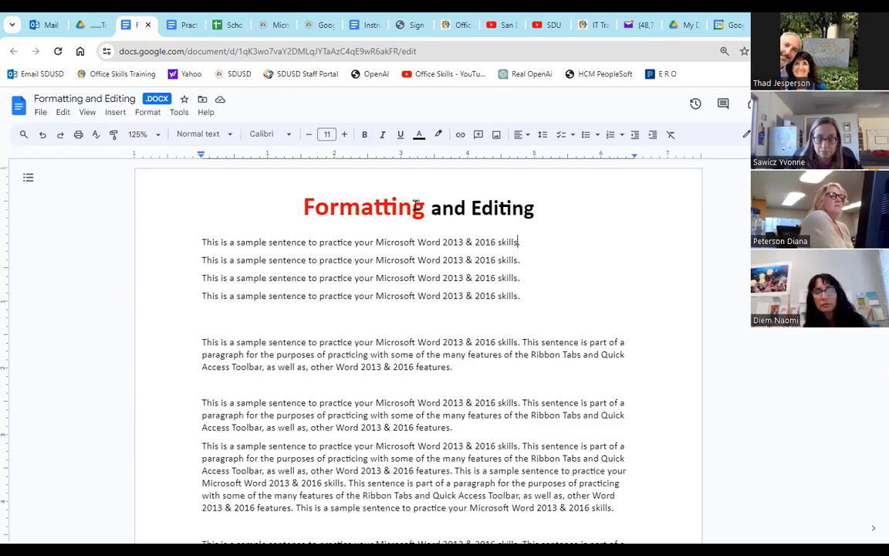
pyautogui.doubleClick(357, 209)
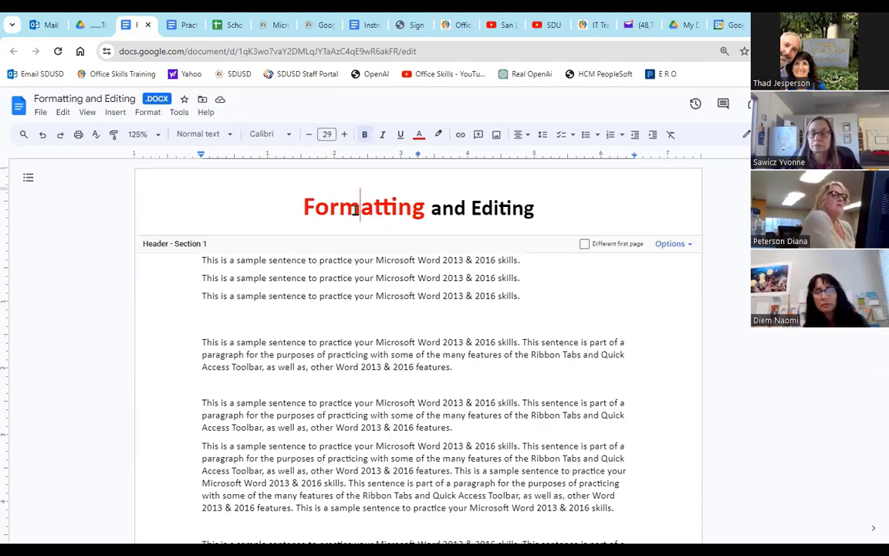
pyautogui.doubleClick(494, 207)
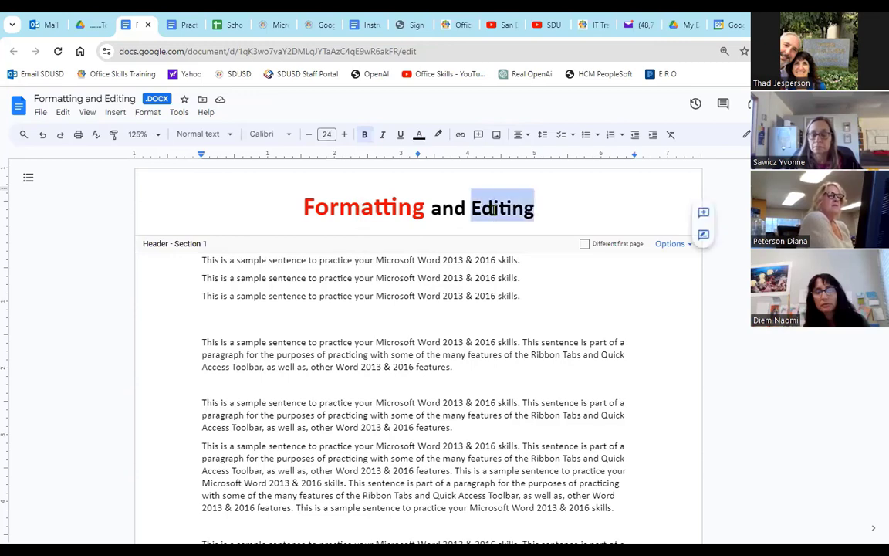
pyautogui.click(532, 209)
pyautogui.moveTo(542, 209); pyautogui.dragTo(314, 208)
pyautogui.click(387, 309)
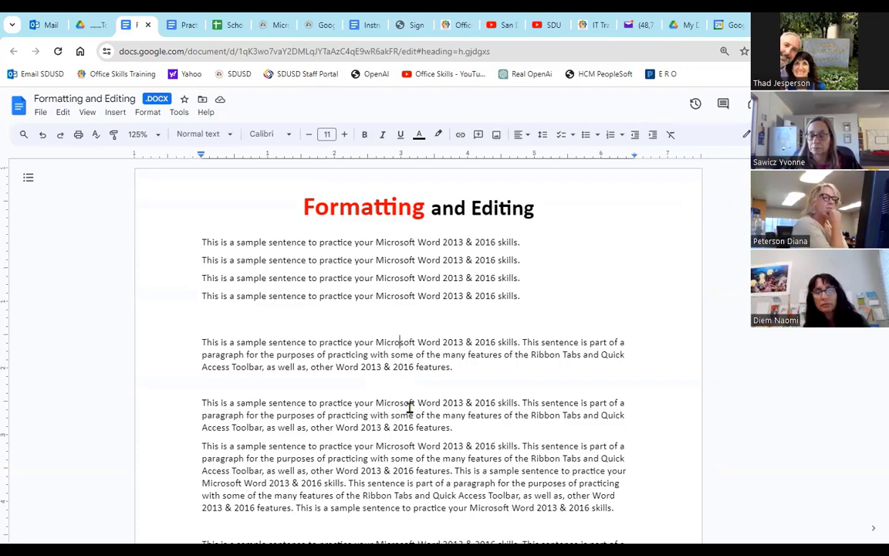
# Change the word Formatting to purple in the header of a page further down the document, and leave the header
pyautogui.scroll(-6, 410, 407)
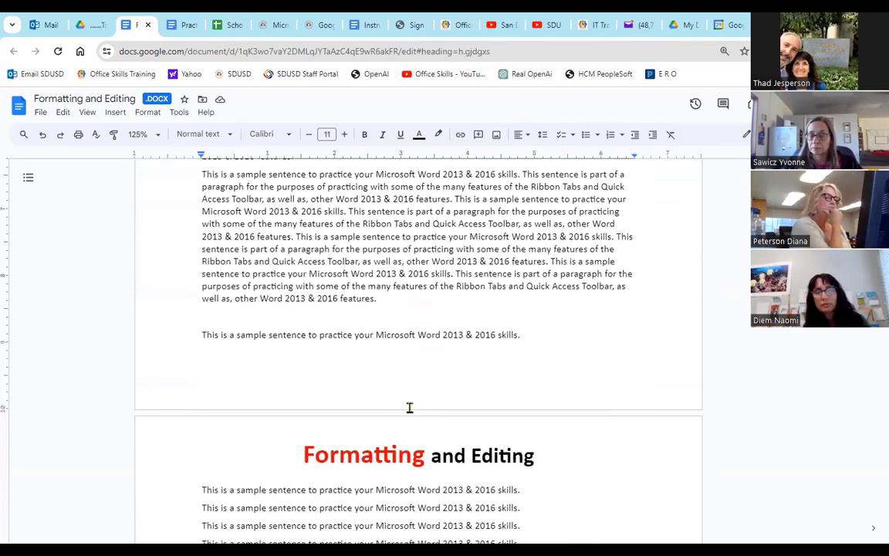
pyautogui.scroll(-2, 489, 367)
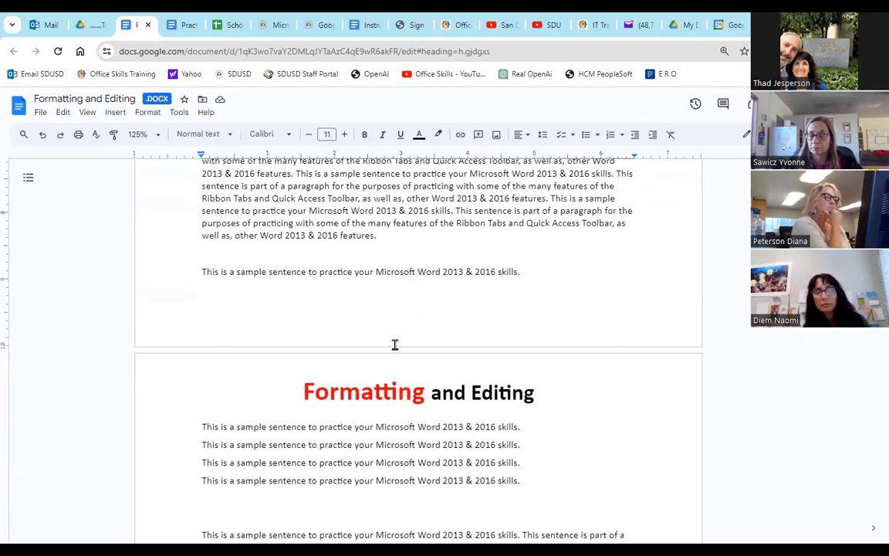
pyautogui.scroll(-3, 694, 352)
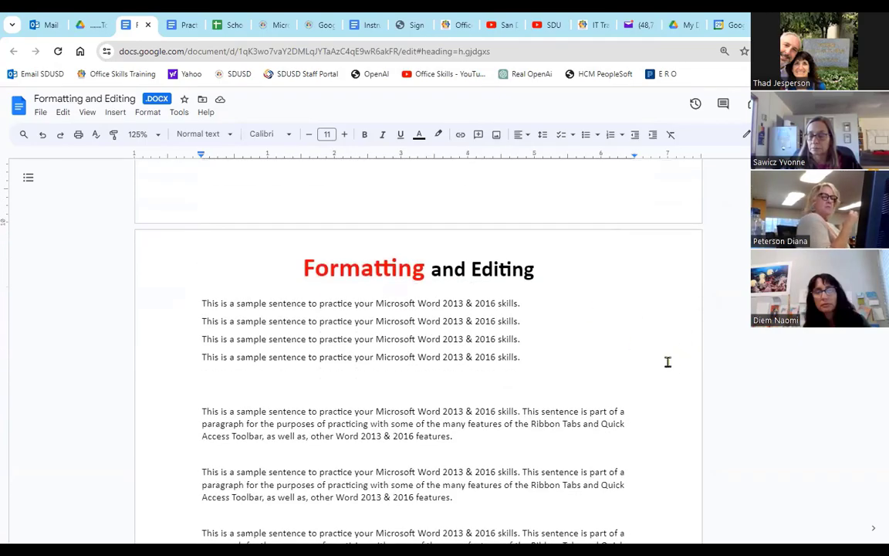
pyautogui.scroll(-18, 668, 362)
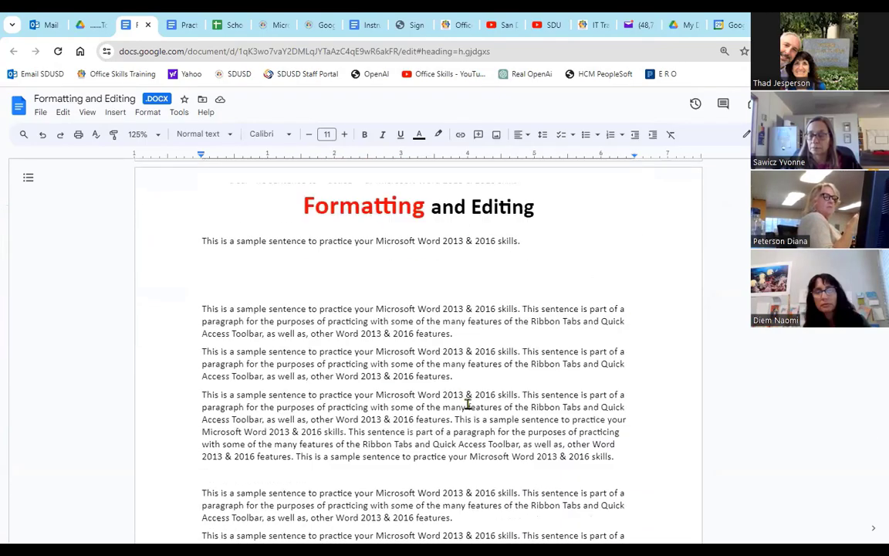
pyautogui.scroll(-15, 468, 403)
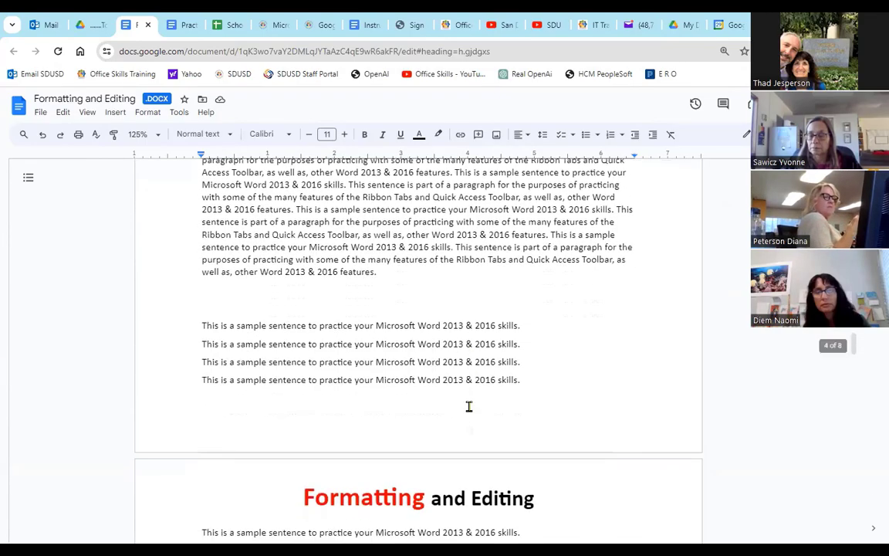
pyautogui.scroll(-4, 469, 406)
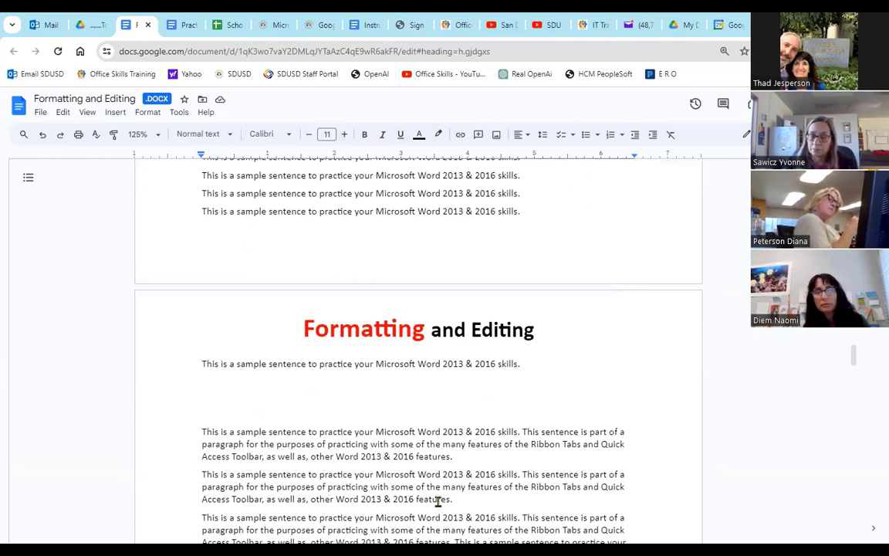
pyautogui.click(361, 331)
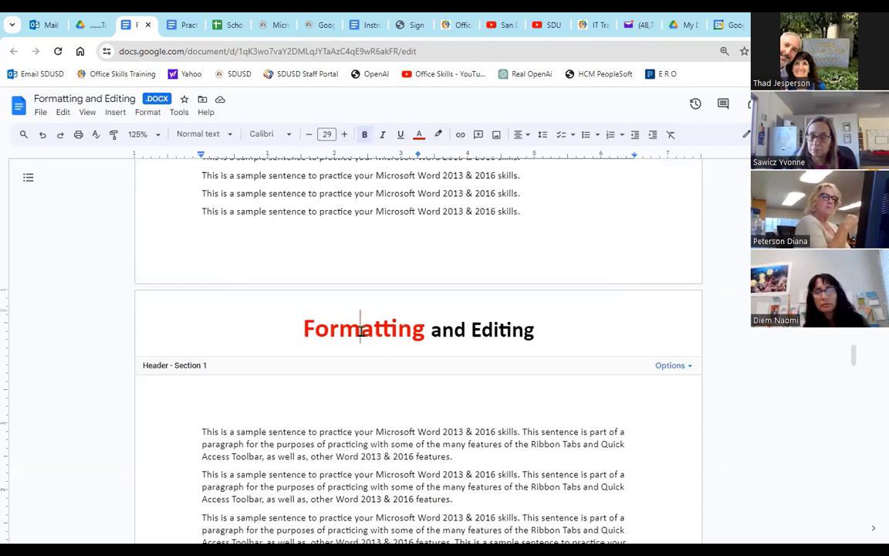
pyautogui.doubleClick(361, 330)
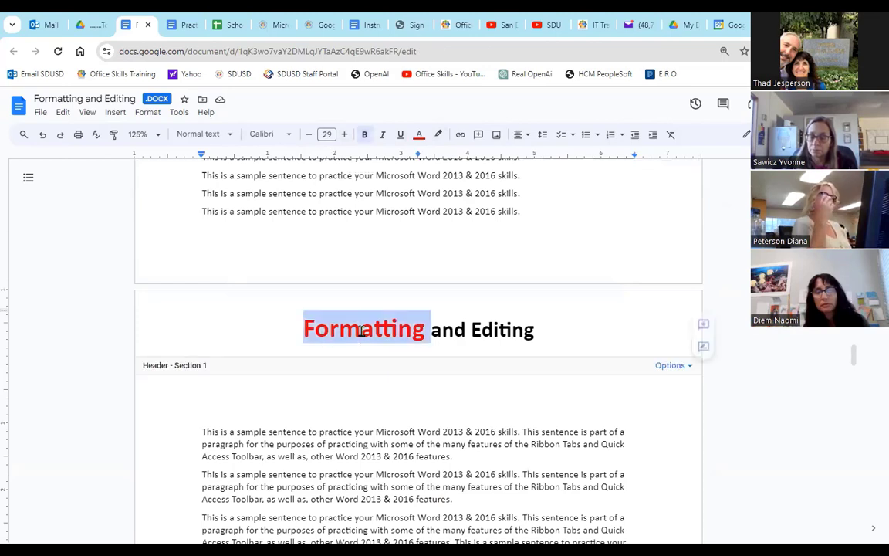
pyautogui.click(422, 139)
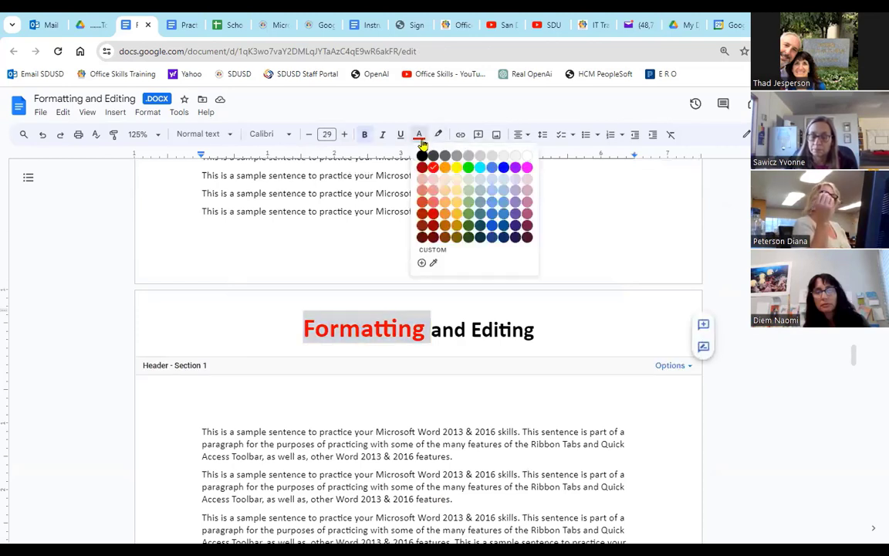
pyautogui.click(515, 168)
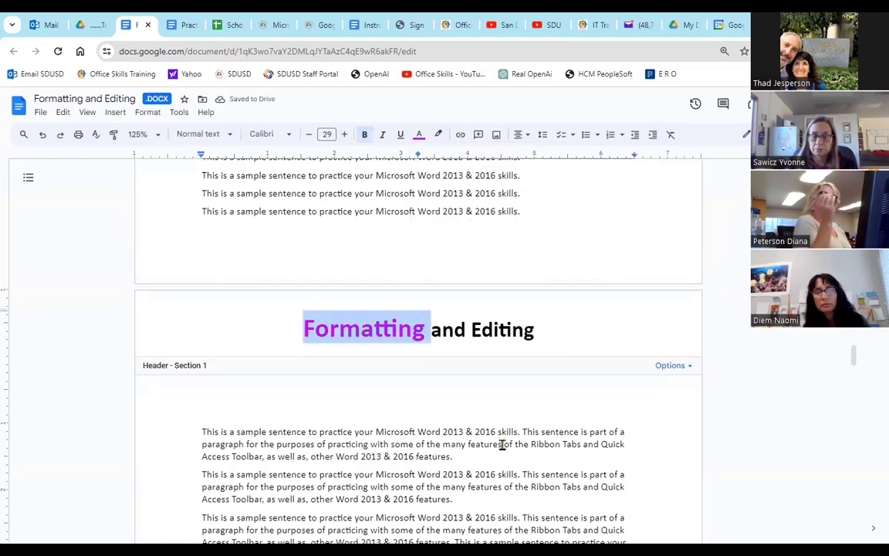
pyautogui.click(468, 456)
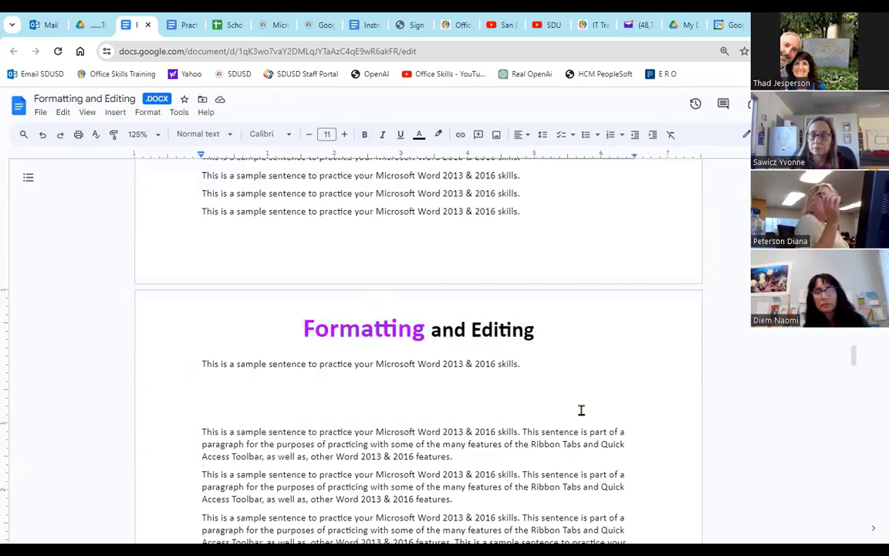
# Examine the color of the header title across the document's other pages
pyautogui.scroll(1, 548, 447)
pyautogui.scroll(-3, 538, 413)
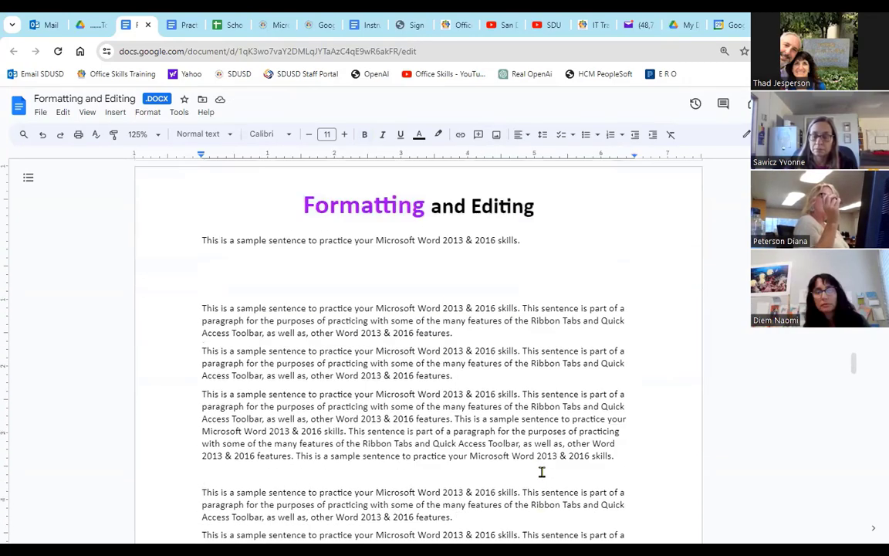
pyautogui.scroll(10, 542, 473)
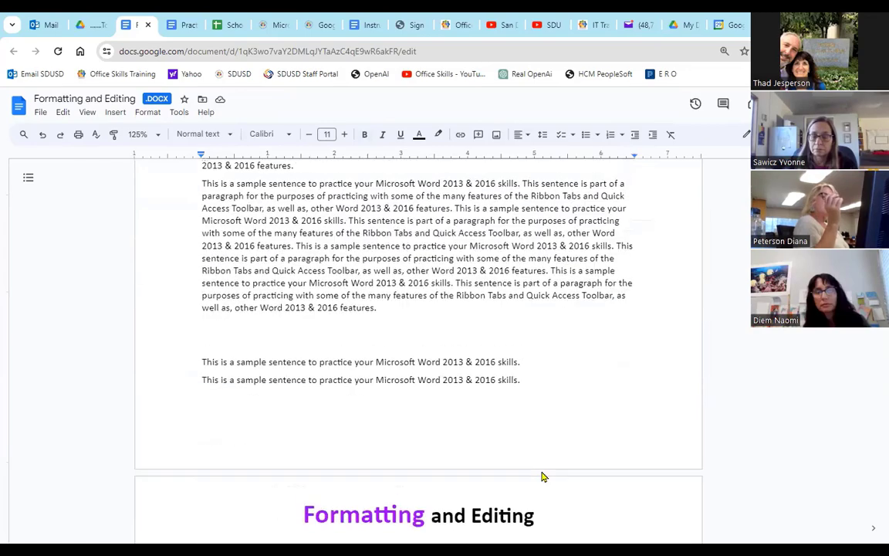
pyautogui.scroll(10, 542, 475)
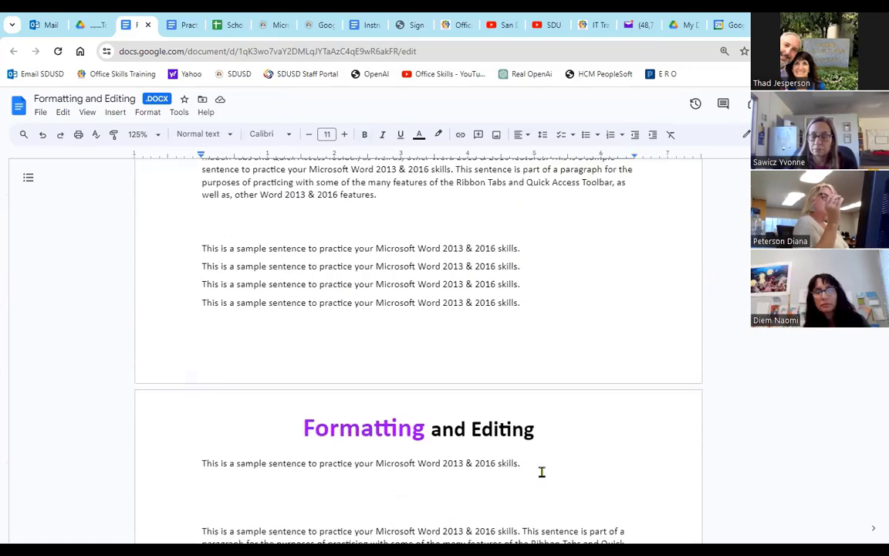
pyautogui.scroll(10, 541, 472)
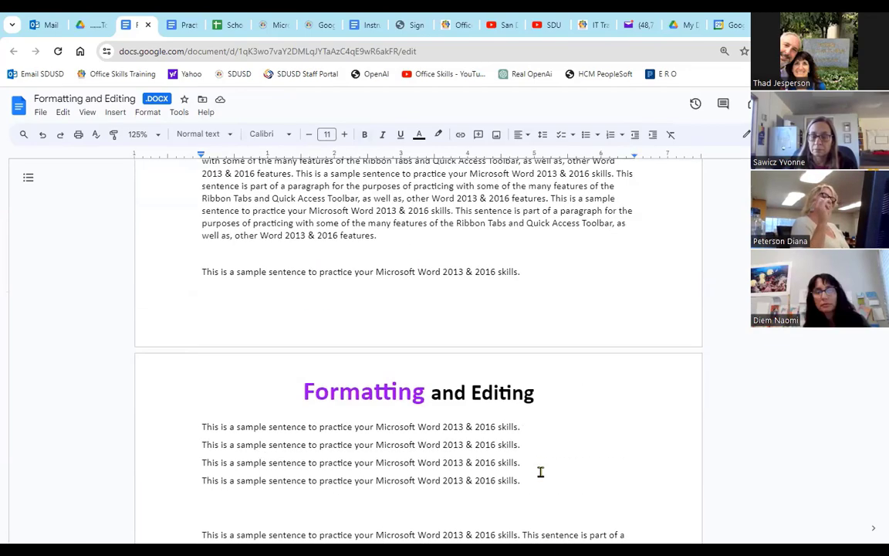
pyautogui.scroll(-3, 544, 470)
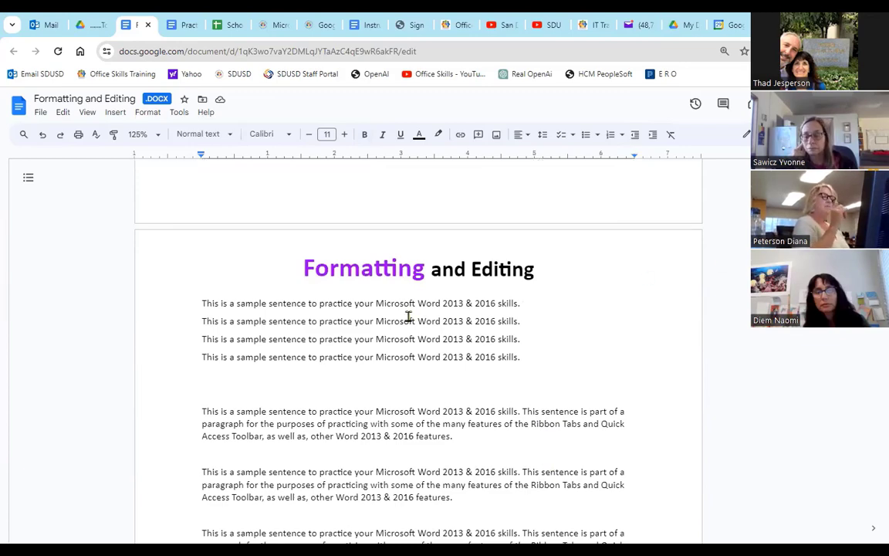
pyautogui.scroll(-2, 408, 317)
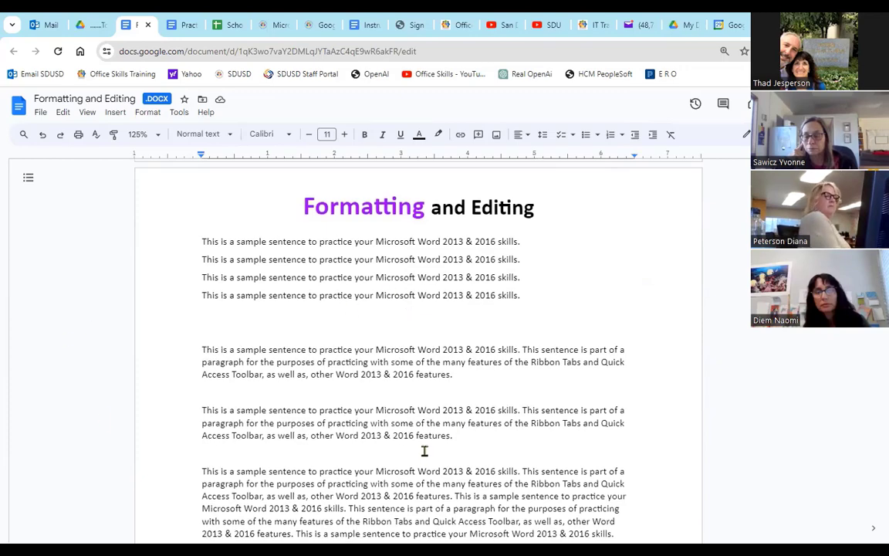
pyautogui.scroll(-10, 425, 452)
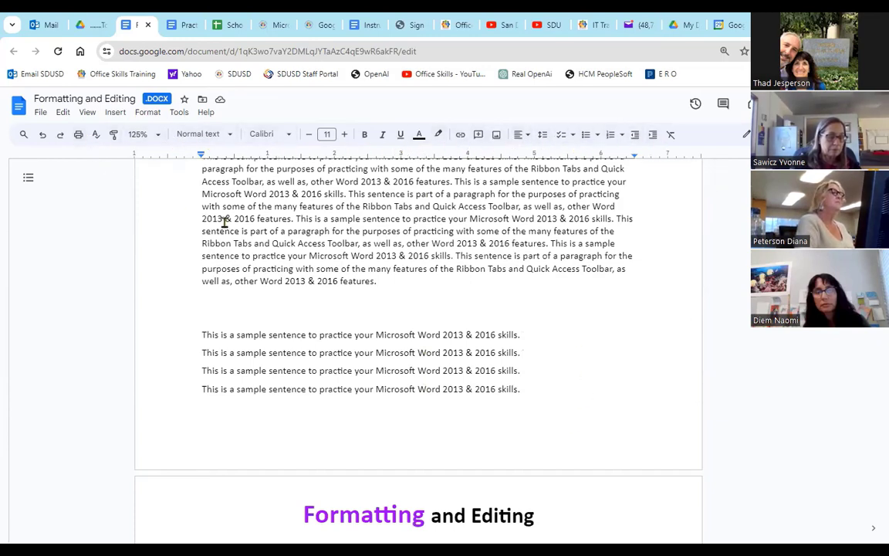
pyautogui.click(61, 114)
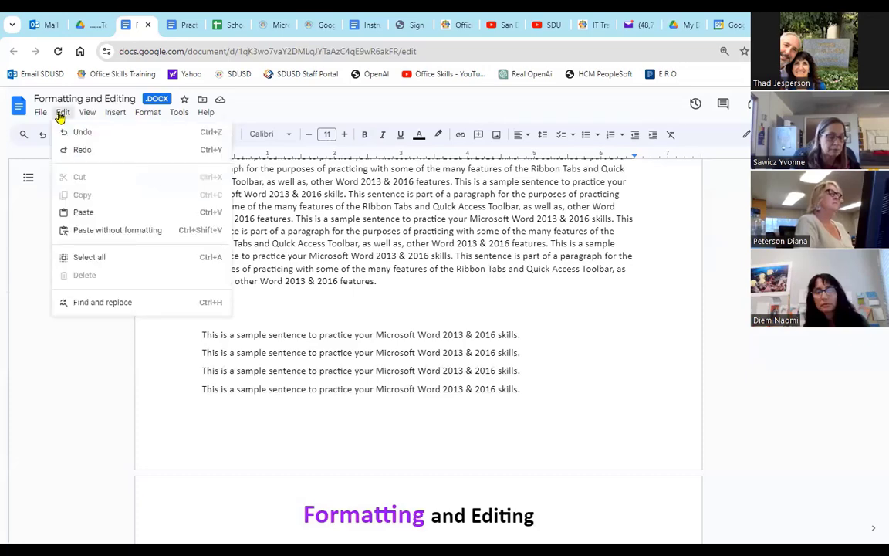
pyautogui.moveTo(83, 115)
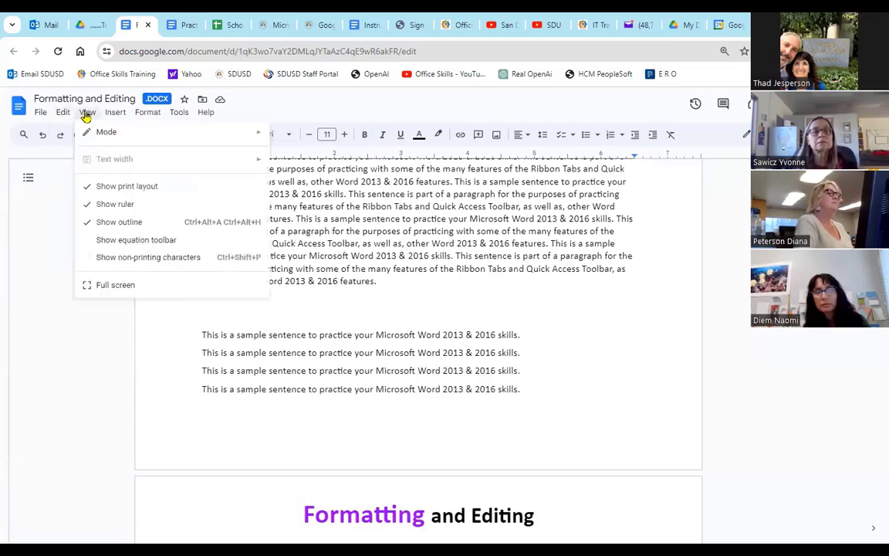
pyautogui.moveTo(115, 115)
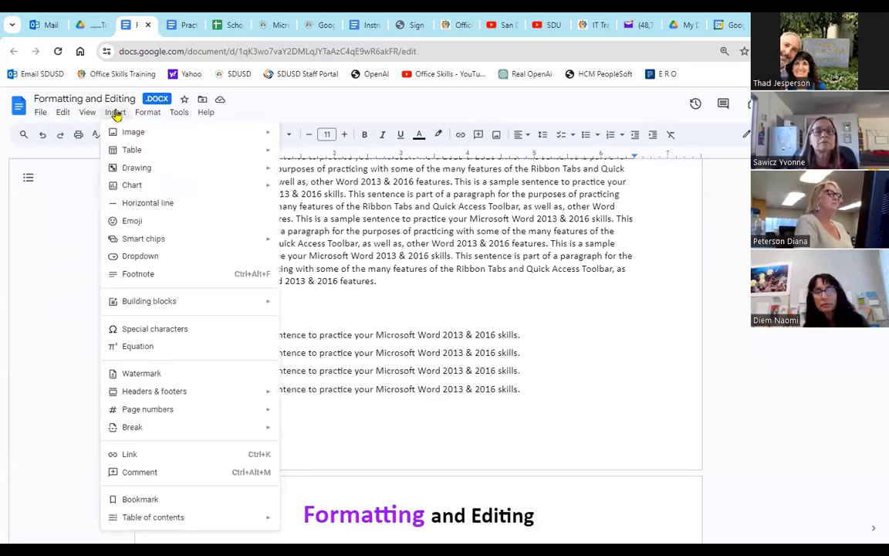
pyautogui.moveTo(178, 415)
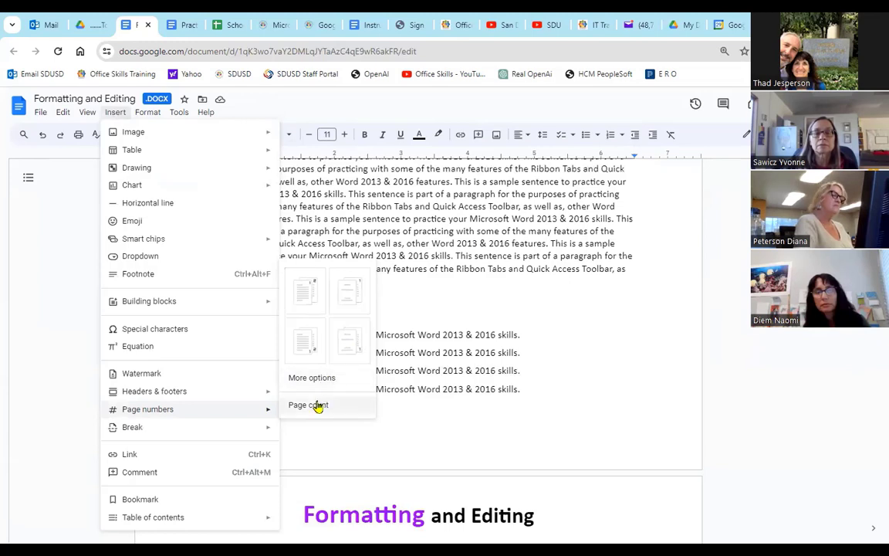
pyautogui.click(604, 331)
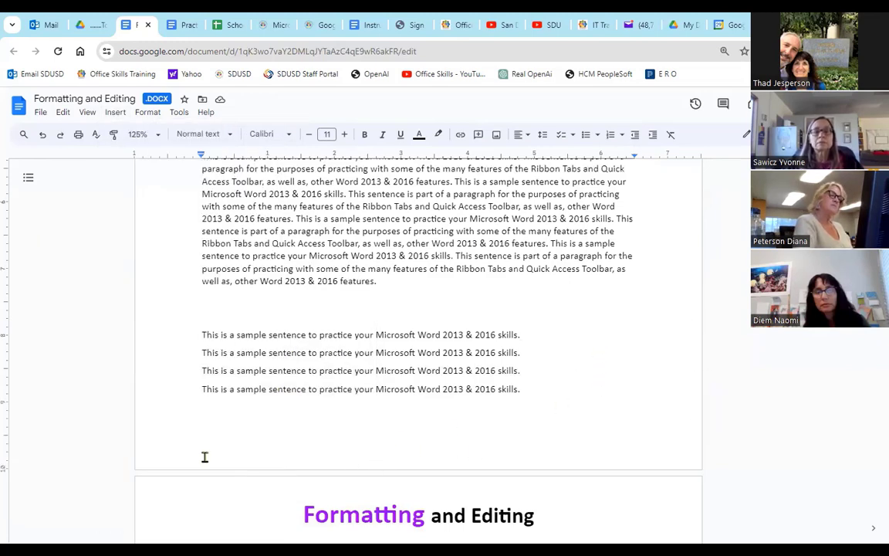
# Add page numbers to the footer for the whole document, shown on the first page and starting at 1
pyautogui.doubleClick(453, 429)
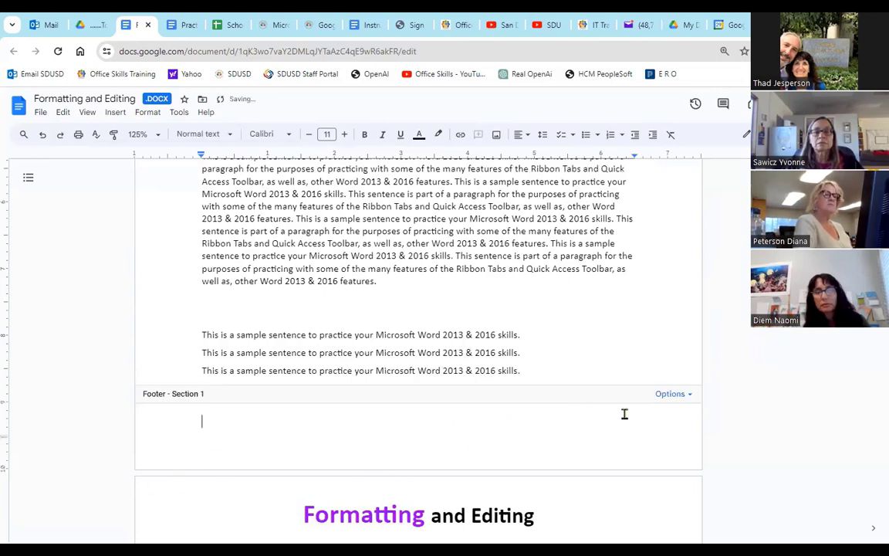
pyautogui.click(688, 396)
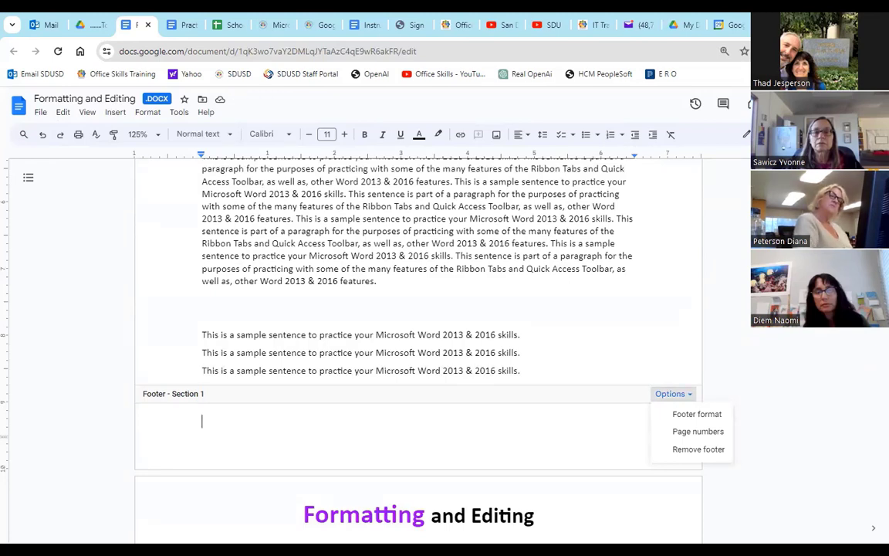
pyautogui.click(698, 433)
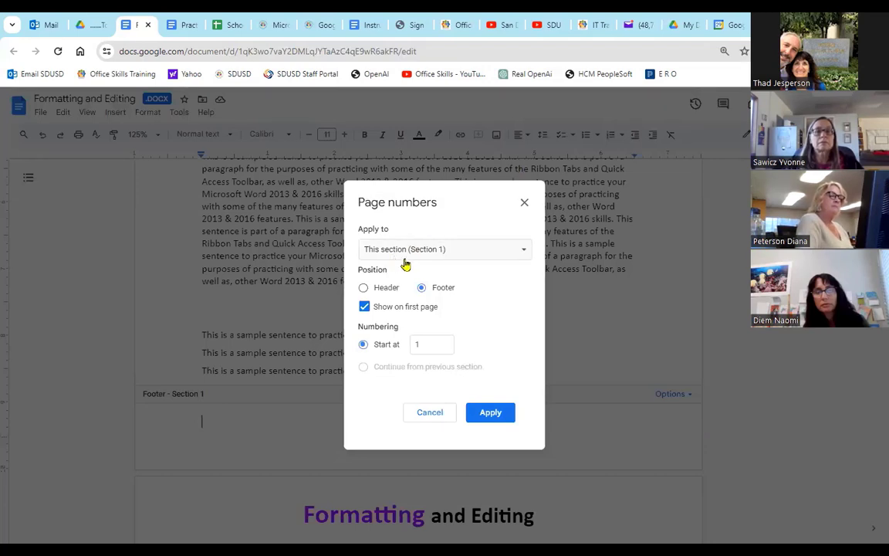
pyautogui.click(523, 252)
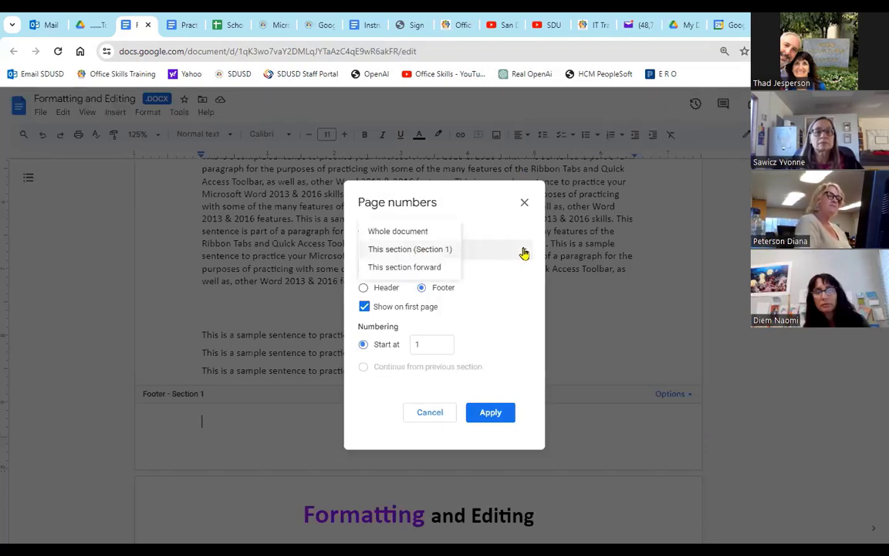
pyautogui.click(413, 235)
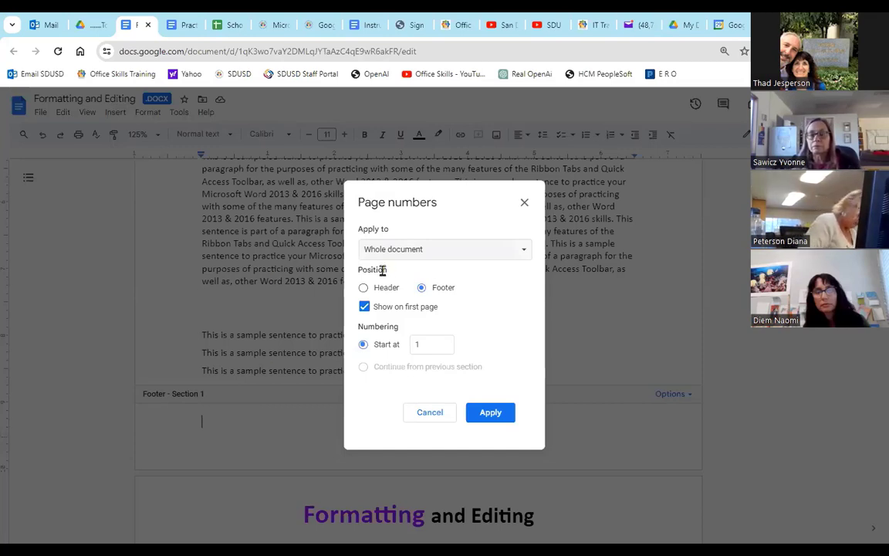
pyautogui.click(522, 249)
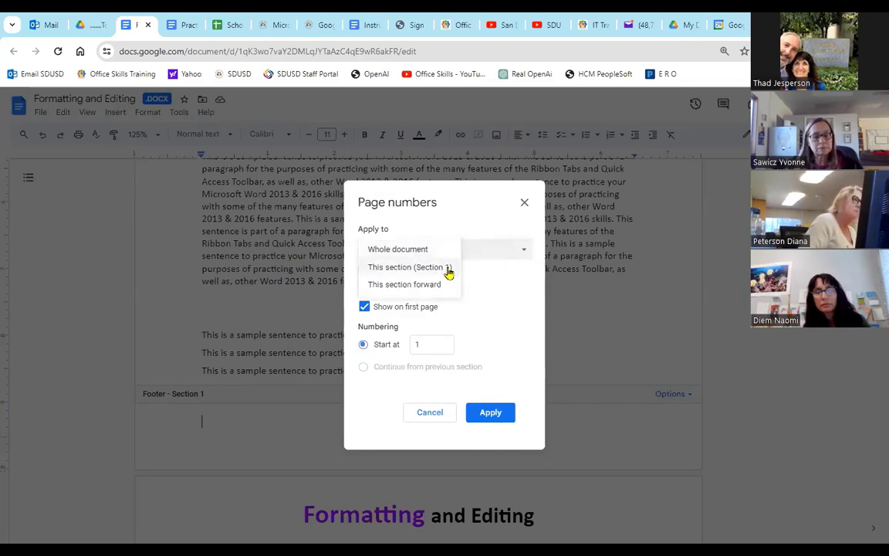
pyautogui.click(489, 251)
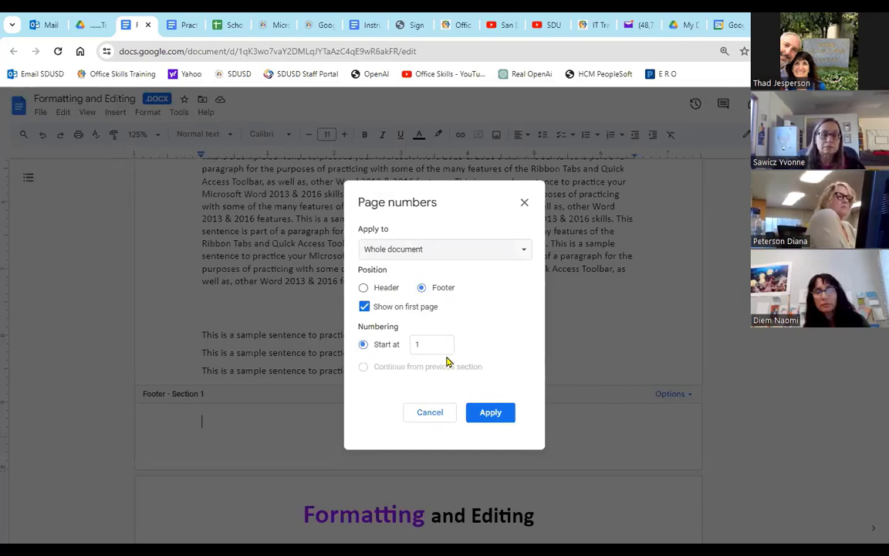
pyautogui.click(482, 416)
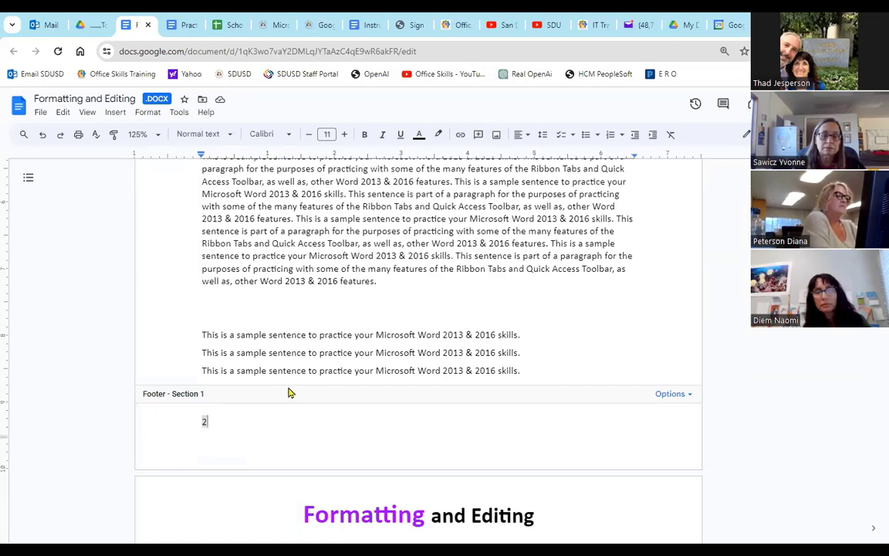
# Right-align the footer page number, make it bold, red and font size 22, and return to the body text
pyautogui.click(528, 135)
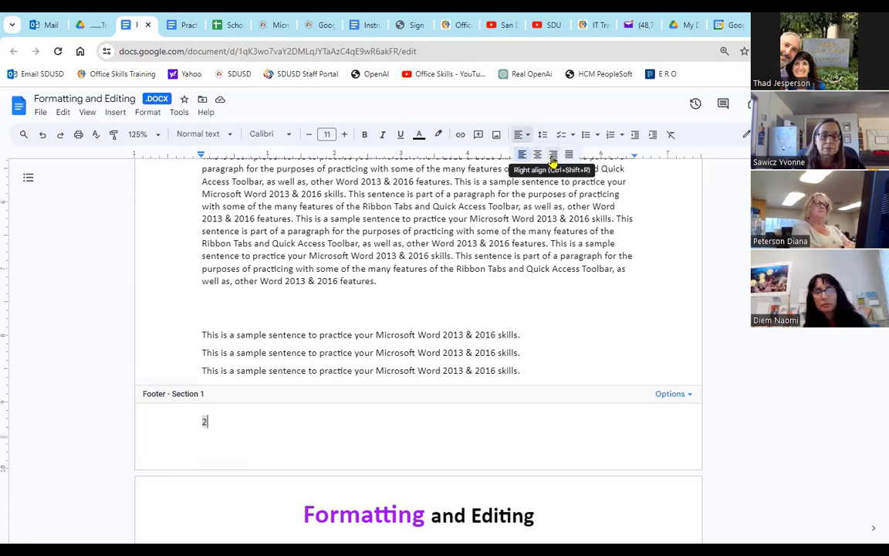
pyautogui.click(553, 154)
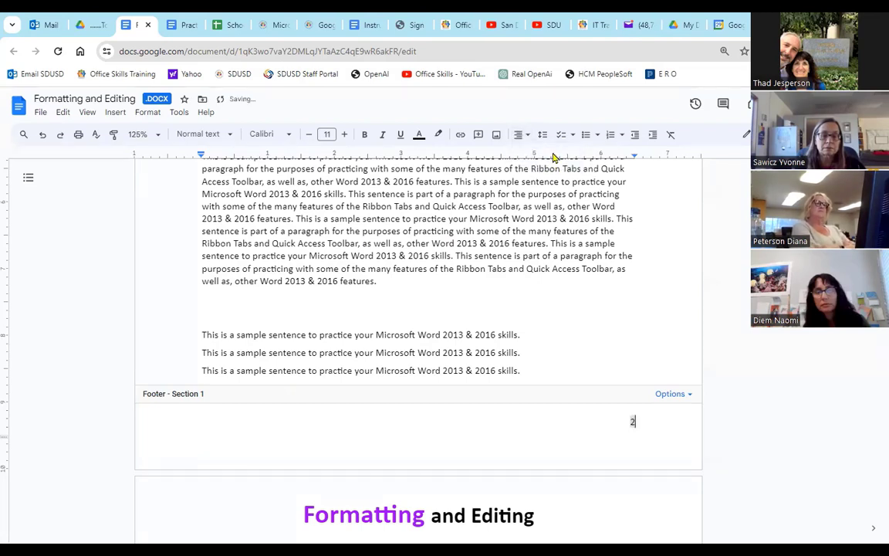
pyautogui.doubleClick(633, 421)
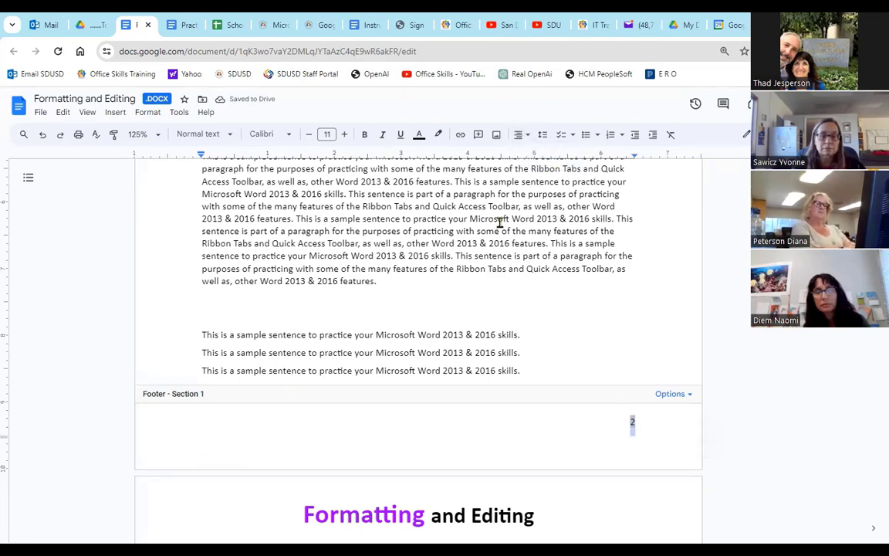
pyautogui.click(363, 136)
pyautogui.click(344, 142)
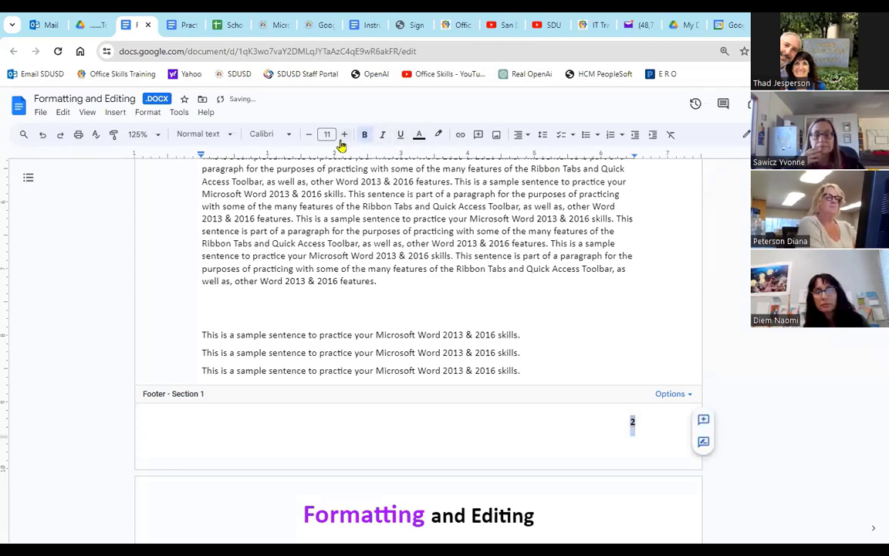
pyautogui.click(344, 142)
pyautogui.click(344, 142)
pyautogui.click(345, 142)
pyautogui.click(344, 142)
pyautogui.click(344, 142)
pyautogui.click(344, 142)
pyautogui.click(344, 142)
pyautogui.click(345, 142)
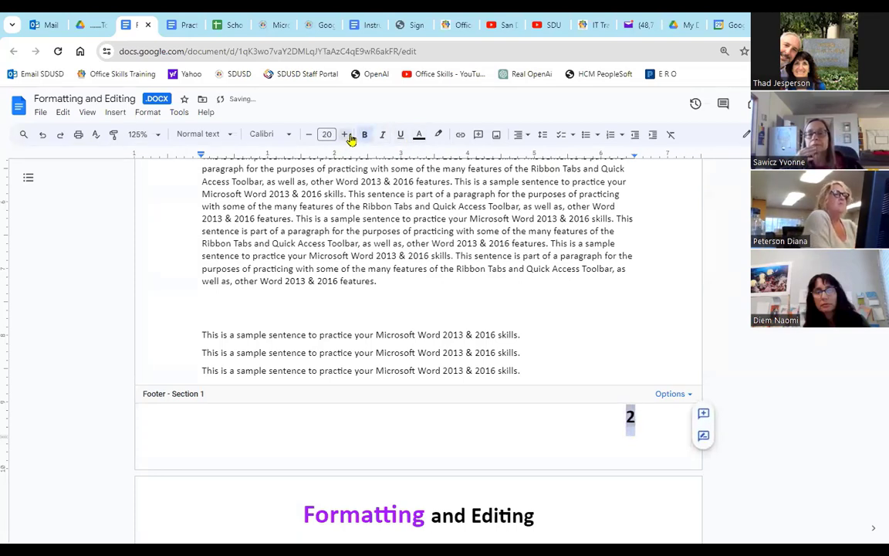
pyautogui.click(344, 142)
pyautogui.click(344, 142)
pyautogui.click(419, 135)
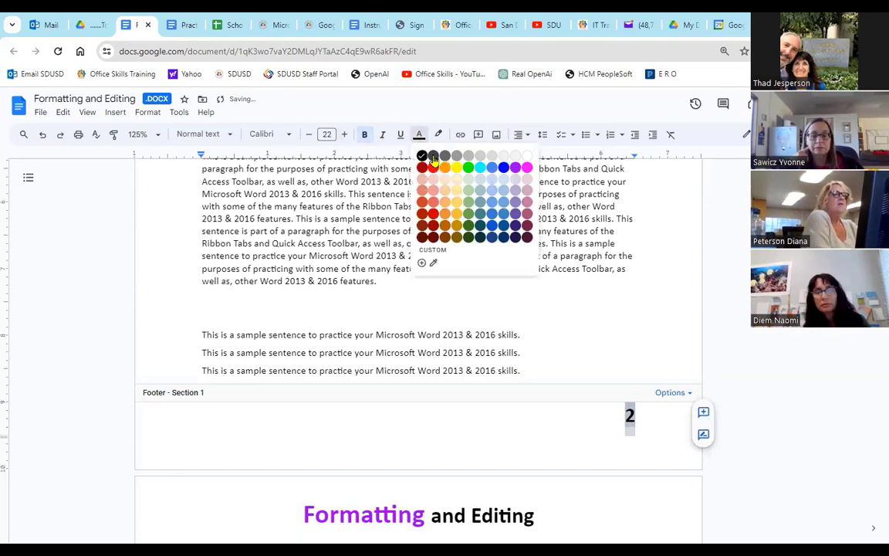
pyautogui.click(434, 169)
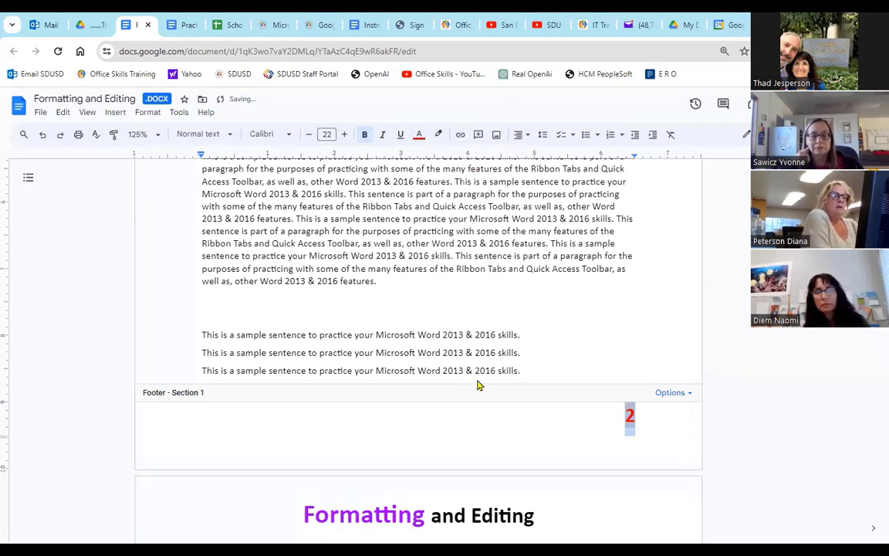
pyautogui.click(499, 218)
# Examine the footer page numbers on the document's other pages, from the first page down to page 5
pyautogui.scroll(10, 471, 293)
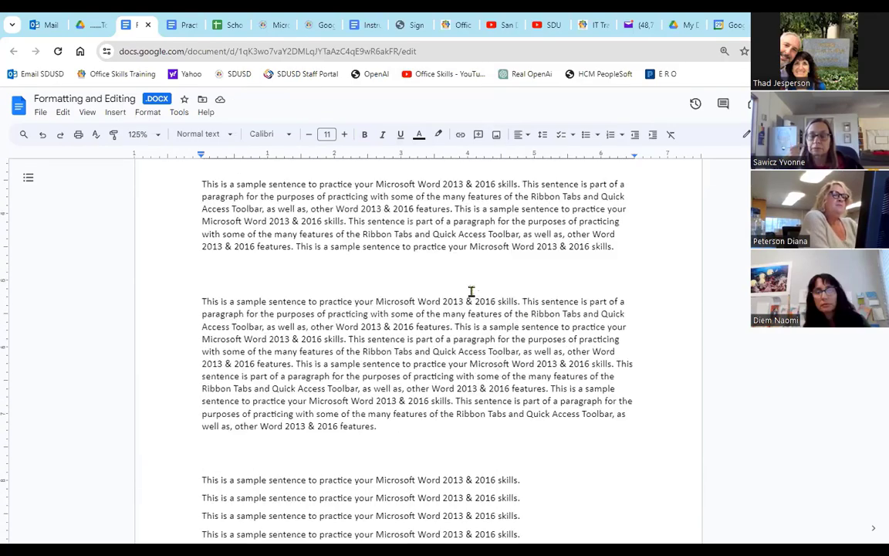
pyautogui.scroll(-5, 470, 293)
pyautogui.scroll(2, 470, 293)
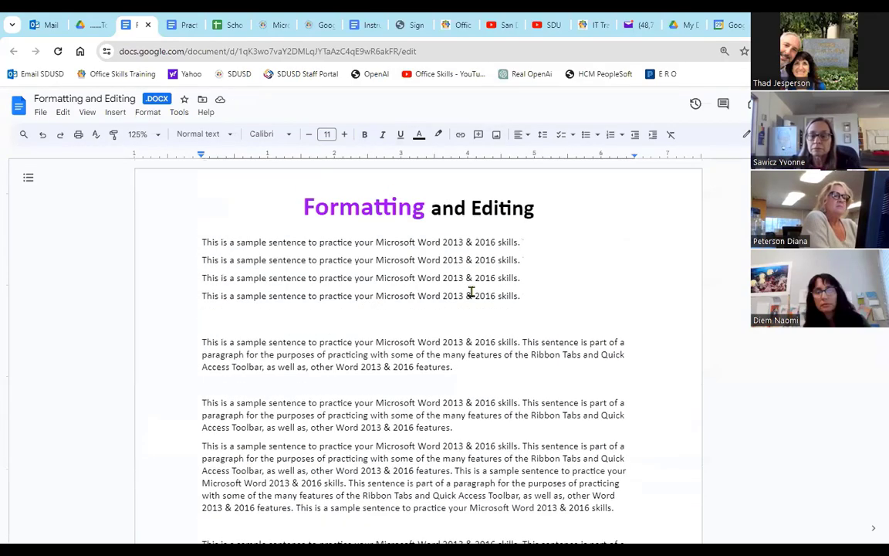
pyautogui.scroll(-1, 471, 292)
pyautogui.scroll(5, 470, 292)
pyautogui.scroll(-3, 470, 292)
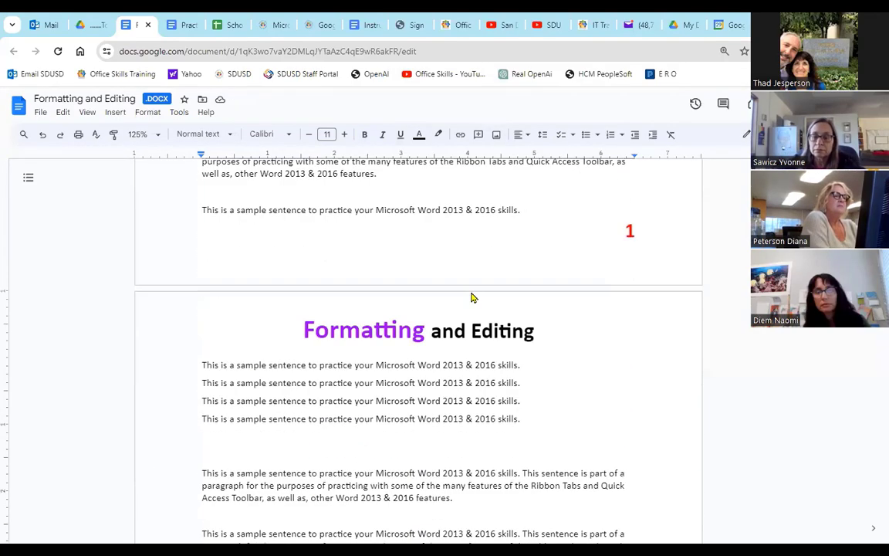
pyautogui.scroll(3, 470, 291)
pyautogui.scroll(-13, 470, 293)
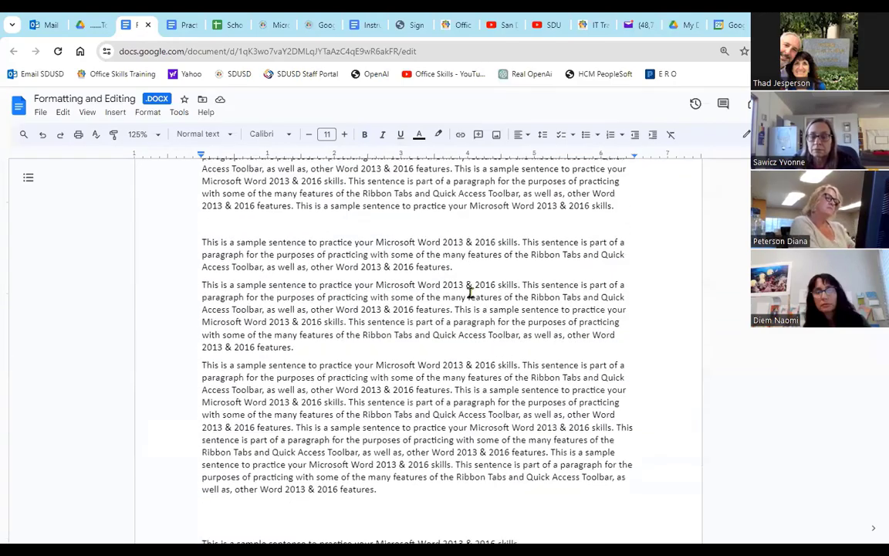
pyautogui.scroll(-14, 470, 293)
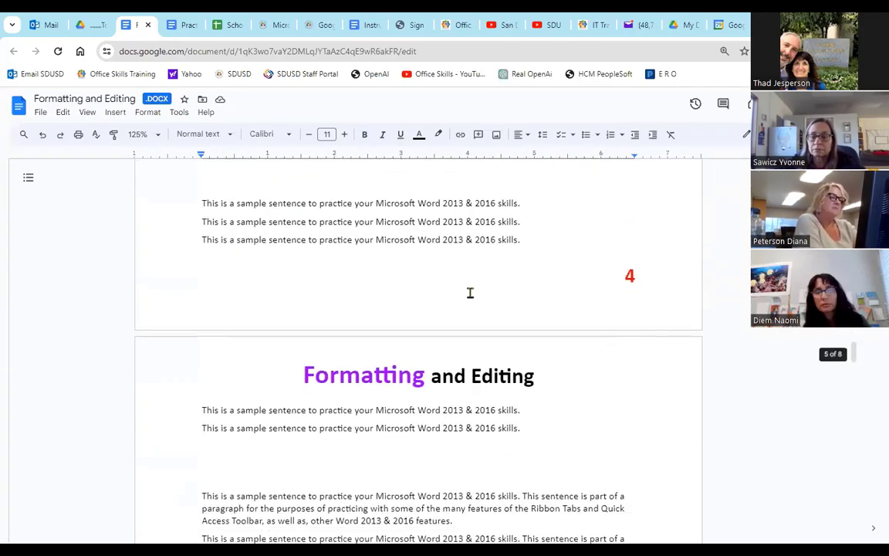
pyautogui.scroll(-10, 470, 293)
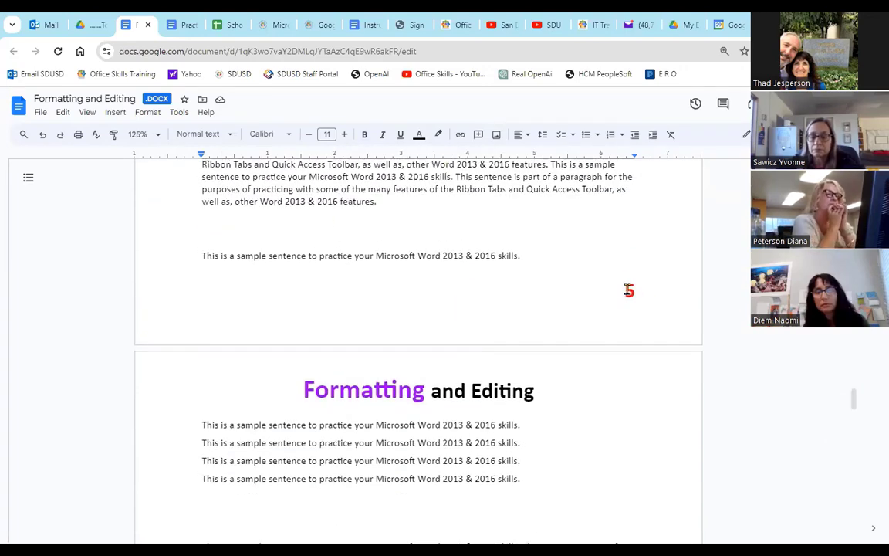
# Change the page number in the footer of page 5 to blue, leave the footer, and check the earlier pages
pyautogui.doubleClick(629, 291)
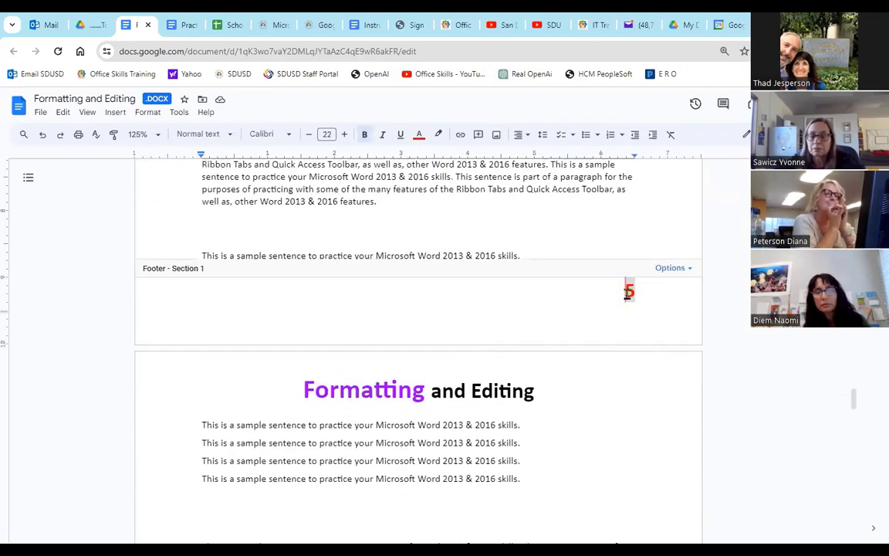
pyautogui.doubleClick(630, 294)
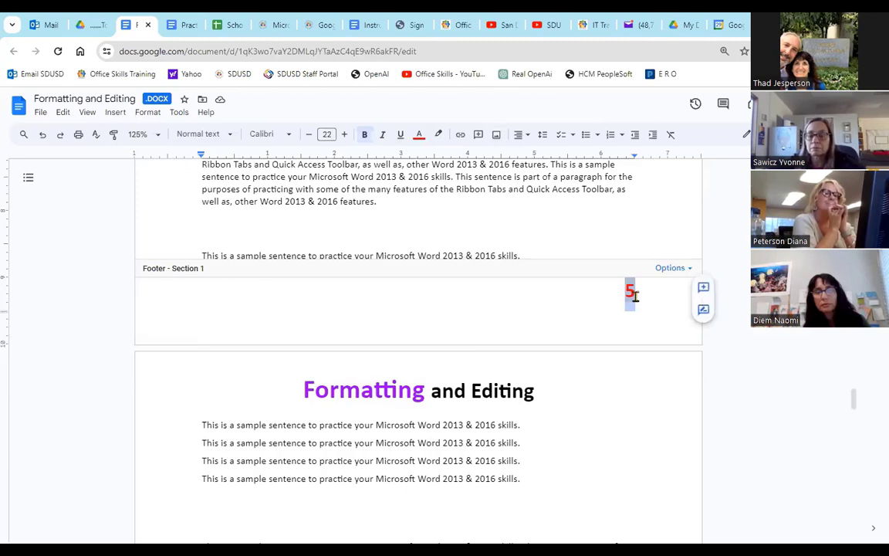
pyautogui.click(419, 135)
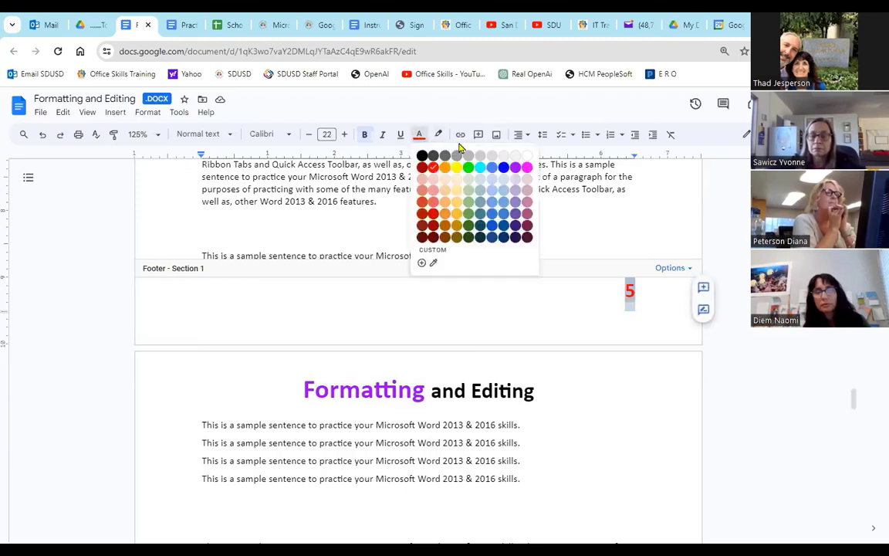
pyautogui.click(504, 168)
pyautogui.click(502, 210)
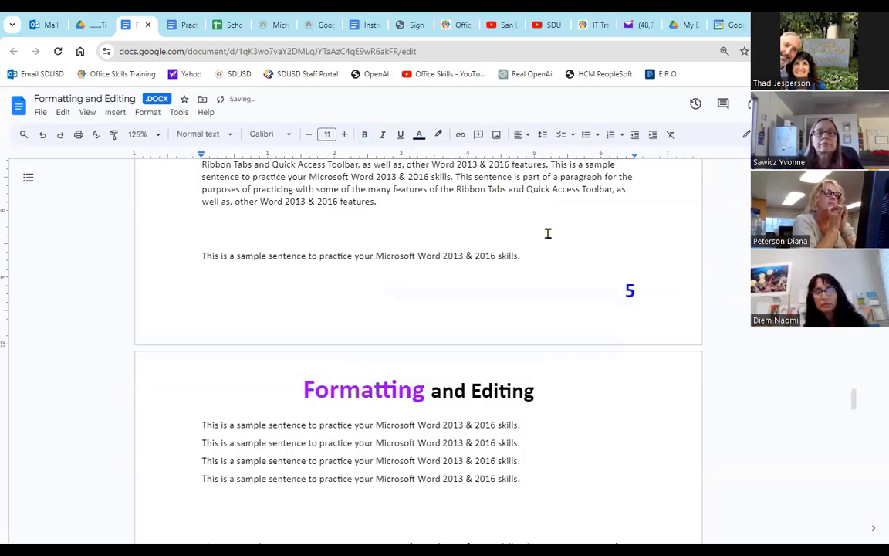
pyautogui.scroll(10, 548, 234)
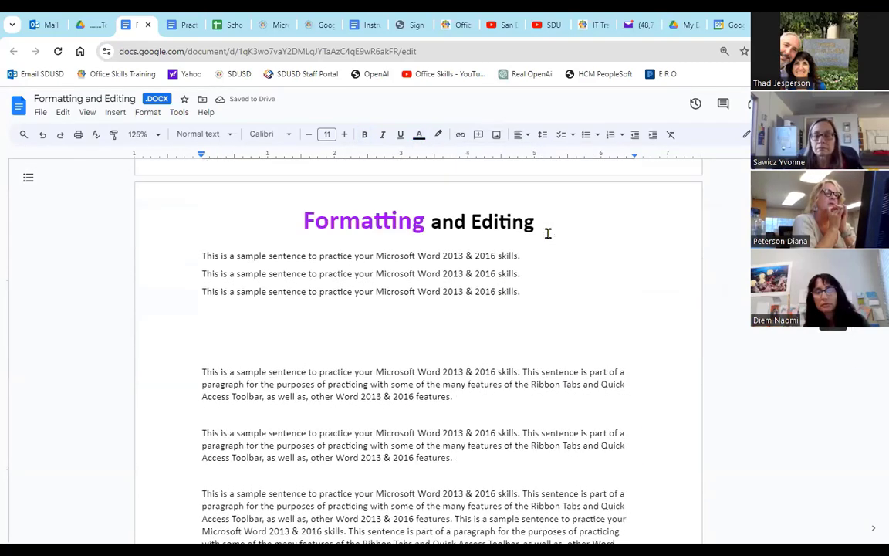
pyautogui.scroll(4, 549, 233)
pyautogui.scroll(-6, 548, 233)
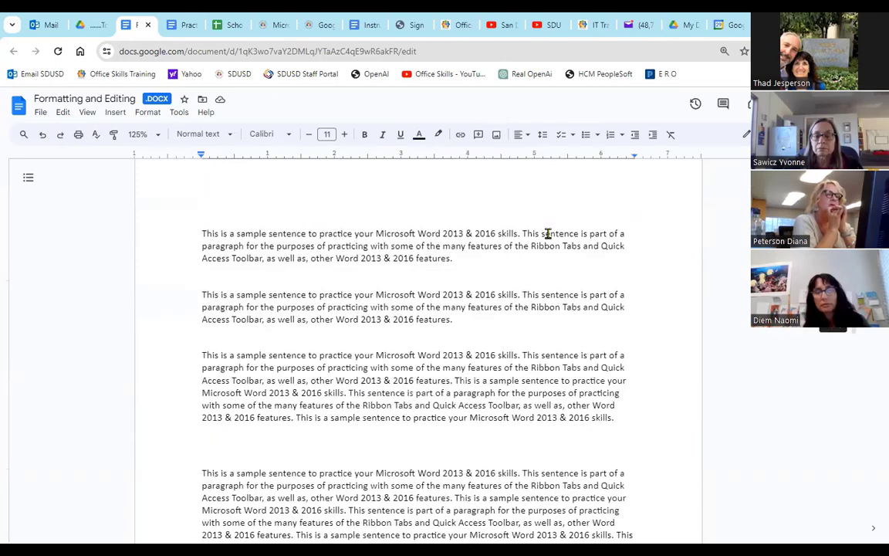
pyautogui.scroll(3, 522, 403)
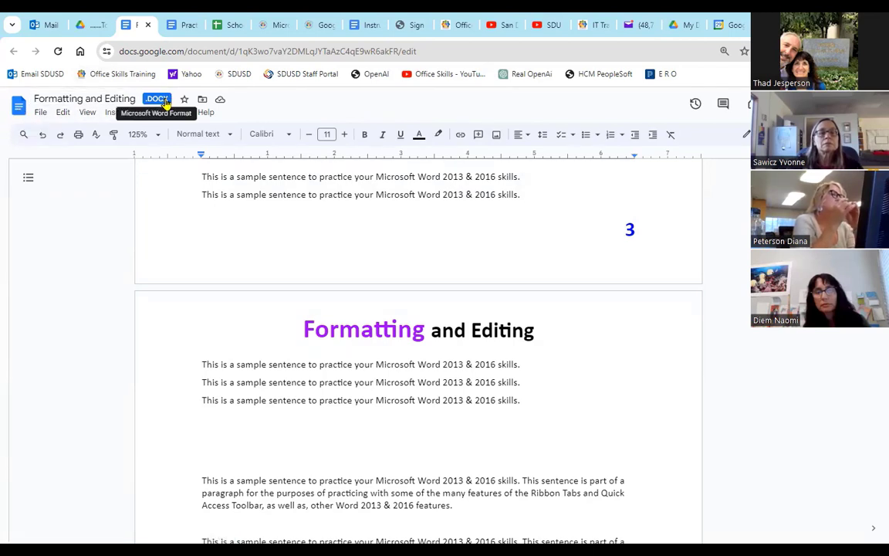
# View the Formatting and Editing file in .......Today's Folder in Google Drive, and return to the open document
pyautogui.click(94, 27)
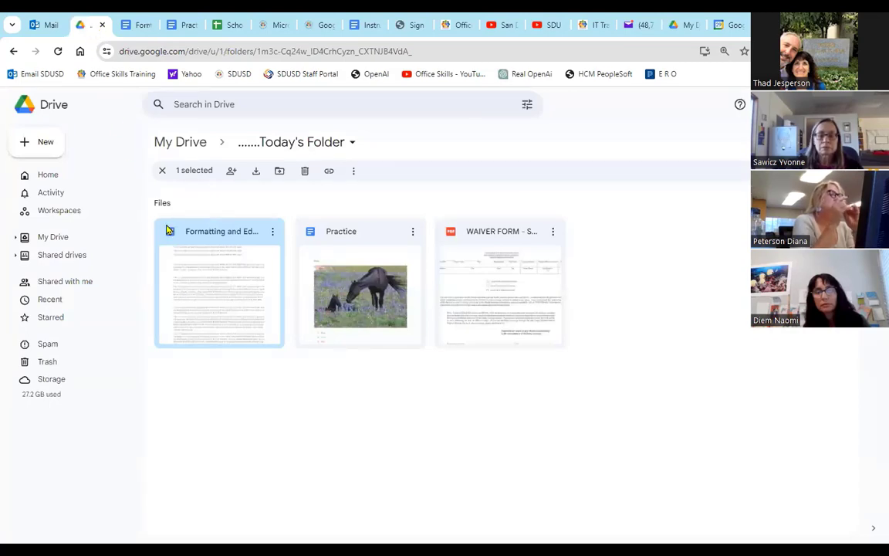
pyautogui.click(138, 26)
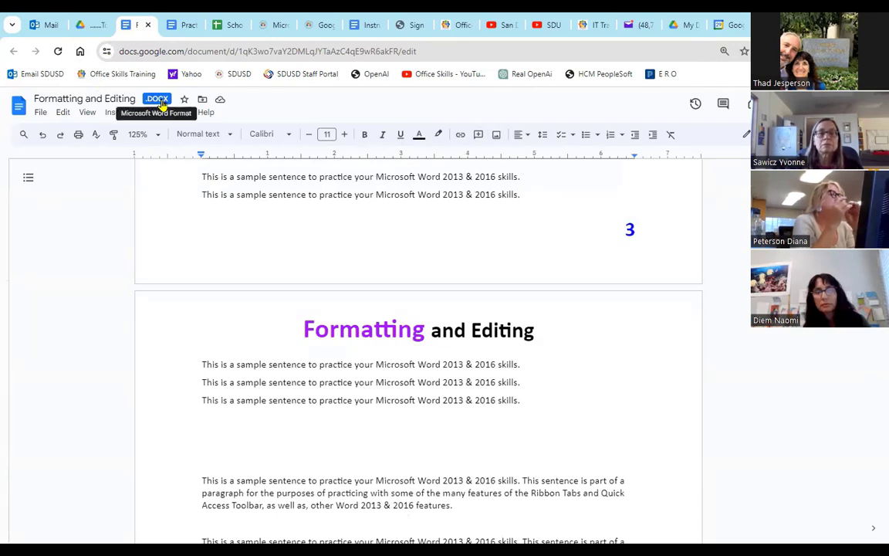
# Save the Formatting and Editing .DOCX file as a Google Docs document and check the first page of the converted copy
pyautogui.click(40, 114)
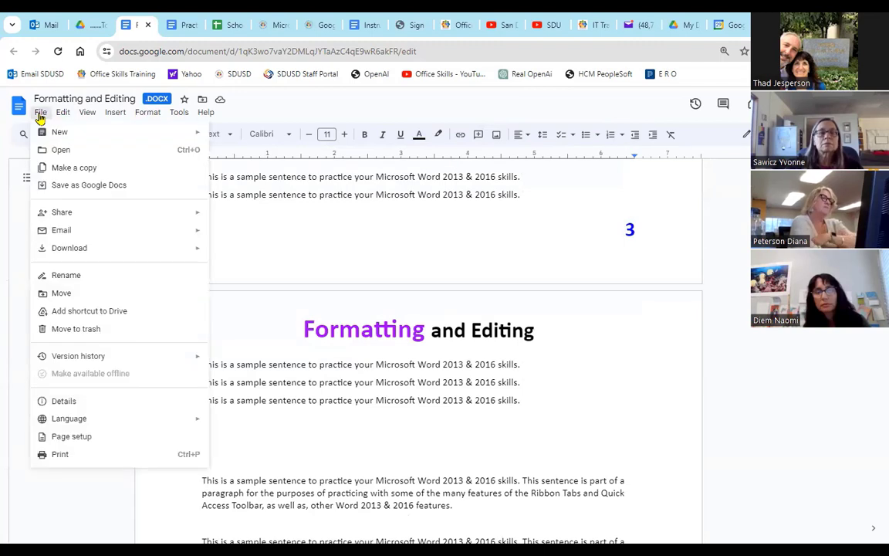
pyautogui.click(112, 193)
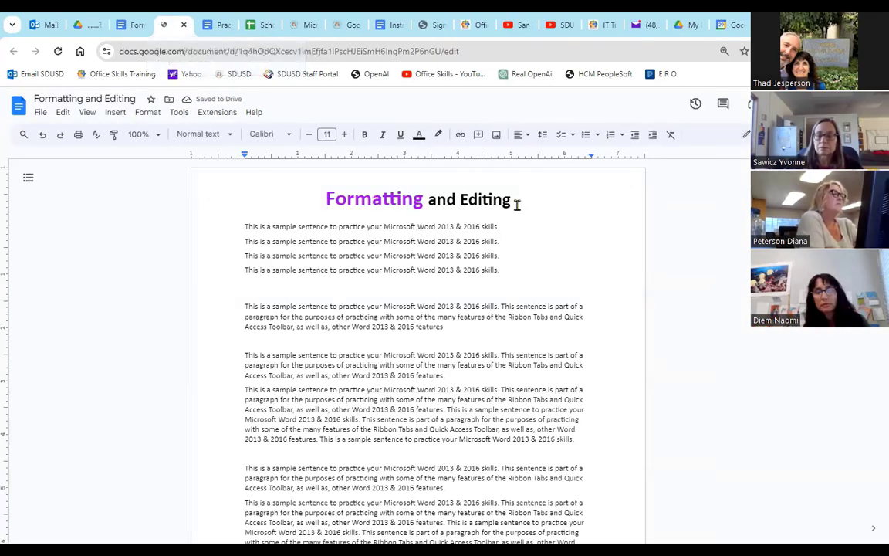
pyautogui.scroll(-10, 479, 349)
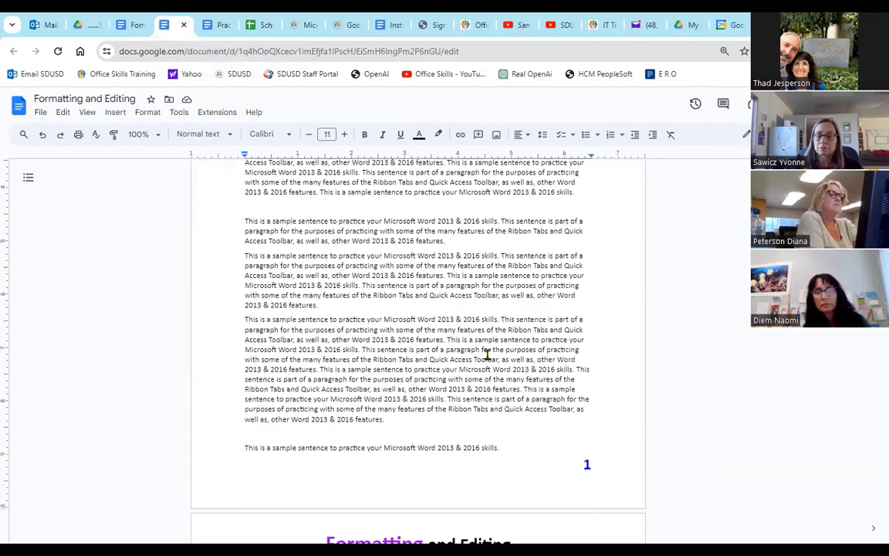
pyautogui.scroll(10, 150, 278)
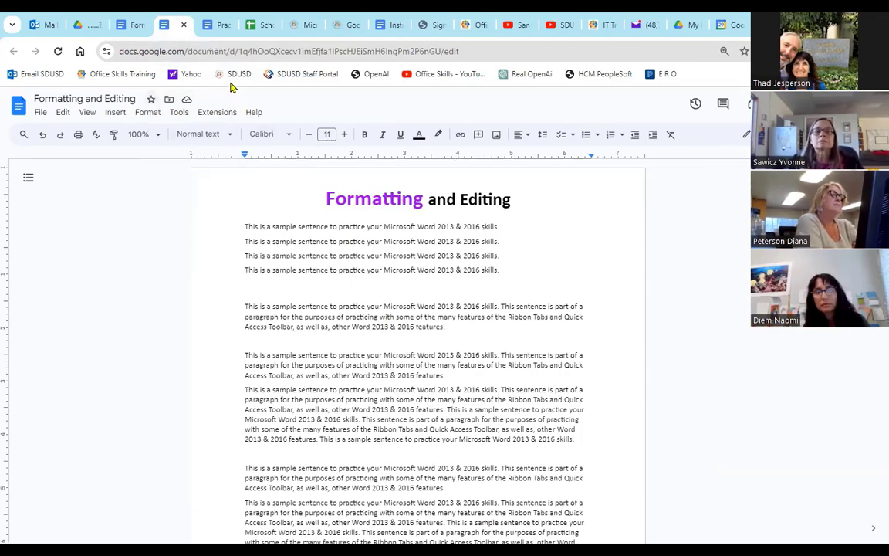
# Compare the original .DOCX file with its Google Docs copy, and view both files in .......Today's Folder in Google Drive
pyautogui.click(139, 28)
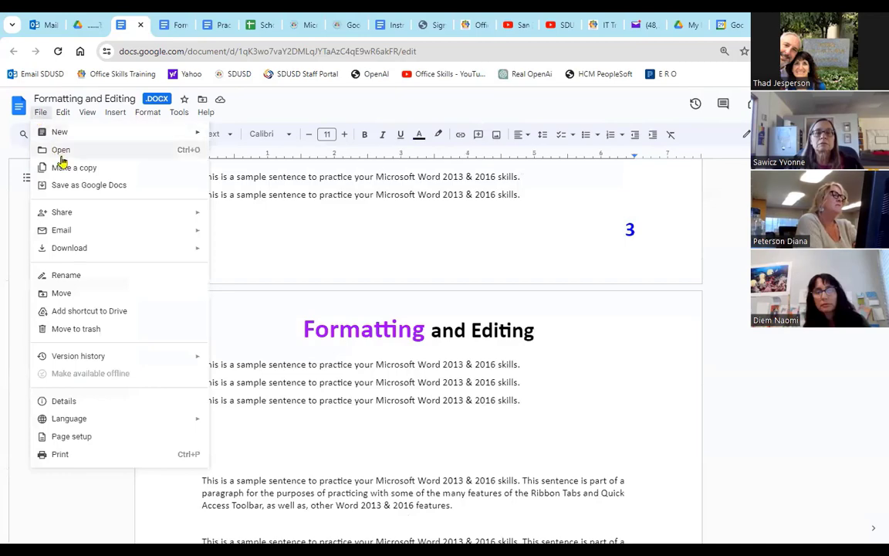
pyautogui.click(176, 28)
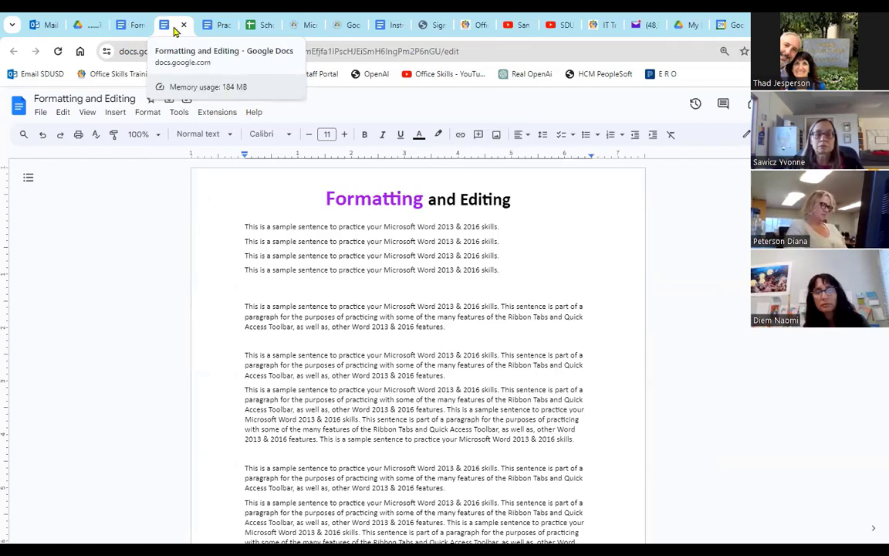
pyautogui.click(90, 28)
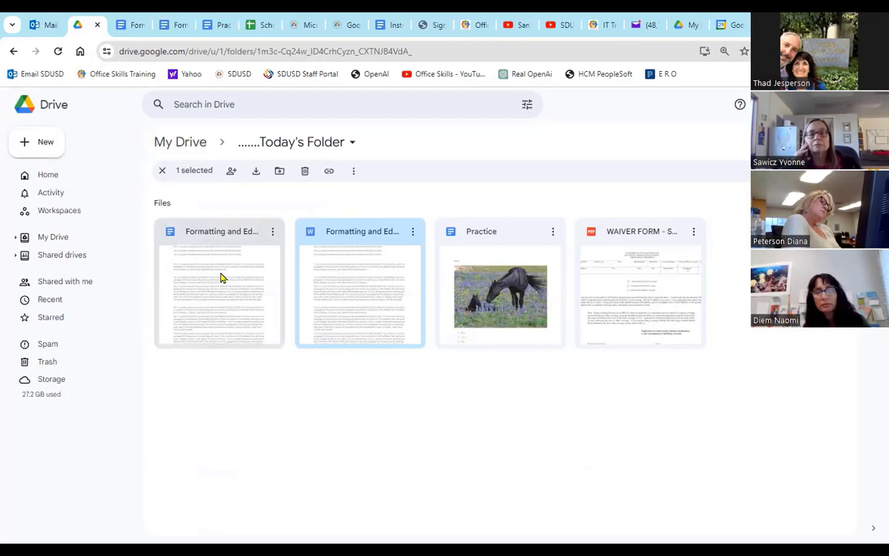
# In the .DOCX document, search the web for horses images and insert the black horse and foal picture within the third sample sentence
pyautogui.click(139, 26)
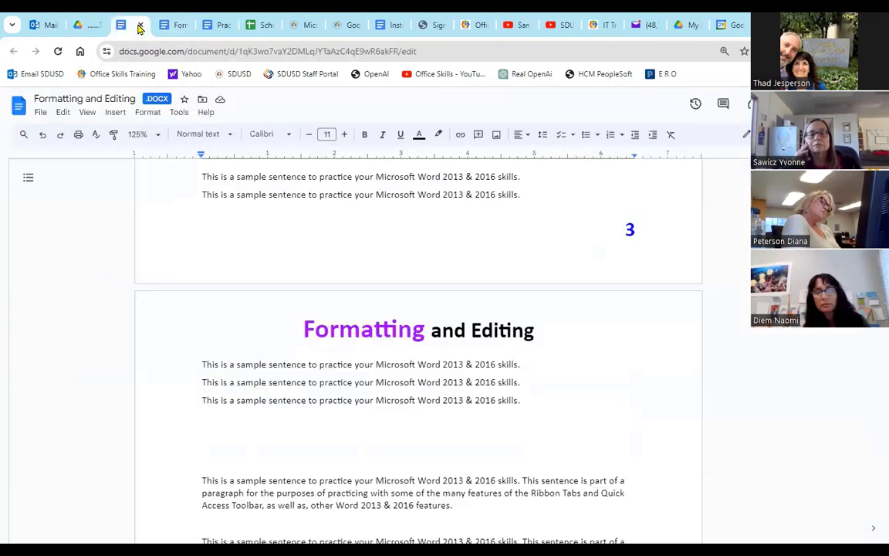
pyautogui.scroll(20, 432, 389)
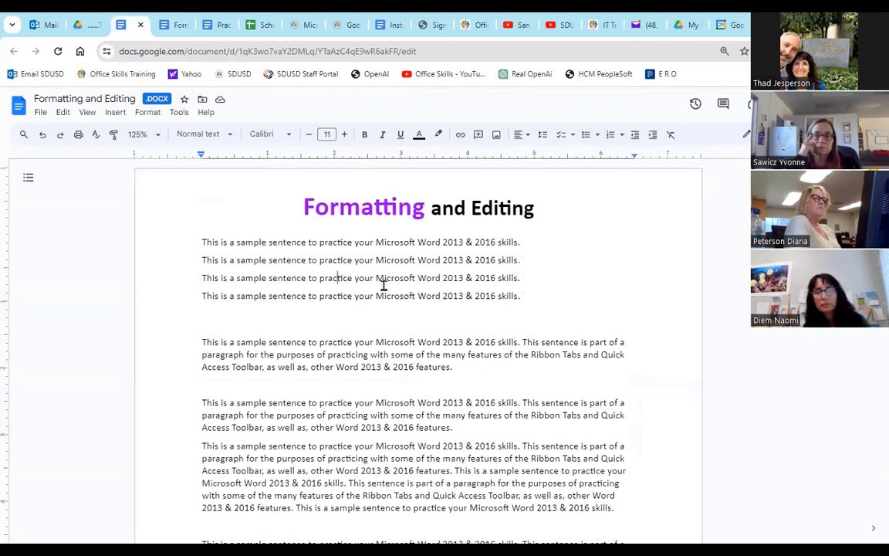
pyautogui.click(498, 144)
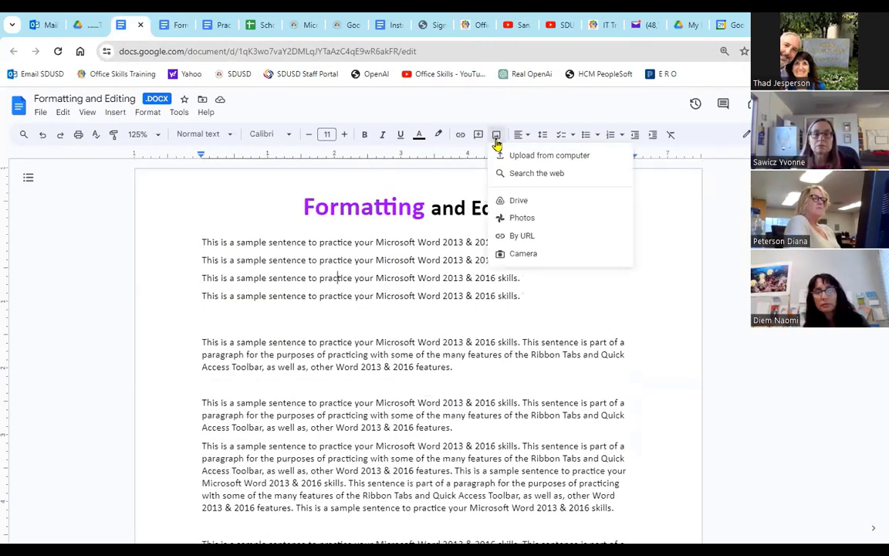
pyautogui.click(533, 174)
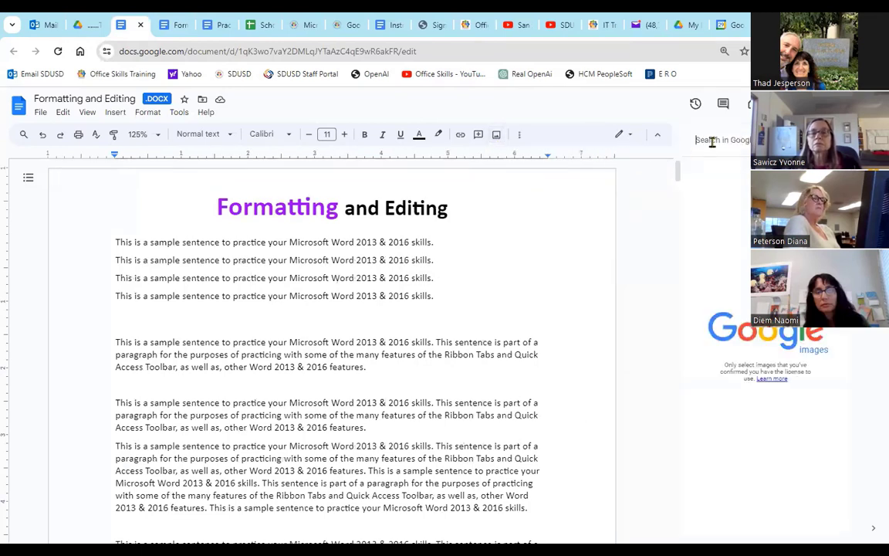
pyautogui.write('horses')
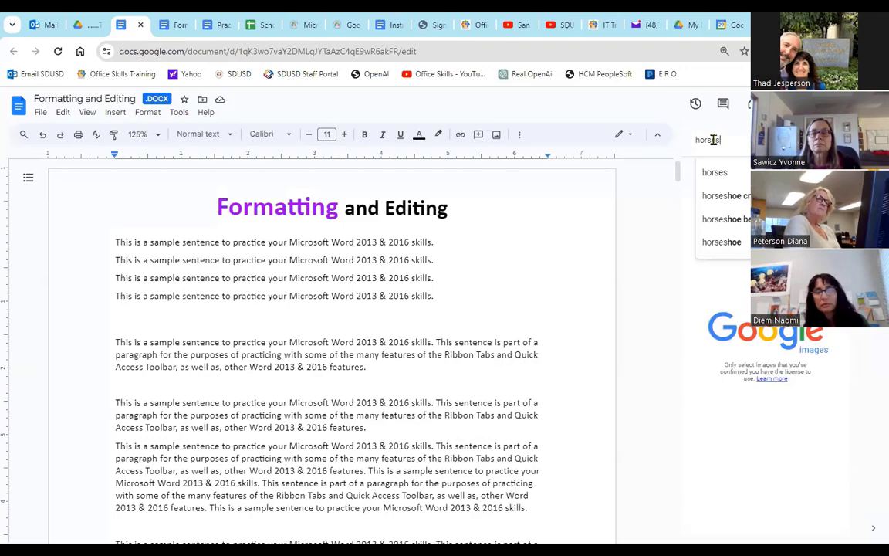
pyautogui.press('Return')
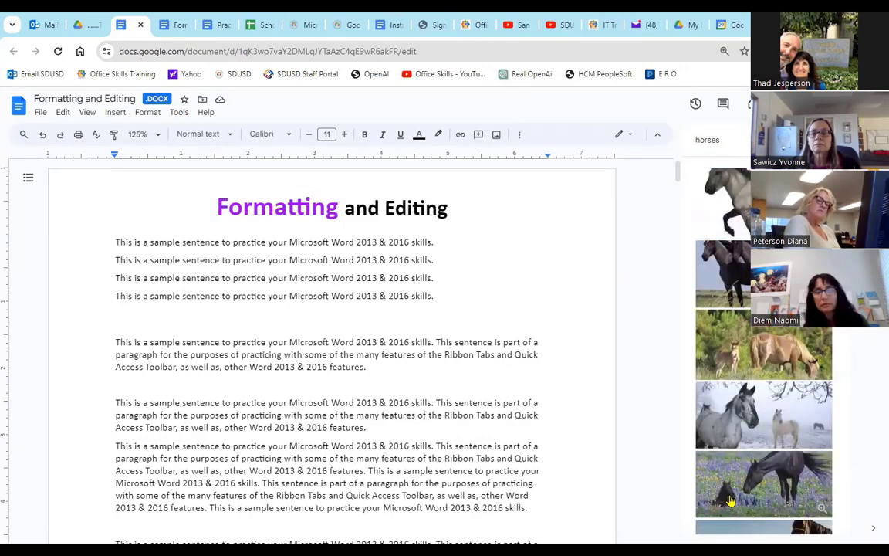
pyautogui.click(730, 500)
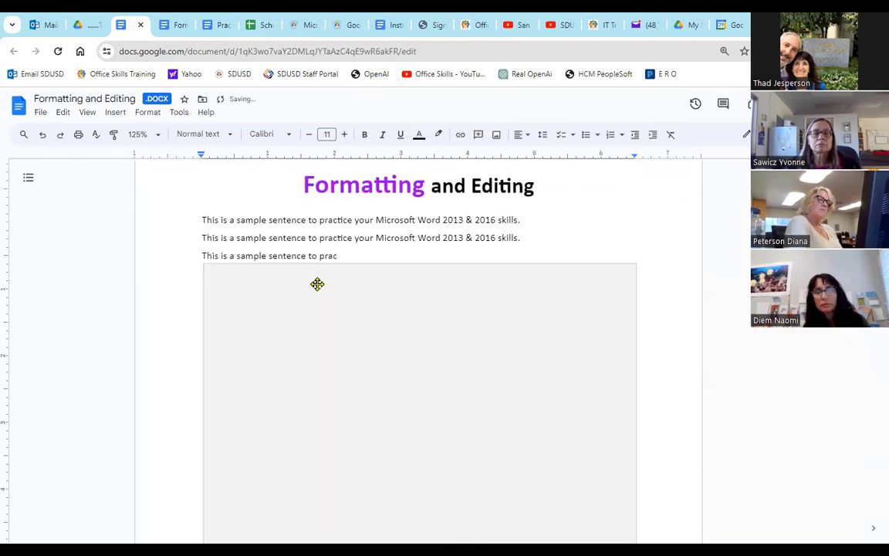
pyautogui.scroll(2, 621, 362)
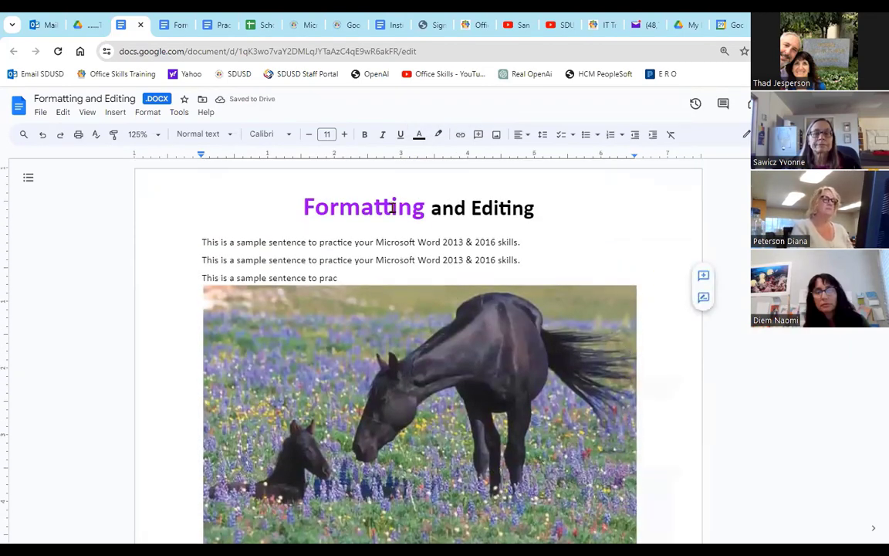
# Reload .......Today's Folder in Google Drive to refresh the thumbnails of the two Formatting and Editing files
pyautogui.click(78, 27)
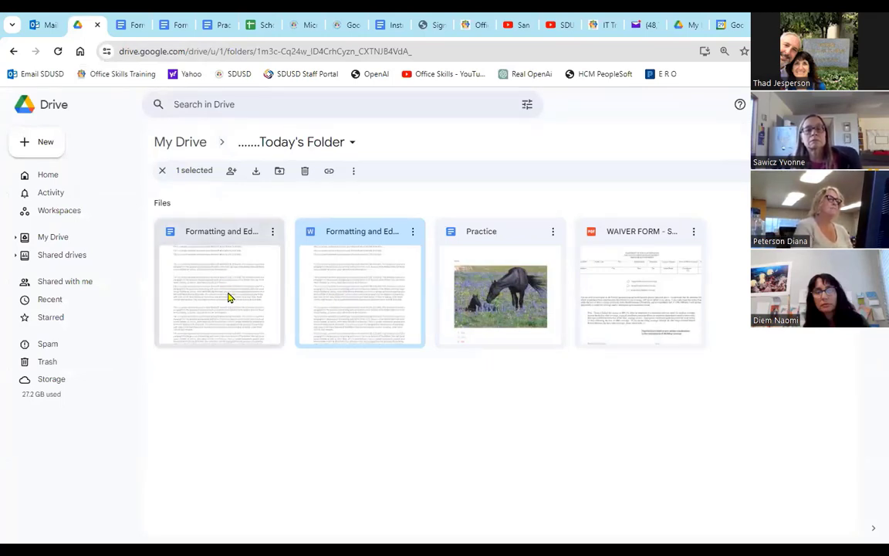
pyautogui.click(58, 52)
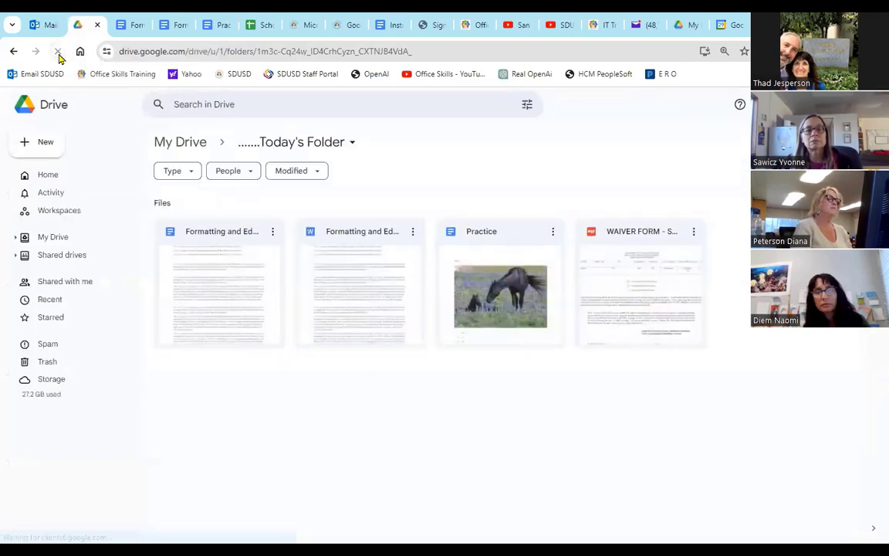
pyautogui.click(56, 53)
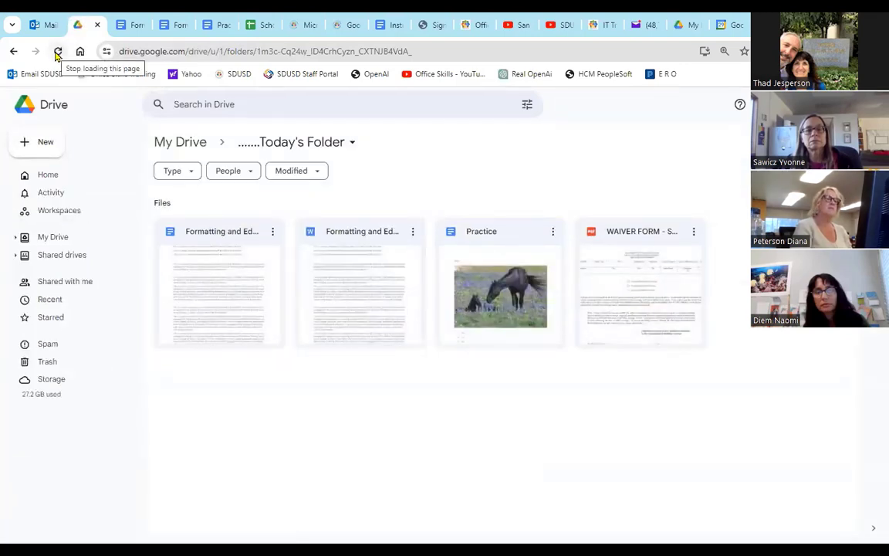
pyautogui.click(56, 52)
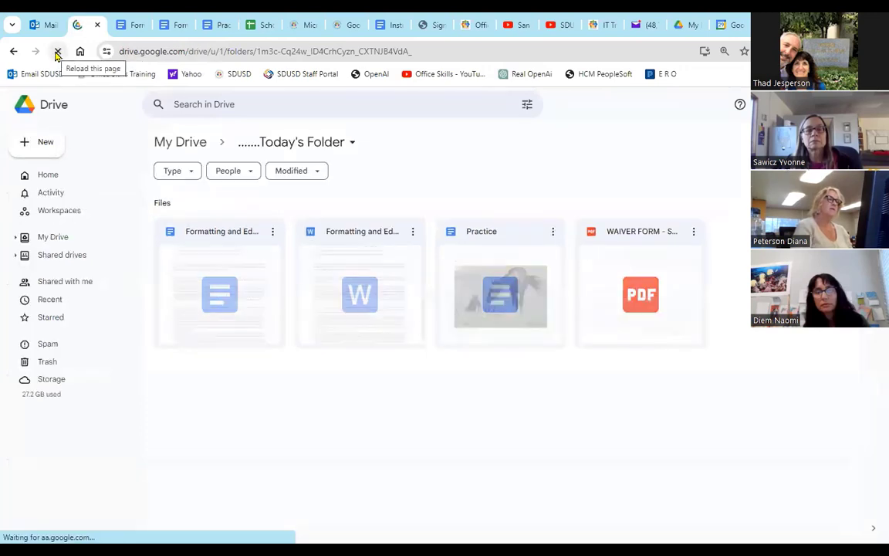
pyautogui.click(56, 52)
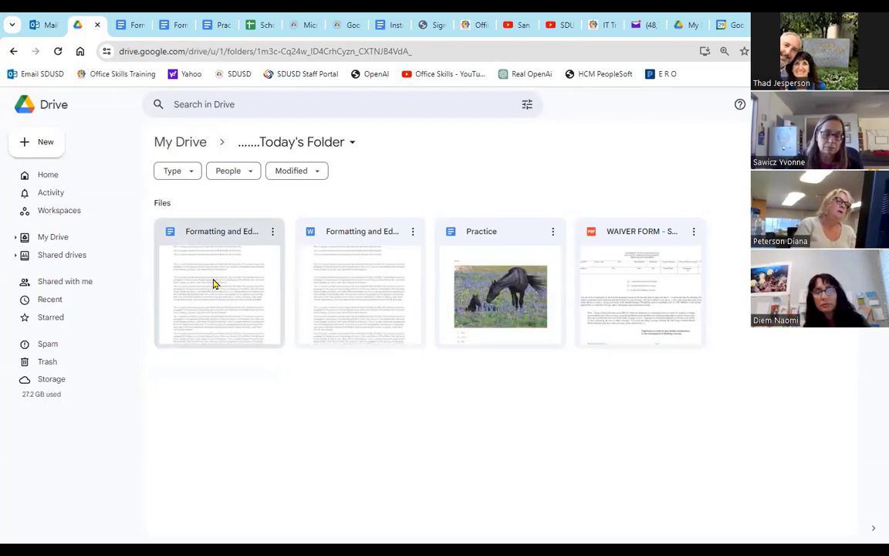
# Compare the Google Docs copy with the edited .DOCX document, and reload the Drive folder again to recheck its thumbnails
pyautogui.click(176, 25)
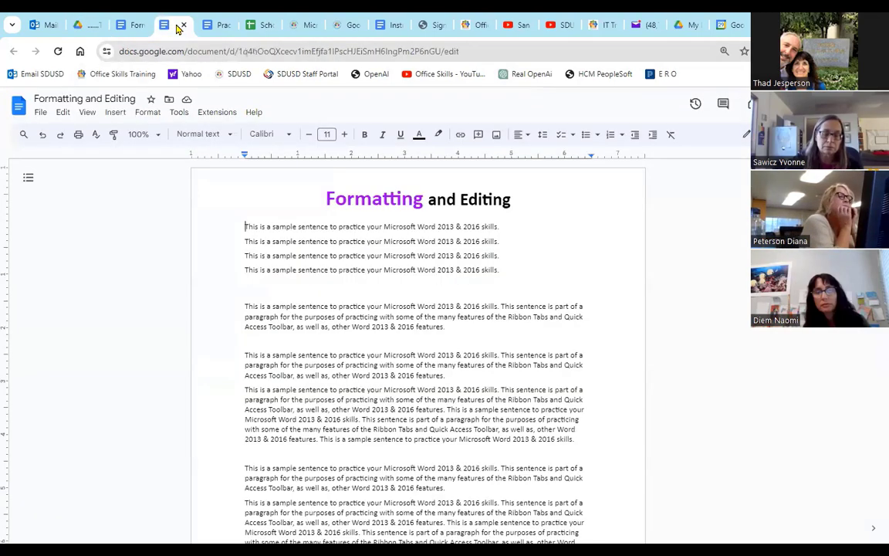
pyautogui.click(127, 25)
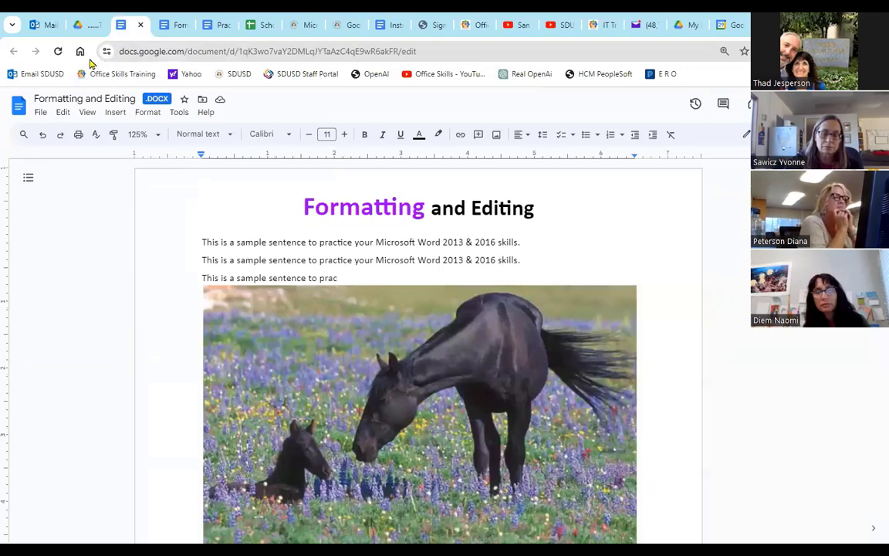
pyautogui.click(85, 26)
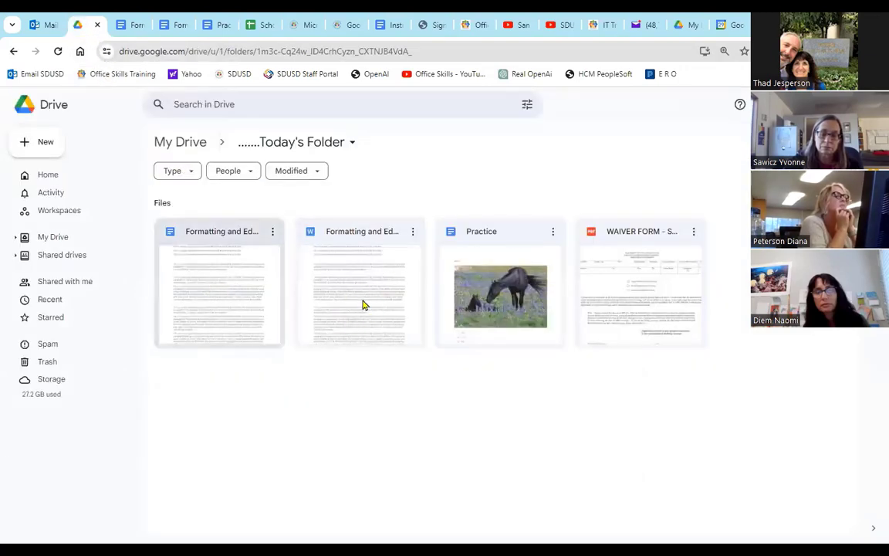
pyautogui.click(58, 51)
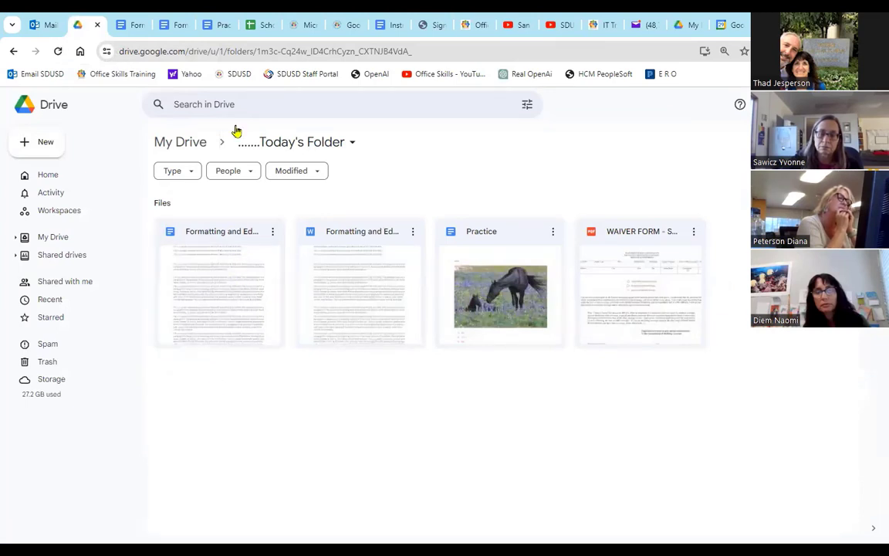
# In the Google Docs copy, select a passage across several paragraphs, the phrase "sentence to practice" and part of "sentence", clearing each selection
pyautogui.click(176, 26)
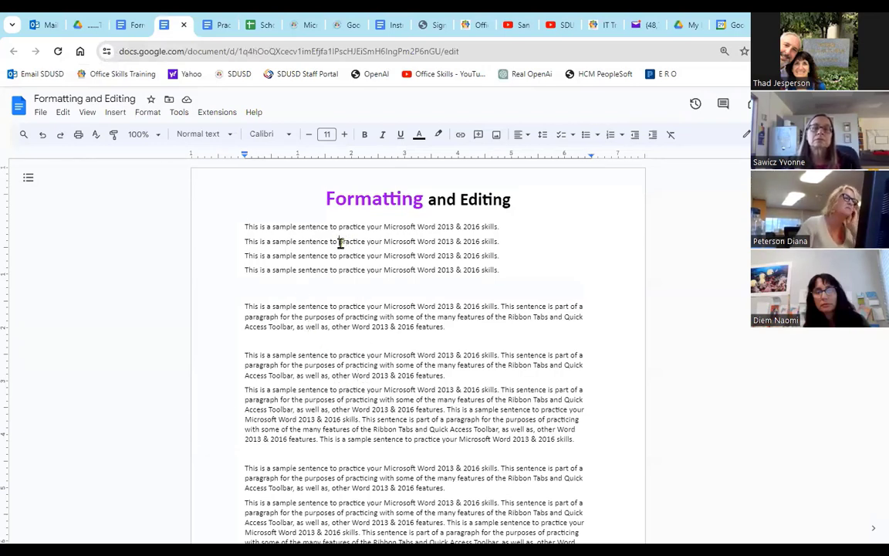
pyautogui.moveTo(340, 243); pyautogui.dragTo(548, 400)
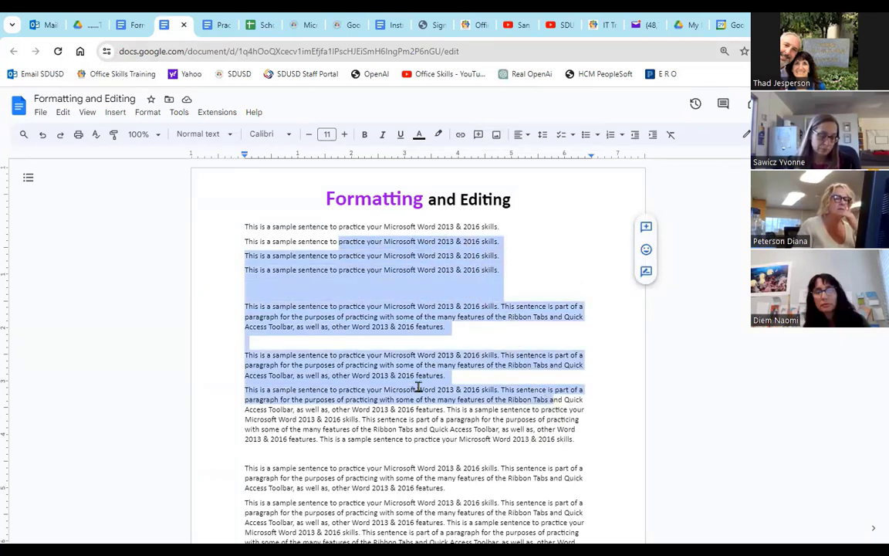
pyautogui.click(397, 378)
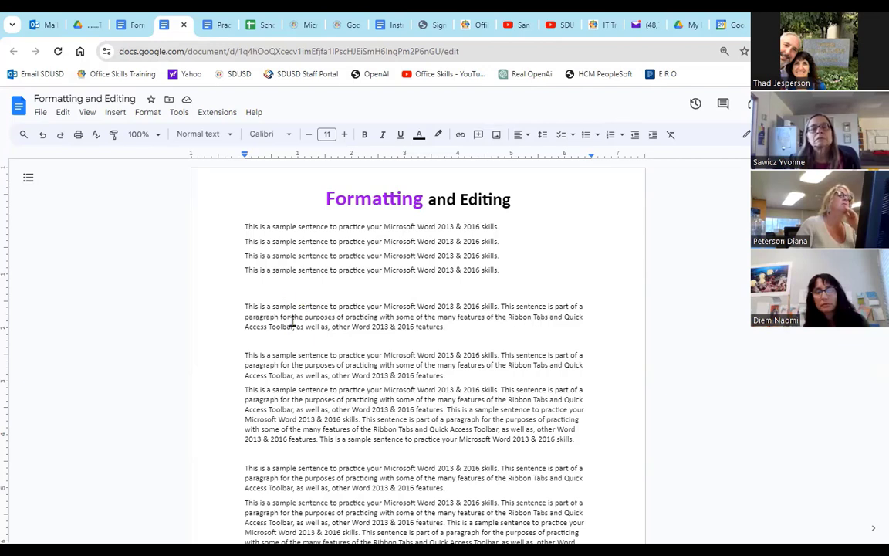
pyautogui.moveTo(298, 307); pyautogui.dragTo(372, 307)
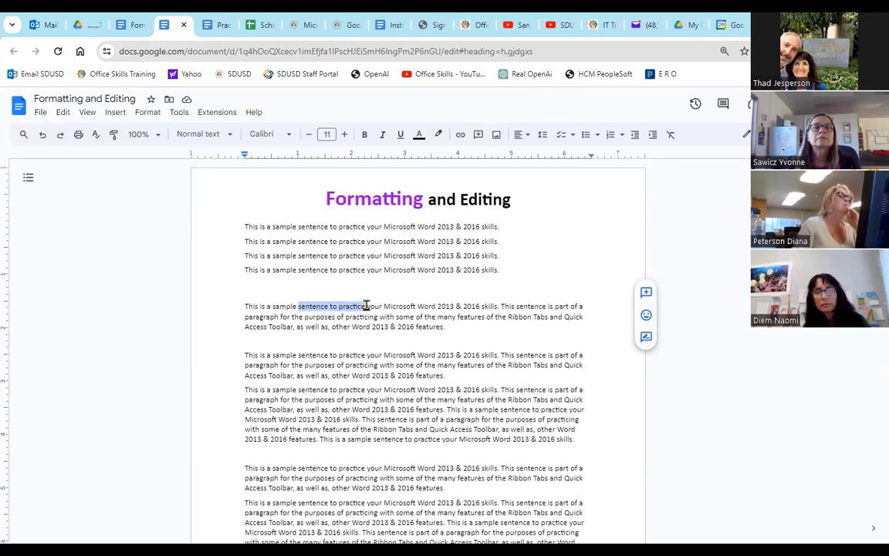
pyautogui.moveTo(367, 306); pyautogui.dragTo(365, 306)
pyautogui.click(396, 307)
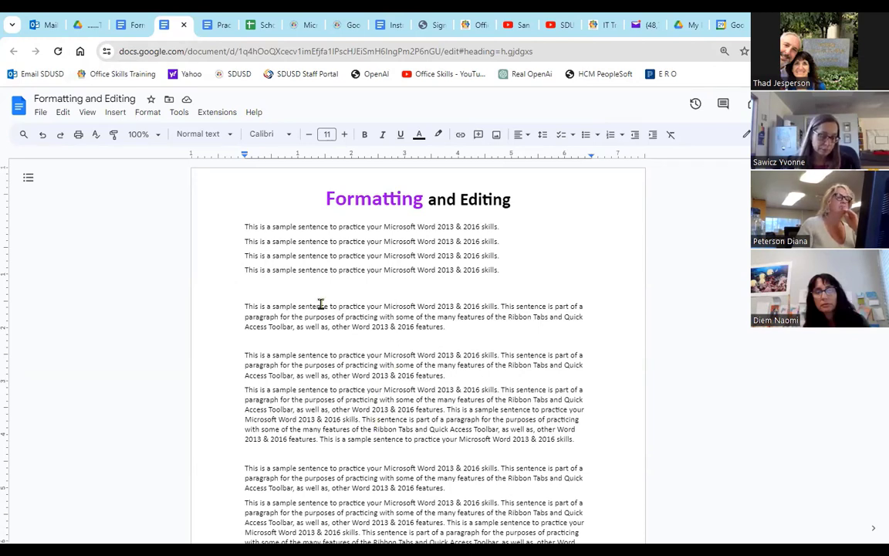
pyautogui.moveTo(298, 308); pyautogui.dragTo(325, 312)
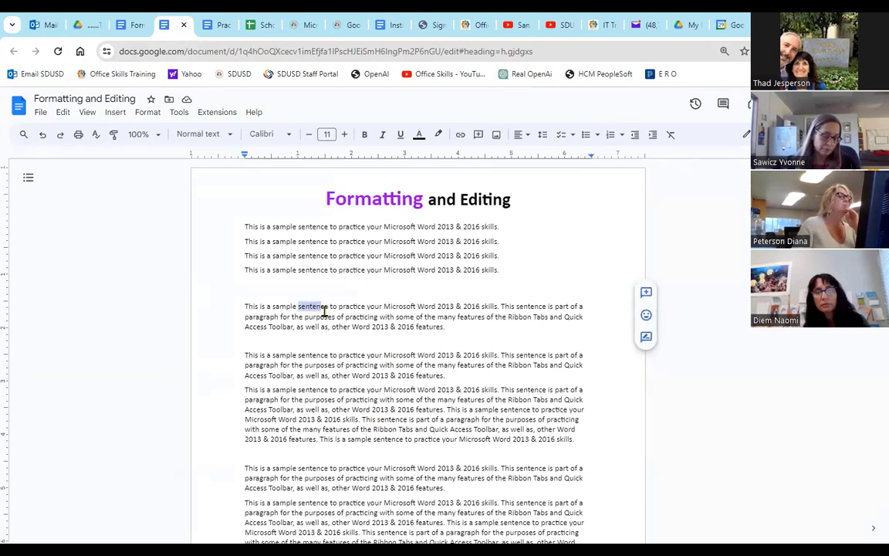
pyautogui.click(357, 392)
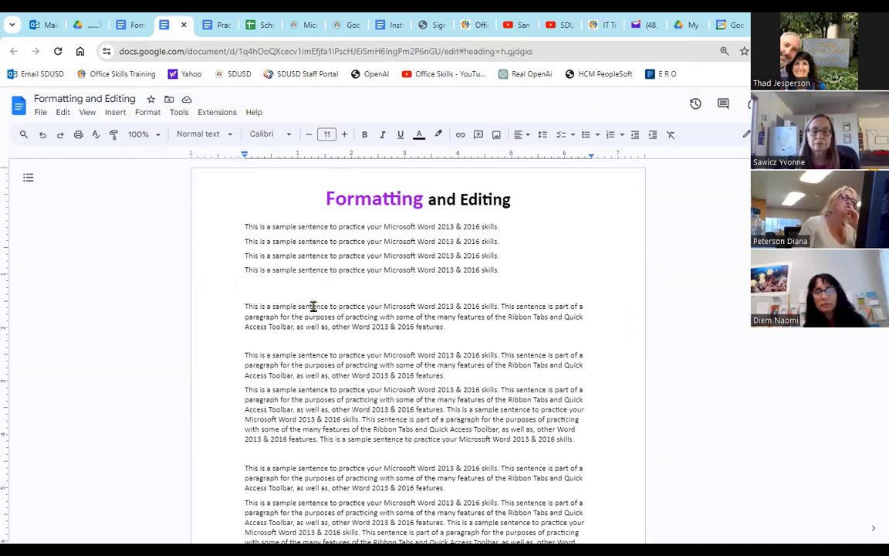
# Select single whole words one after another: "sentence", "Microsoft" and "Word" in the first paragraph, and "practice" in the third sample sentence
pyautogui.doubleClick(314, 308)
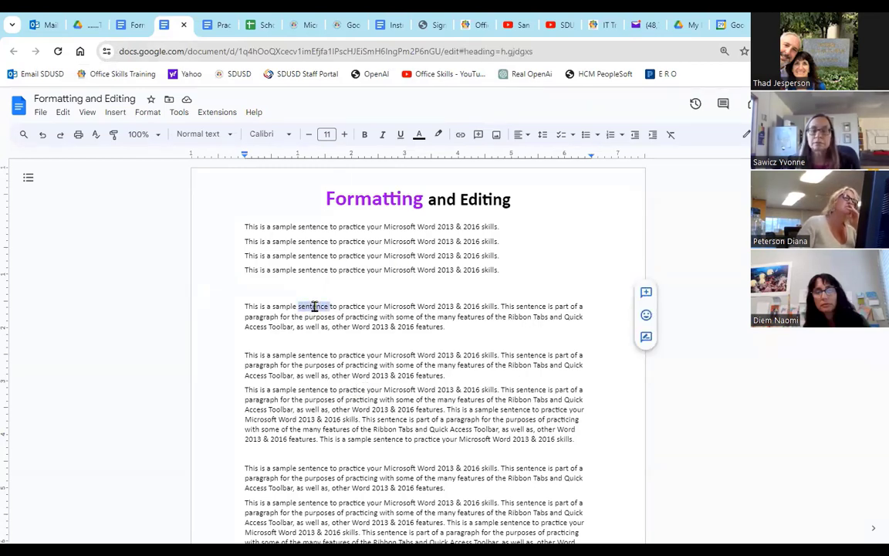
pyautogui.doubleClick(398, 307)
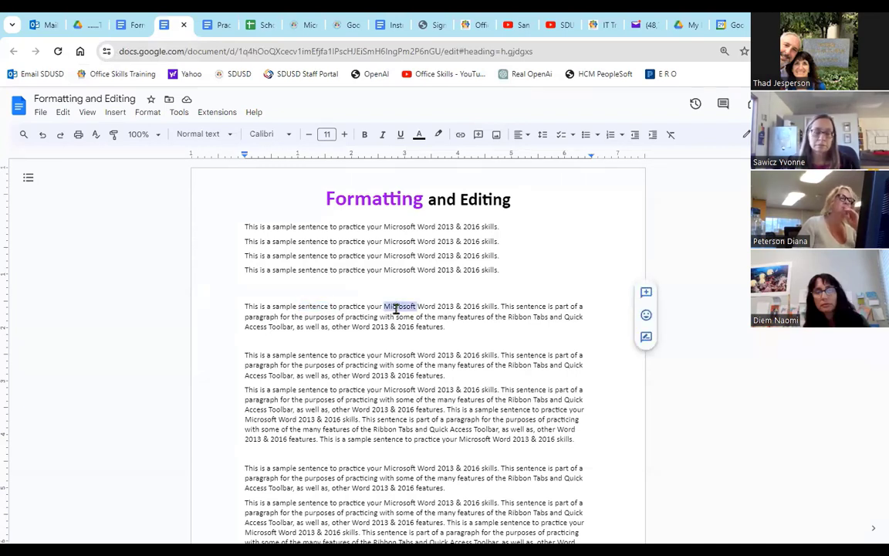
pyautogui.doubleClick(360, 327)
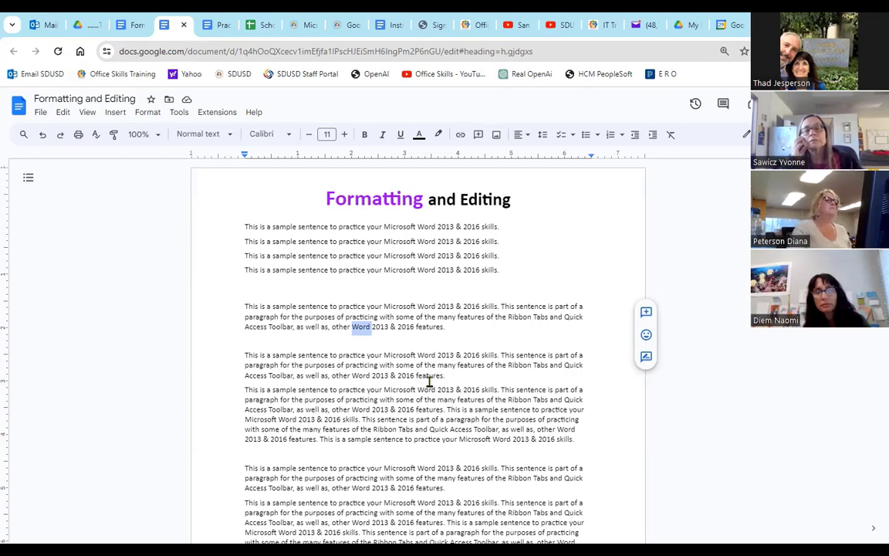
pyautogui.doubleClick(353, 257)
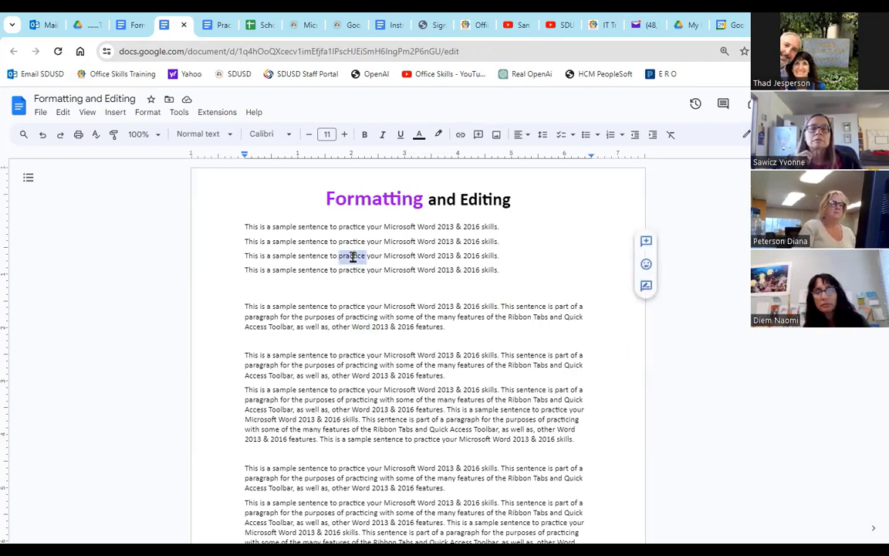
# Select whole paragraphs one after another: the third sample sentence, the first three-line paragraph, the six-line paragraph below it and the longest paragraph on page 1
pyautogui.click(319, 257)
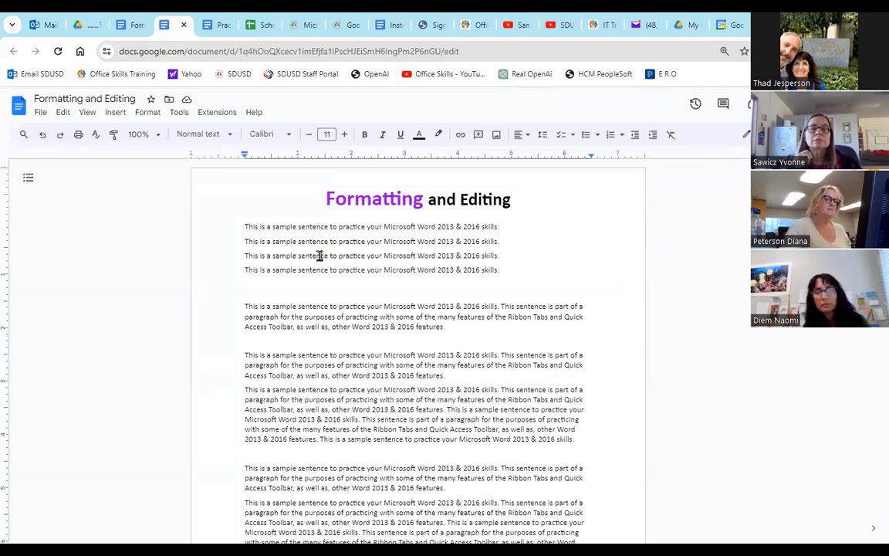
pyautogui.tripleClick(320, 256)
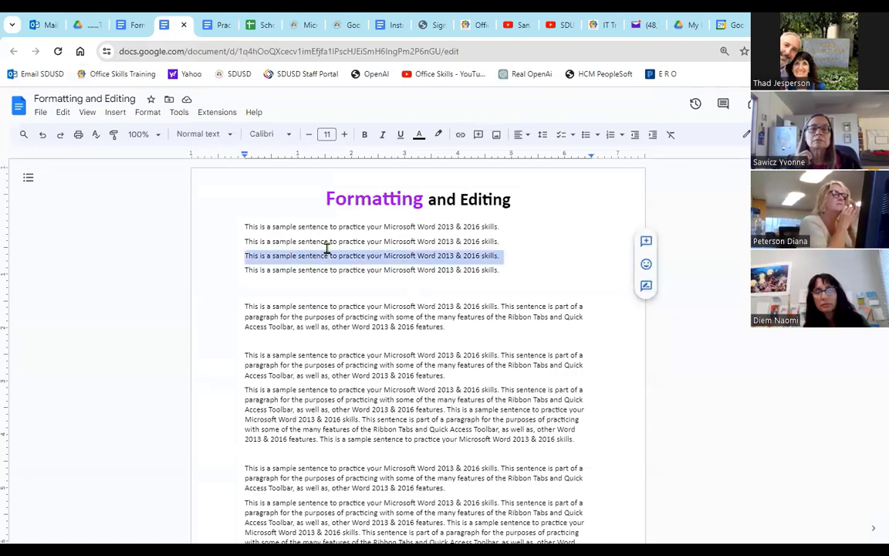
pyautogui.tripleClick(317, 322)
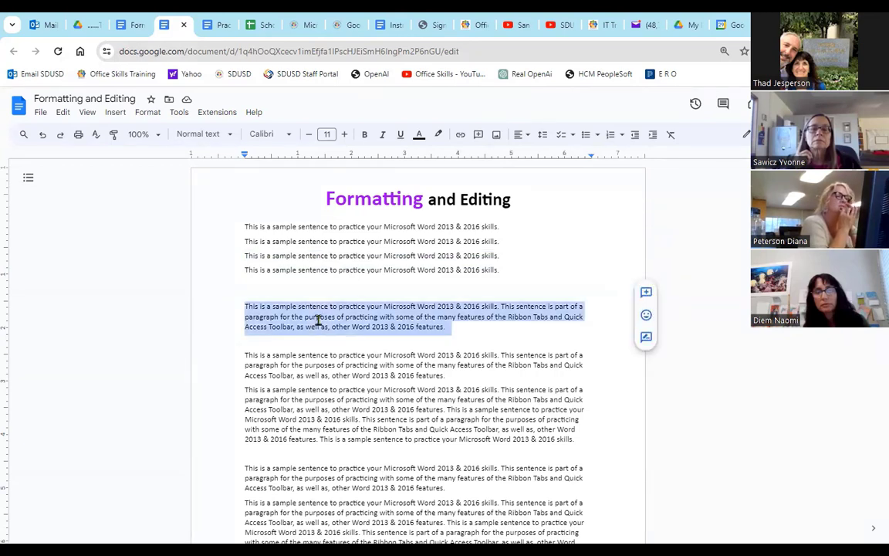
pyautogui.tripleClick(341, 409)
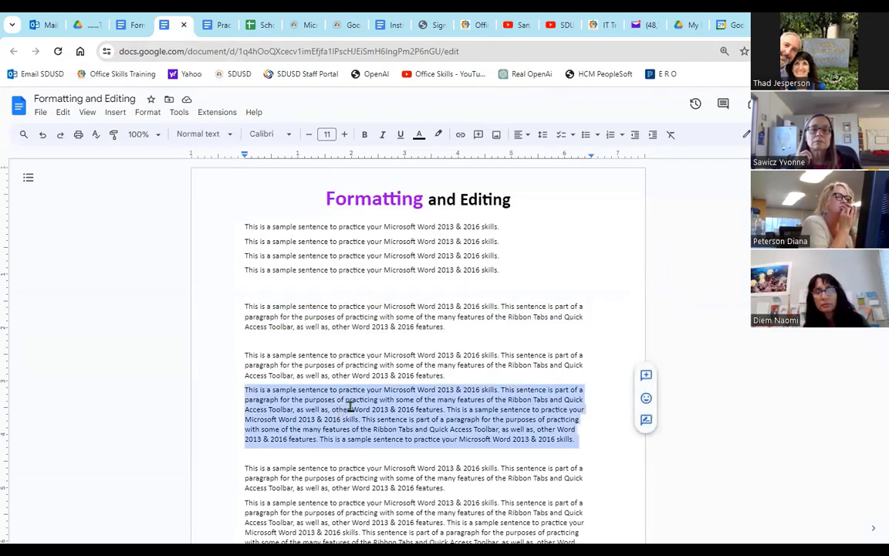
pyautogui.scroll(-4, 350, 407)
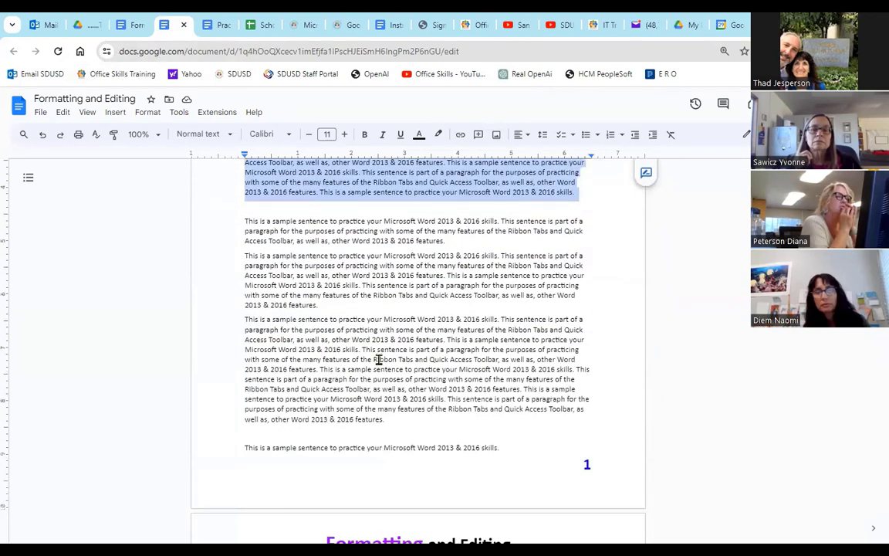
pyautogui.tripleClick(378, 359)
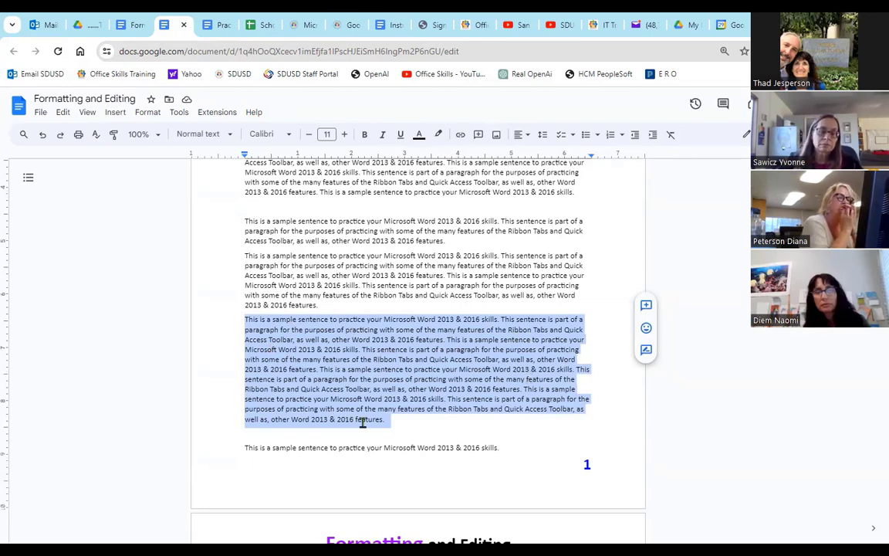
# In the second sample sentence, select the word "sentence" and the entire line in turn, and clear the selection
pyautogui.scroll(3, 364, 421)
pyautogui.scroll(3, 411, 300)
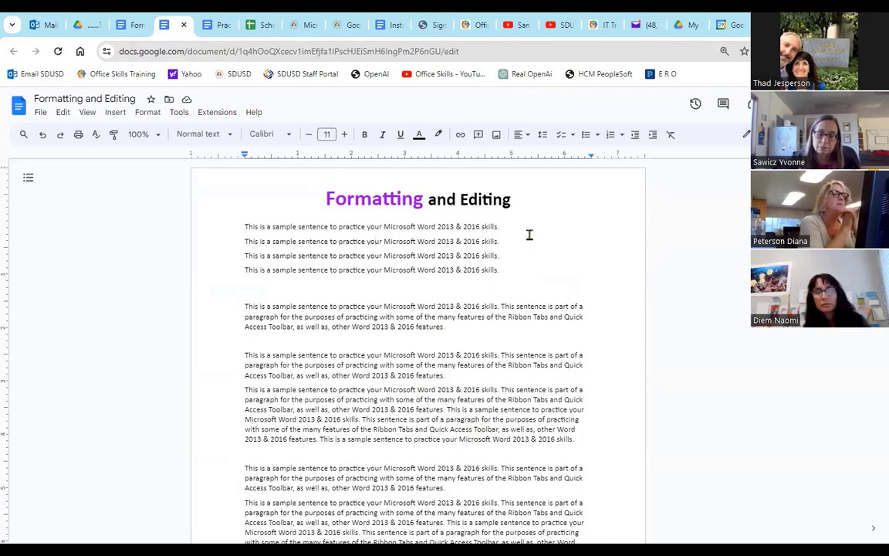
pyautogui.doubleClick(308, 241)
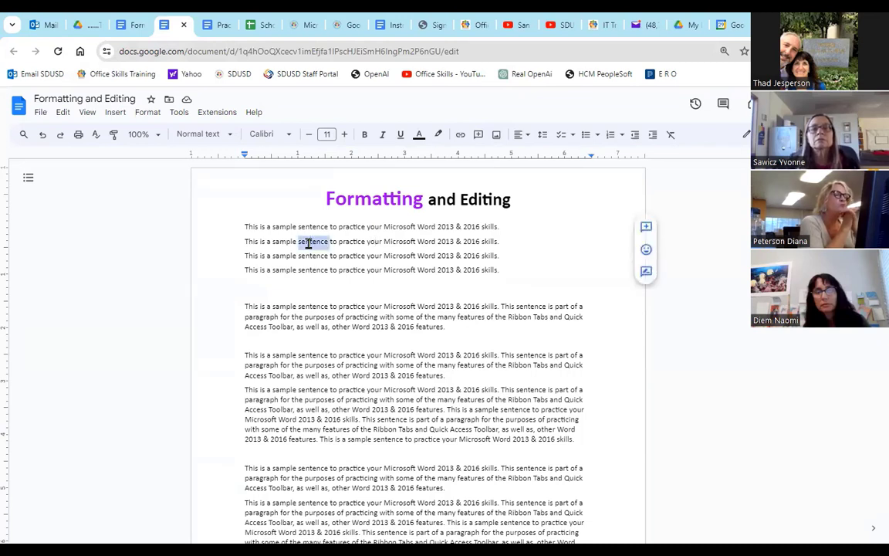
pyautogui.click(350, 242)
pyautogui.tripleClick(350, 242)
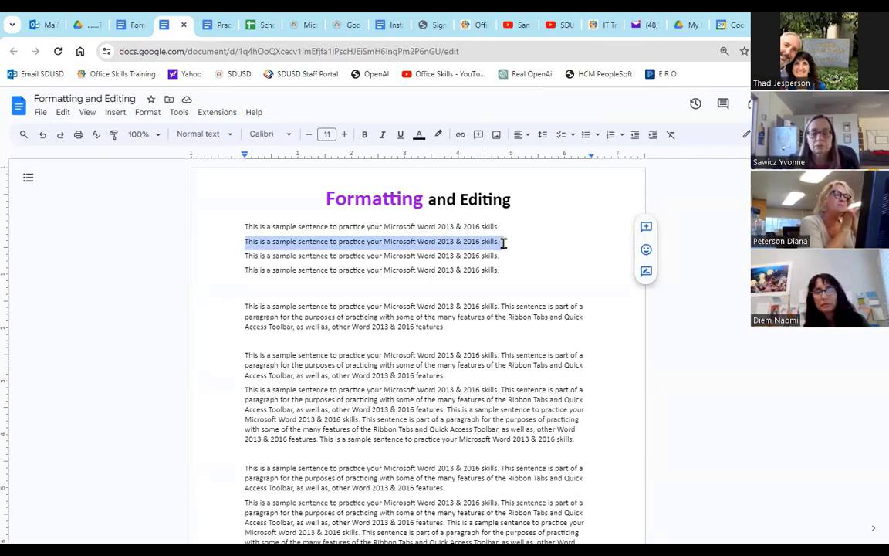
pyautogui.click(437, 378)
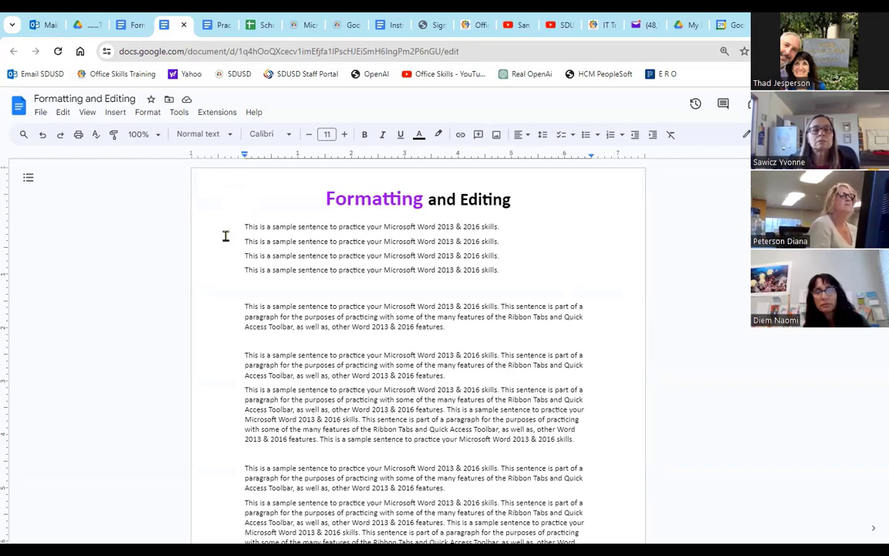
# Select the first sample sentence and then all four sample sentences under the title, clearing each selection
pyautogui.moveTo(213, 225); pyautogui.dragTo(213, 238)
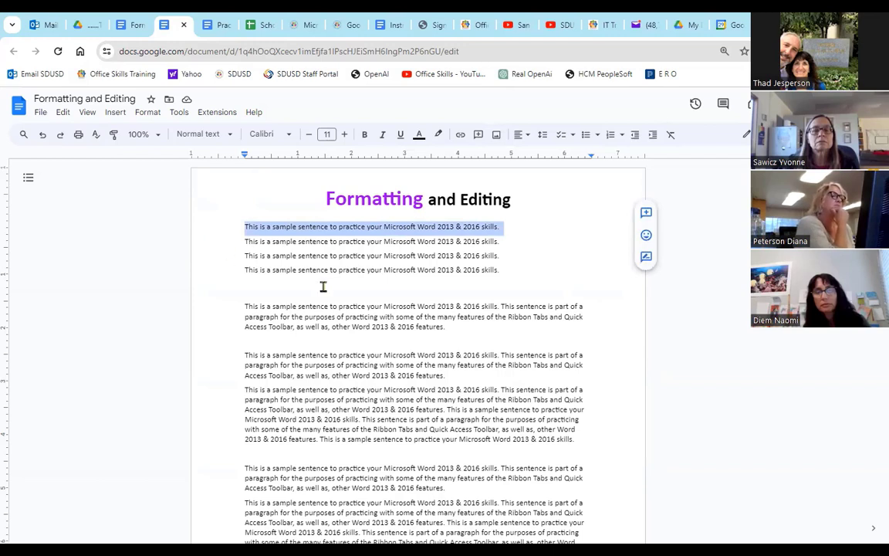
pyautogui.click(307, 225)
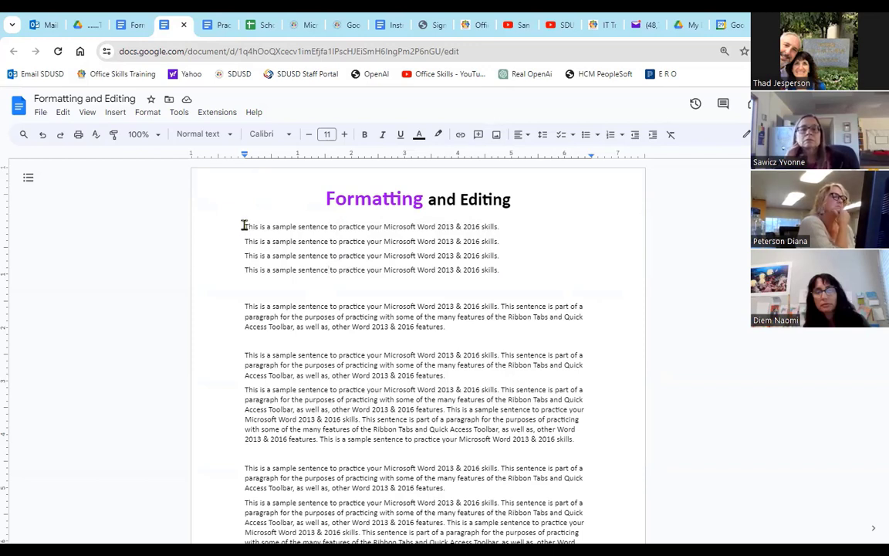
pyautogui.moveTo(243, 224); pyautogui.dragTo(504, 272)
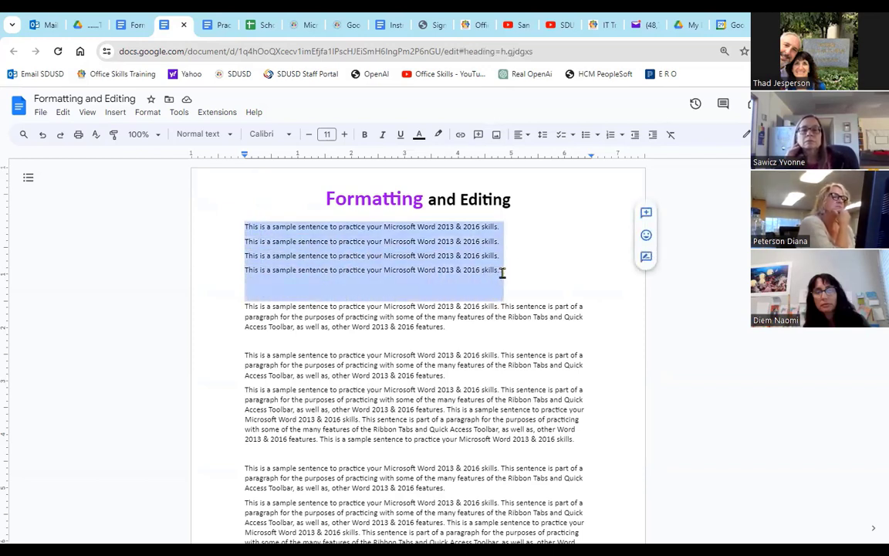
pyautogui.click(458, 248)
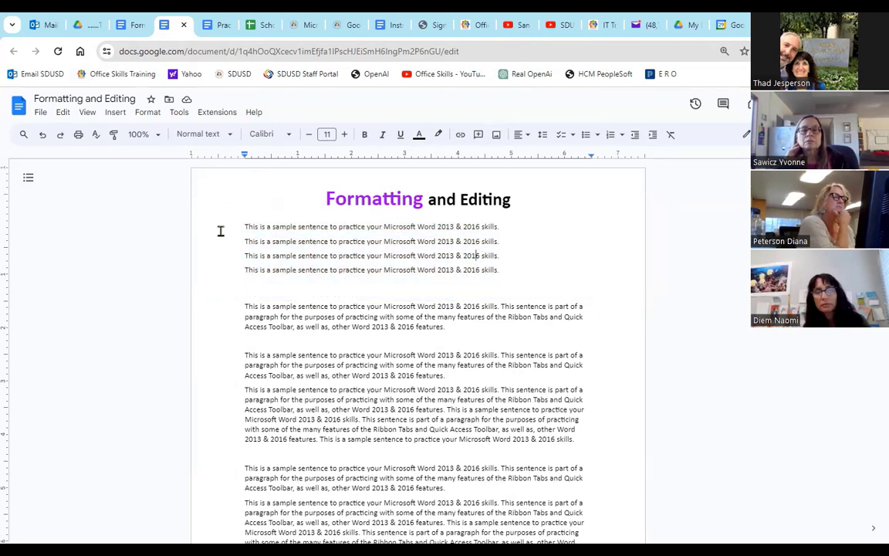
# From the page margin, select the first three-line paragraph twice, then "2013" at a line start in the longest paragraph on page 1
pyautogui.moveTo(220, 231); pyautogui.dragTo(219, 346)
pyautogui.click(223, 313)
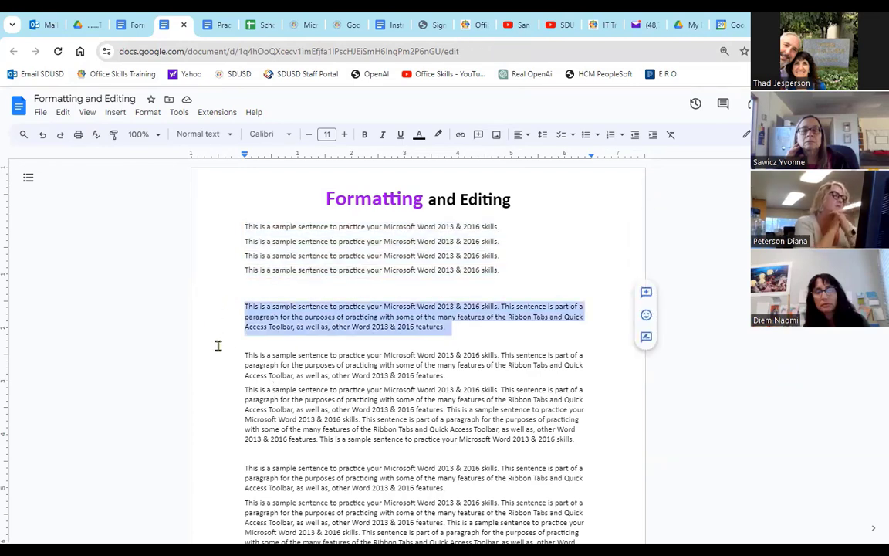
pyautogui.click(266, 342)
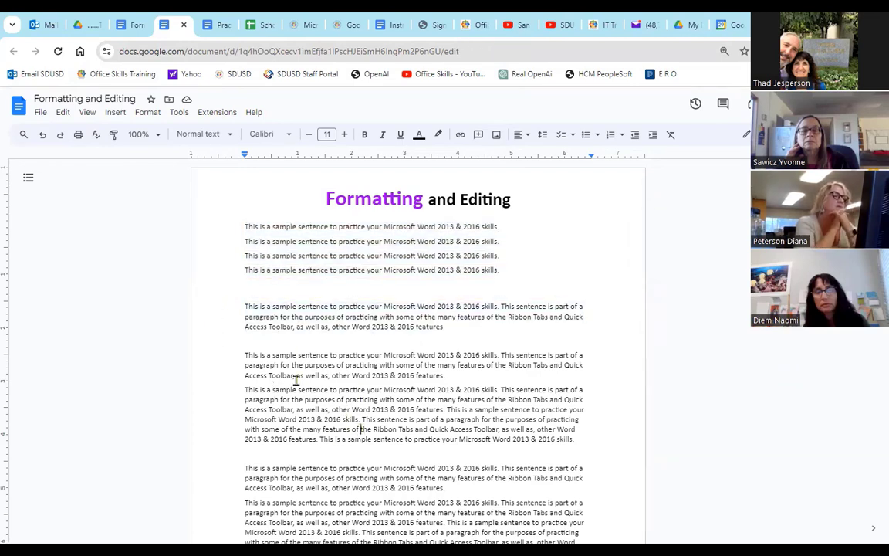
pyautogui.tripleClick(210, 314)
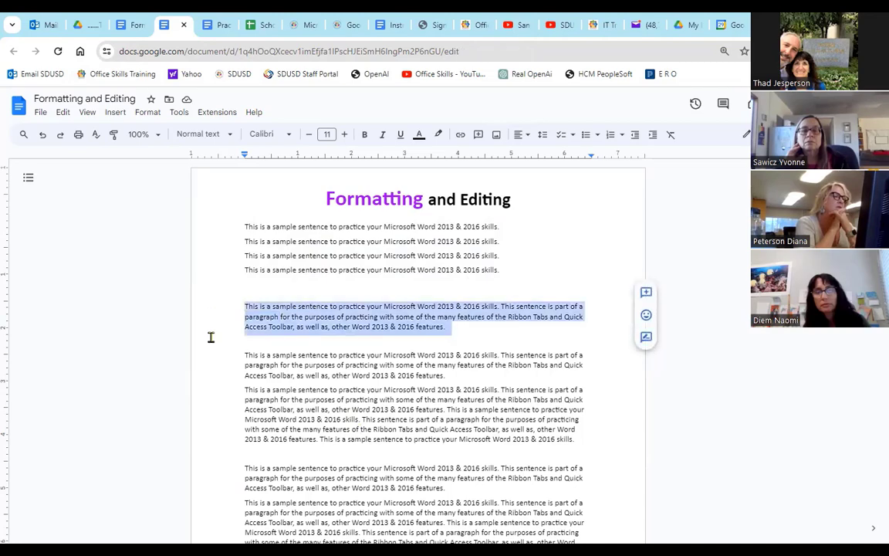
pyautogui.scroll(-3, 232, 437)
pyautogui.doubleClick(220, 368)
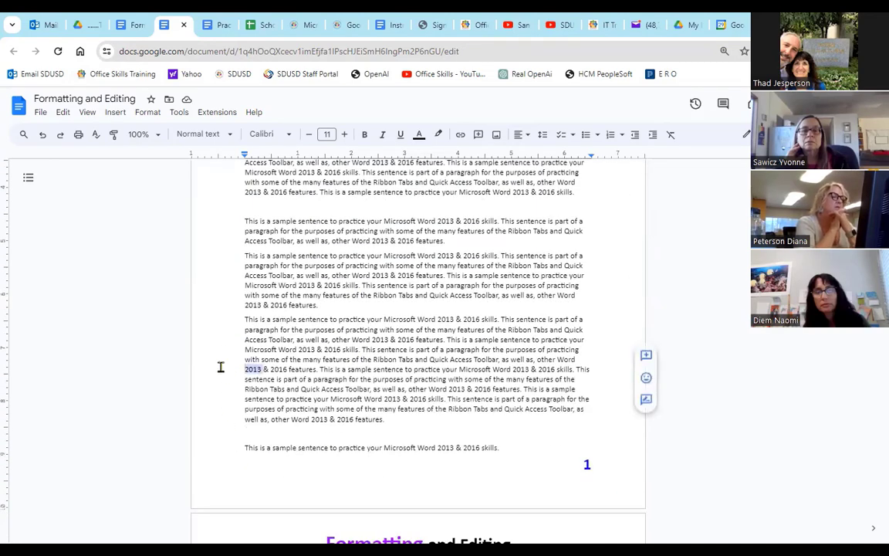
pyautogui.click(221, 367)
pyautogui.click(230, 278)
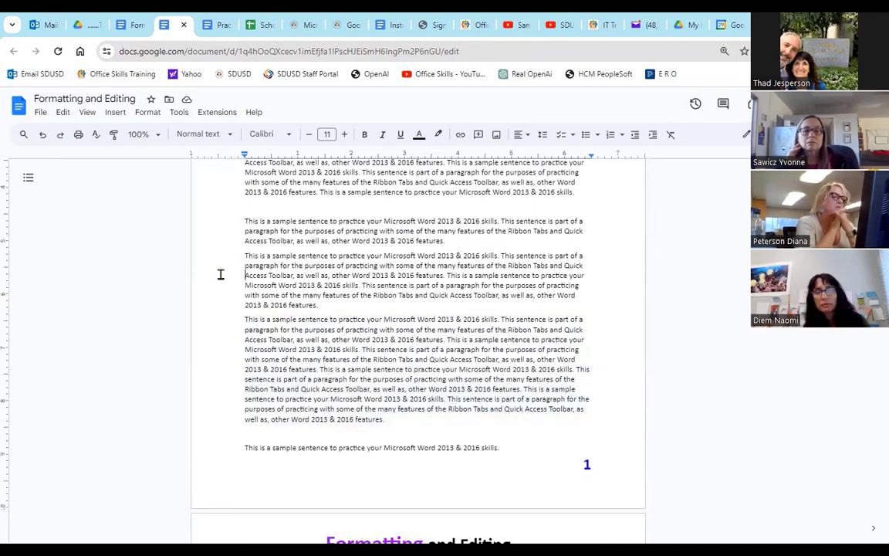
pyautogui.moveTo(212, 282); pyautogui.dragTo(210, 315)
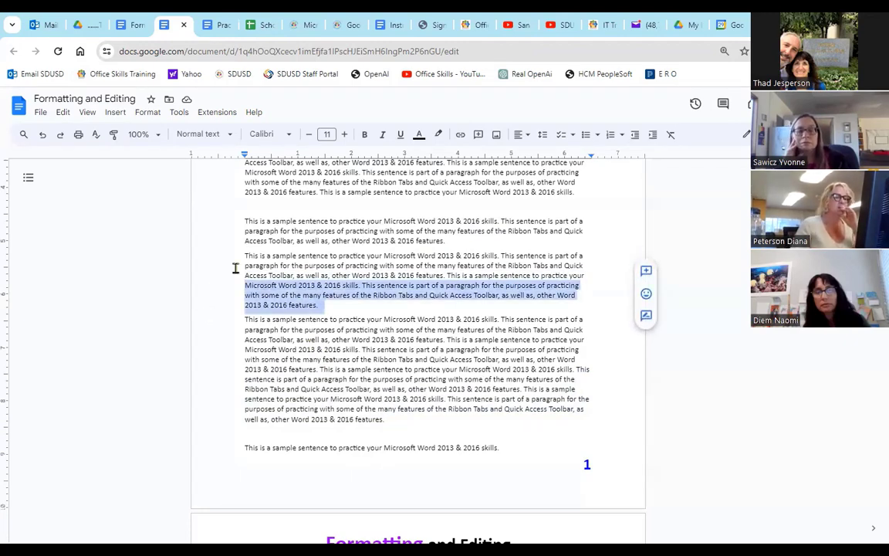
pyautogui.click(376, 298)
# Set the font size of "Microsoft Word 2013" in the first multi-line paragraph below the four single sentences to 16
pyautogui.scroll(5, 382, 296)
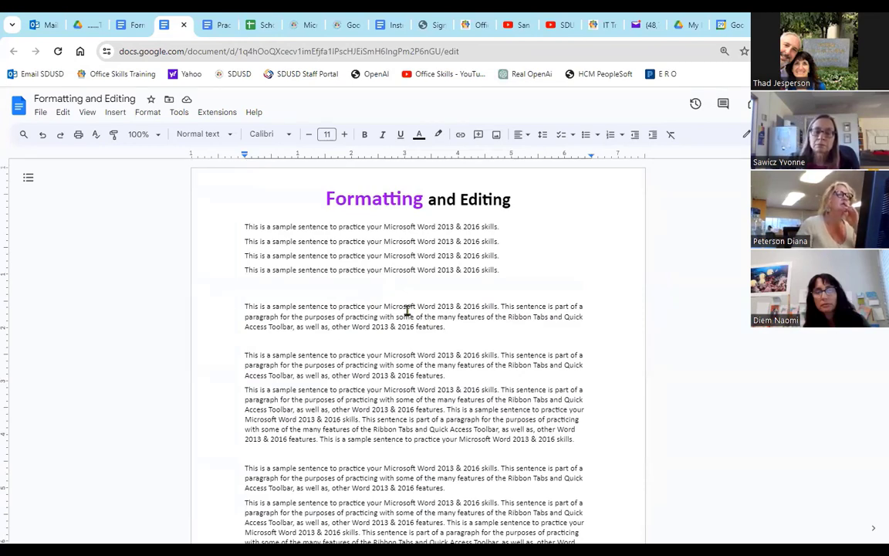
pyautogui.click(383, 303)
pyautogui.moveTo(384, 302); pyautogui.dragTo(456, 310)
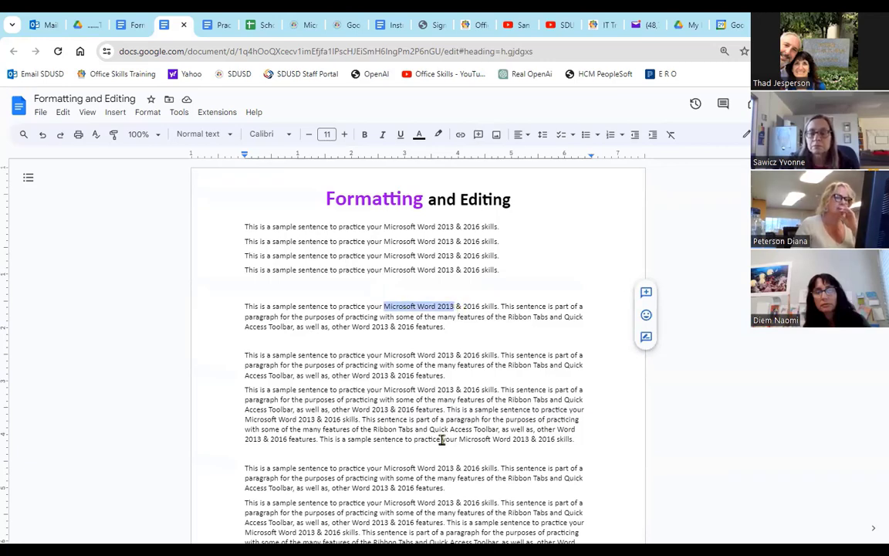
pyautogui.click(345, 136)
pyautogui.click(345, 136)
pyautogui.click(345, 136)
pyautogui.click(345, 136)
pyautogui.click(346, 135)
pyautogui.click(345, 135)
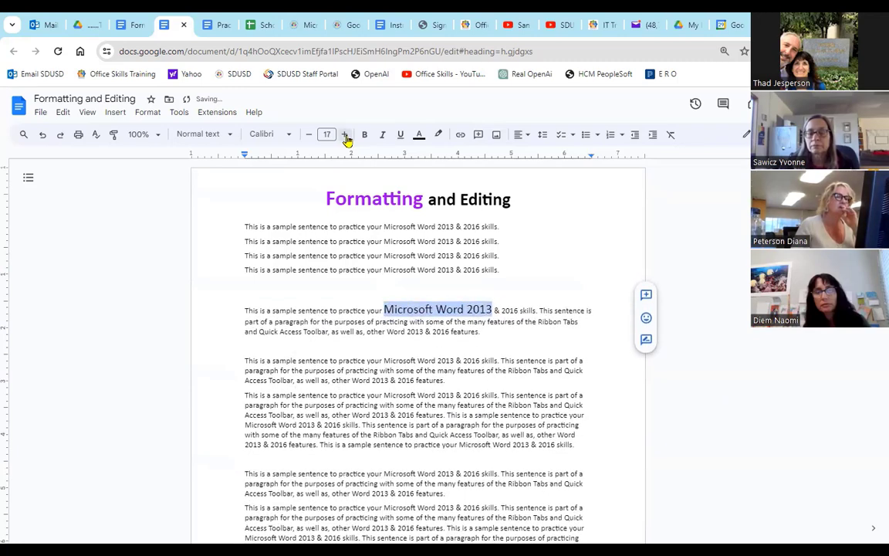
pyautogui.click(308, 136)
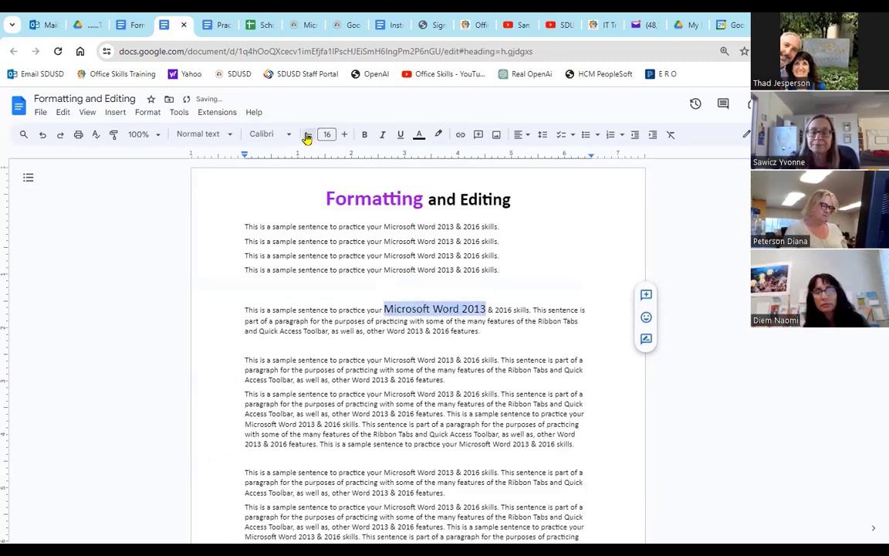
# Change the selected "Microsoft Word 2013" to the Pacifico font and make it bold, italic and underlined
pyautogui.click(292, 135)
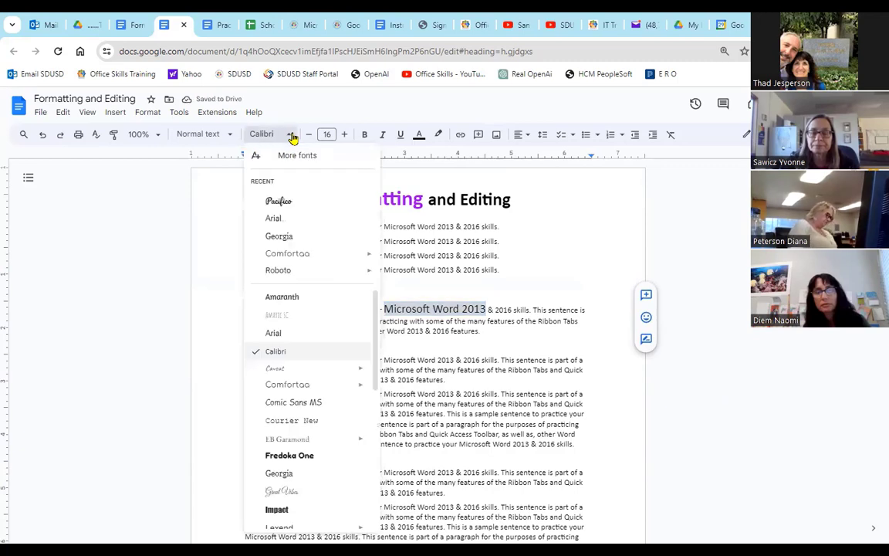
pyautogui.click(279, 201)
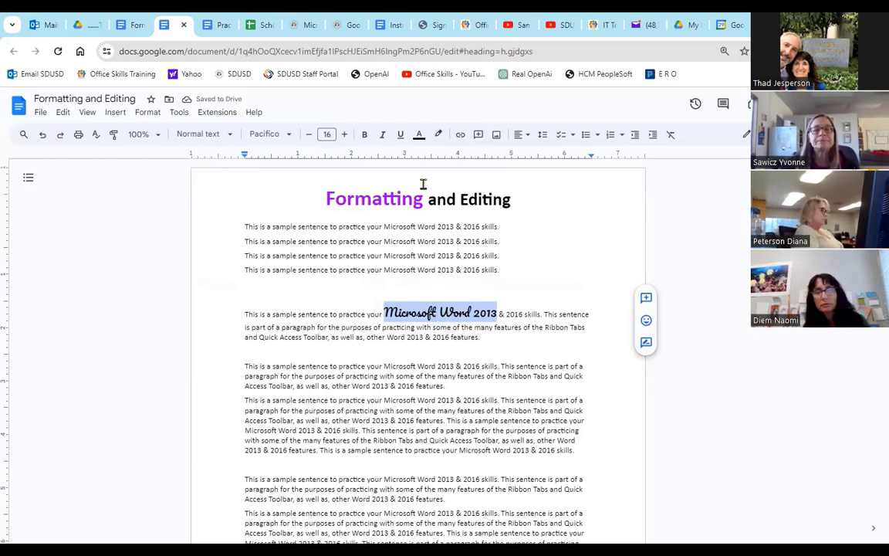
pyautogui.click(365, 141)
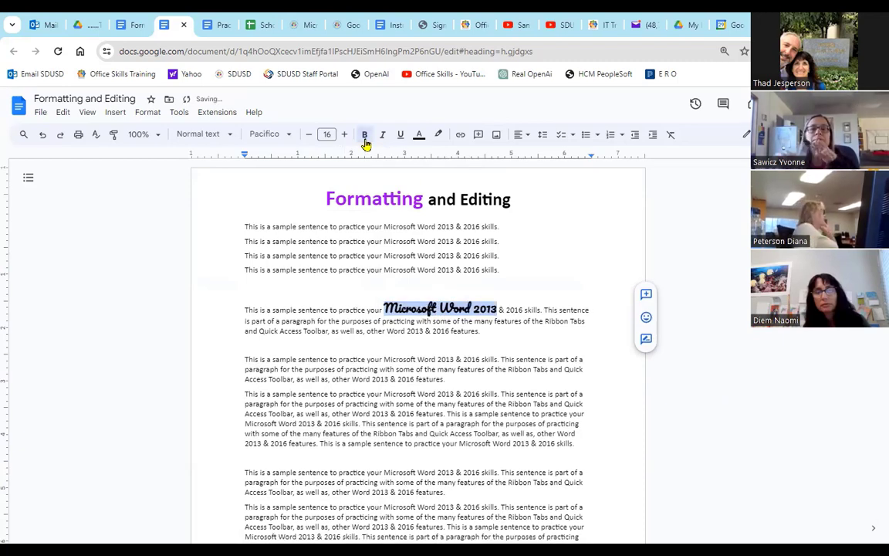
pyautogui.click(382, 142)
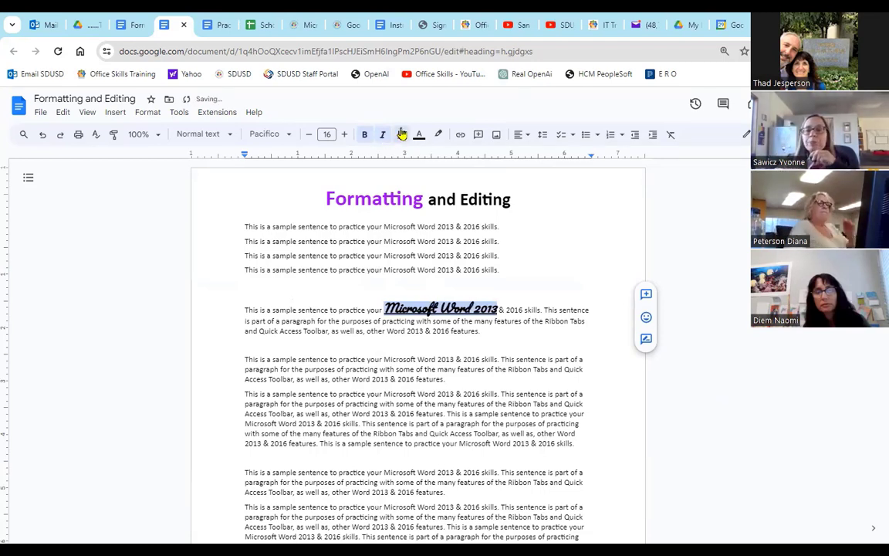
# Color the selected "Microsoft Word 2013" text red and deselect it
pyautogui.click(419, 134)
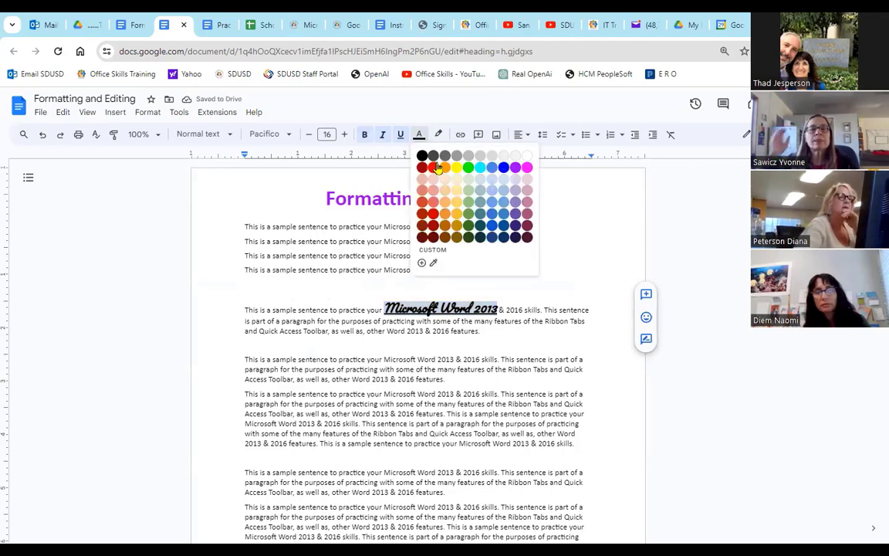
pyautogui.click(434, 167)
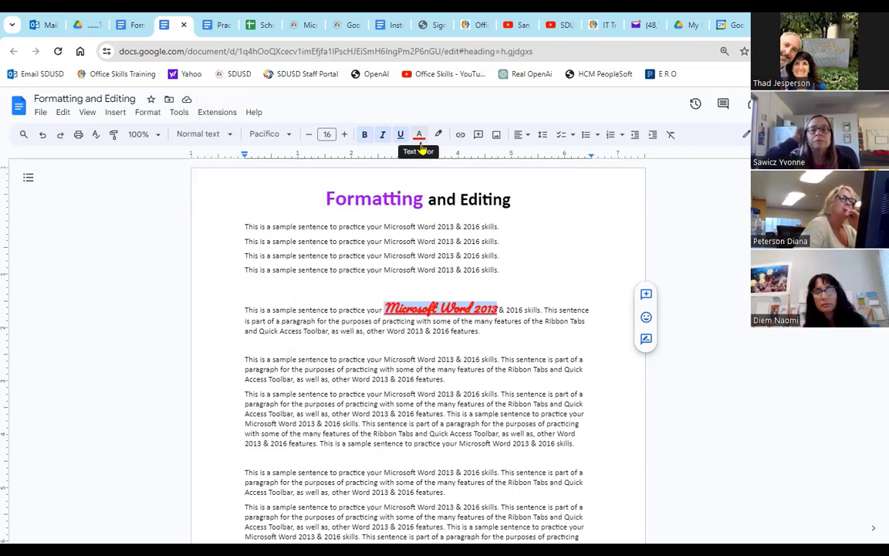
pyautogui.click(491, 381)
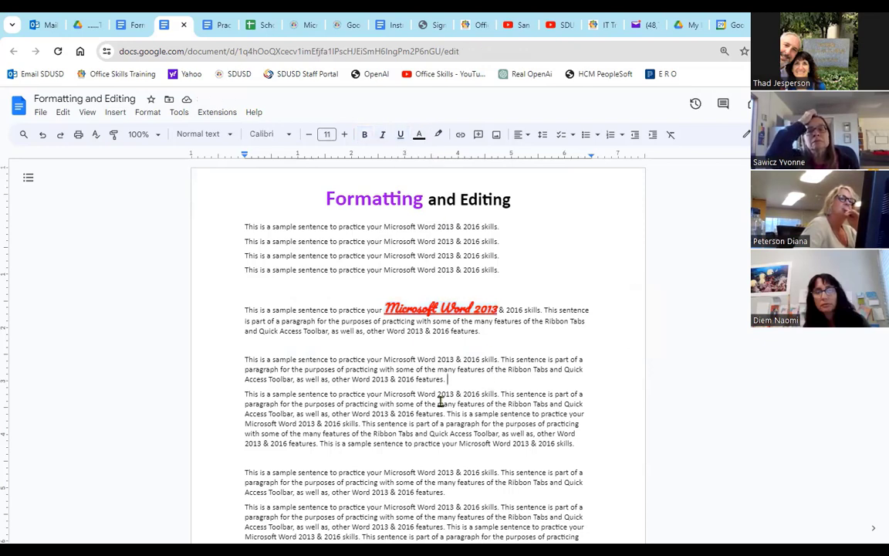
pyautogui.click(421, 310)
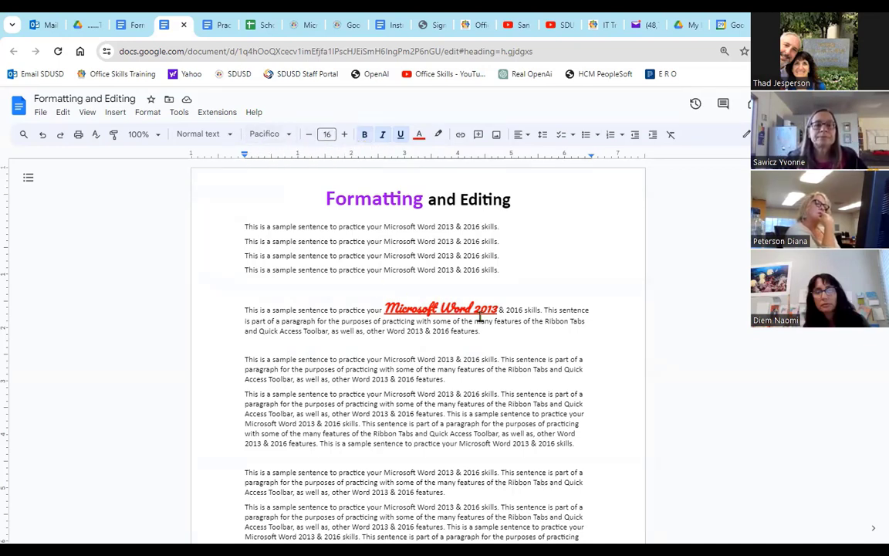
pyautogui.click(522, 391)
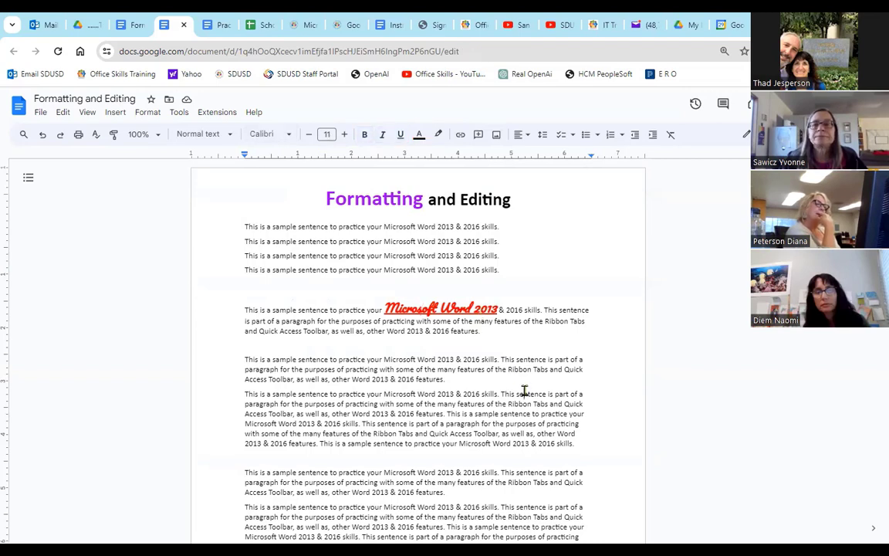
pyautogui.doubleClick(317, 395)
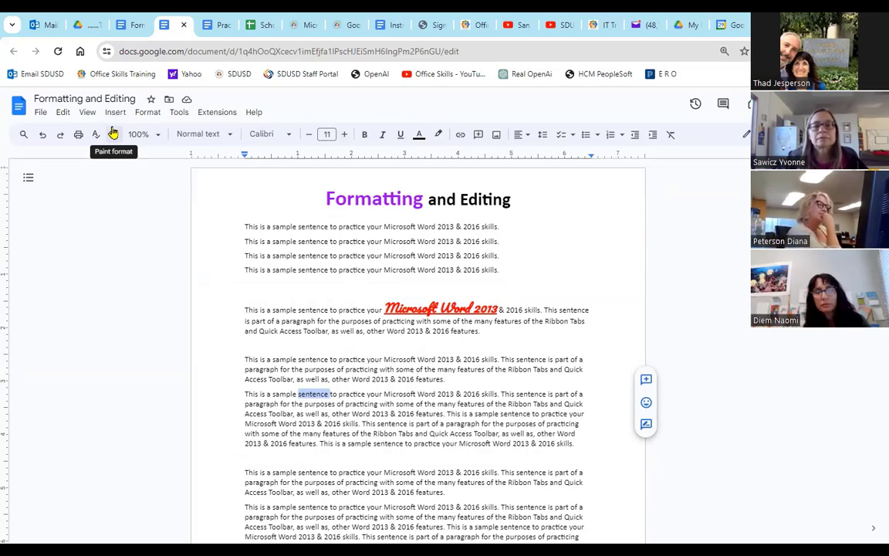
# Copy the formatting of the red "Microsoft Word 2013" onto the word "practice" in the second sample sentence with Paint format
pyautogui.click(424, 309)
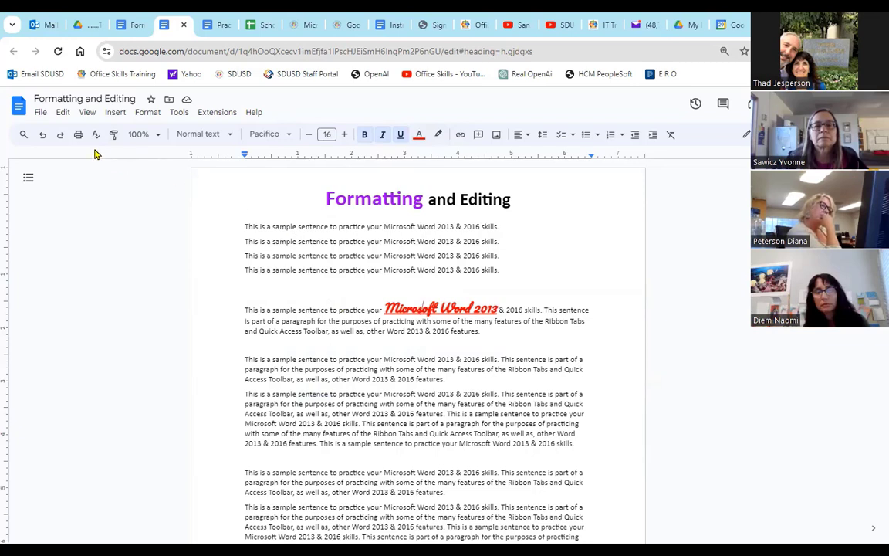
pyautogui.click(114, 136)
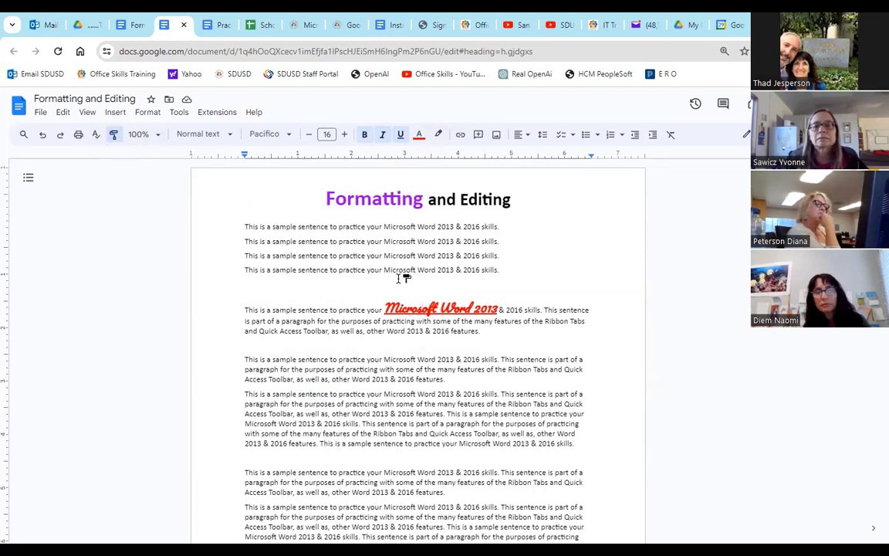
pyautogui.click(354, 241)
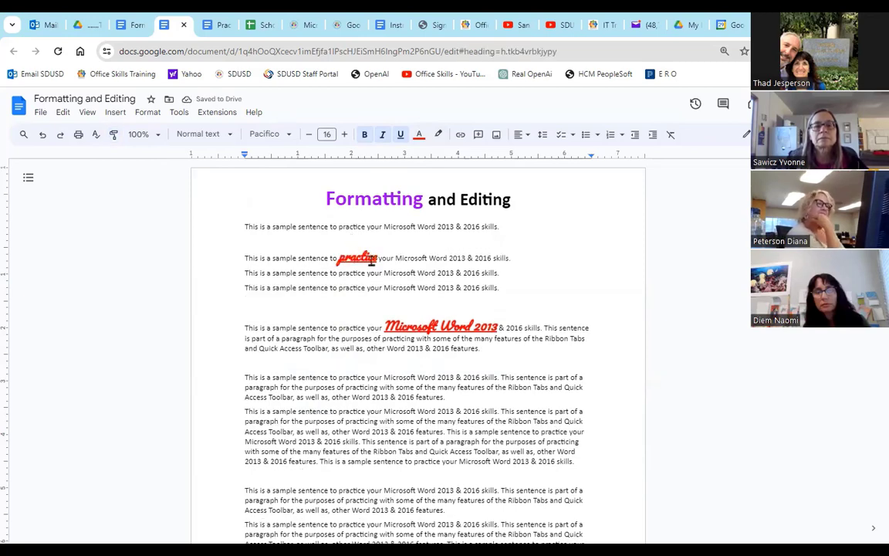
# Try painting the formatting of "practice" onto the whole second sample sentence, and undo it
pyautogui.click(295, 260)
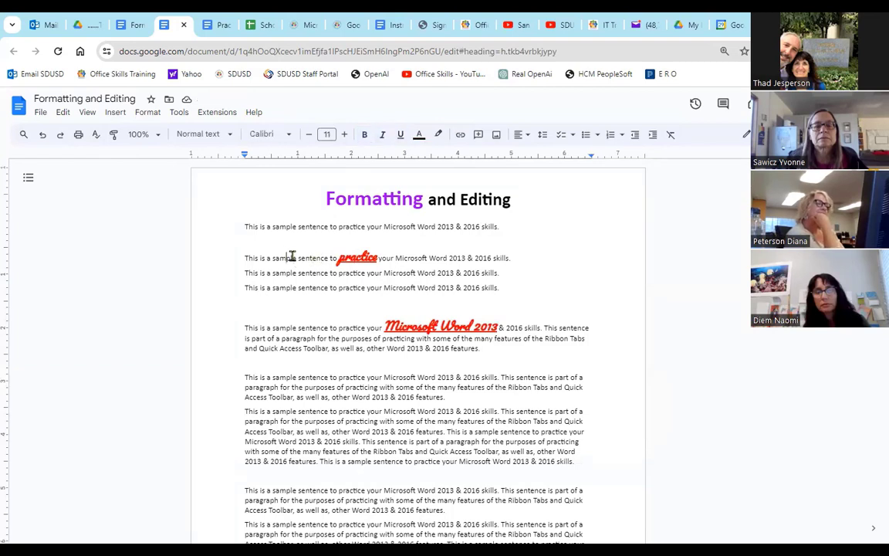
pyautogui.click(354, 257)
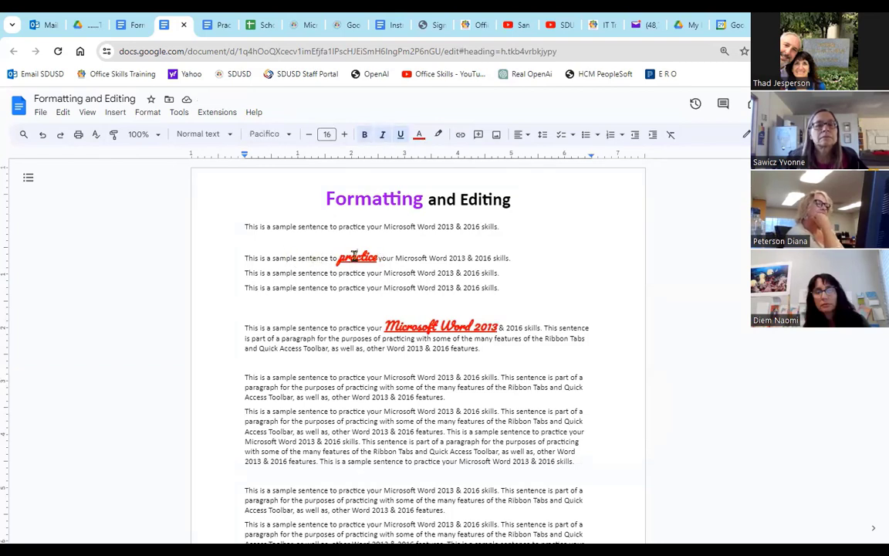
pyautogui.click(113, 136)
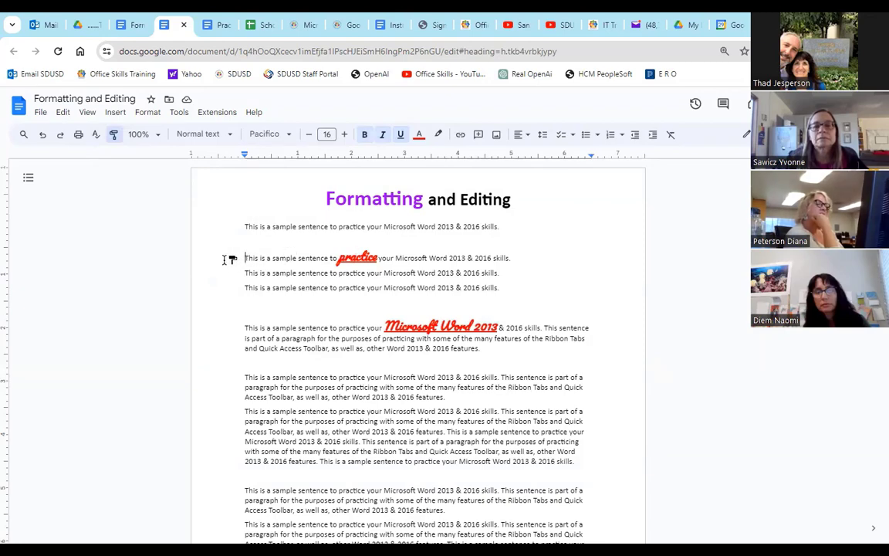
pyautogui.moveTo(224, 259); pyautogui.dragTo(222, 271)
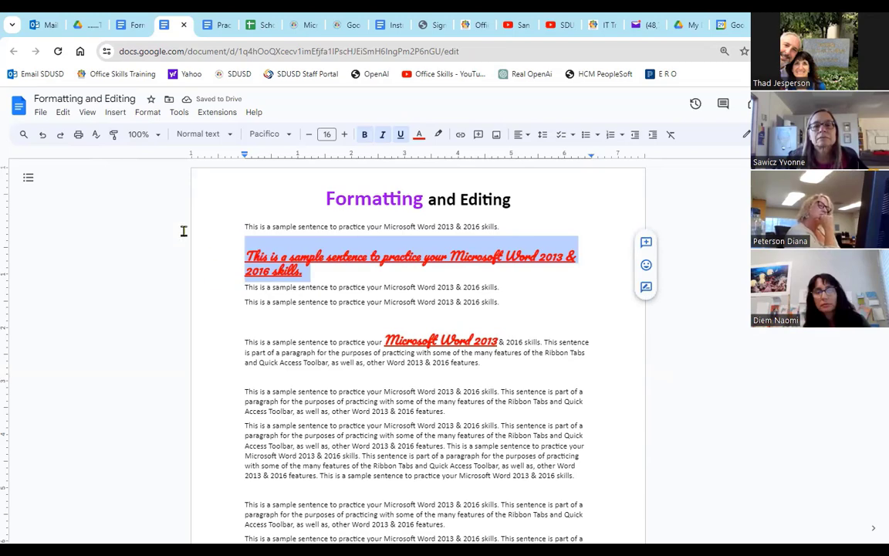
pyautogui.click(40, 136)
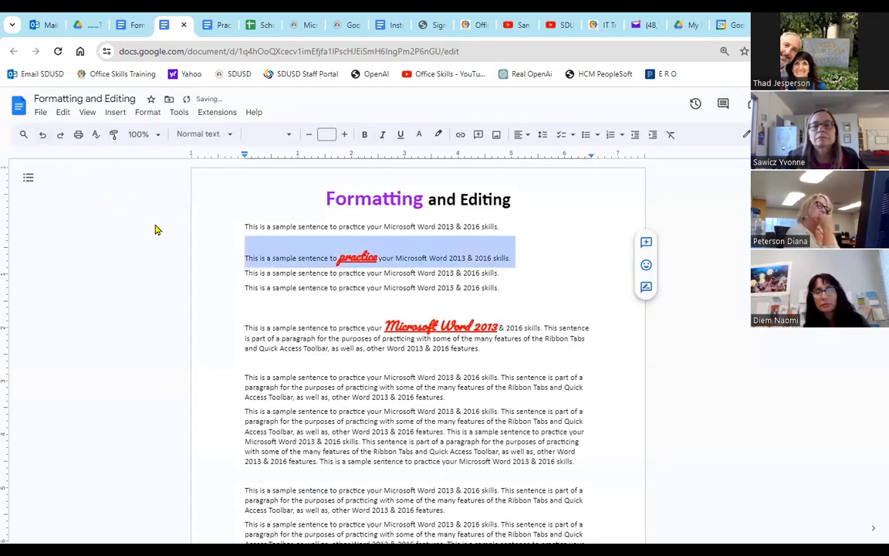
# Lock Paint format on the style of "practice" and apply it to "sample" and "Microsoft" in sentence one, "Word" in sentence two and "Microsoft" in sentence four
pyautogui.click(369, 257)
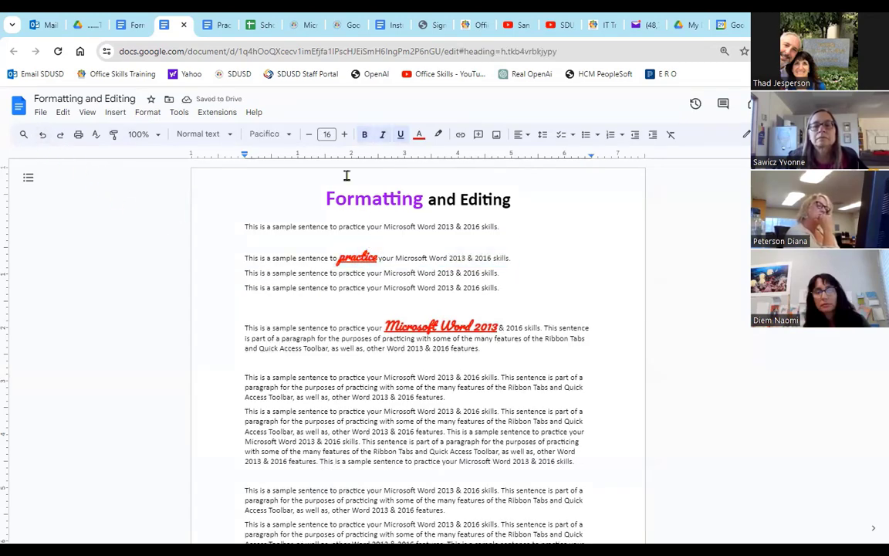
pyautogui.click(113, 136)
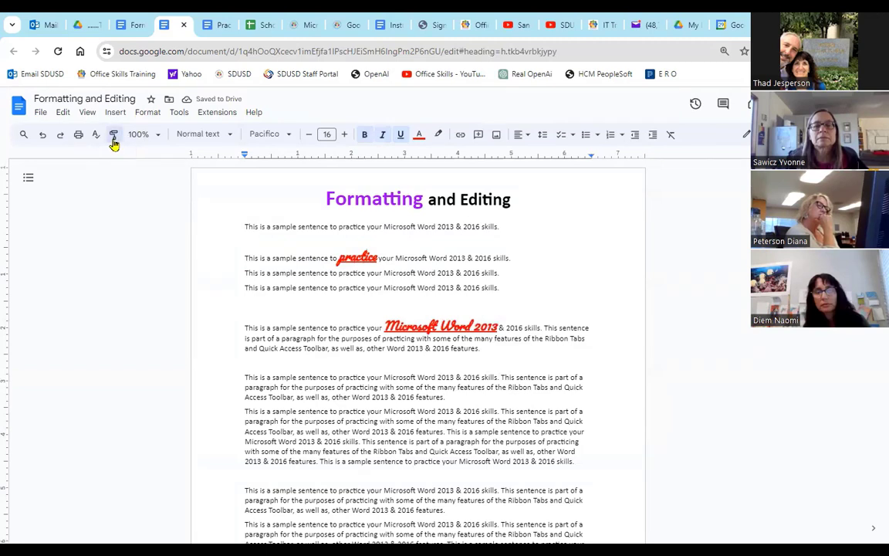
pyautogui.click(284, 227)
pyautogui.click(411, 248)
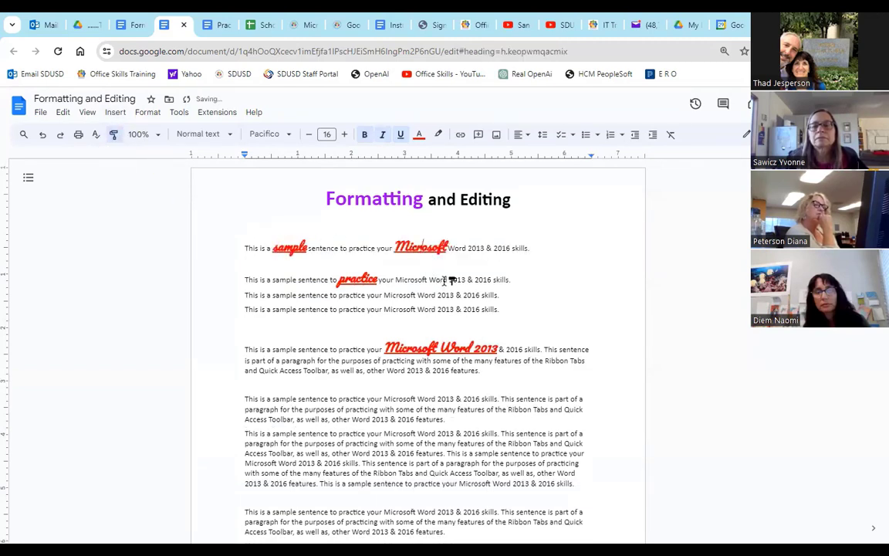
pyautogui.click(434, 279)
pyautogui.click(401, 310)
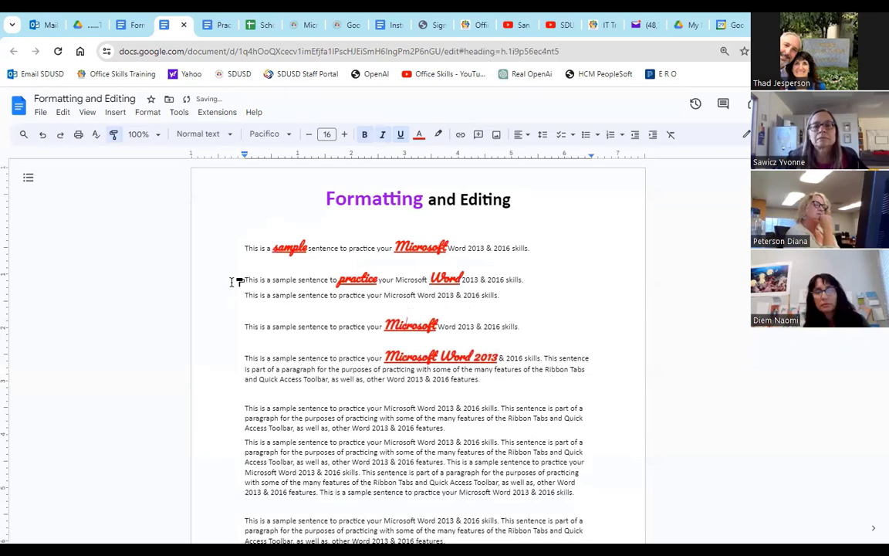
# Paint the copied formatting onto all of sentences two and three and the words "Access", "&", "as", "purposes" and "your" below, and turn Paint format off
pyautogui.moveTo(237, 282); pyautogui.dragTo(234, 334)
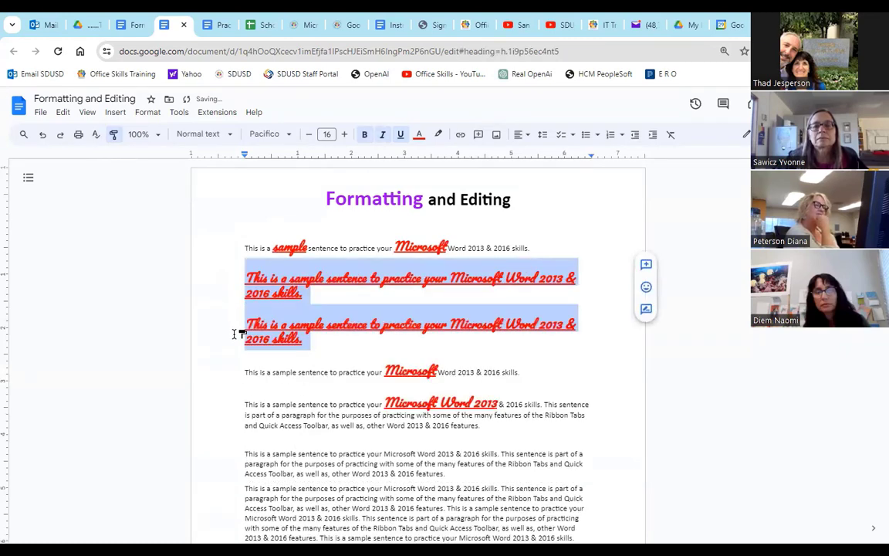
pyautogui.click(292, 423)
pyautogui.click(395, 479)
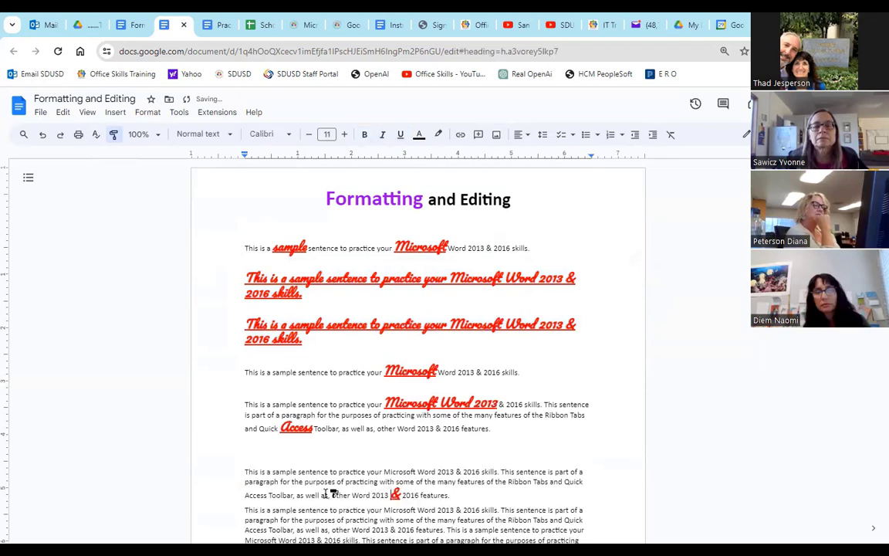
pyautogui.click(329, 494)
pyautogui.click(364, 417)
pyautogui.click(375, 374)
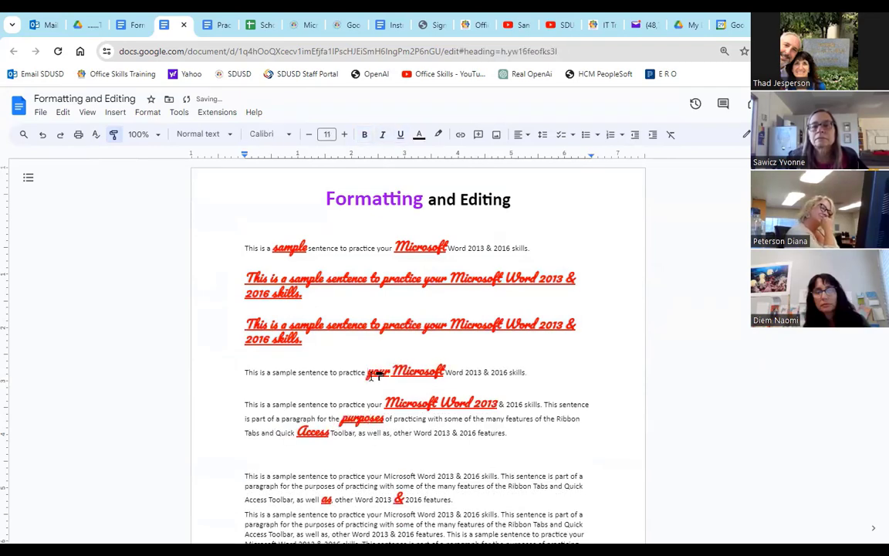
pyautogui.click(113, 135)
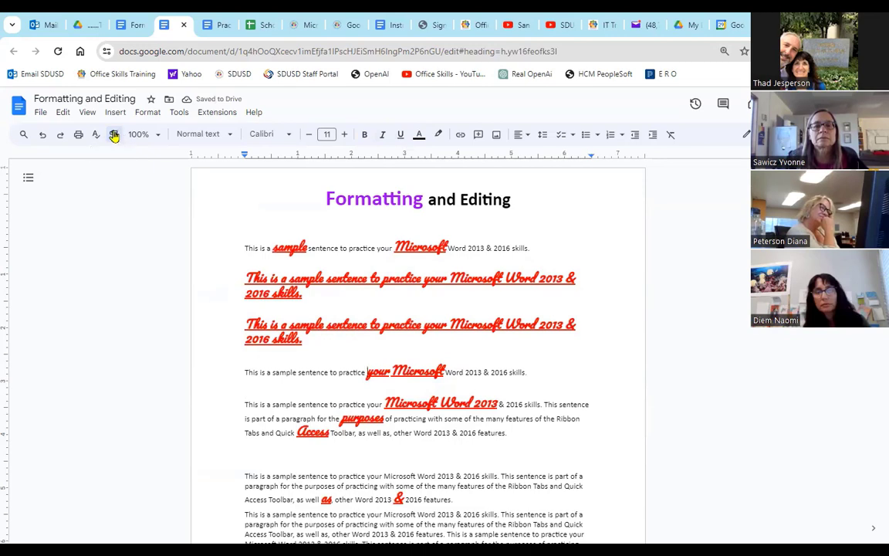
pyautogui.click(322, 248)
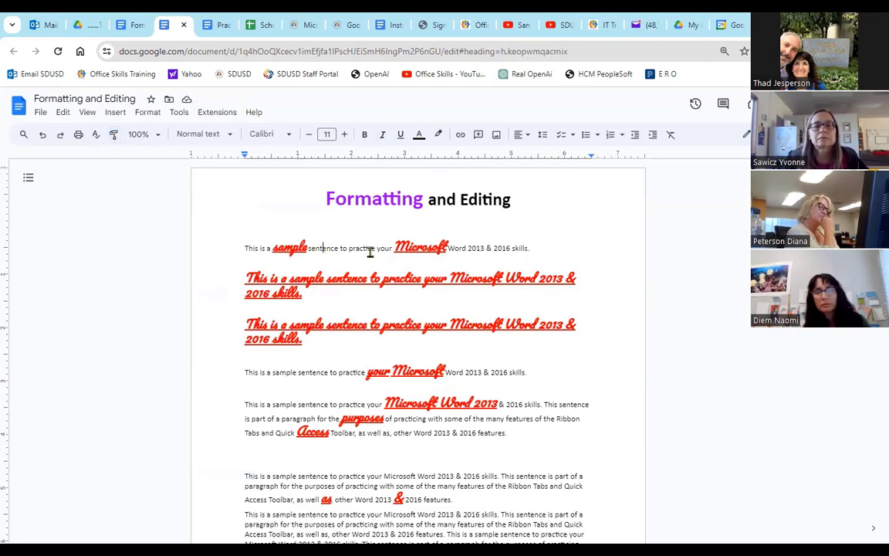
pyautogui.click(340, 372)
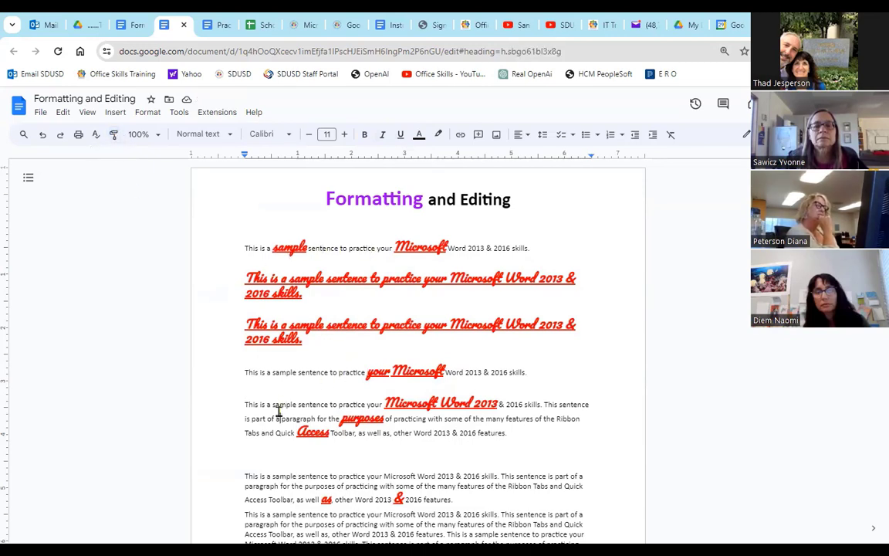
pyautogui.moveTo(279, 417); pyautogui.dragTo(283, 400)
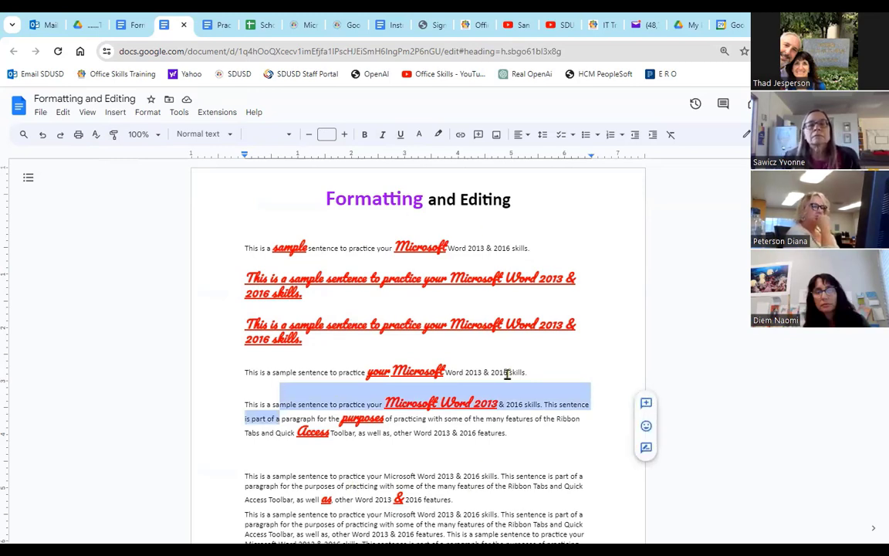
# Undo the painted formatting in the sample text until only "Microsoft Word 2013" in the first paragraph remains styled
pyautogui.click(42, 135)
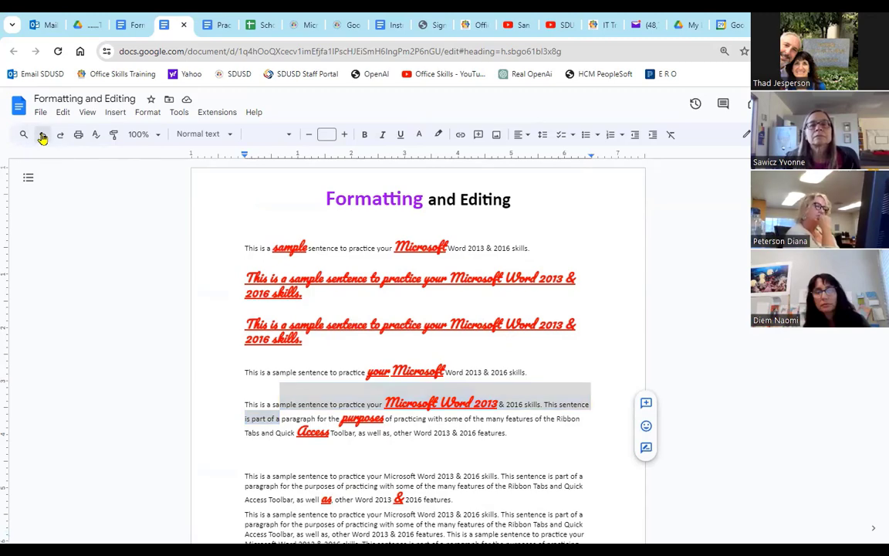
pyautogui.click(43, 135)
pyautogui.click(42, 135)
pyautogui.click(43, 135)
pyautogui.click(42, 135)
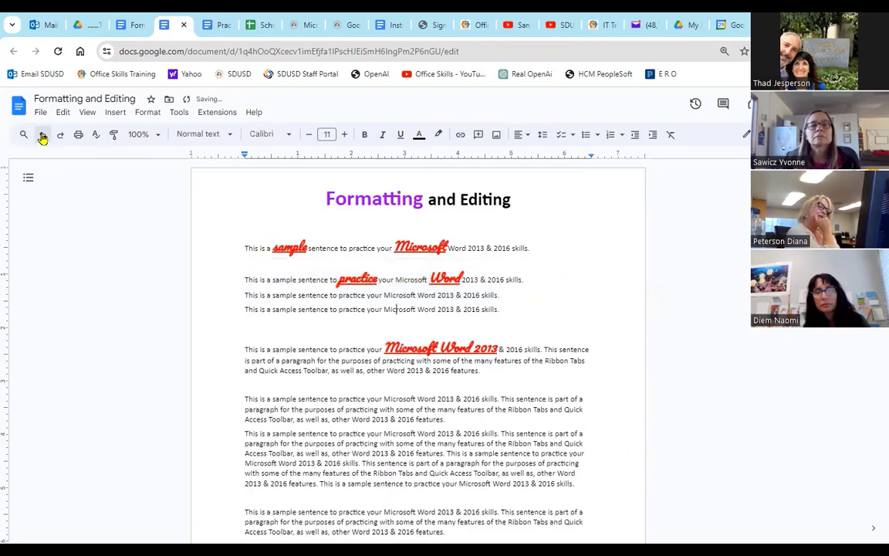
pyautogui.click(43, 135)
pyautogui.click(43, 135)
pyautogui.click(42, 135)
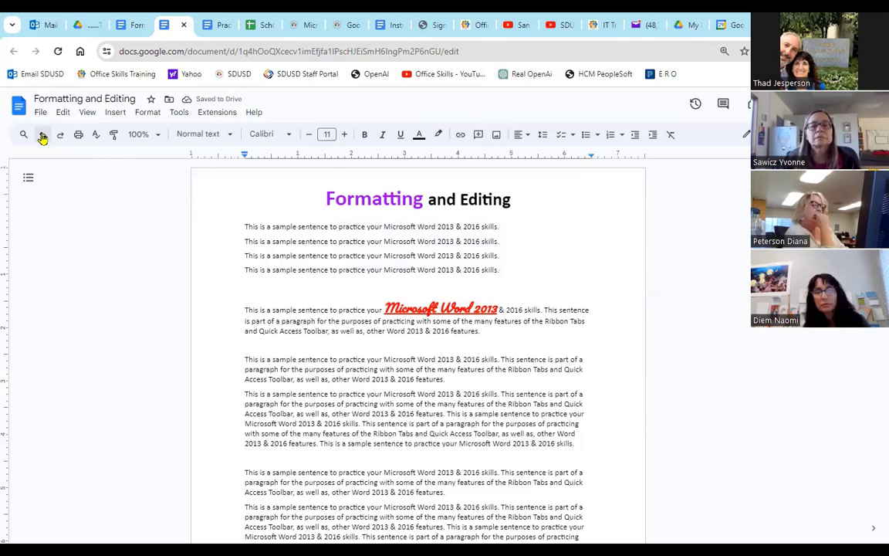
# Redo the undone Paint format changes up to the styled words "&" and "as" in the second paragraph
pyautogui.click(62, 136)
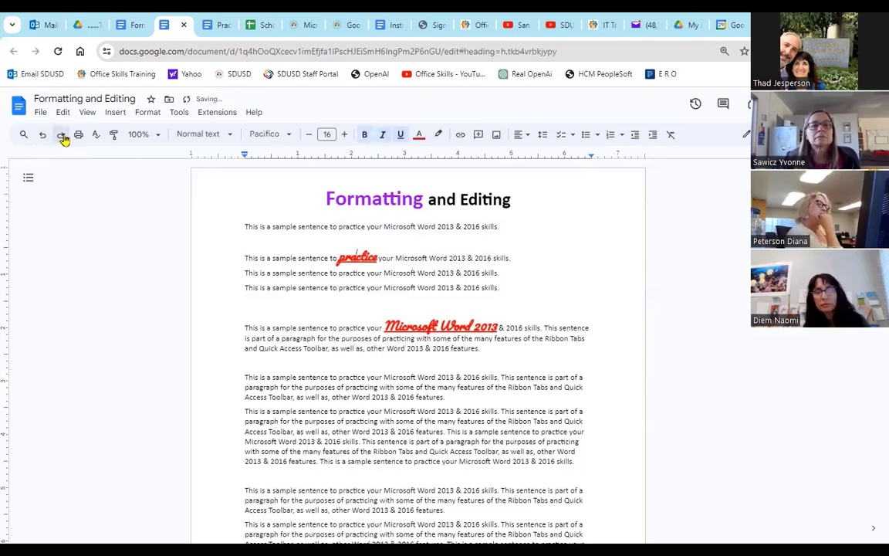
pyautogui.click(62, 136)
pyautogui.click(61, 136)
pyautogui.click(62, 135)
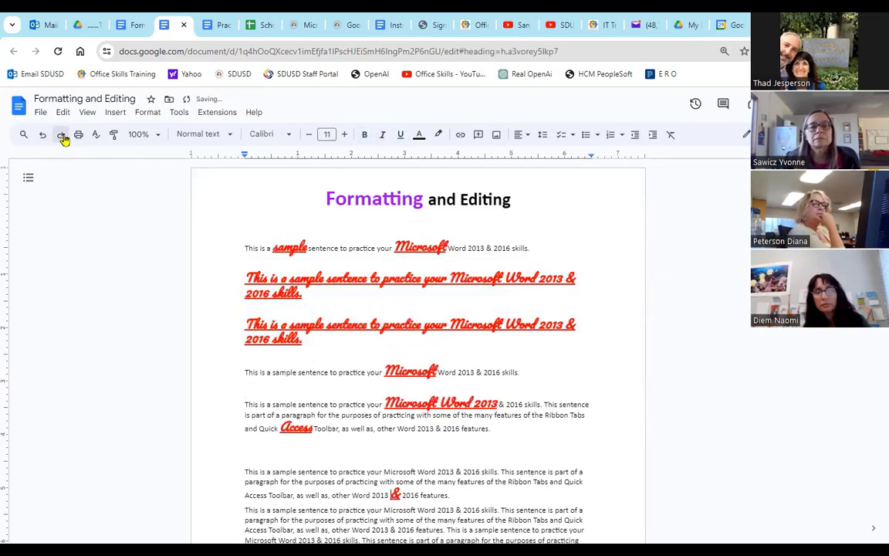
pyautogui.click(62, 136)
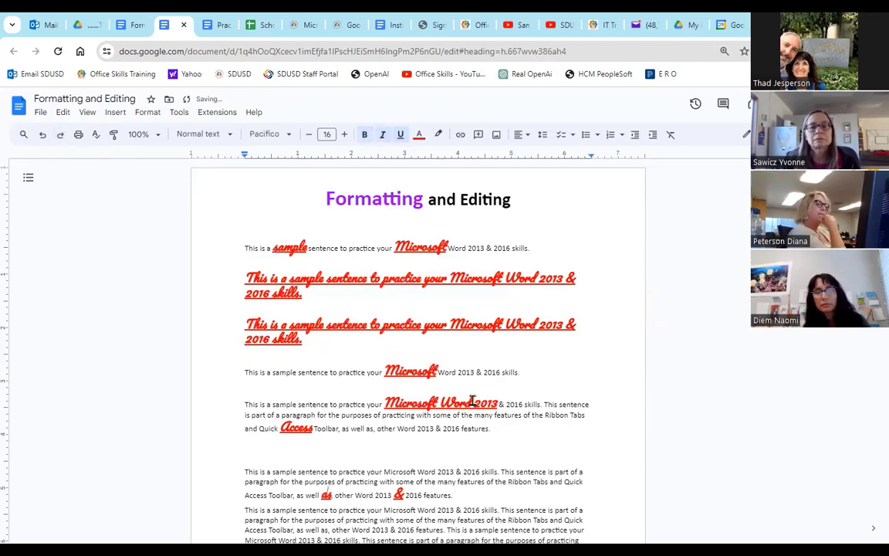
# Look over the painted and plain sample text on the document's first two pages
pyautogui.scroll(-10, 472, 402)
pyautogui.scroll(-1, 473, 402)
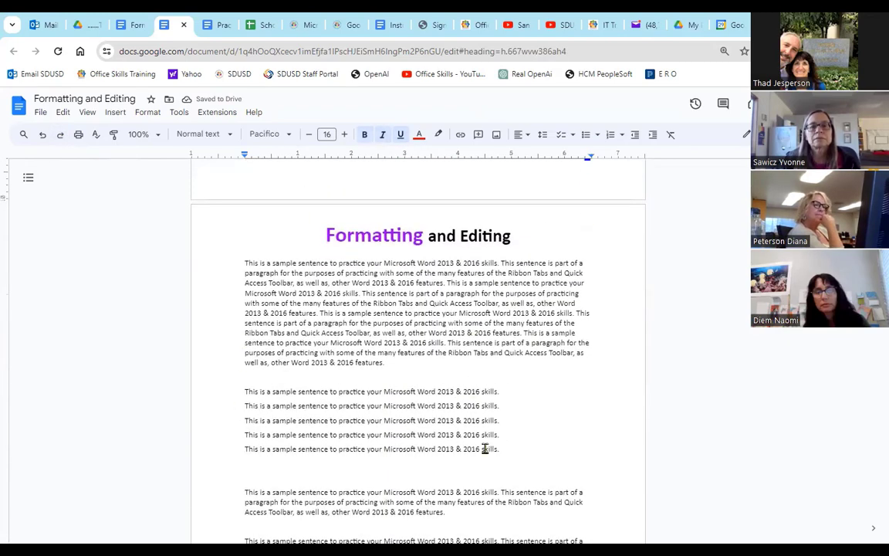
pyautogui.scroll(-2, 518, 452)
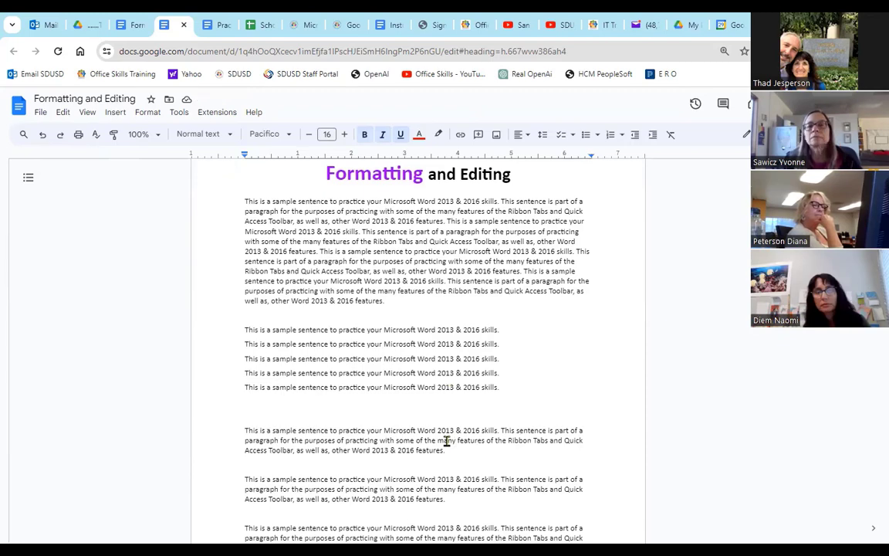
pyautogui.scroll(20, 447, 441)
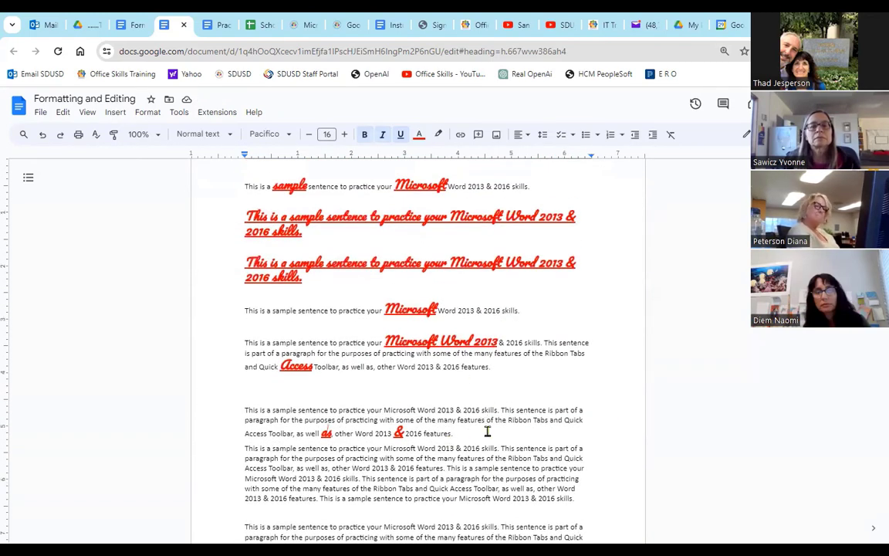
pyautogui.scroll(2, 516, 431)
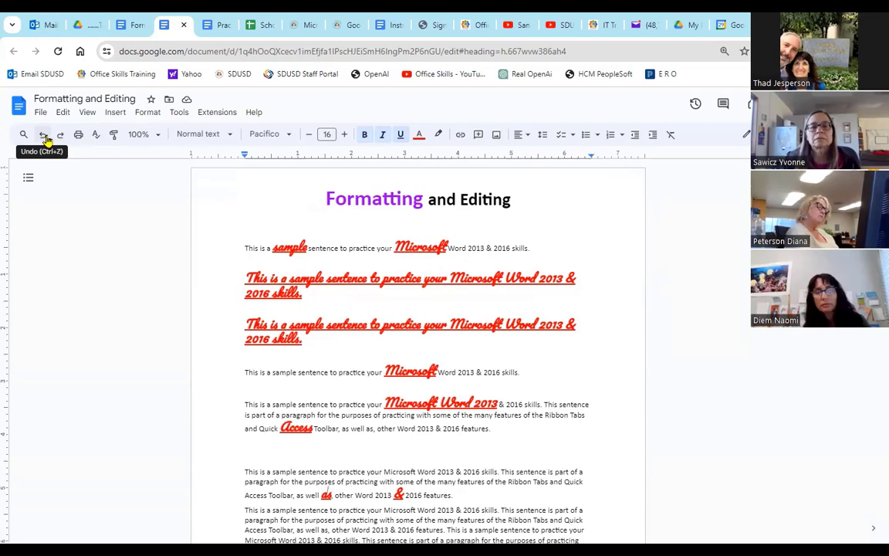
pyautogui.scroll(-1, 537, 419)
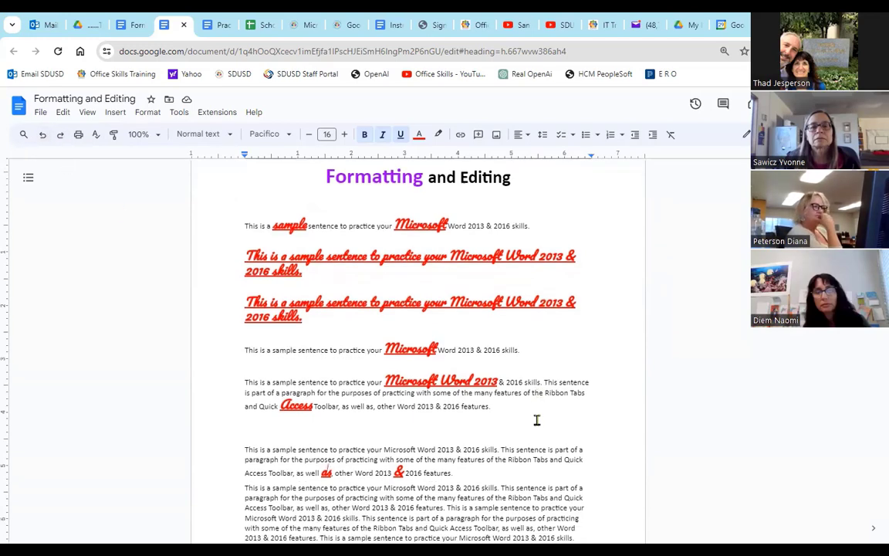
pyautogui.scroll(-5, 536, 419)
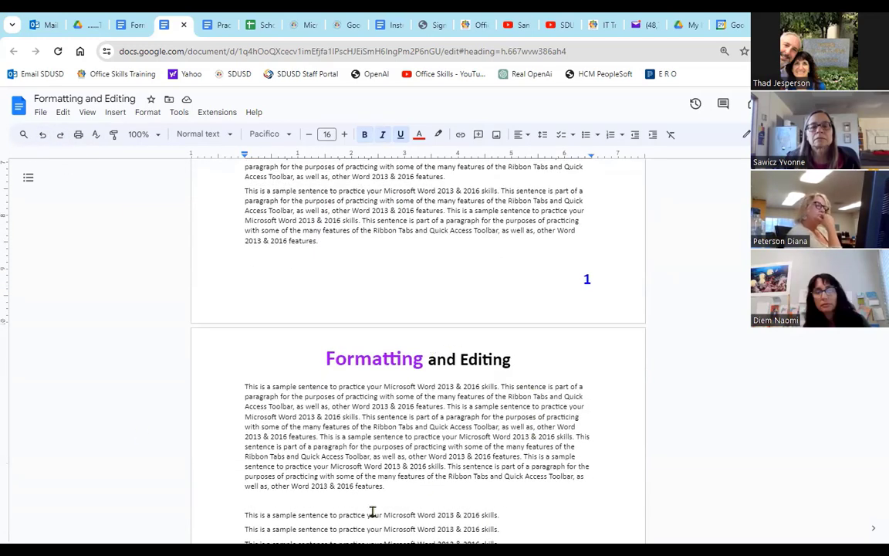
pyautogui.scroll(1, 405, 398)
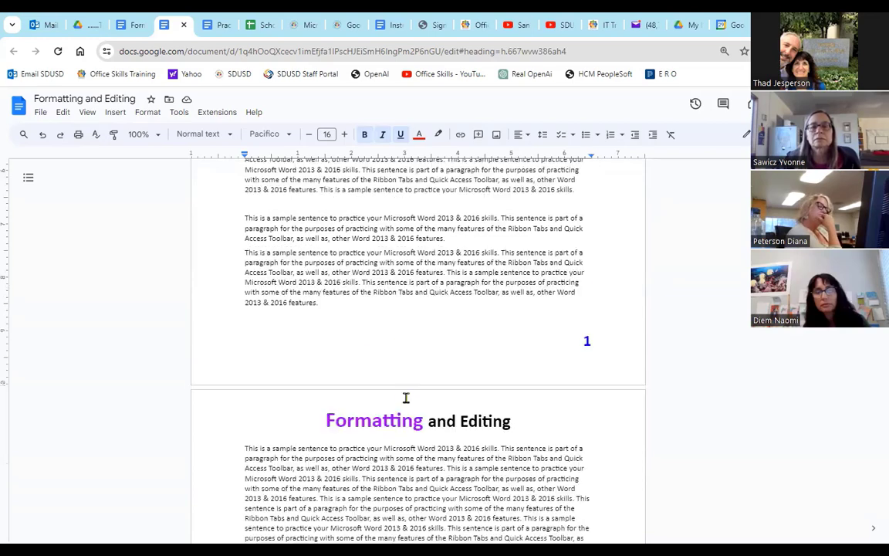
pyautogui.scroll(12, 412, 396)
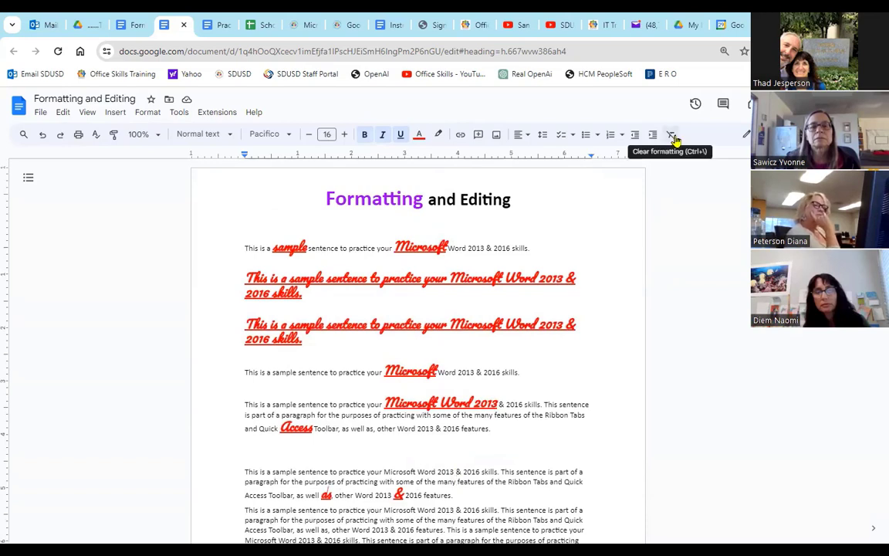
# Clear the formatting from sentence two down into the third paragraph, and from "Microsoft" in sentence one
pyautogui.moveTo(215, 279); pyautogui.dragTo(230, 525)
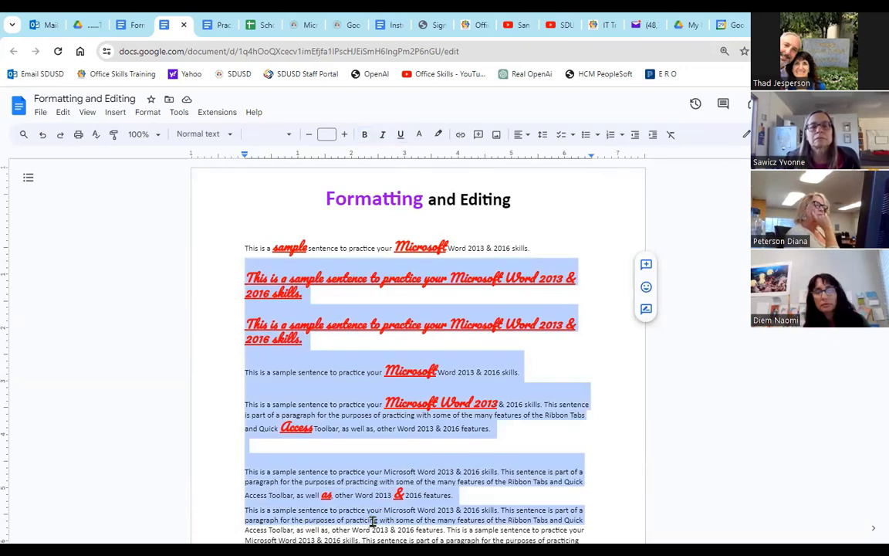
pyautogui.click(670, 134)
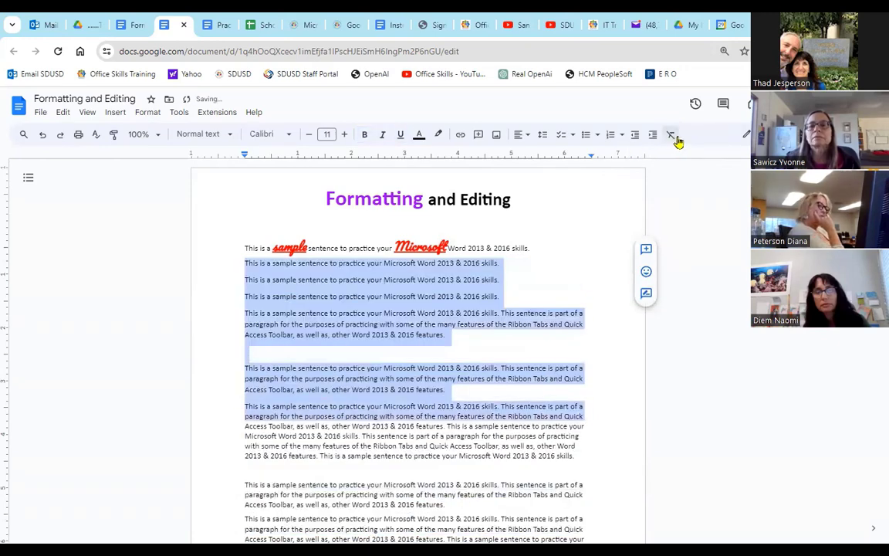
pyautogui.moveTo(383, 252); pyautogui.dragTo(476, 253)
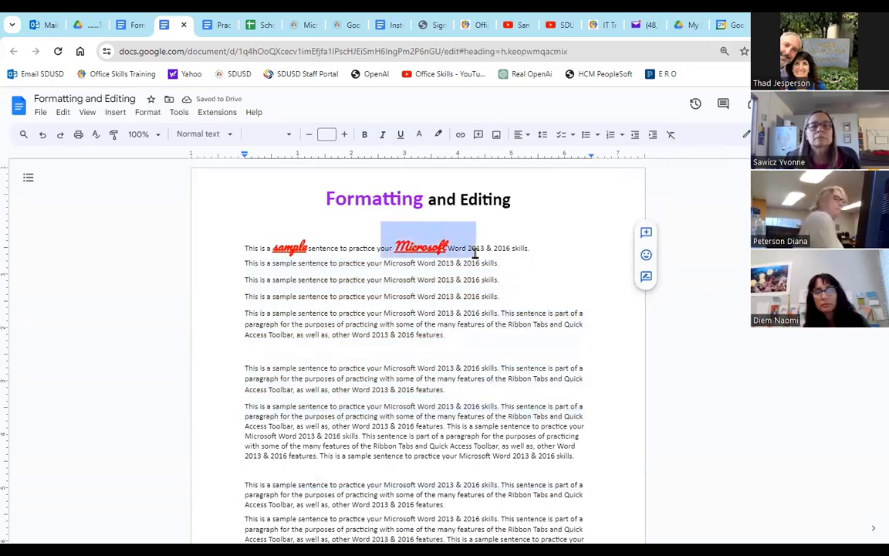
pyautogui.click(671, 135)
pyautogui.click(432, 318)
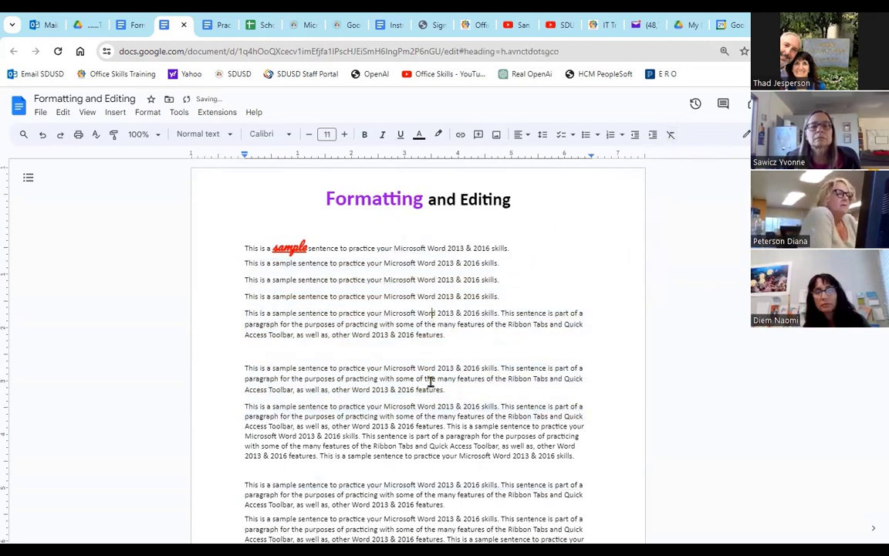
pyautogui.click(296, 252)
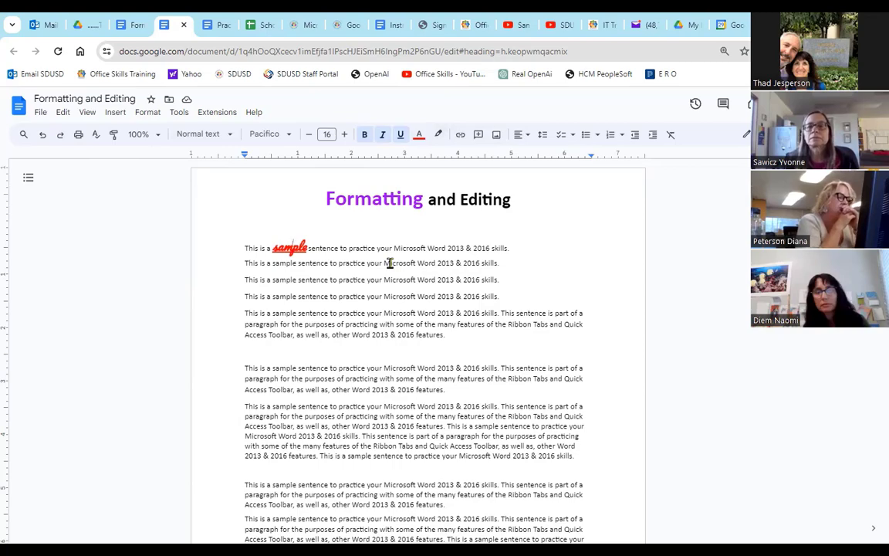
# Insert nine blank lines below the five plain one-line sample sentences that directly follow a page's title
pyautogui.scroll(-5, 390, 263)
pyautogui.scroll(-7, 392, 301)
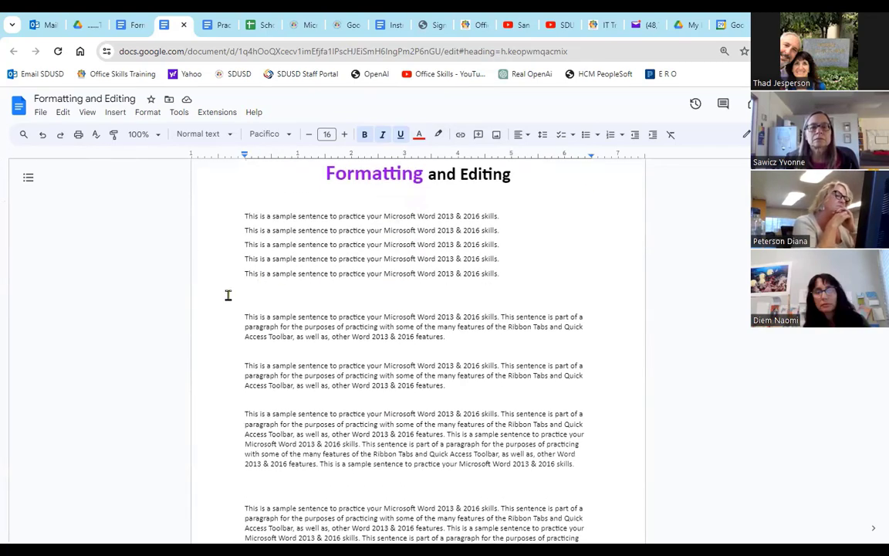
pyautogui.click(267, 298)
pyautogui.press('Return')
pyautogui.press('Return')
pyautogui.press('Return')
pyautogui.press('Return')
pyautogui.press('Return')
pyautogui.press('Return')
pyautogui.press('Return')
pyautogui.press('Return')
pyautogui.press('Return')
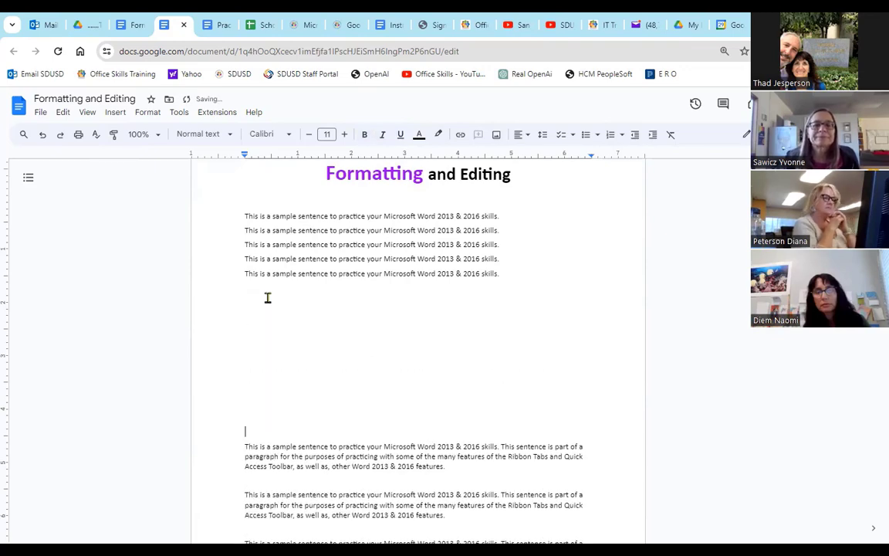
pyautogui.click(244, 310)
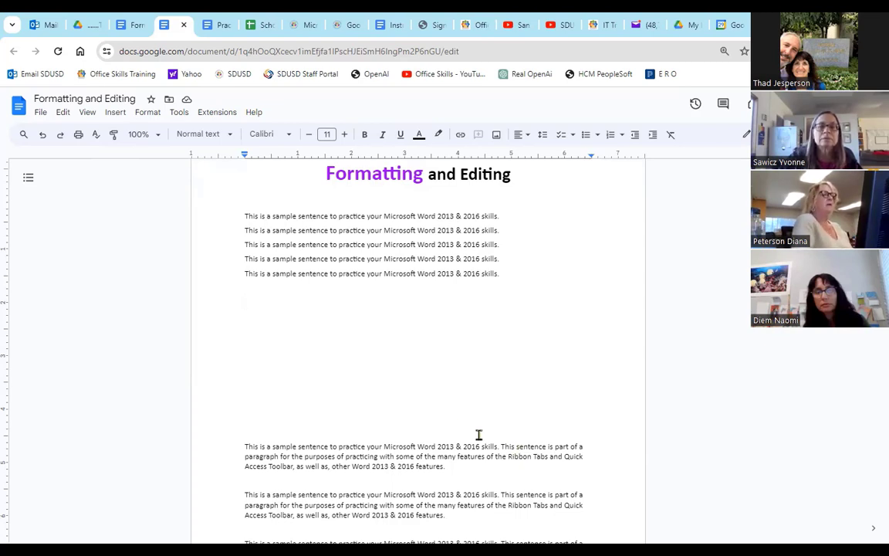
pyautogui.click(253, 309)
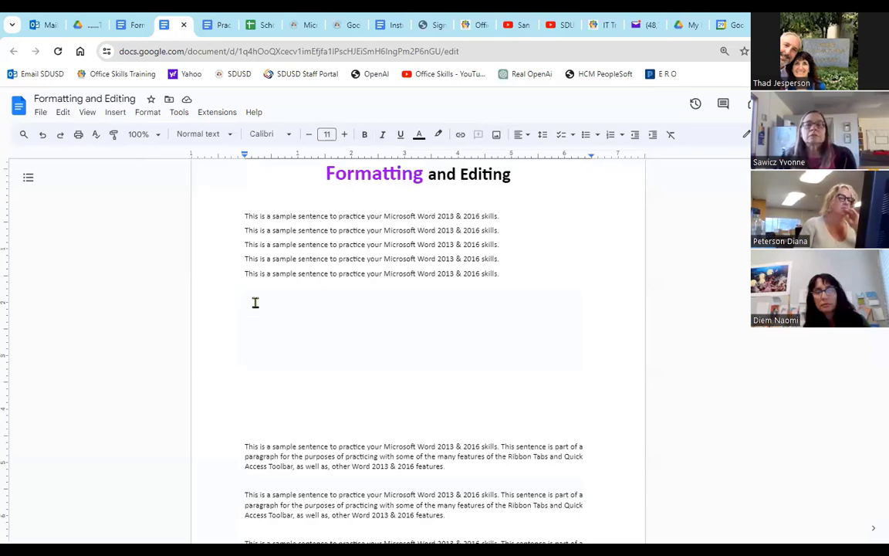
pyautogui.click(179, 113)
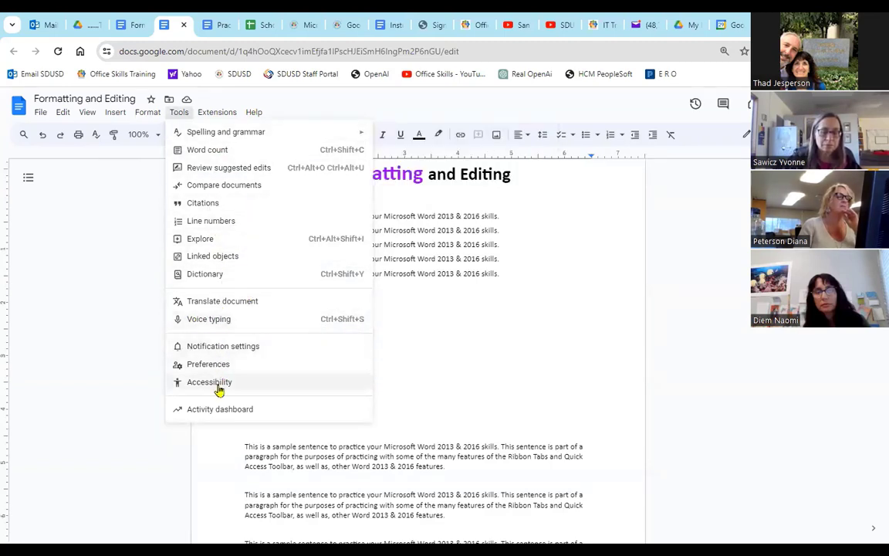
pyautogui.moveTo(216, 112)
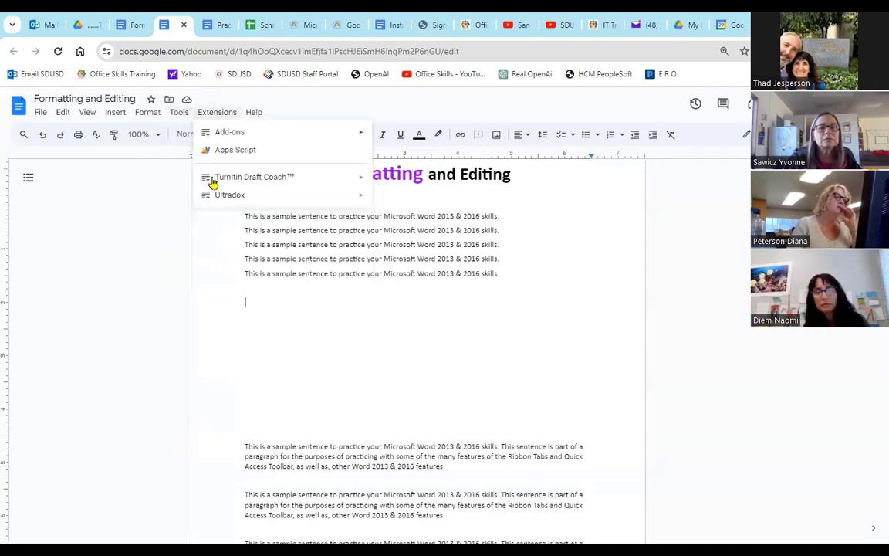
pyautogui.click(431, 331)
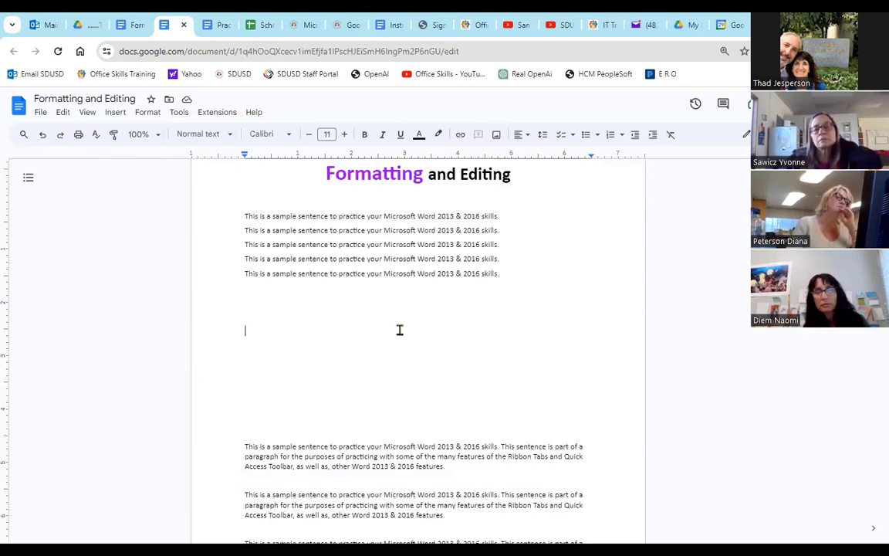
# Dictate a two-paragraph story with Voice typing in the blank area, from "The little brown fox ran up the hill" to "the deep blue water!"
pyautogui.click(173, 113)
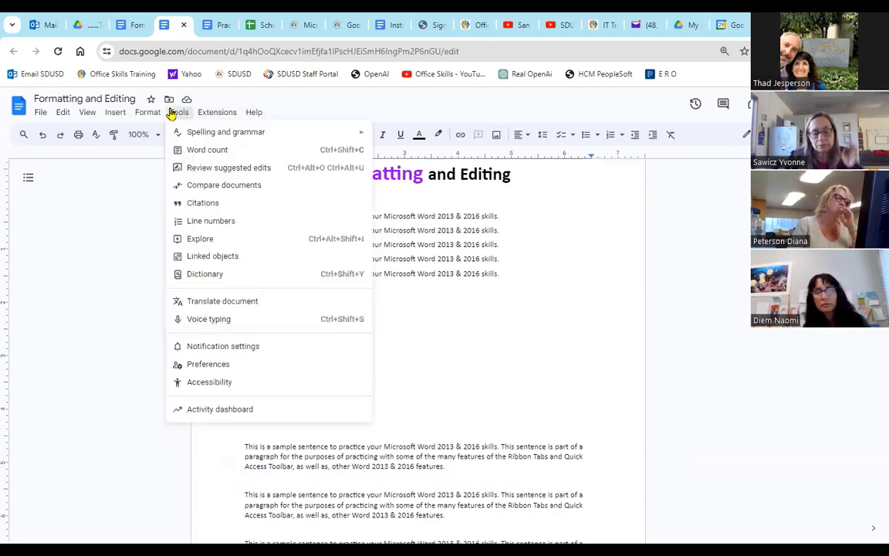
pyautogui.click(196, 318)
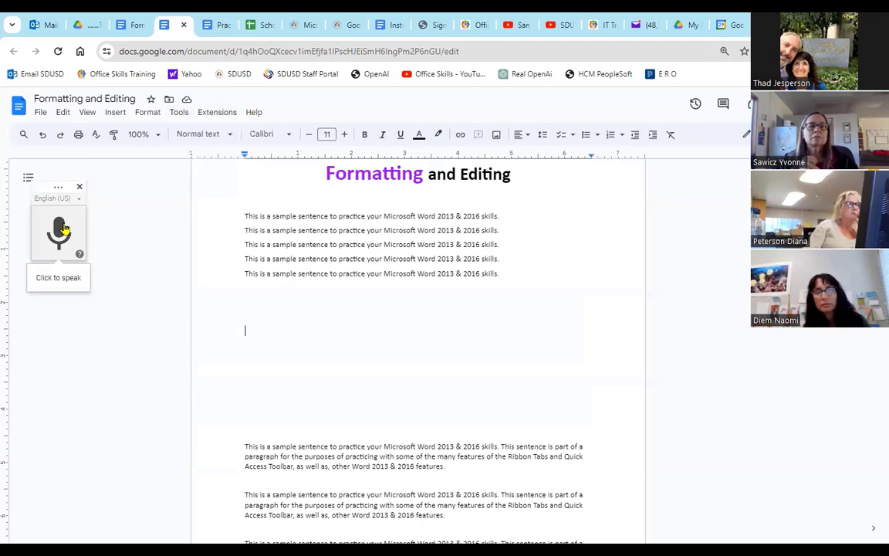
pyautogui.click(248, 314)
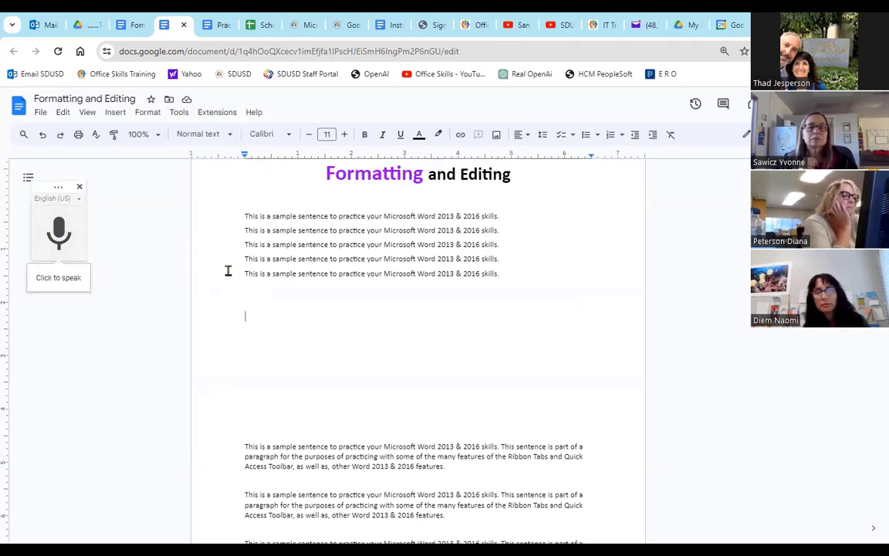
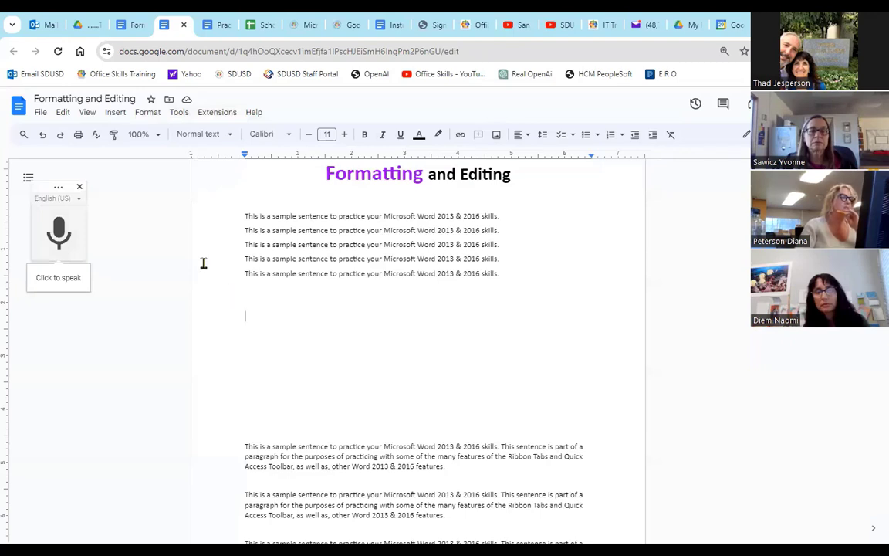
pyautogui.click(60, 229)
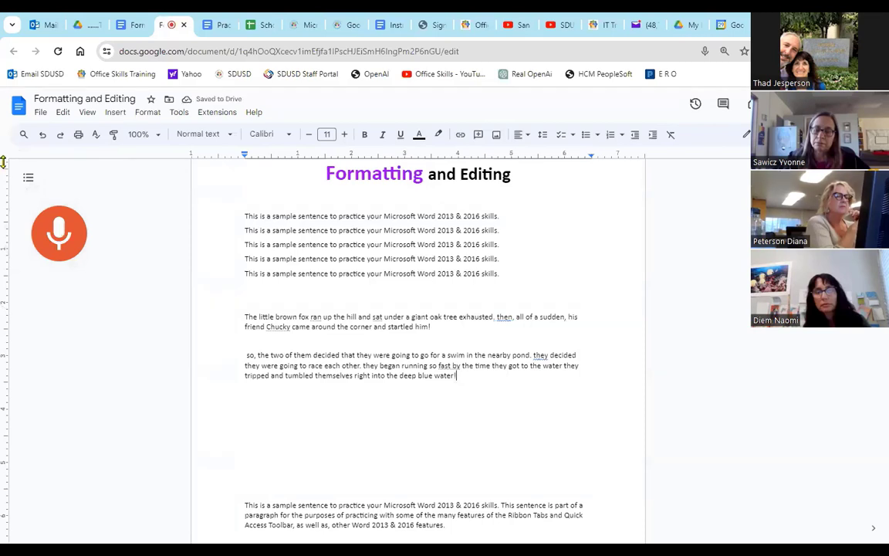
pyautogui.click(52, 233)
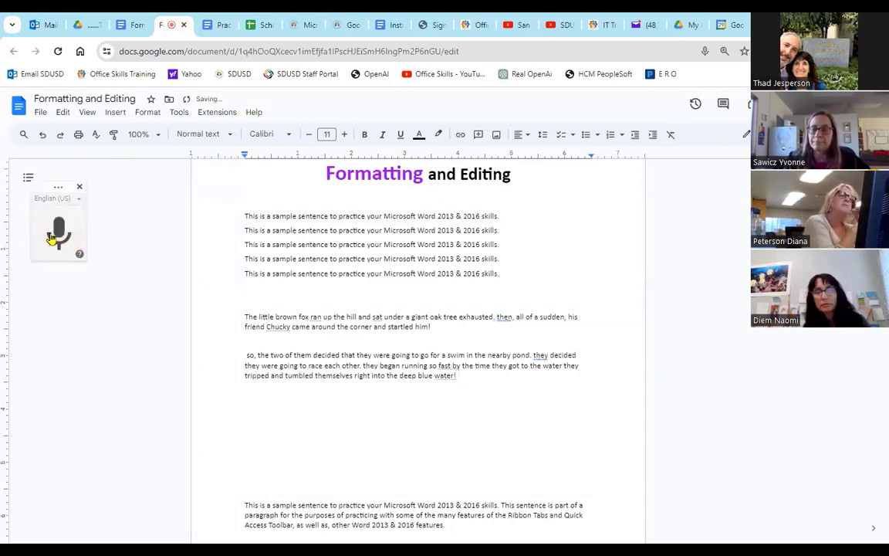
# View the suggestion for the underlined "water!" without applying it, and select the first dictated paragraph
pyautogui.rightClick(442, 376)
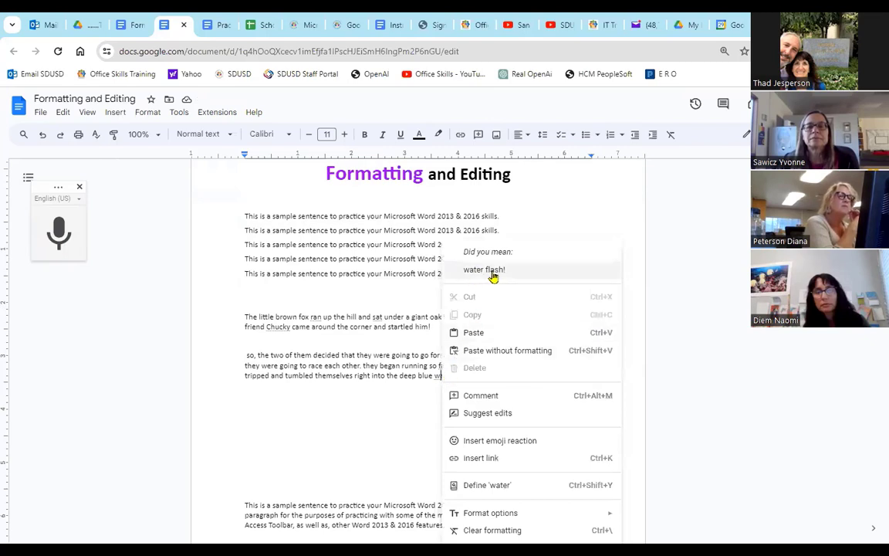
pyautogui.click(412, 407)
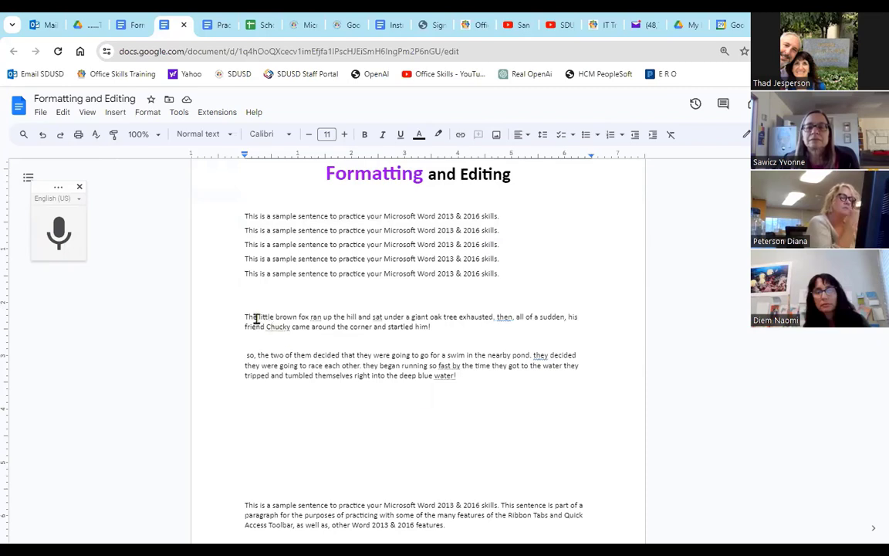
pyautogui.moveTo(241, 316); pyautogui.dragTo(433, 327)
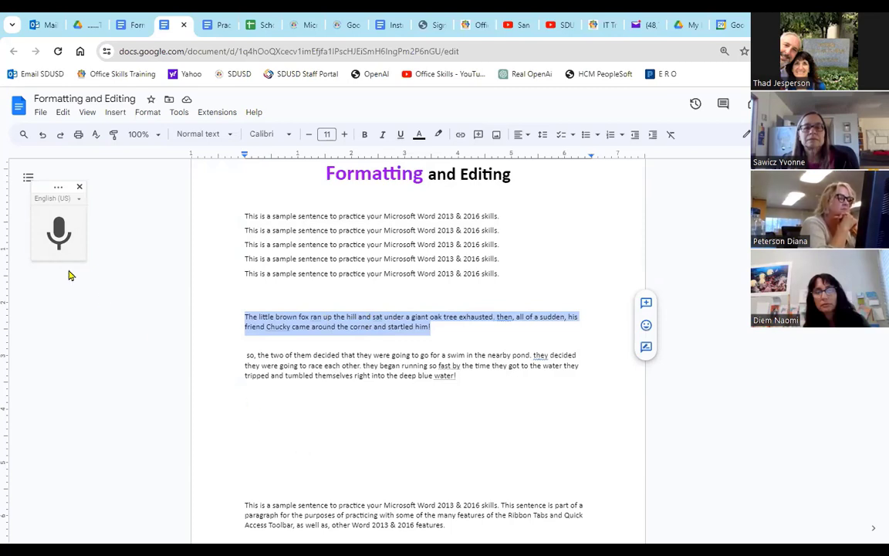
# Make the selected first dictated paragraph bold and italic with voice commands, and undo the stray dictated word "underlined"
pyautogui.click(63, 237)
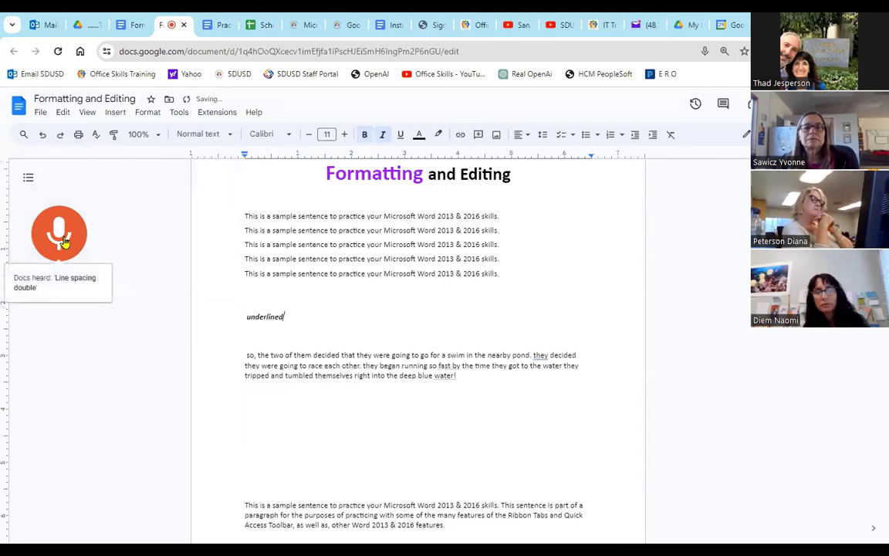
pyautogui.click(64, 242)
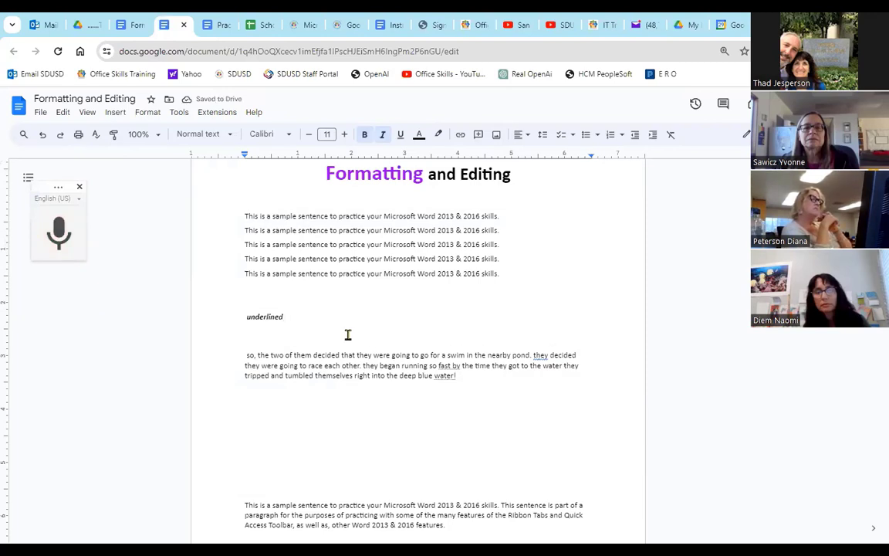
pyautogui.click(41, 136)
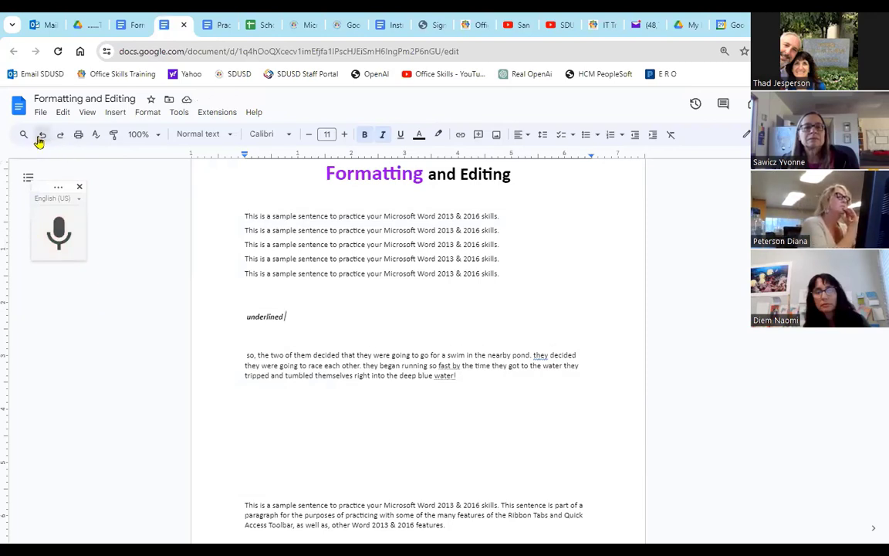
pyautogui.click(42, 135)
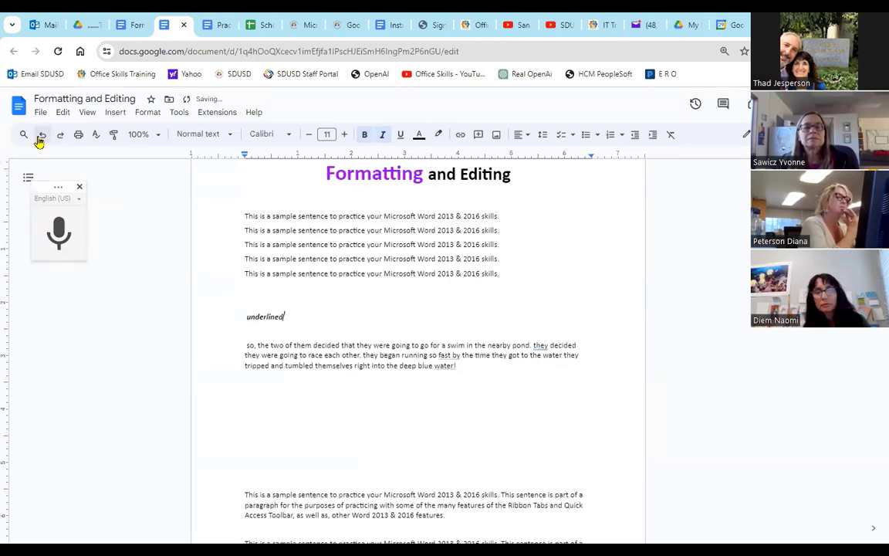
pyautogui.click(42, 135)
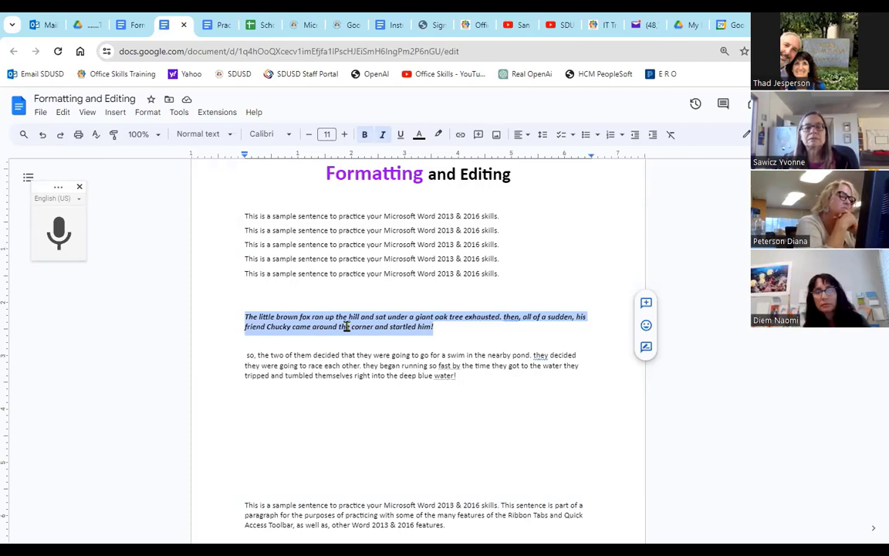
# Set the first dictated paragraph to blue text at size 13 with voice commands, and undo the stray dictated word "underline"
pyautogui.click(61, 234)
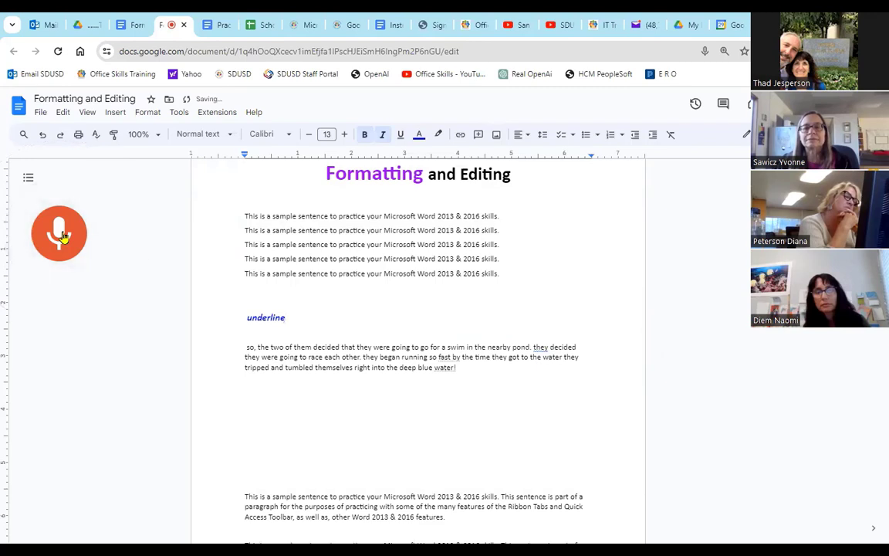
pyautogui.click(60, 233)
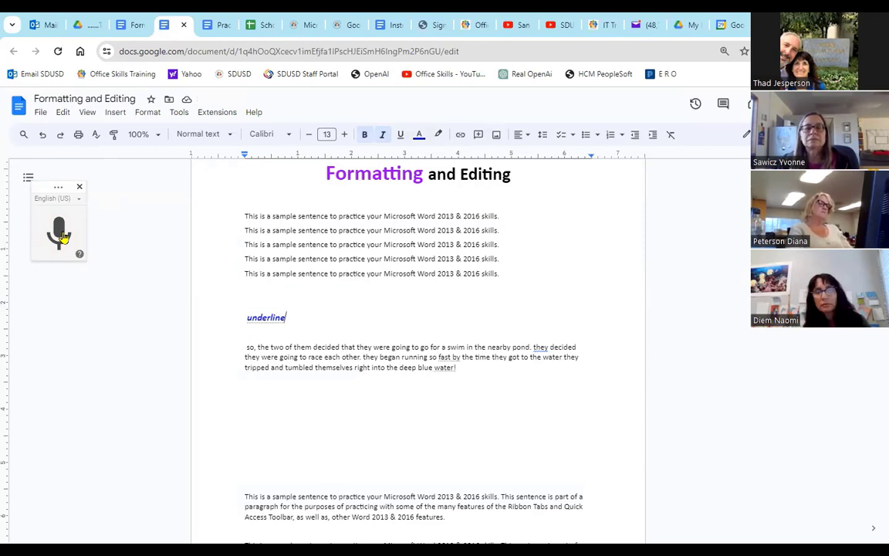
pyautogui.click(43, 136)
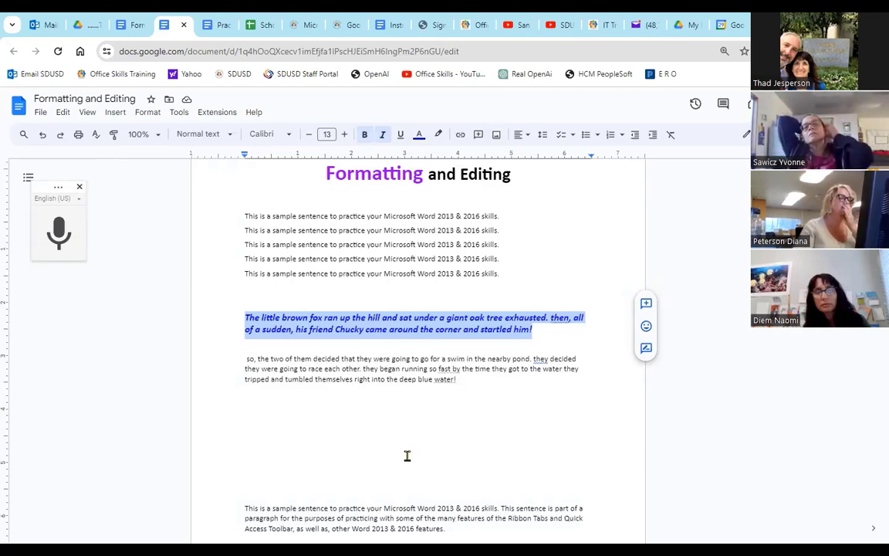
pyautogui.click(423, 424)
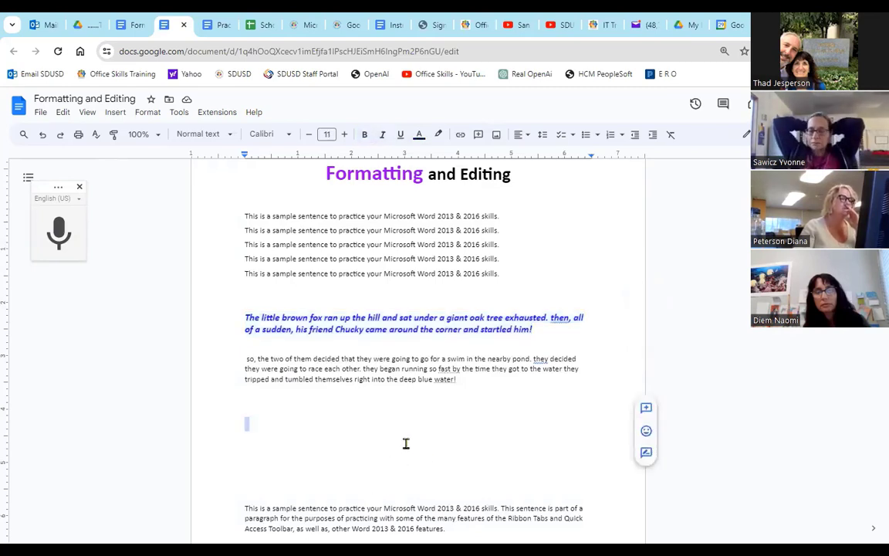
# Set the text color of the second dictated paragraph to cyan
pyautogui.moveTo(244, 358); pyautogui.dragTo(457, 381)
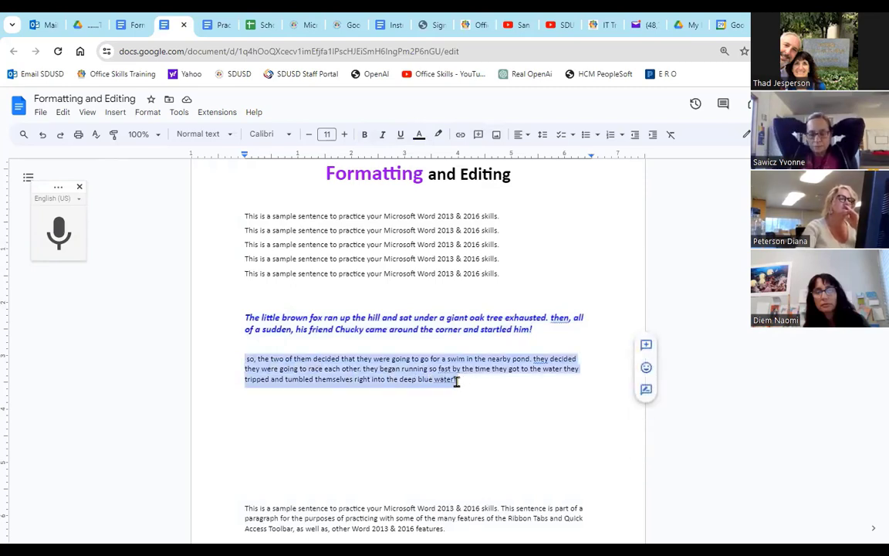
pyautogui.click(420, 135)
pyautogui.click(480, 167)
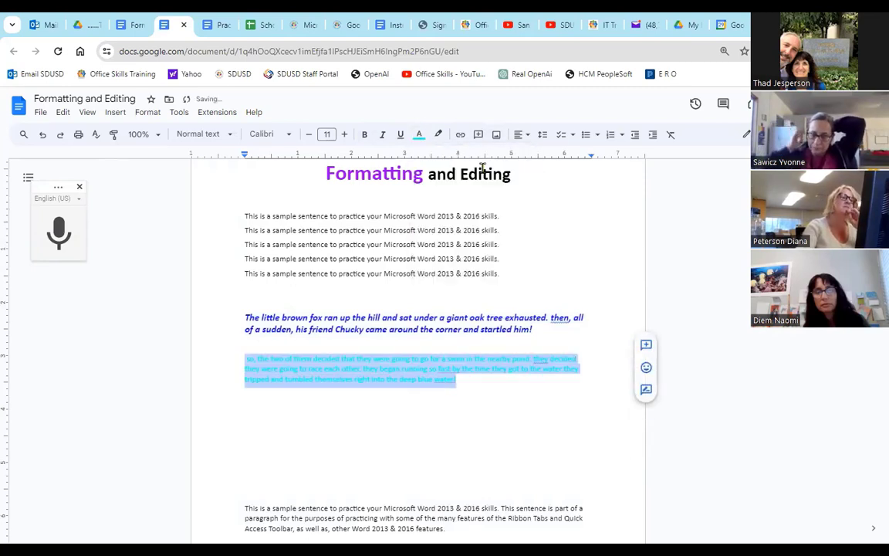
pyautogui.click(438, 431)
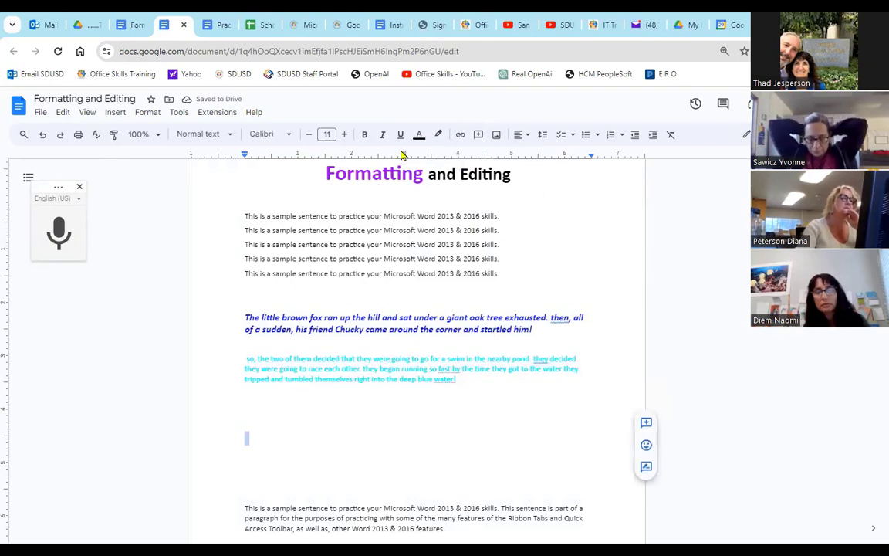
# Format the second dictated paragraph as red, bold text at font size 15
pyautogui.moveTo(239, 354); pyautogui.dragTo(504, 386)
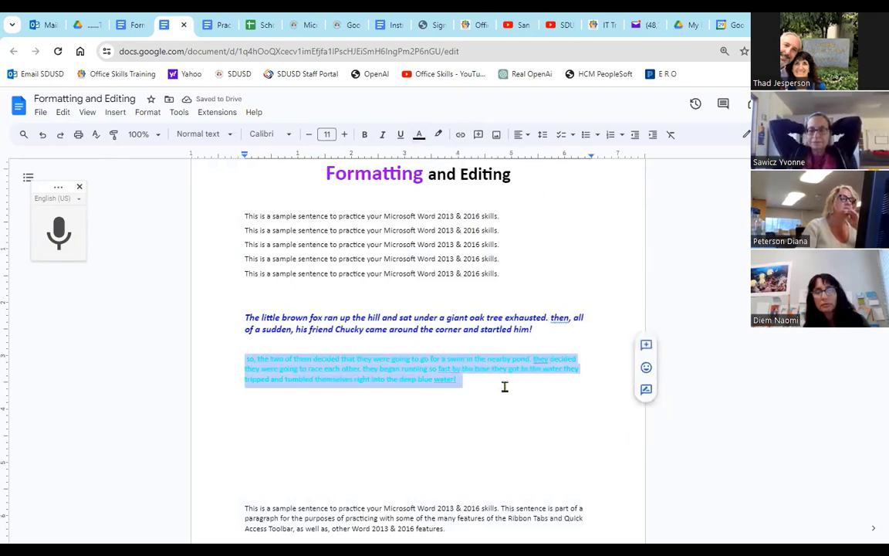
pyautogui.click(419, 134)
pyautogui.click(434, 168)
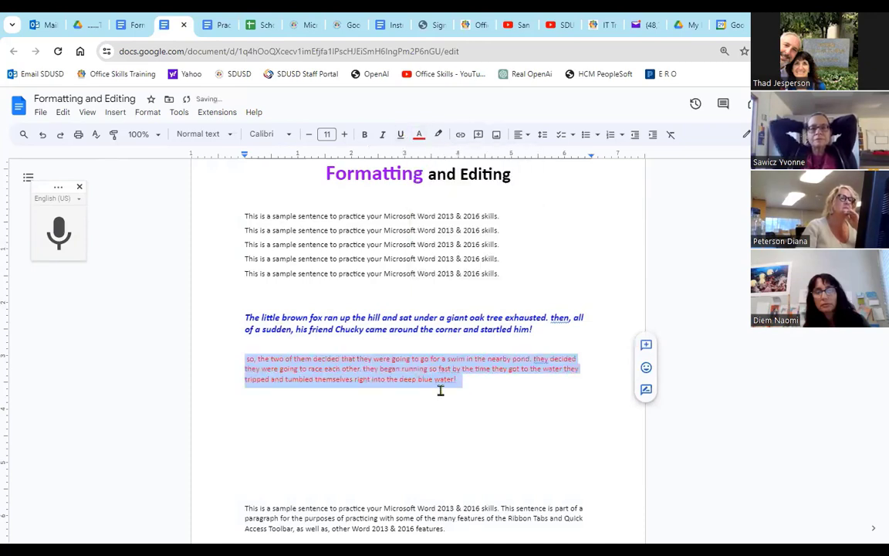
pyautogui.click(365, 134)
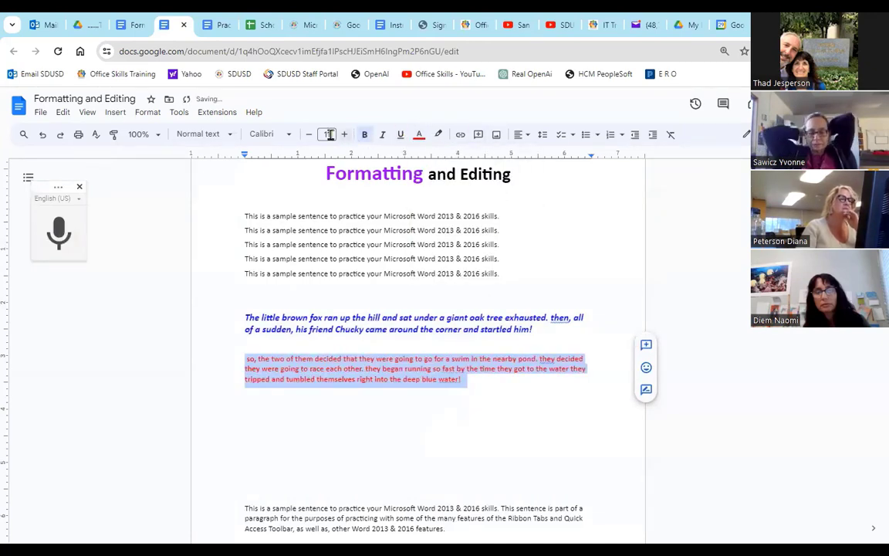
pyautogui.click(345, 135)
pyautogui.click(345, 136)
pyautogui.click(345, 136)
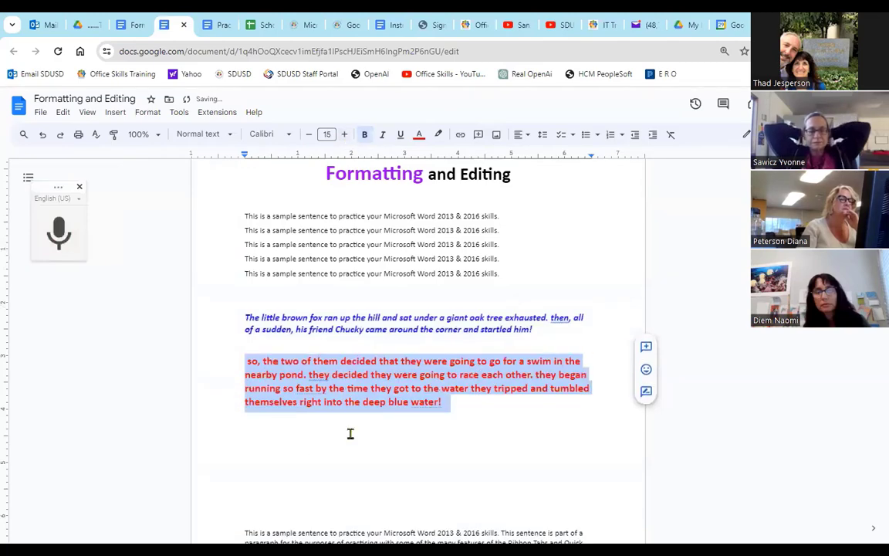
pyautogui.click(323, 461)
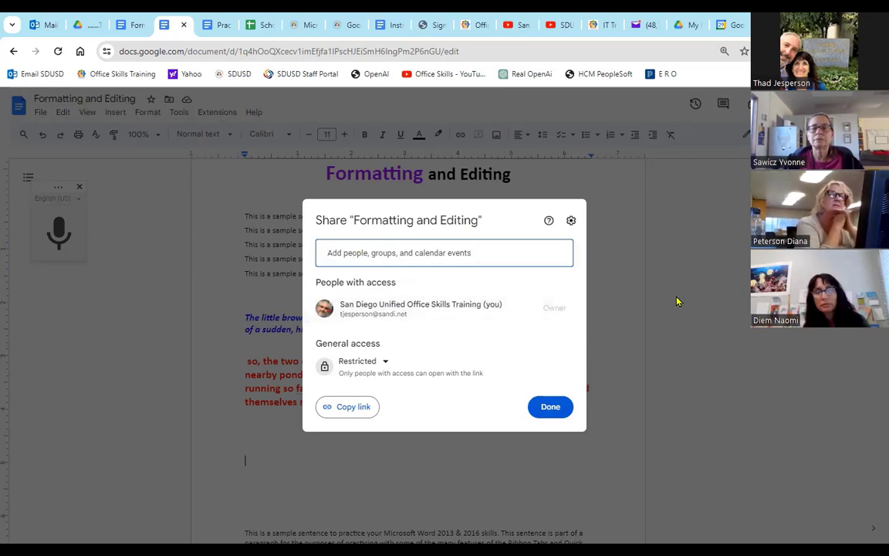
# Share the document with a colleague as Editor with Notify people enabled, and view that person's access options
pyautogui.write('d')
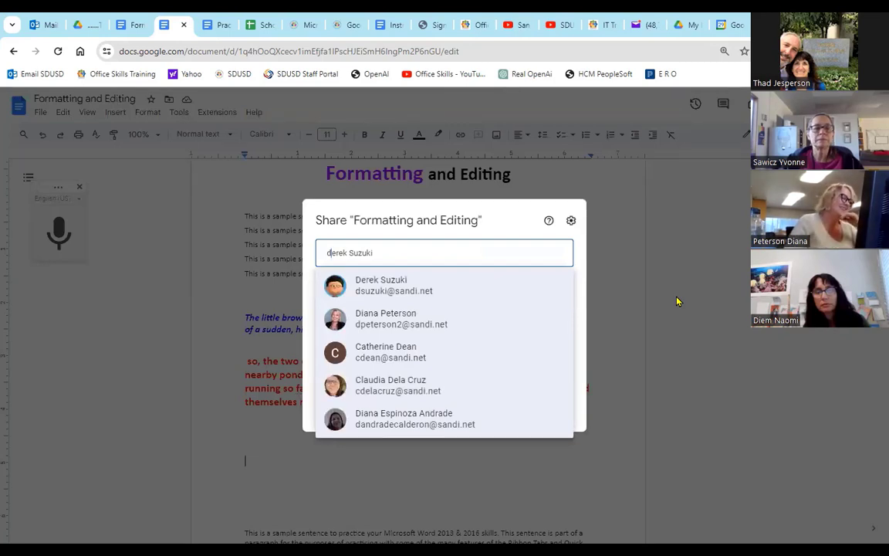
pyautogui.write('i')
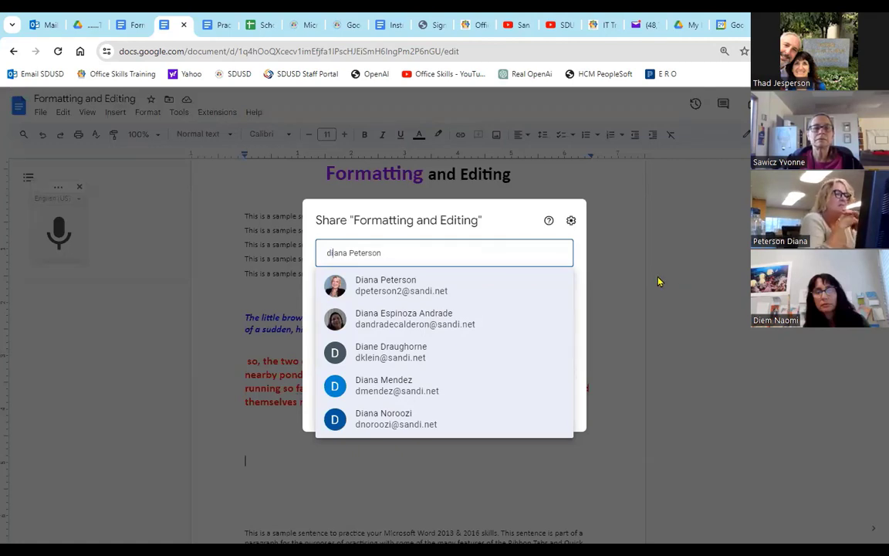
pyautogui.click(388, 291)
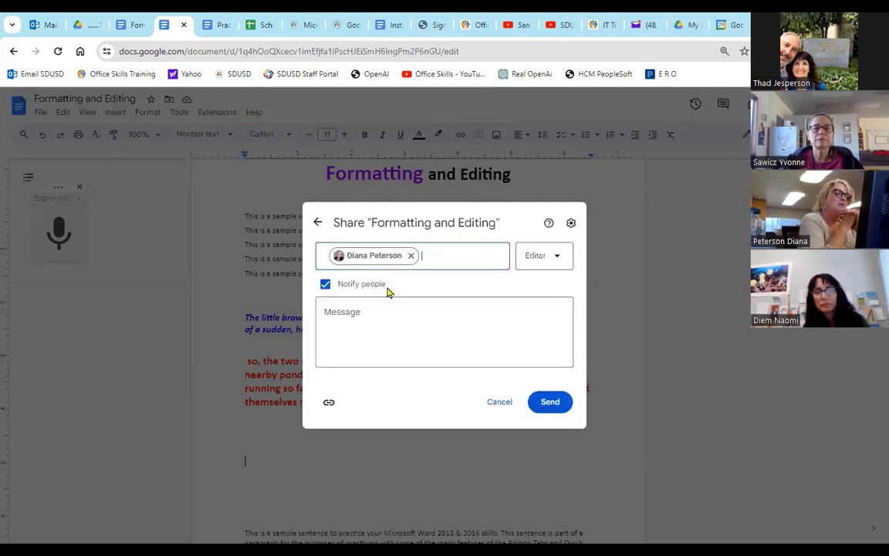
pyautogui.click(558, 260)
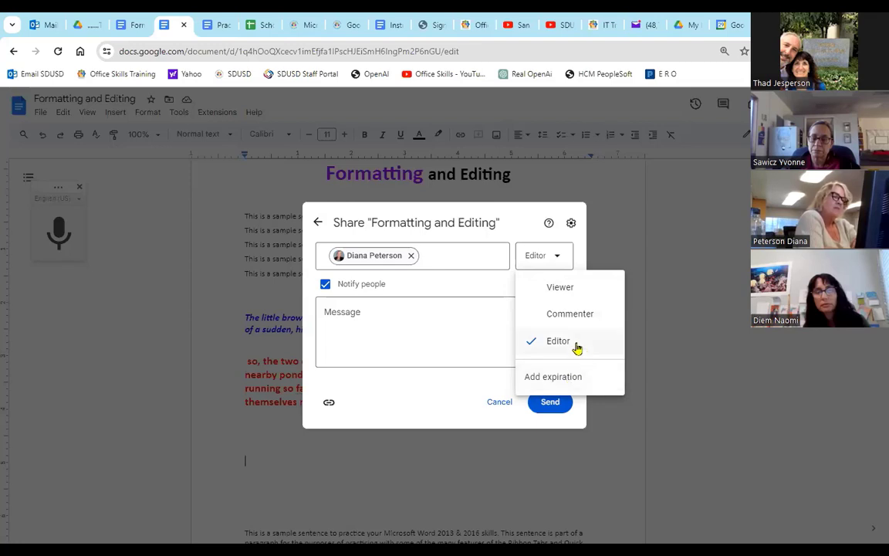
pyautogui.click(366, 309)
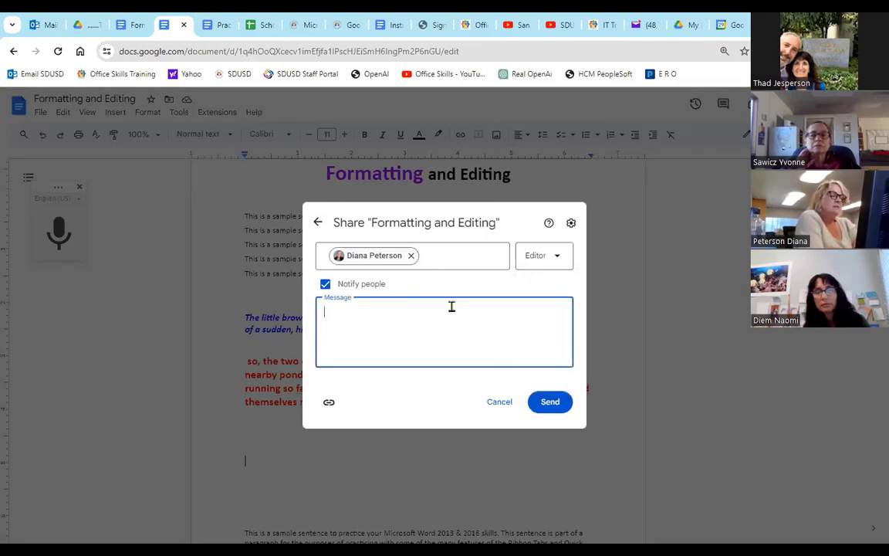
pyautogui.click(550, 402)
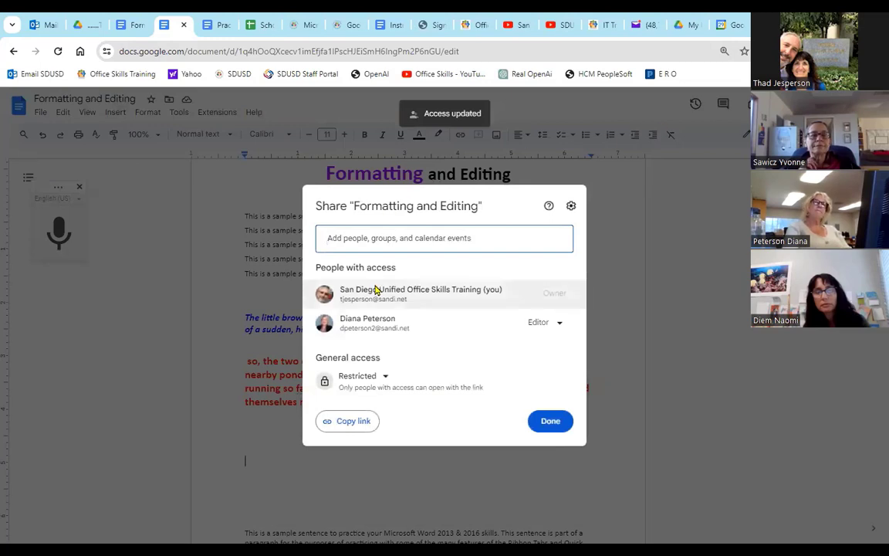
pyautogui.click(562, 324)
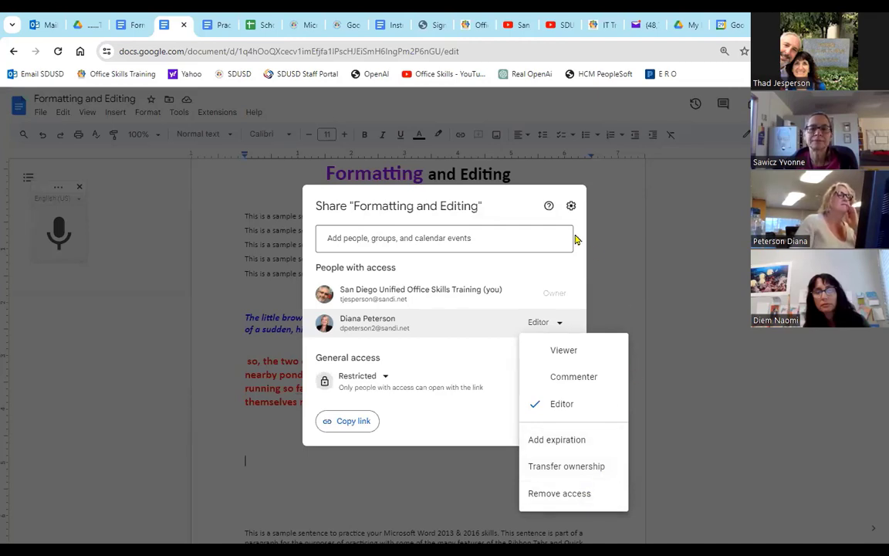
# Share the document with the Trainer T1, T4 and T3 accounts as Editors with Notify people enabled
pyautogui.click(437, 236)
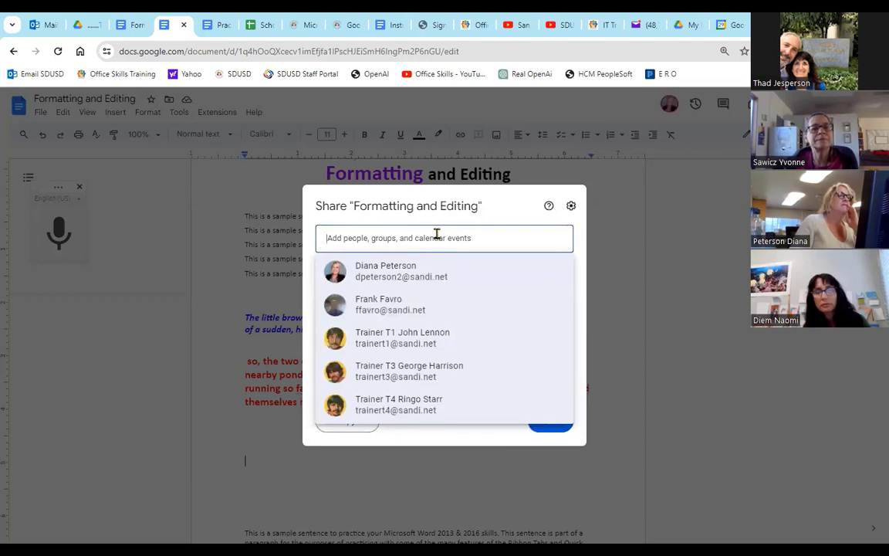
pyautogui.write('trainer T1 John Lennon')
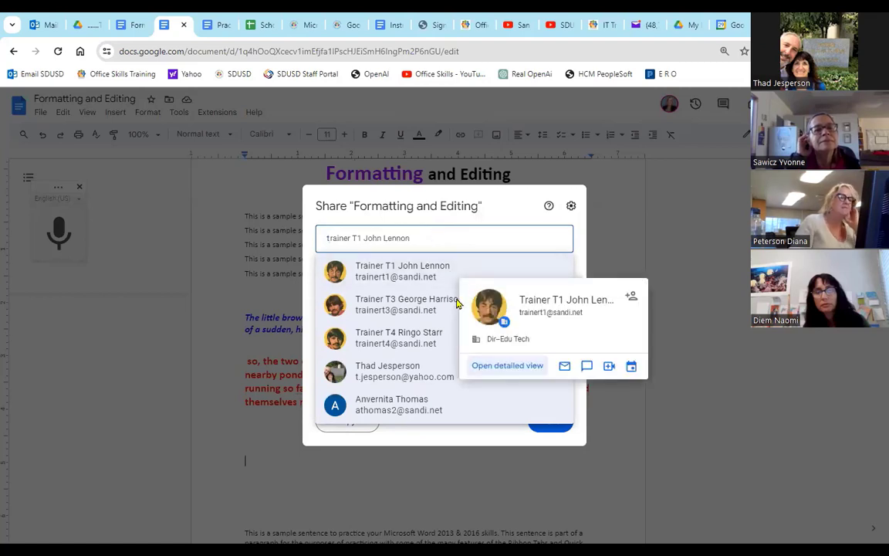
pyautogui.moveTo(452, 304)
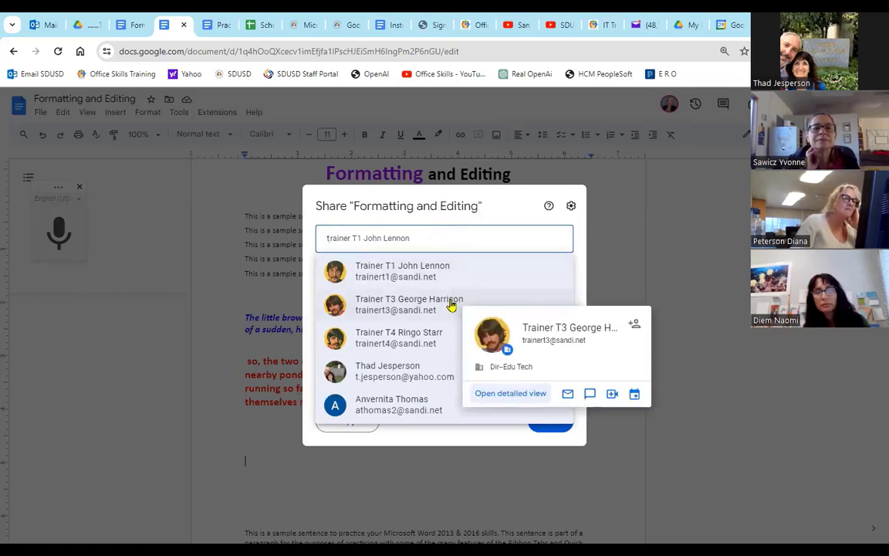
pyautogui.moveTo(447, 335)
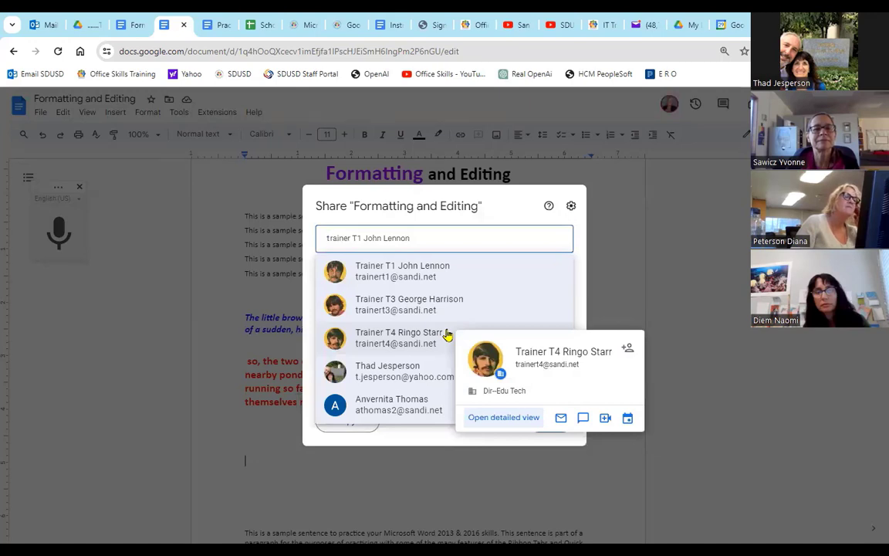
pyautogui.click(460, 273)
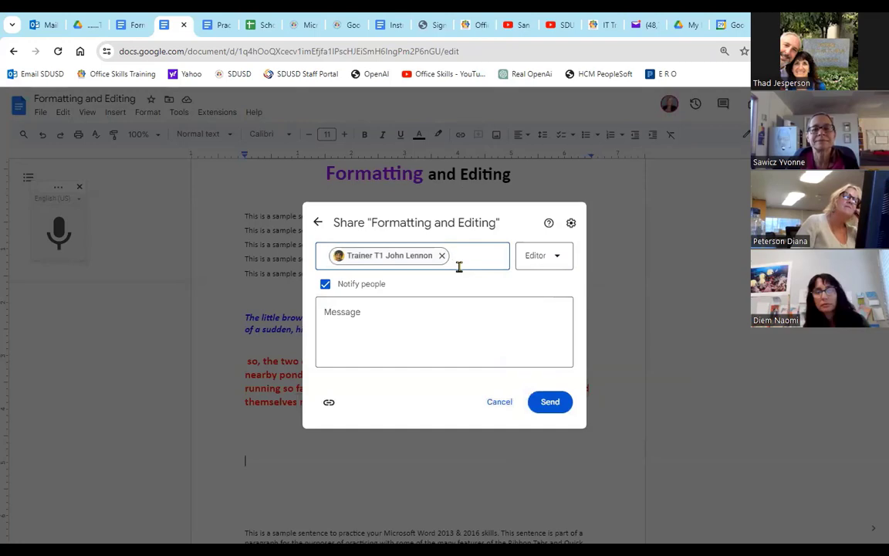
pyautogui.click(462, 271)
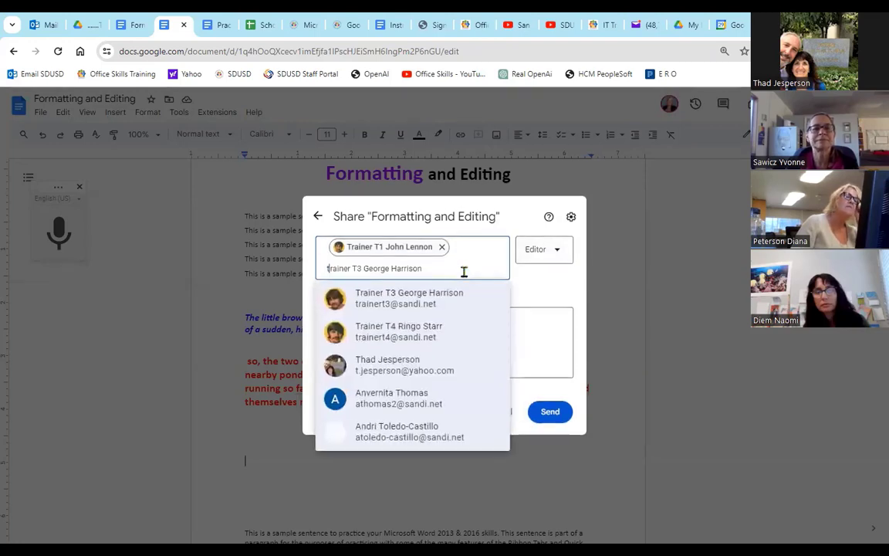
pyautogui.click(432, 338)
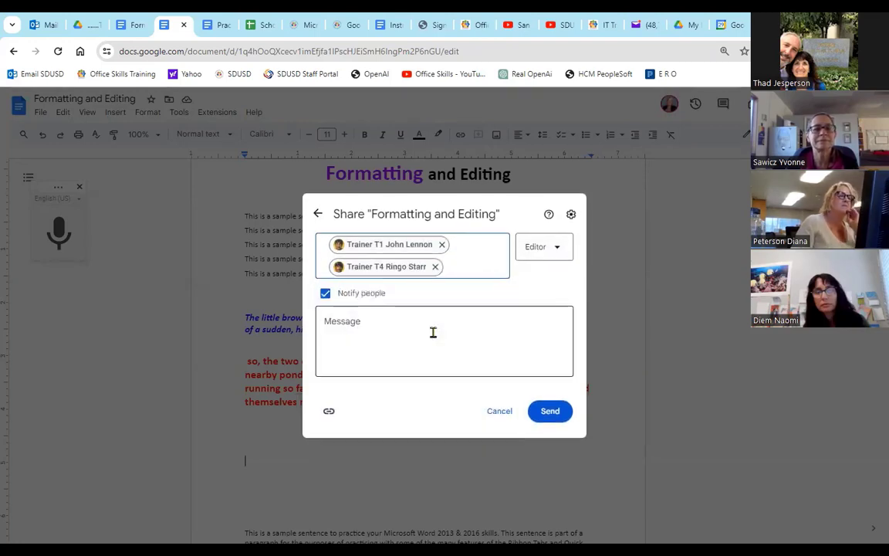
pyautogui.write('trainer T3 George Harrison')
pyautogui.click(447, 307)
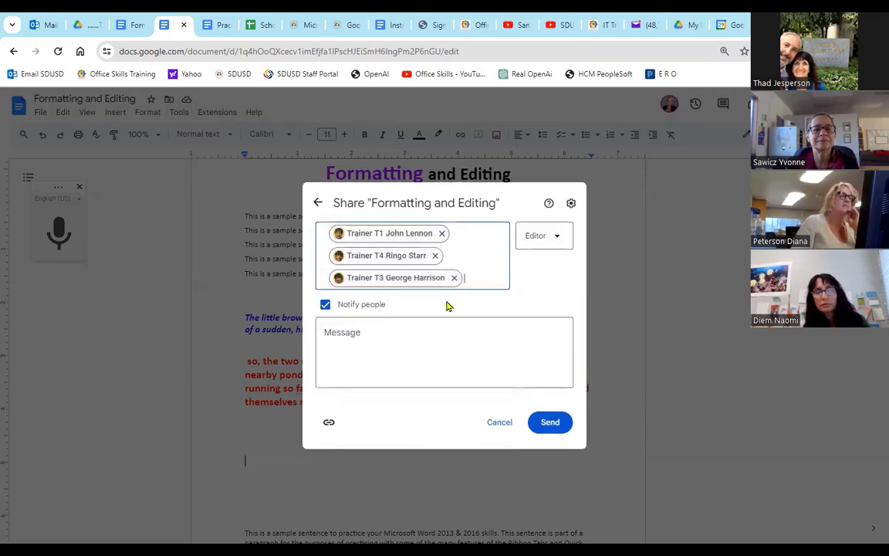
pyautogui.click(550, 424)
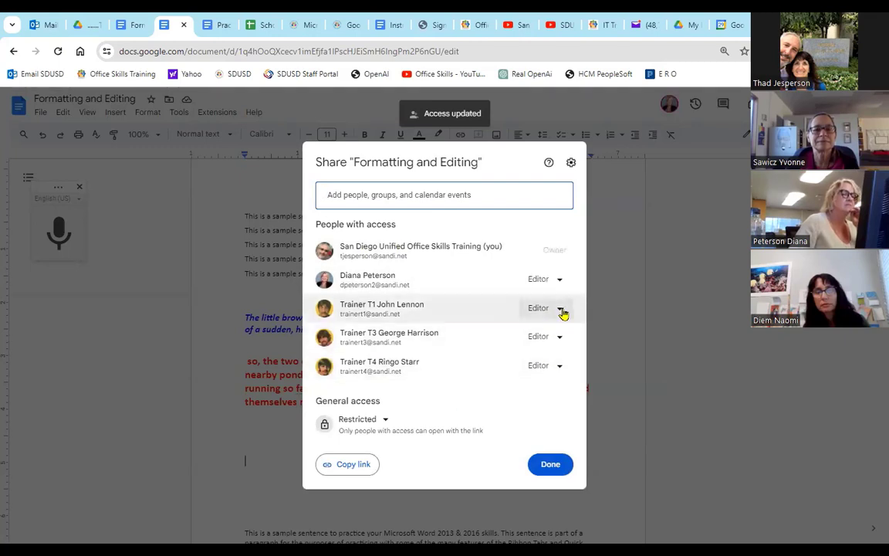
# Change Trainer T3's access to Viewer, remove Trainer T4's access to the document, and save the changes
pyautogui.click(558, 338)
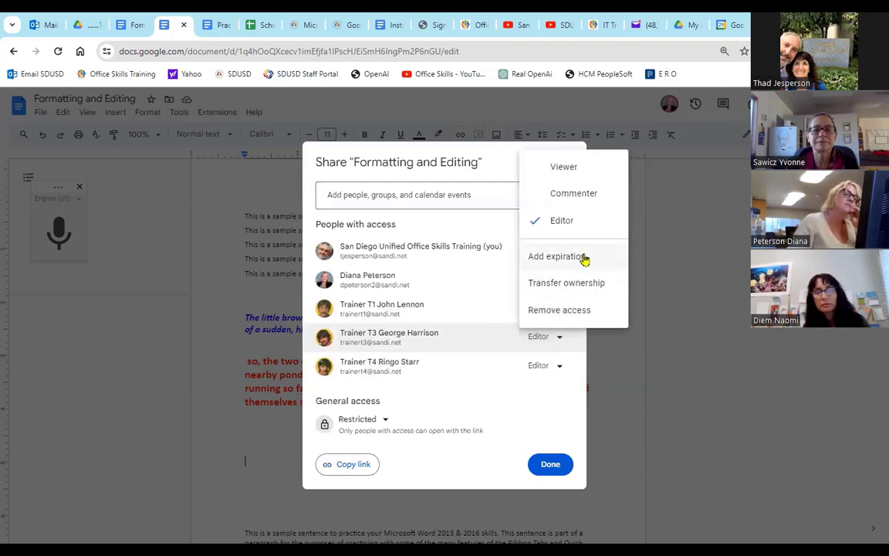
pyautogui.click(563, 173)
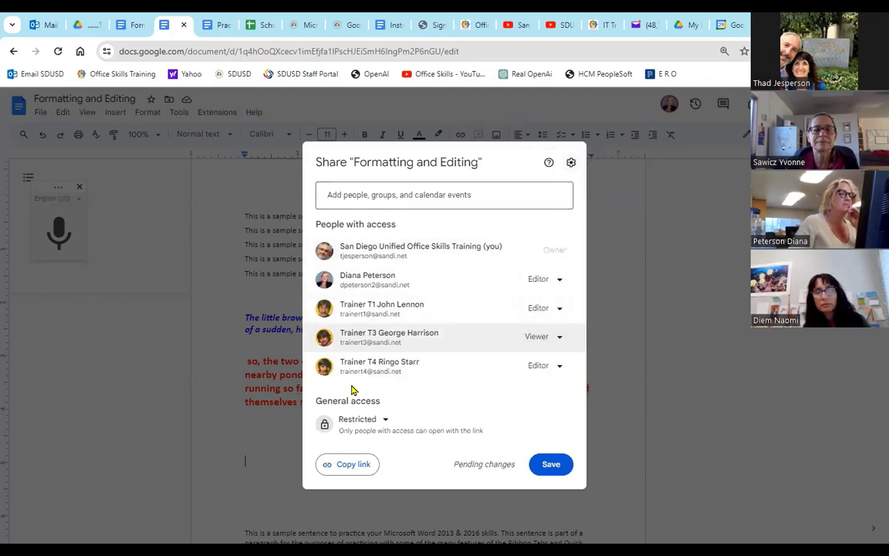
pyautogui.click(562, 368)
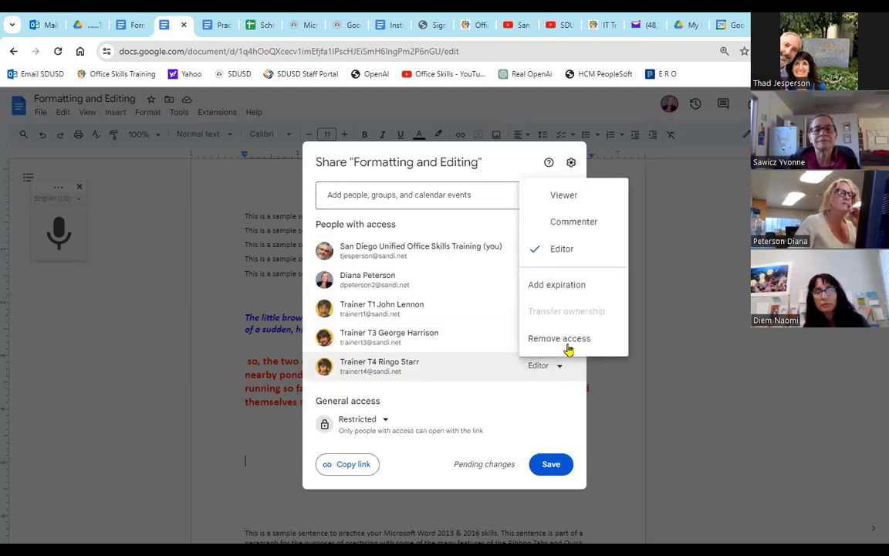
pyautogui.click(569, 341)
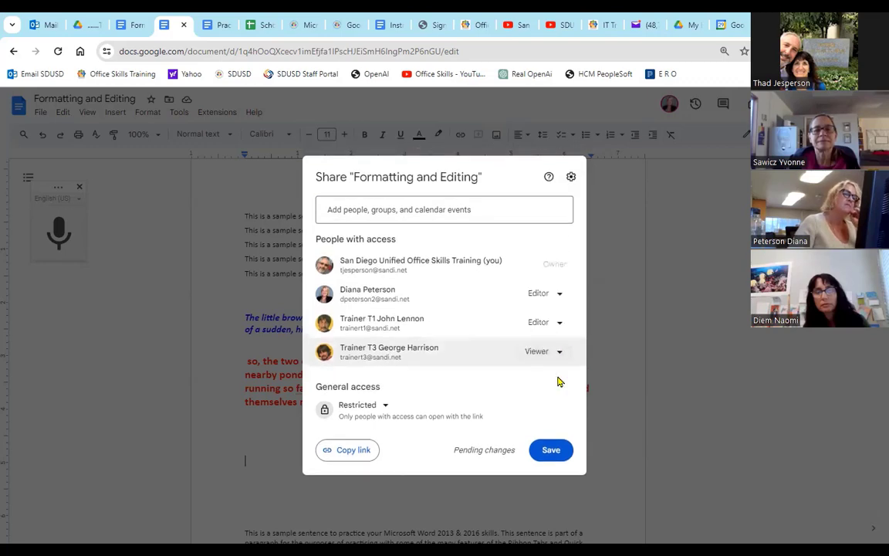
pyautogui.click(553, 454)
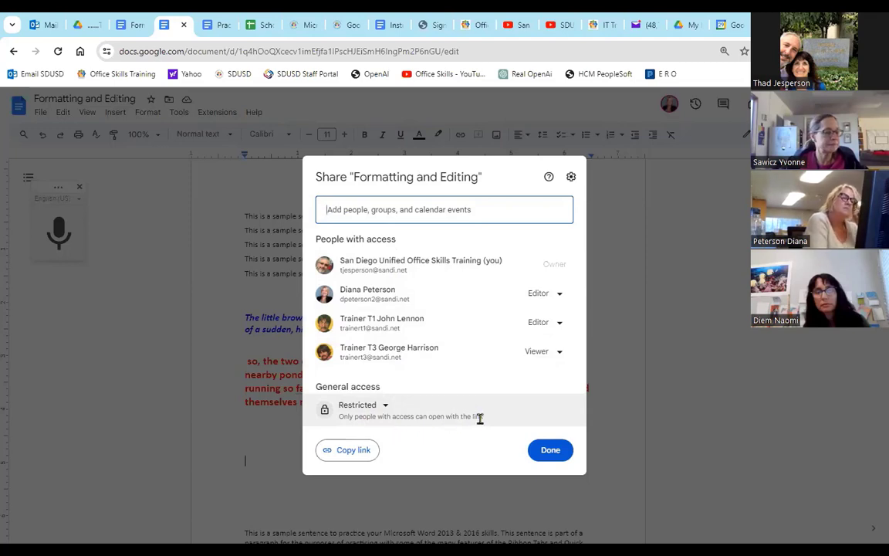
# Set the document's general access to San Diego Unified School District and view the roles available for it
pyautogui.click(388, 408)
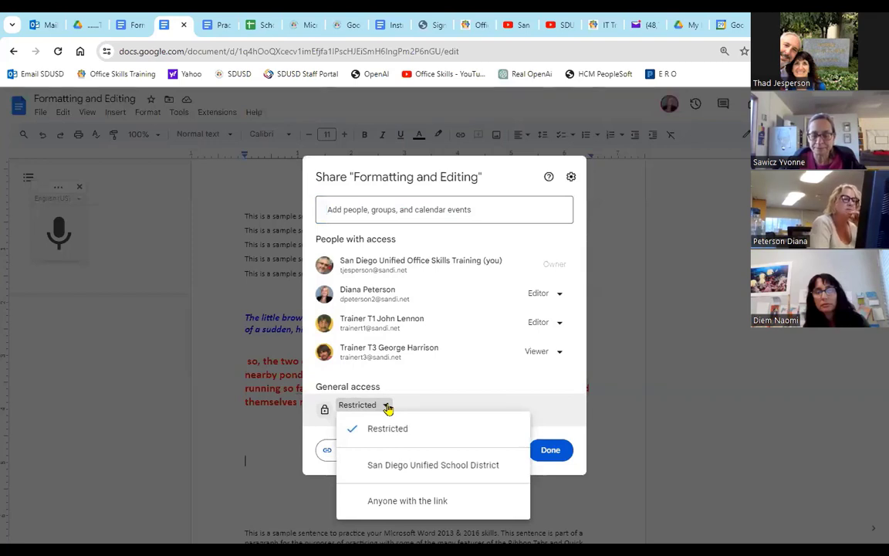
pyautogui.click(362, 469)
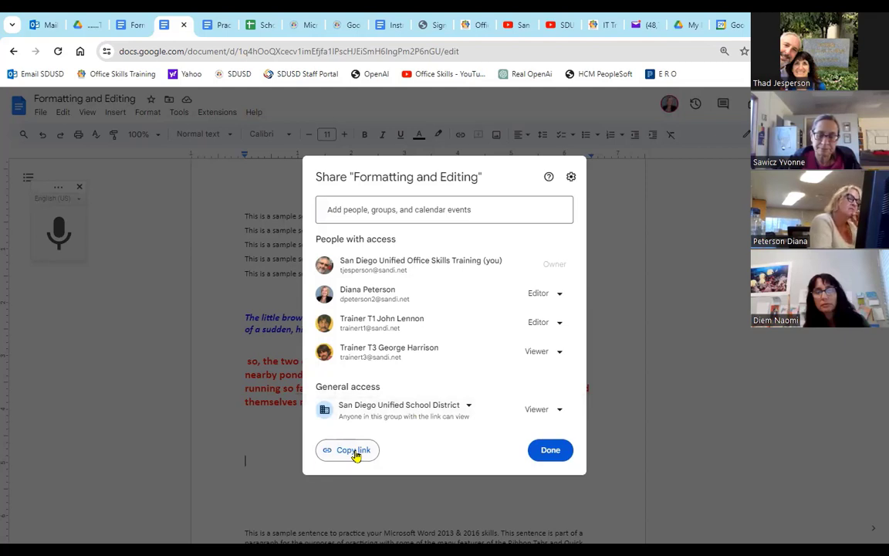
pyautogui.click(561, 409)
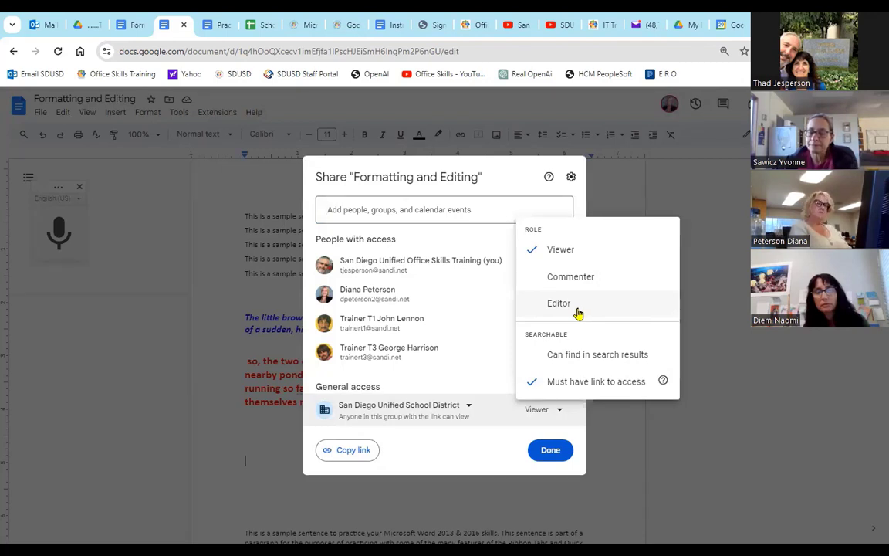
# Set the document's general access to Anyone with the link, with the Editor role
pyautogui.click(468, 406)
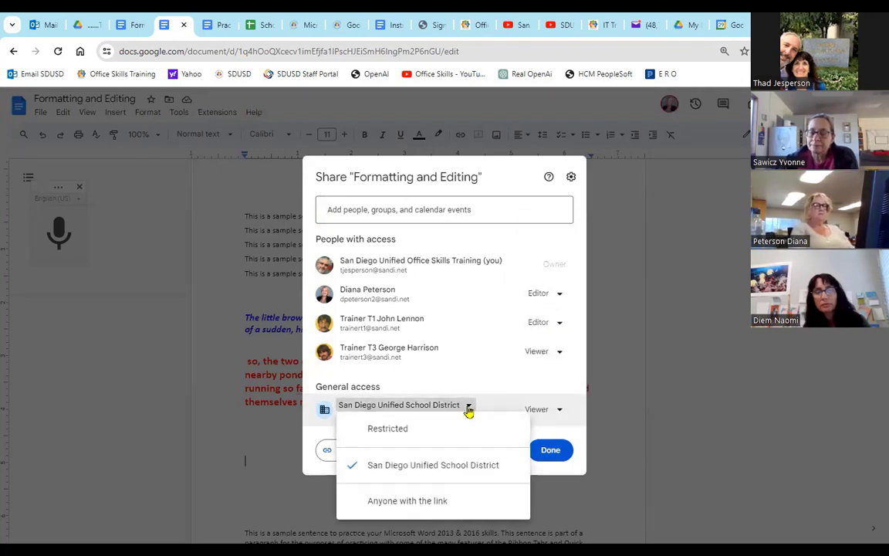
pyautogui.click(446, 503)
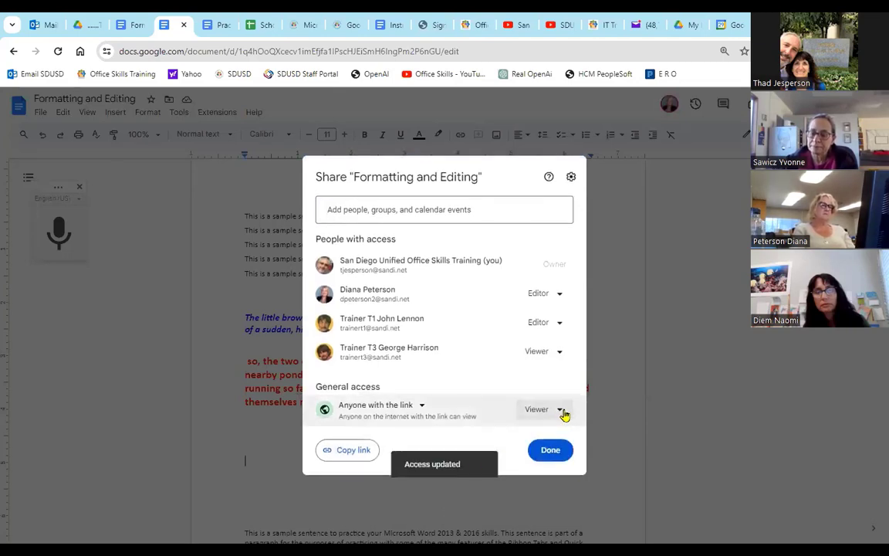
pyautogui.click(562, 412)
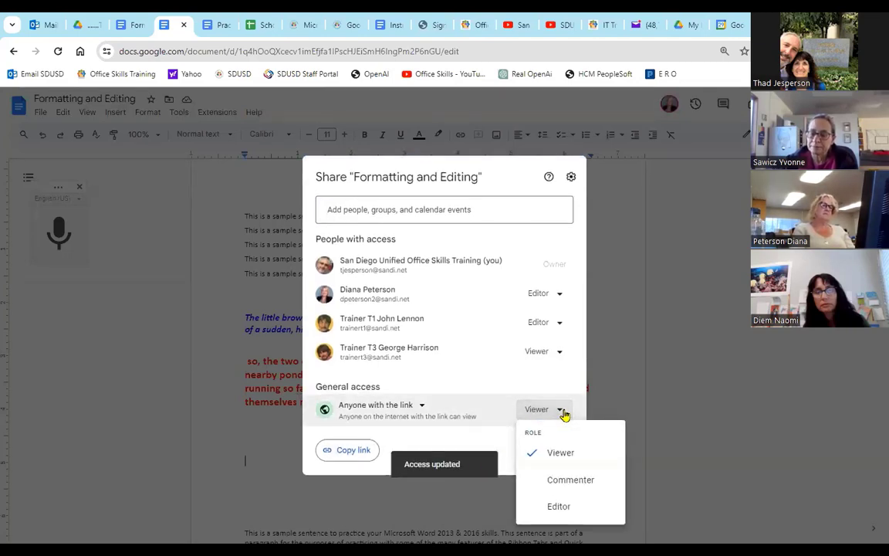
pyautogui.click(557, 507)
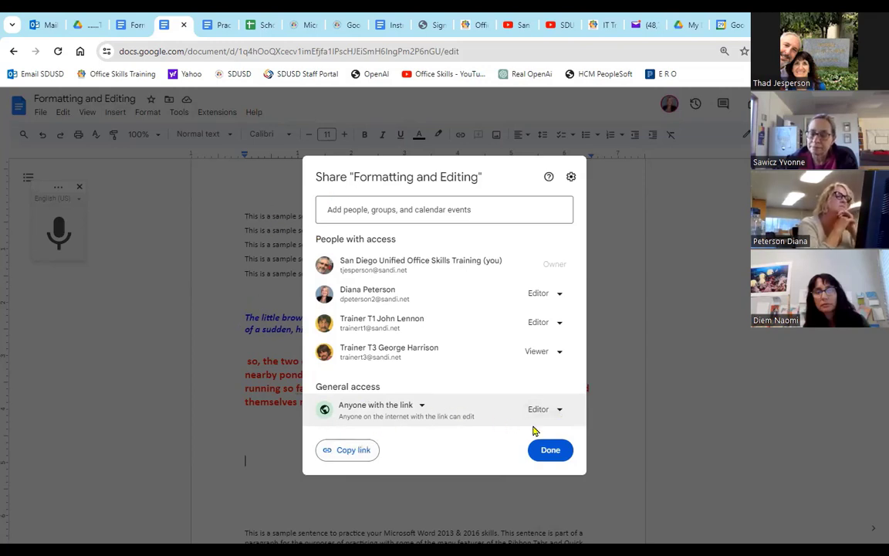
# Limit general access to San Diego Unified School District and close the sharing settings
pyautogui.click(420, 406)
pyautogui.click(423, 467)
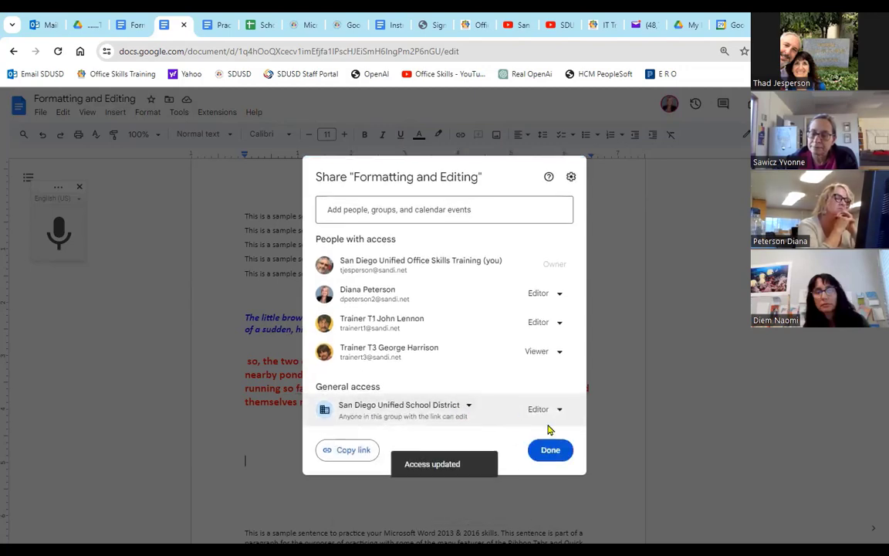
pyautogui.click(556, 454)
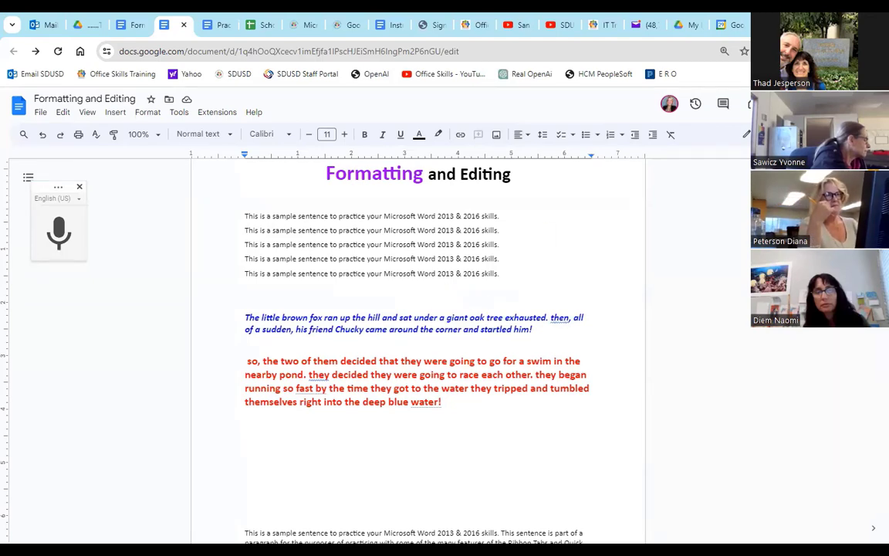
# Reopen the sharing settings, set general access to Anyone with the link as Viewer, and finish sharing
pyautogui.click(803, 103)
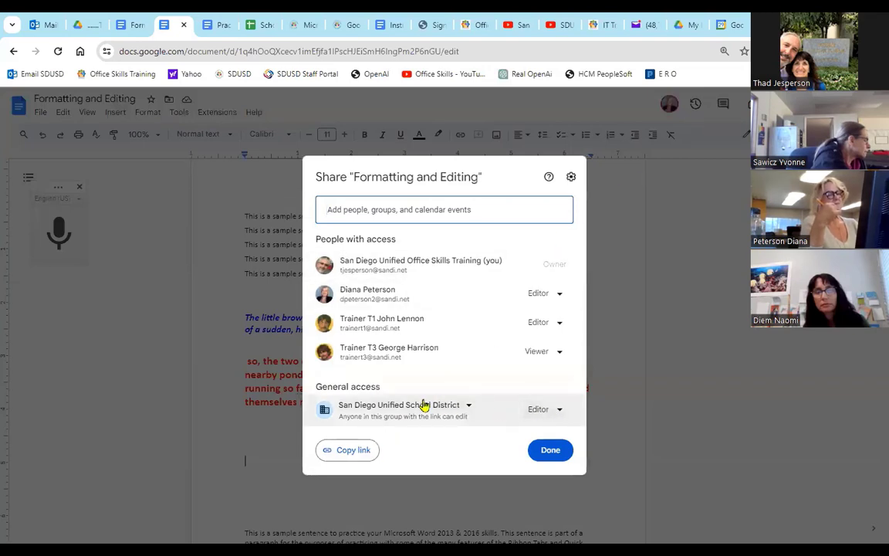
pyautogui.click(468, 406)
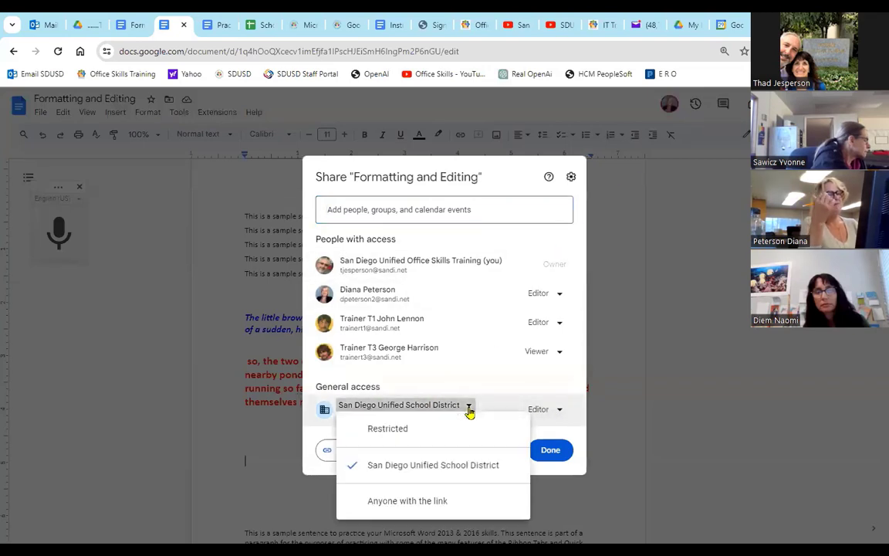
pyautogui.click(447, 503)
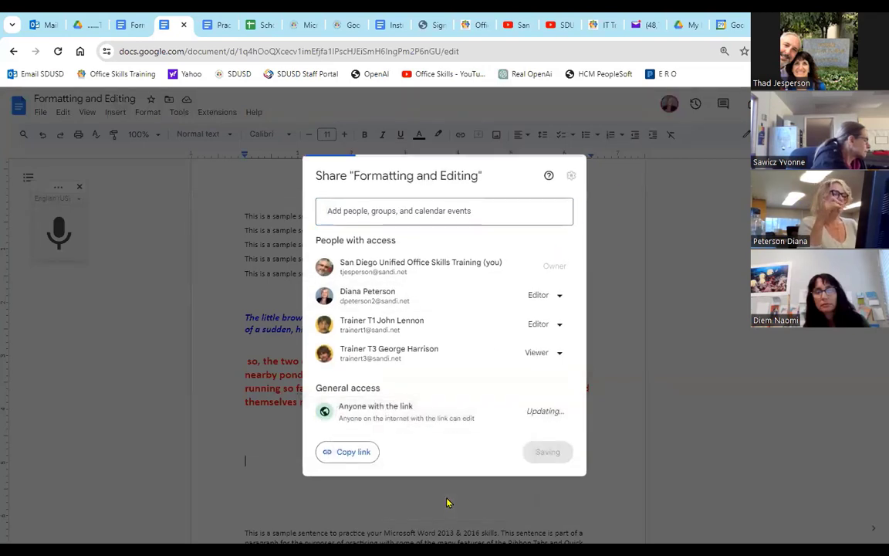
pyautogui.click(562, 412)
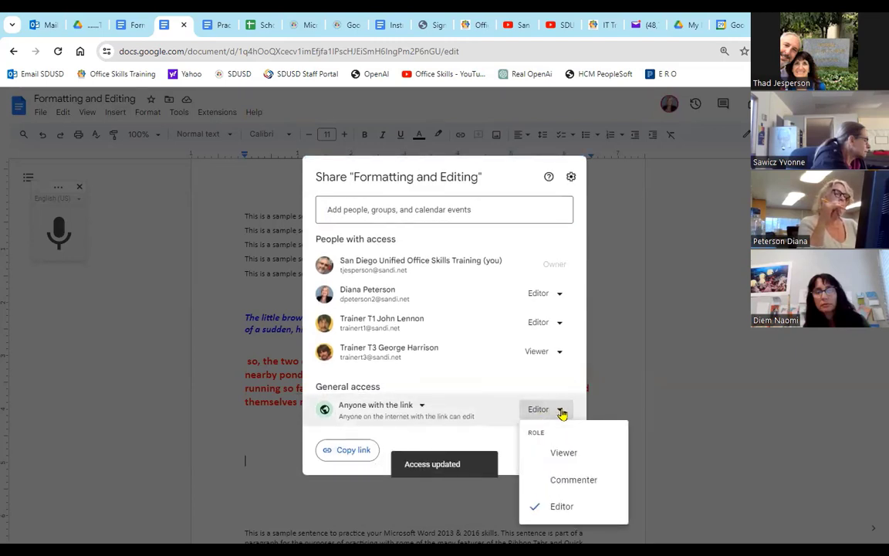
pyautogui.click(562, 453)
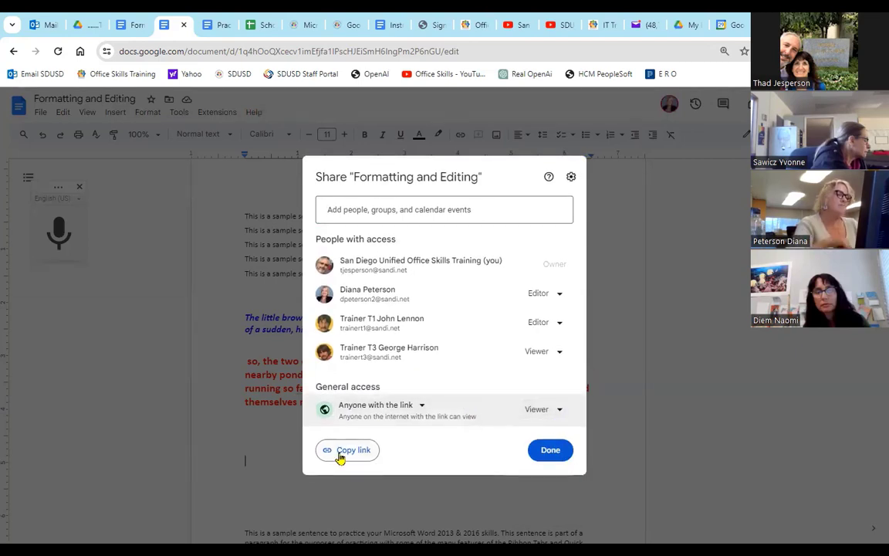
pyautogui.click(551, 449)
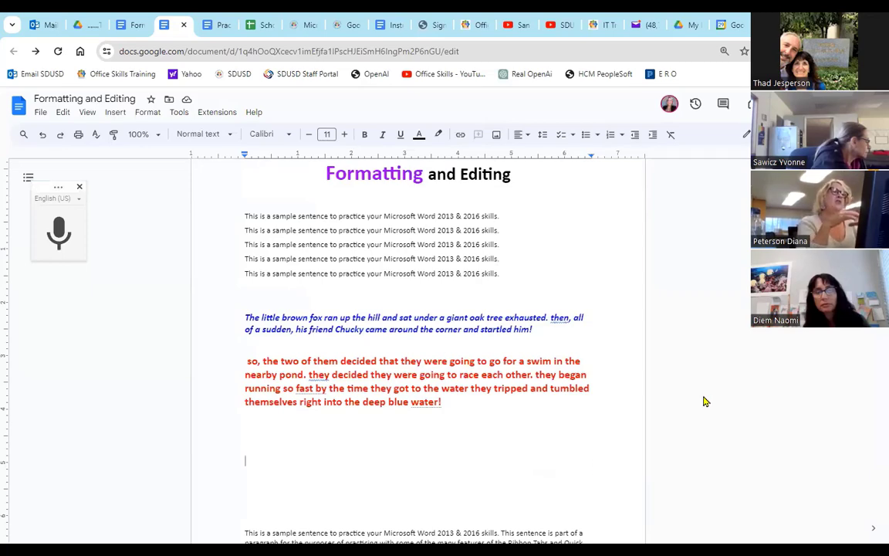
# Reopen the document's sharing settings and view the access options of the first colleague listed below the owner
pyautogui.click(803, 103)
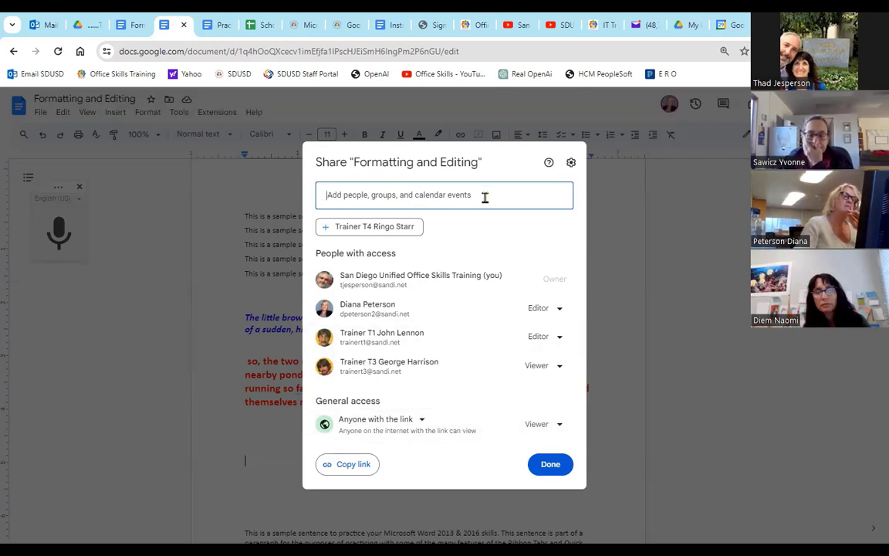
pyautogui.click(561, 308)
pyautogui.click(609, 289)
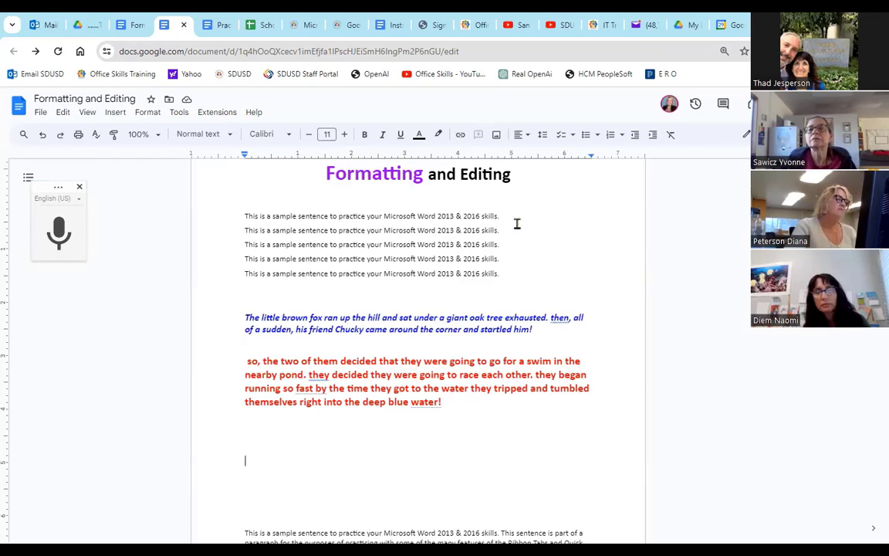
# Switch to Google Drive and view the sharing options for Today's Folder
pyautogui.click(89, 31)
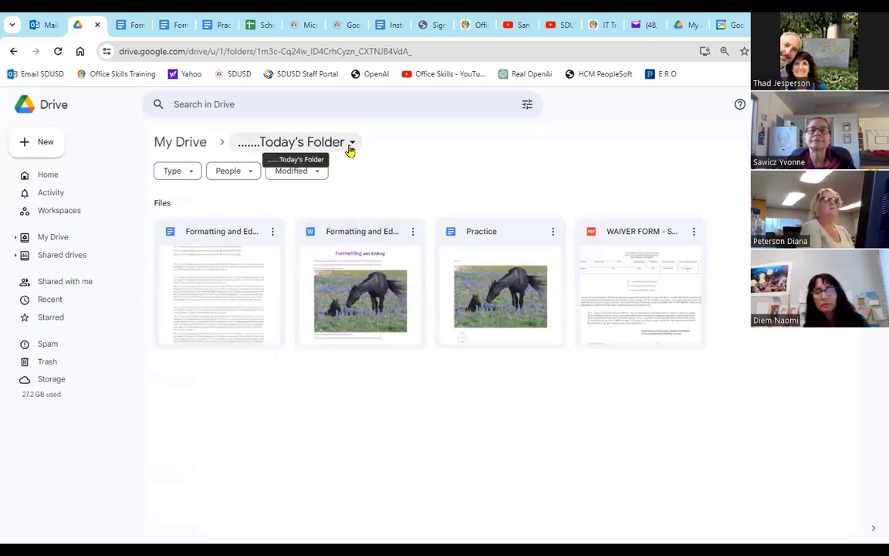
pyautogui.click(307, 143)
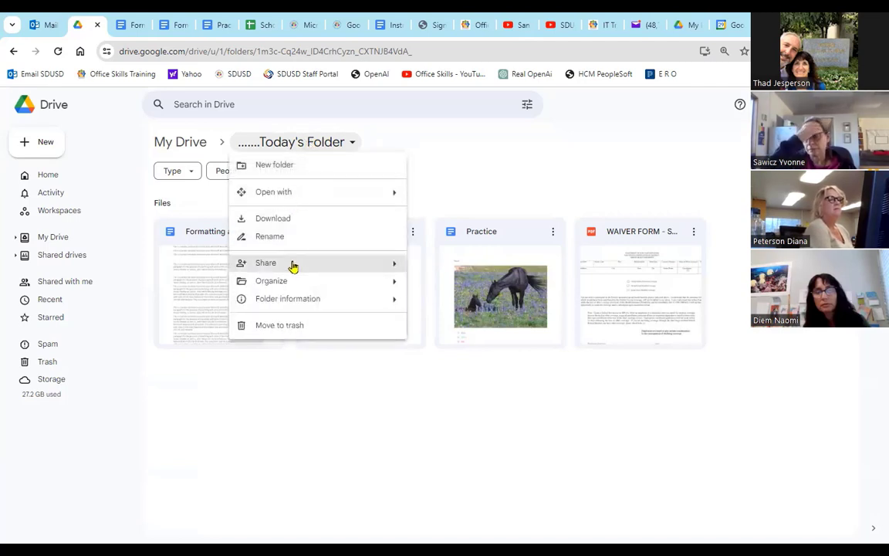
pyautogui.moveTo(292, 264)
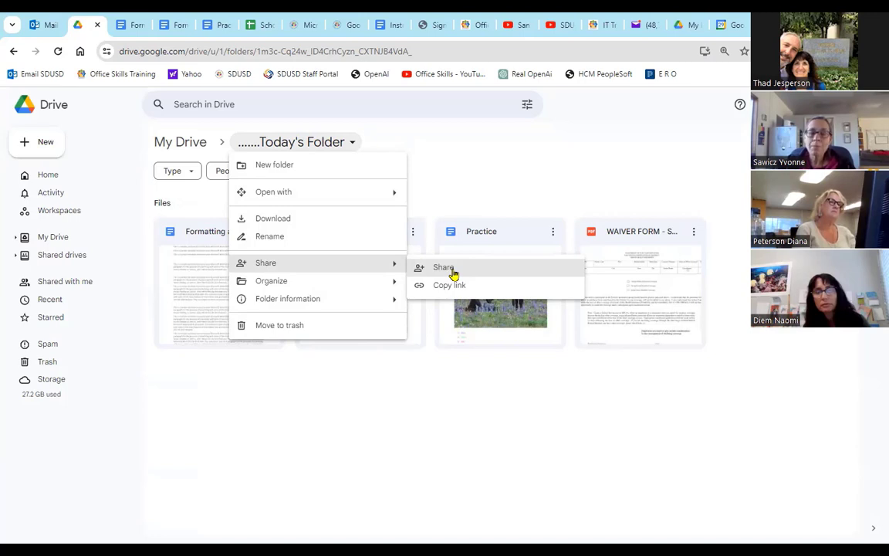
pyautogui.click(458, 383)
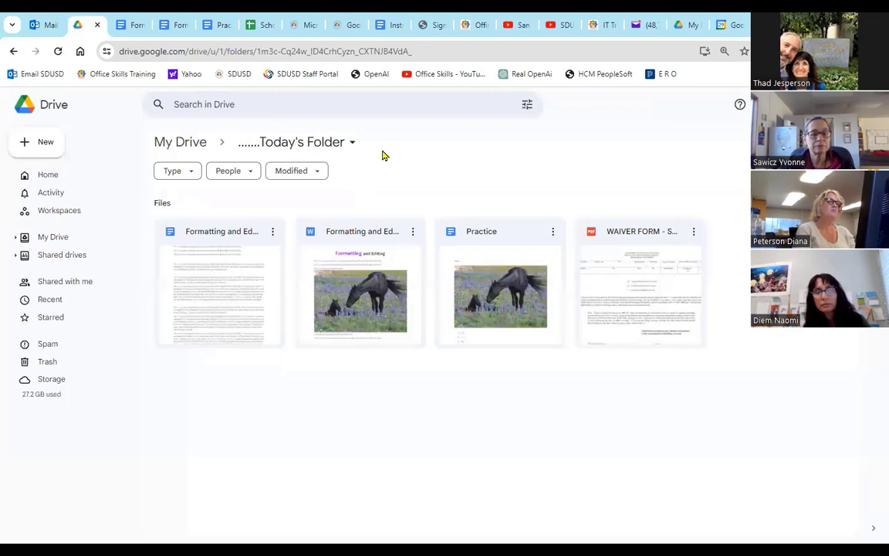
# View the San Diego Unified Office Skills Training video list on YouTube, and return to the Formatting and Editing document
pyautogui.click(522, 26)
pyautogui.moveTo(461, 405)
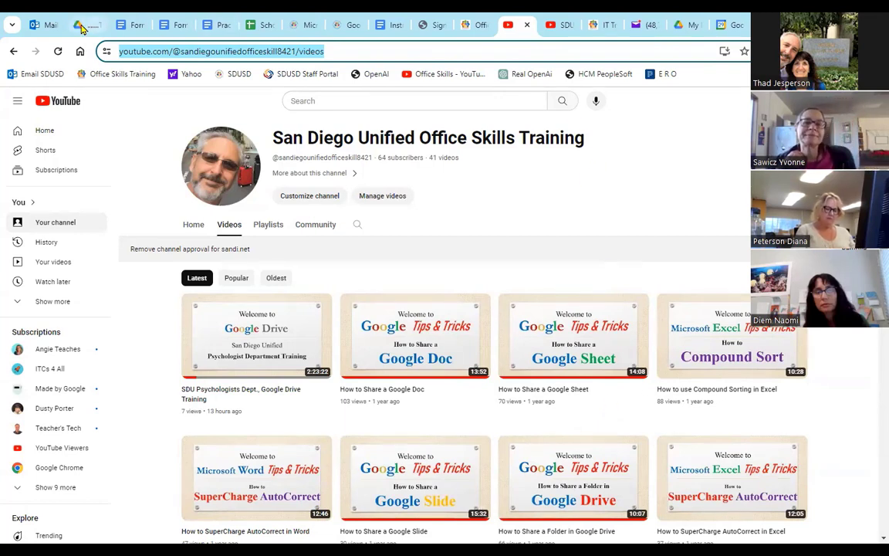
pyautogui.click(157, 25)
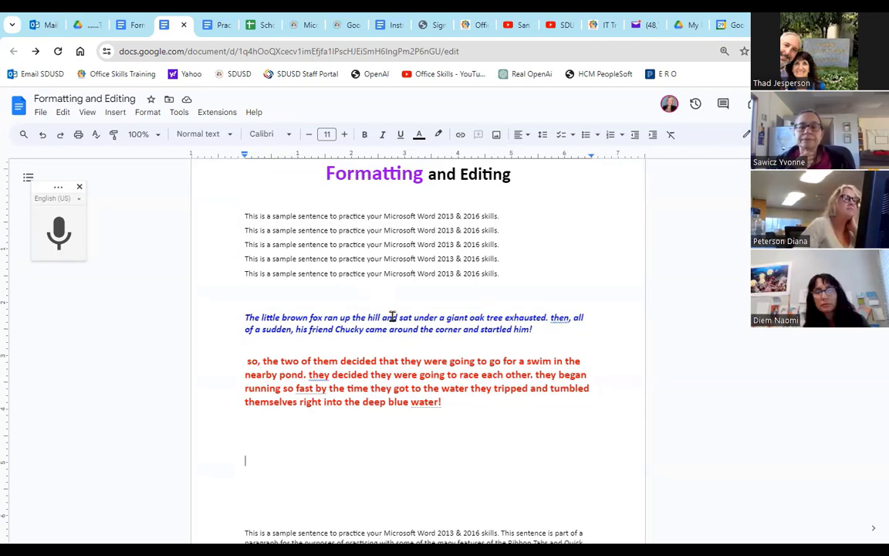
# Insert a table with six columns and three rows below the red paragraph
pyautogui.scroll(-1, 392, 317)
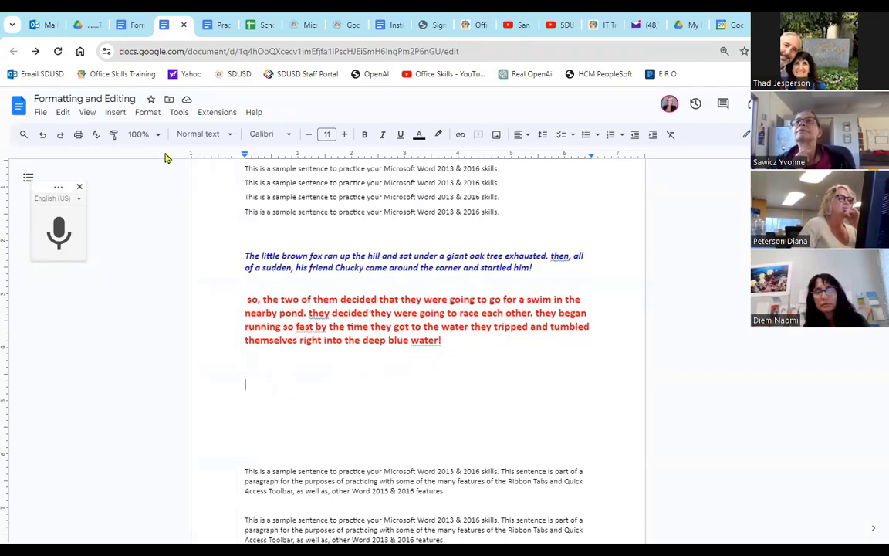
pyautogui.click(115, 112)
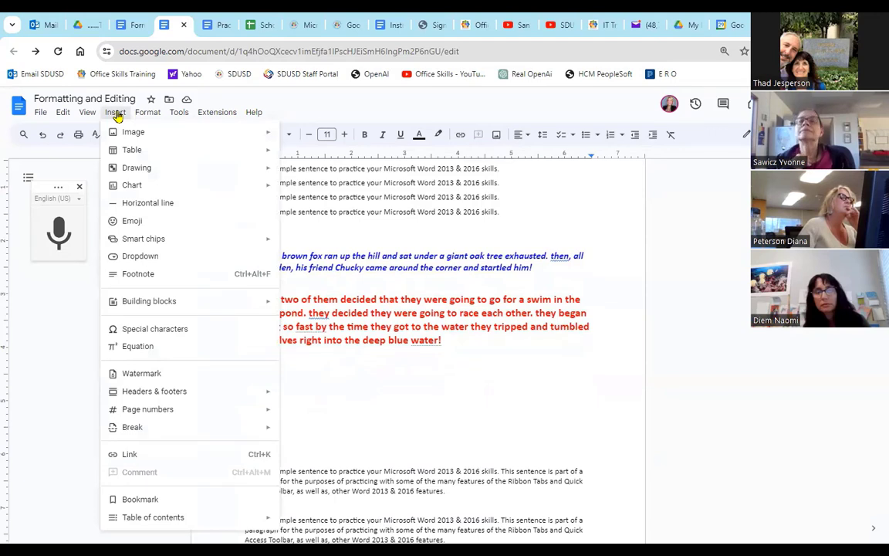
pyautogui.moveTo(143, 136)
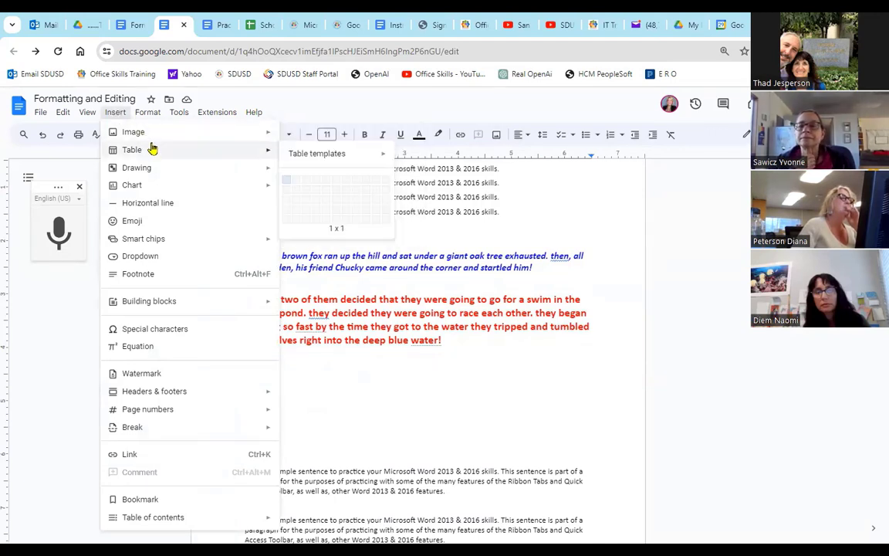
pyautogui.click(335, 203)
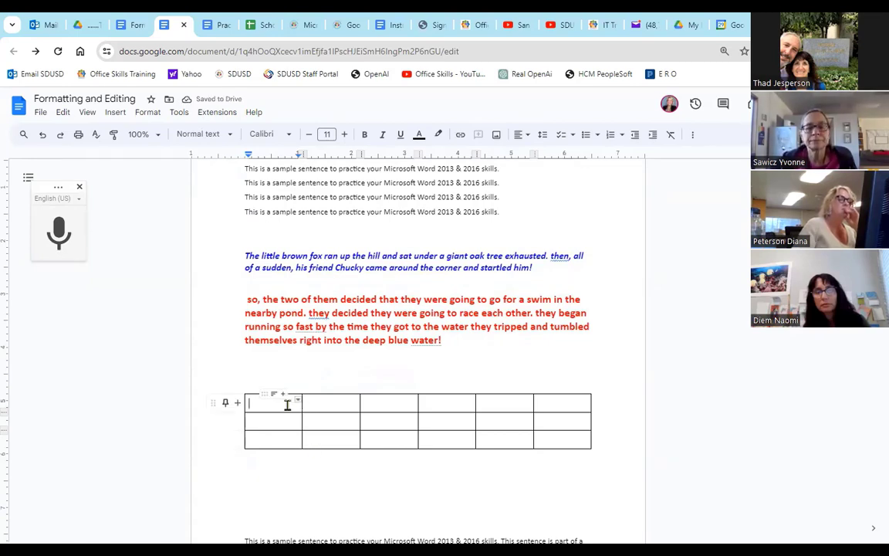
# Merge all six cells of the table's first row into a single cell
pyautogui.click(695, 136)
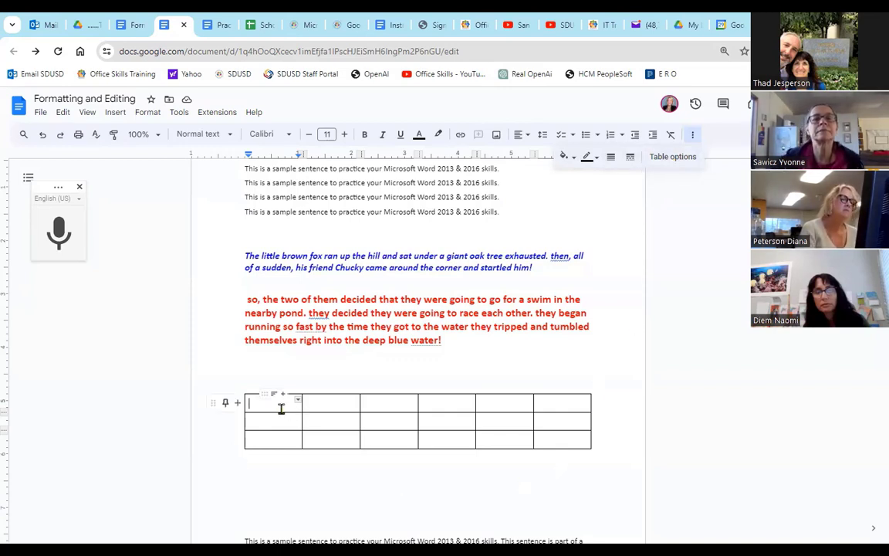
pyautogui.moveTo(276, 402); pyautogui.dragTo(554, 401)
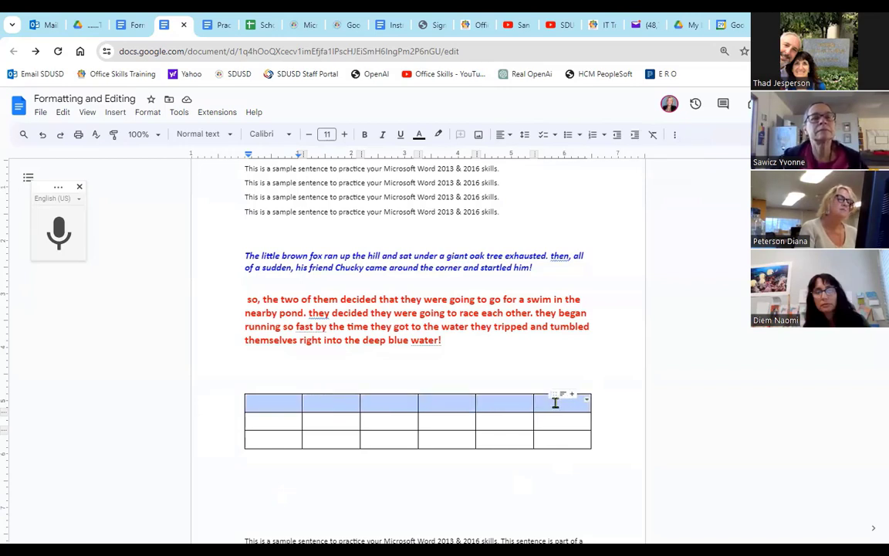
pyautogui.rightClick(440, 404)
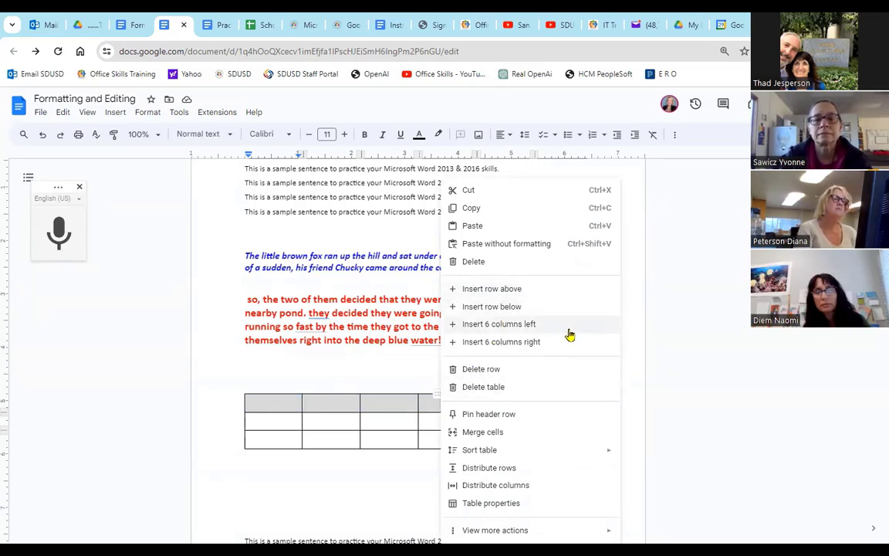
pyautogui.click(500, 437)
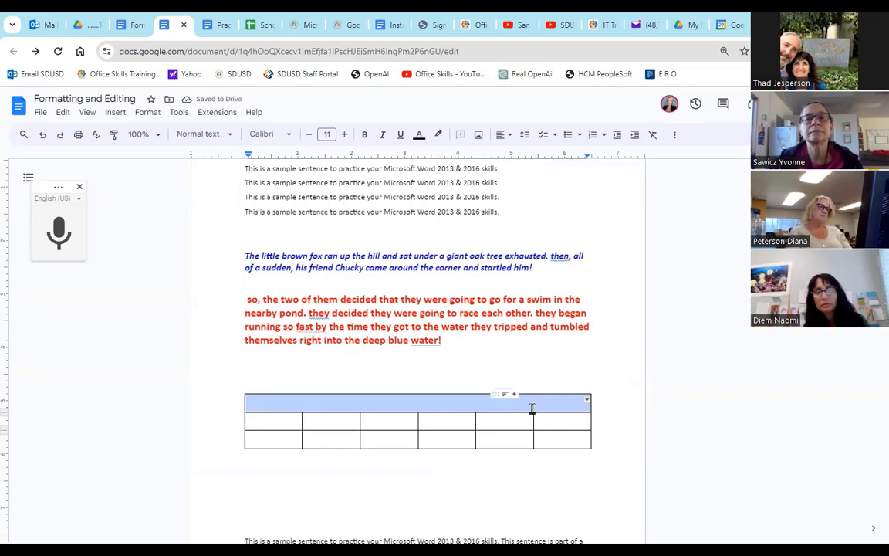
# Shade the merged first row of the table with a light yellow background
pyautogui.click(675, 136)
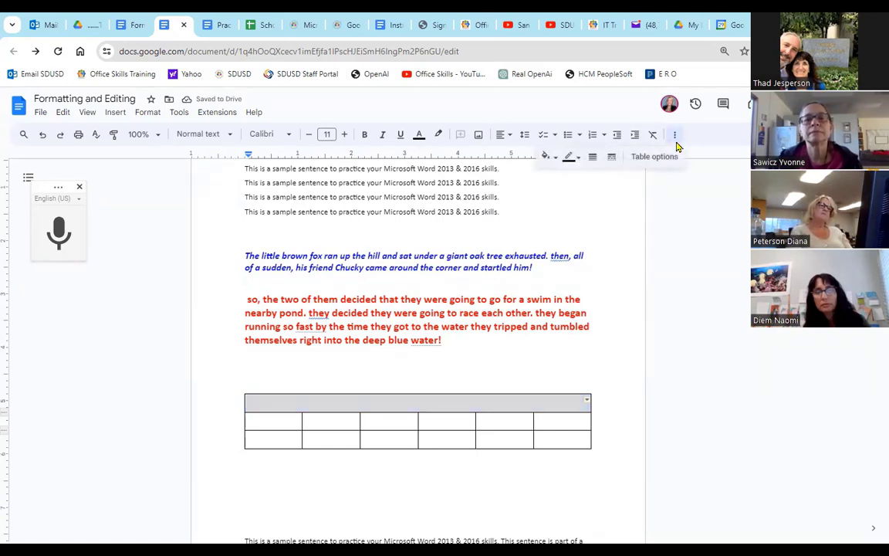
pyautogui.click(551, 157)
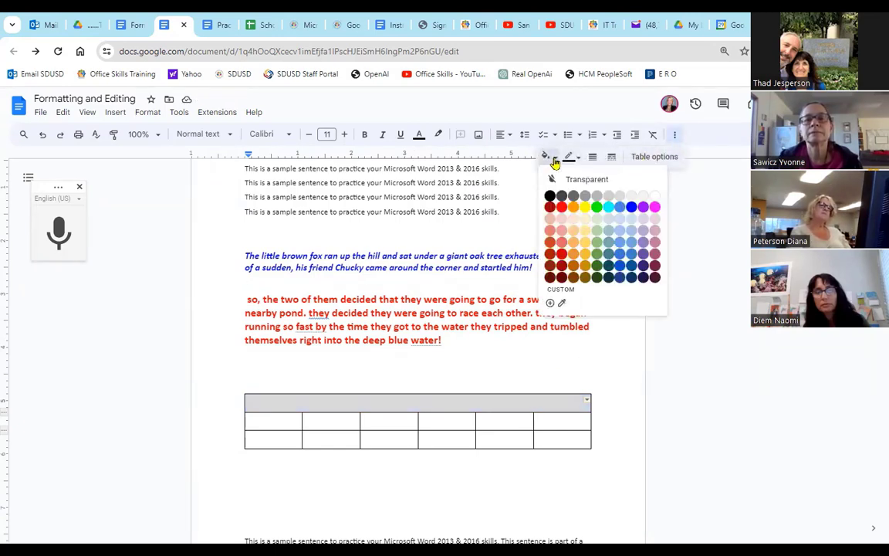
pyautogui.click(585, 219)
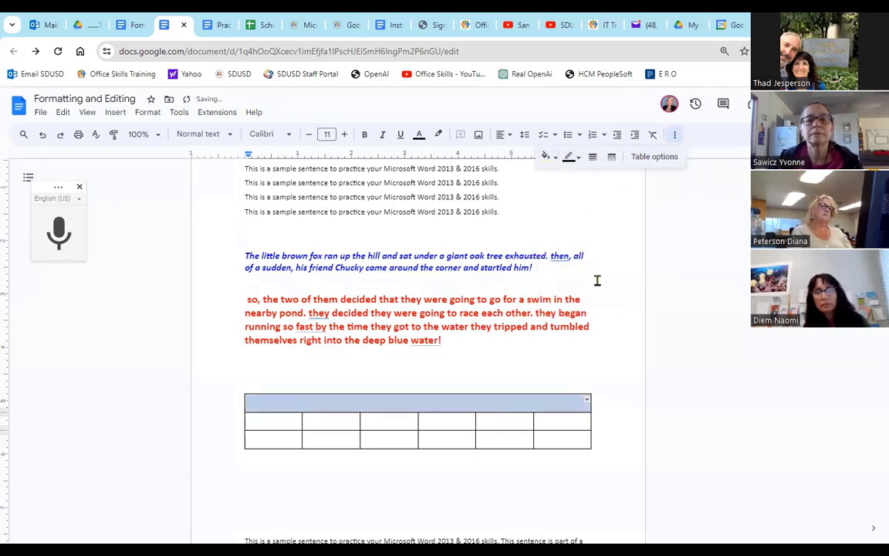
pyautogui.click(521, 403)
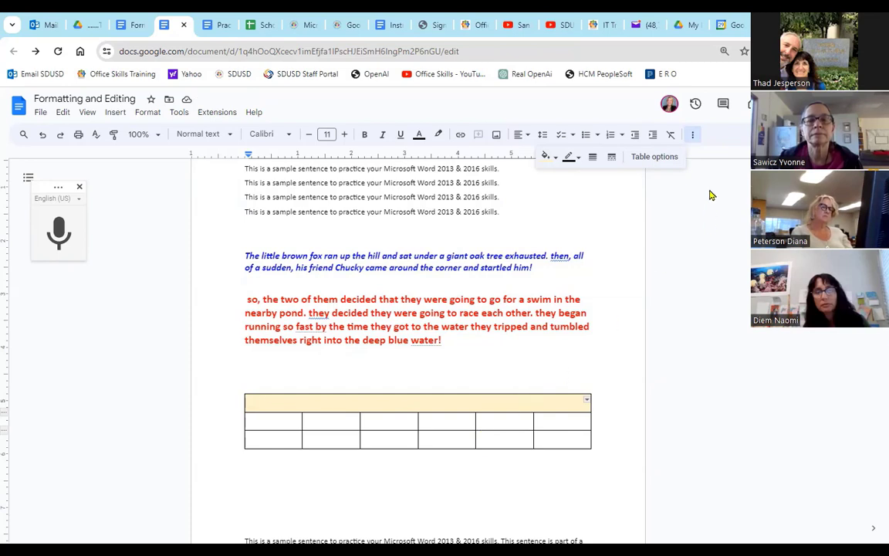
# Open the table properties and view the context options for the red paragraph and a cell in the table's second row
pyautogui.click(667, 159)
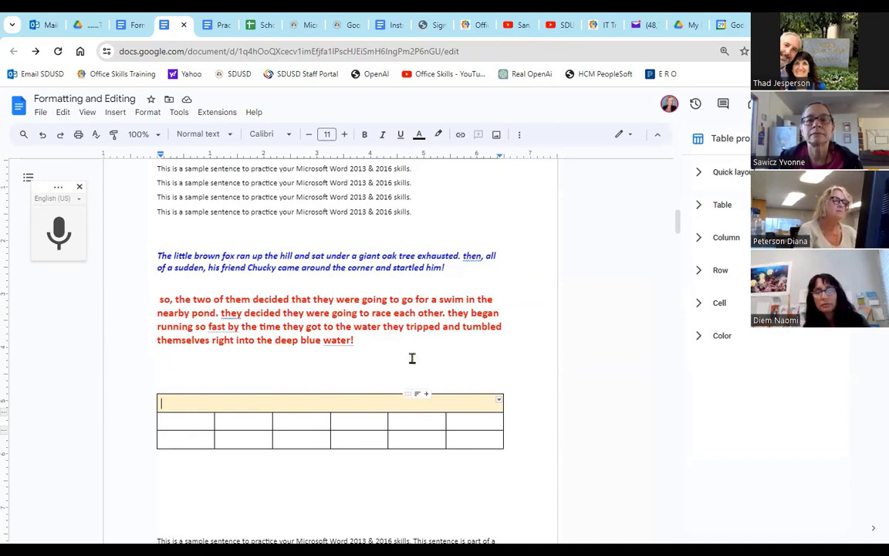
pyautogui.rightClick(388, 309)
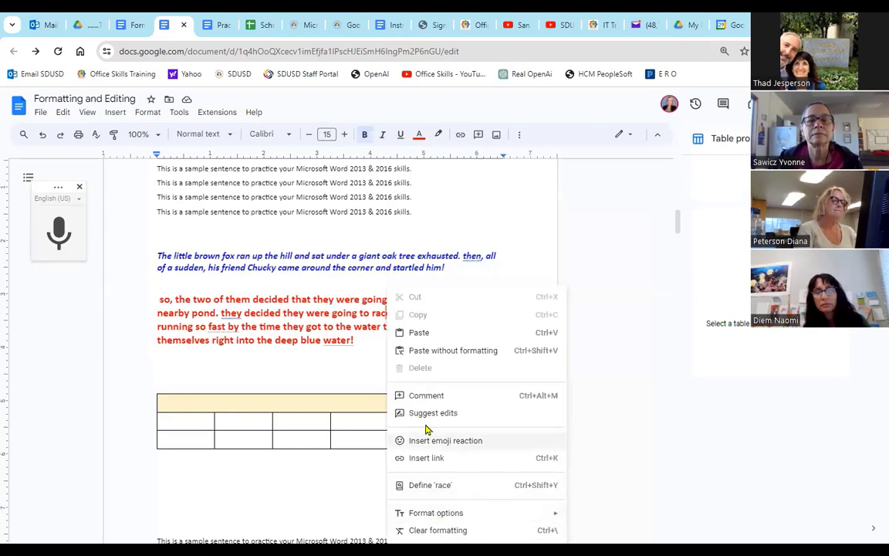
pyautogui.click(304, 420)
pyautogui.rightClick(304, 422)
pyautogui.moveTo(305, 423)
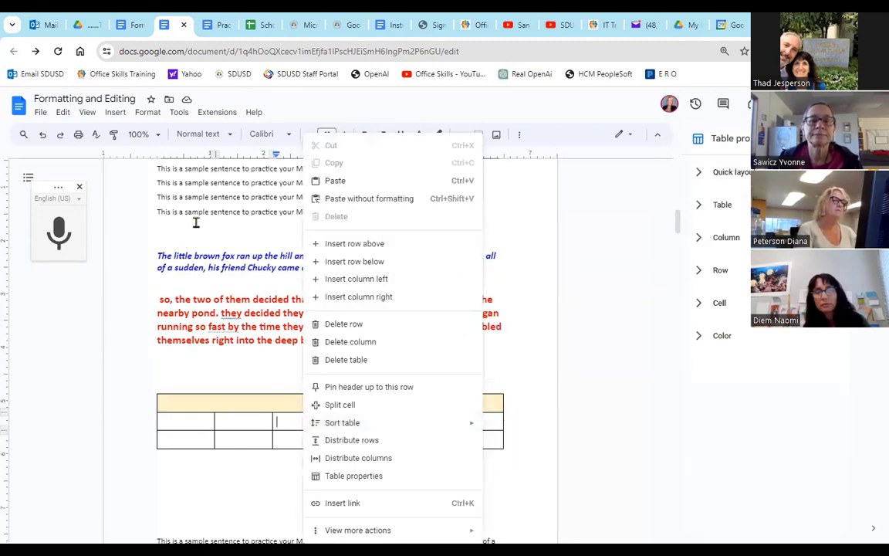
pyautogui.click(268, 422)
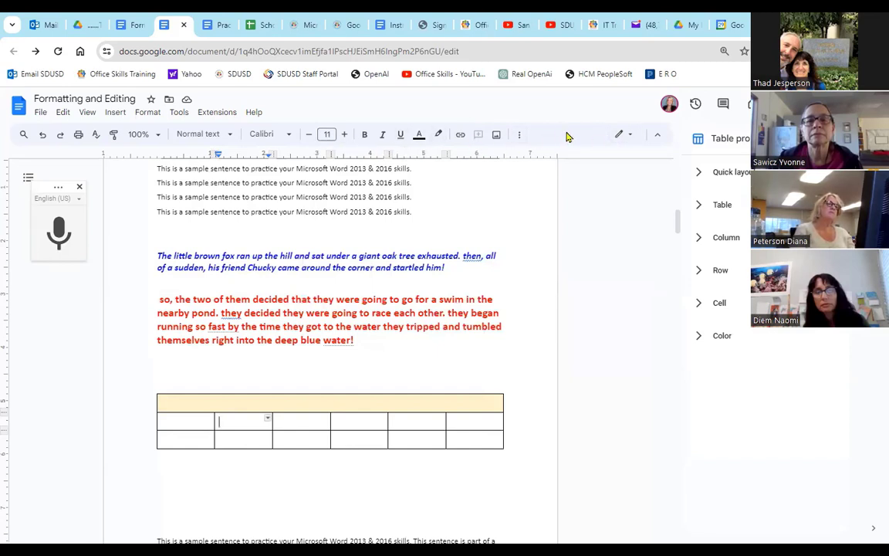
# Examine the table's Quick layout, Table, Column, Row, Cell and Color property settings one after another
pyautogui.click(521, 135)
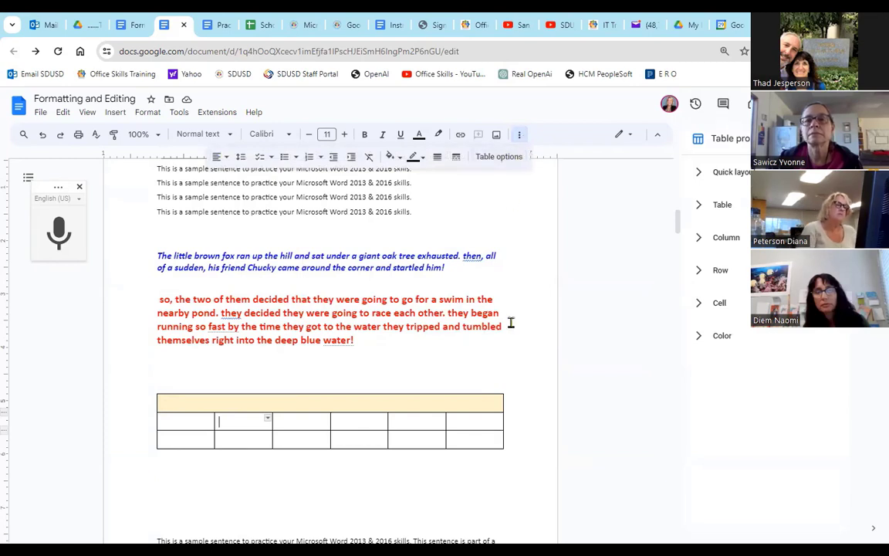
pyautogui.click(698, 173)
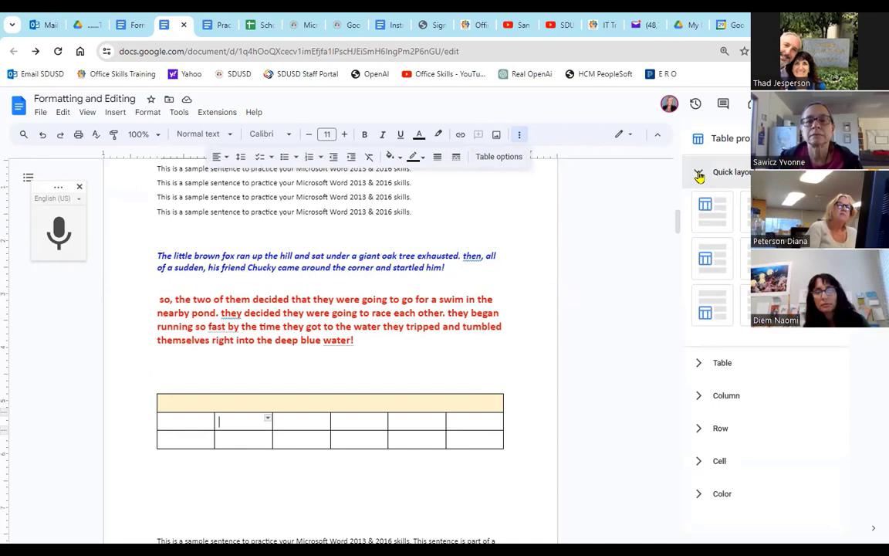
pyautogui.click(698, 175)
pyautogui.click(699, 207)
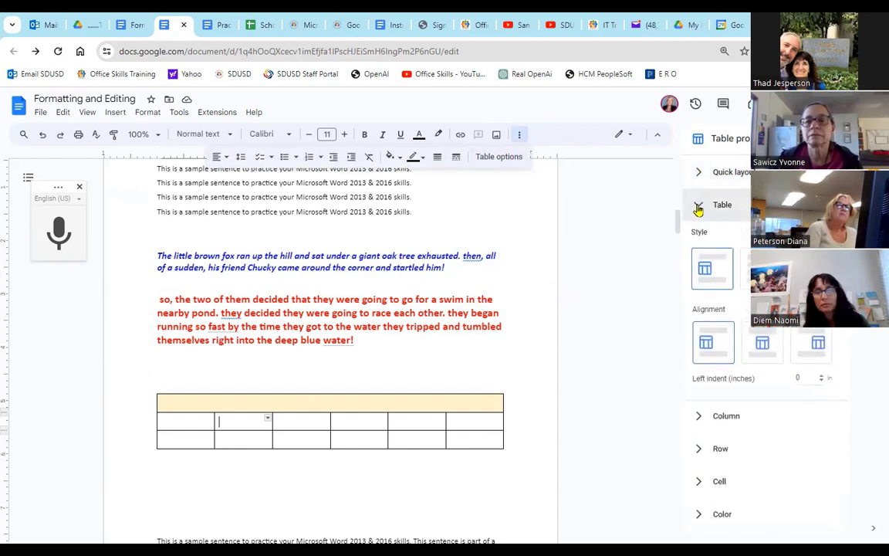
pyautogui.click(698, 206)
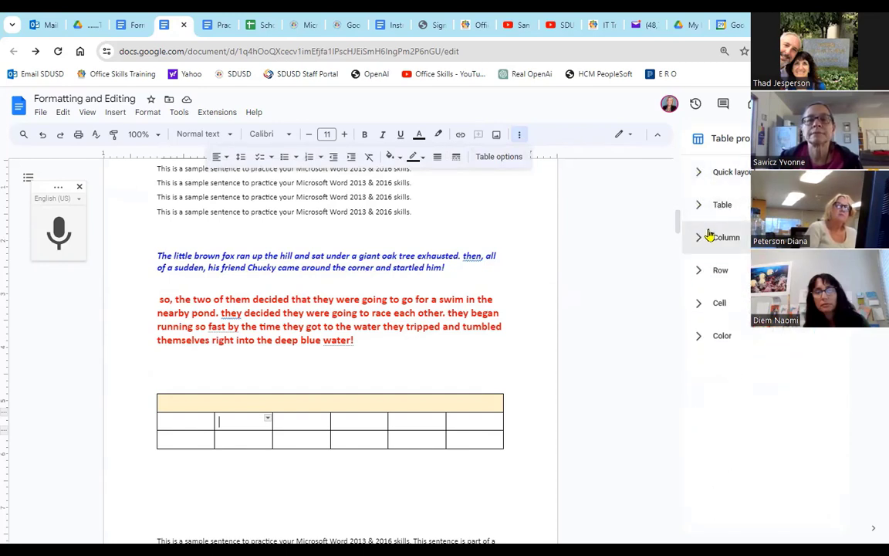
pyautogui.click(700, 240)
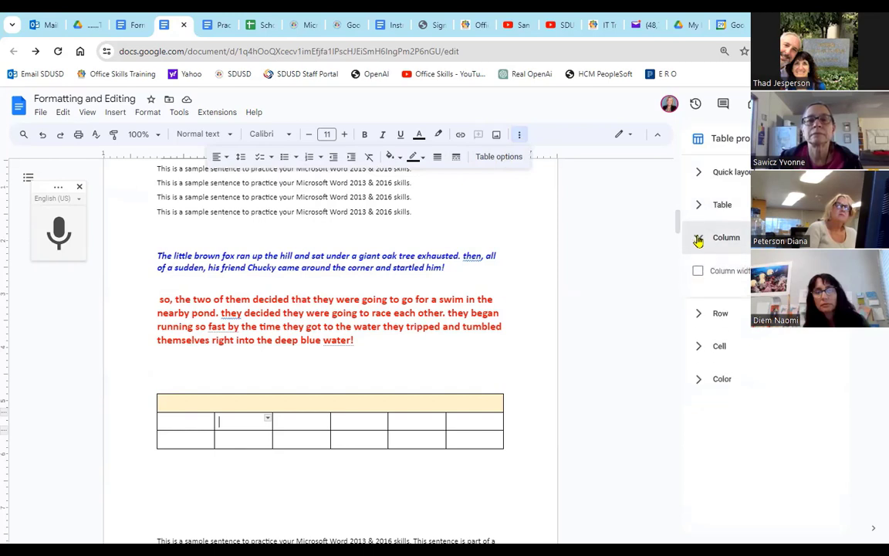
pyautogui.click(699, 241)
pyautogui.click(698, 273)
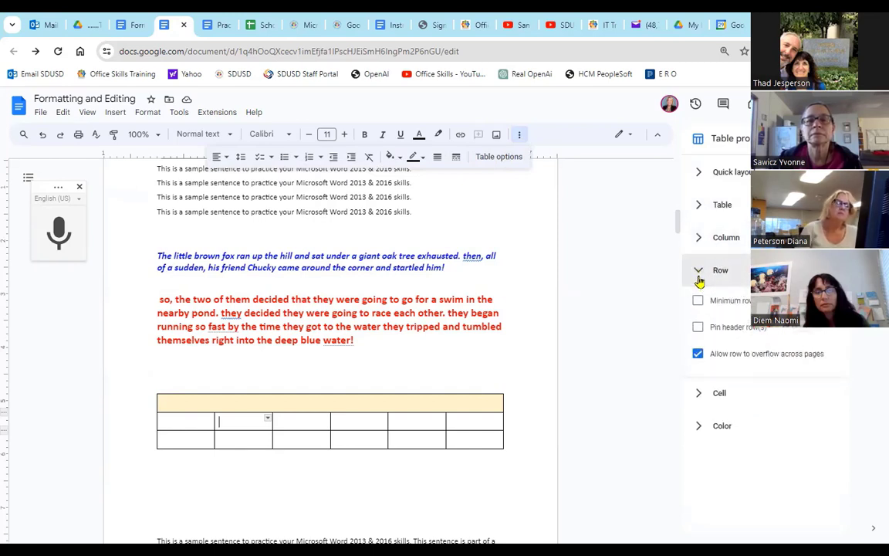
pyautogui.click(699, 273)
pyautogui.click(697, 305)
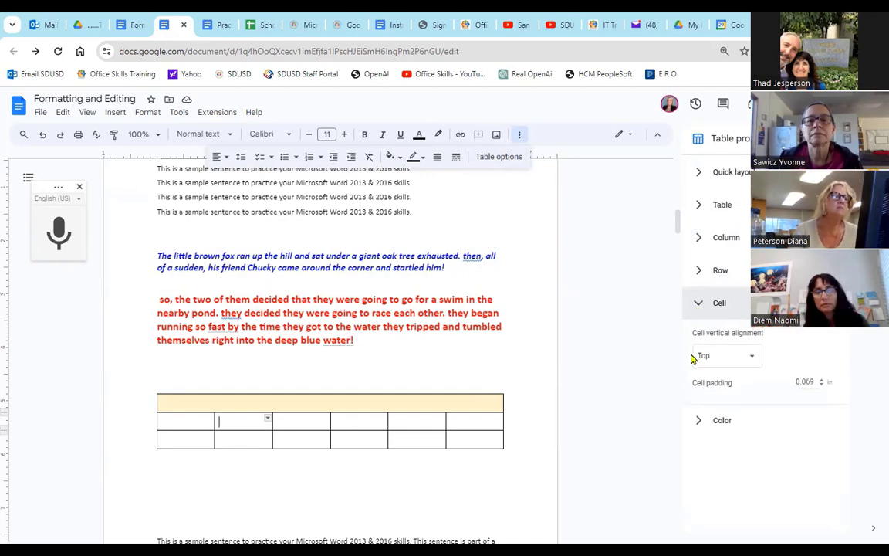
pyautogui.click(698, 307)
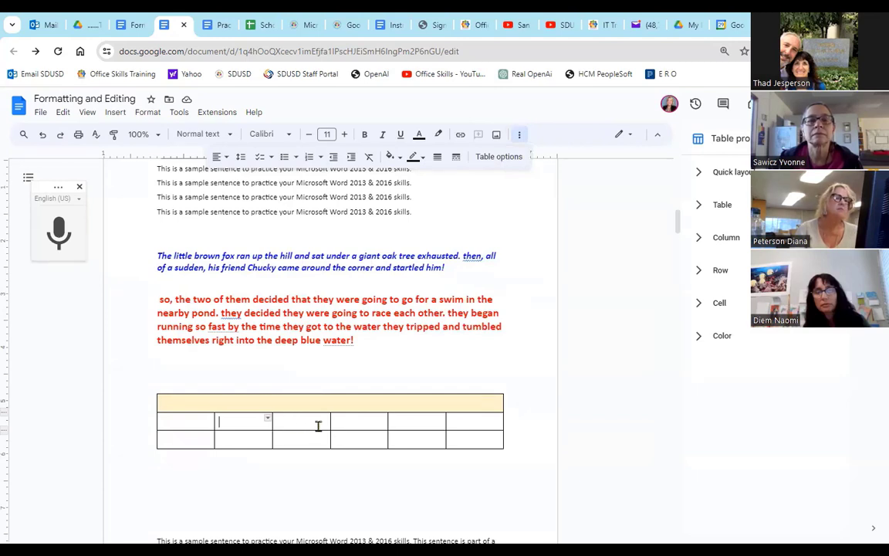
pyautogui.click(696, 337)
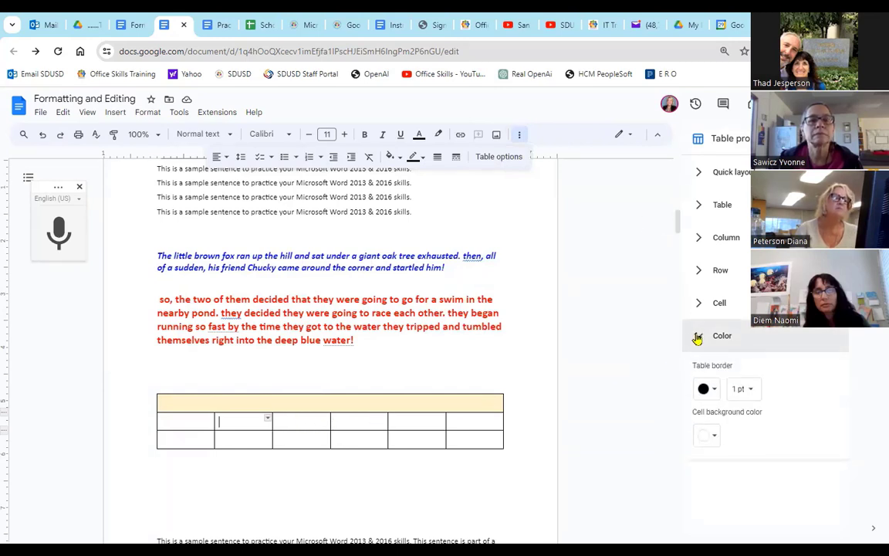
pyautogui.click(698, 337)
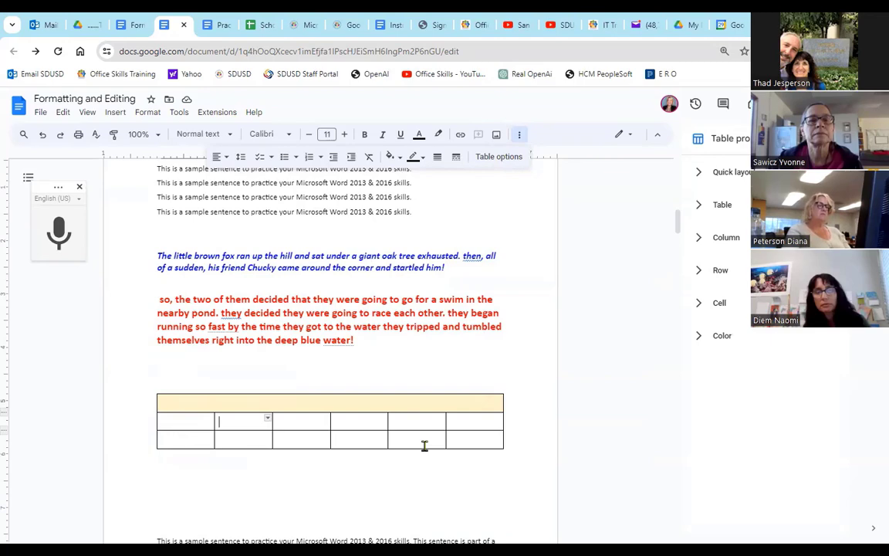
# Remove the extra blank space between the second and third paragraphs under the Formatting and Editing heading on page 3
pyautogui.scroll(-10, 439, 479)
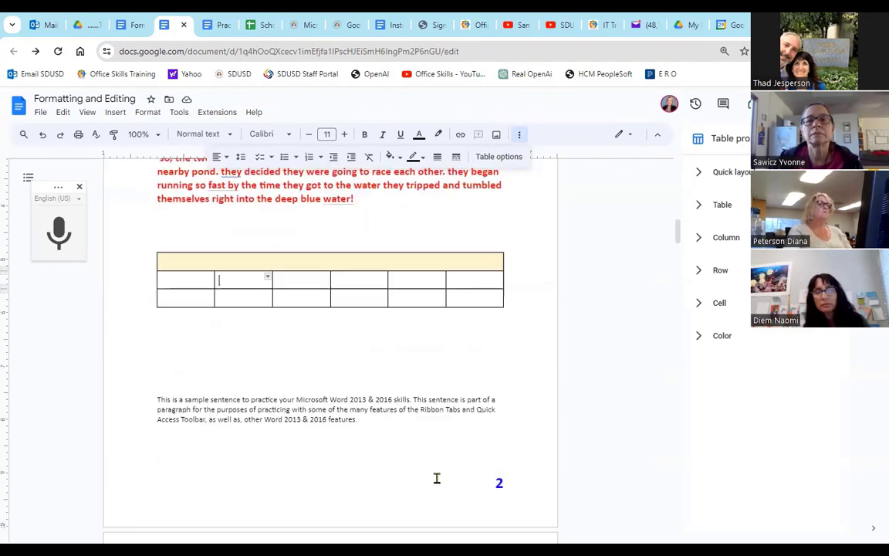
pyautogui.scroll(3, 458, 395)
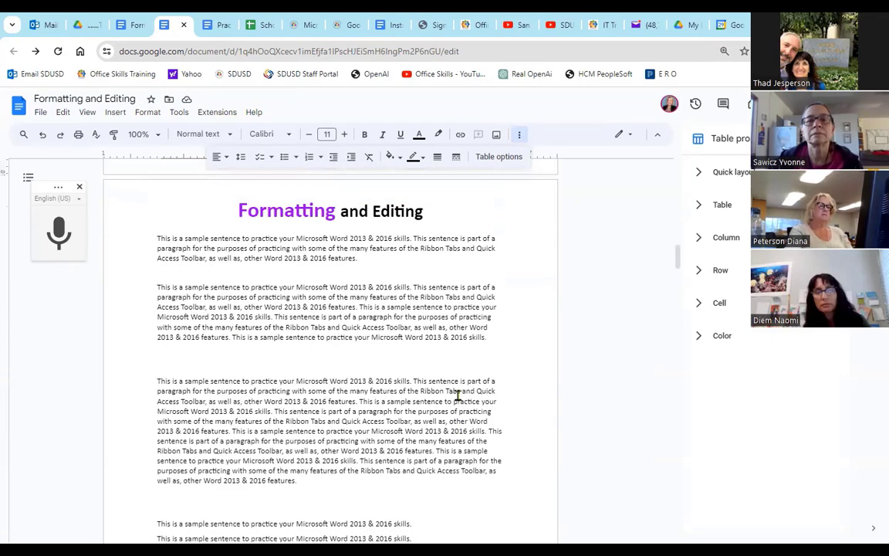
pyautogui.click(304, 353)
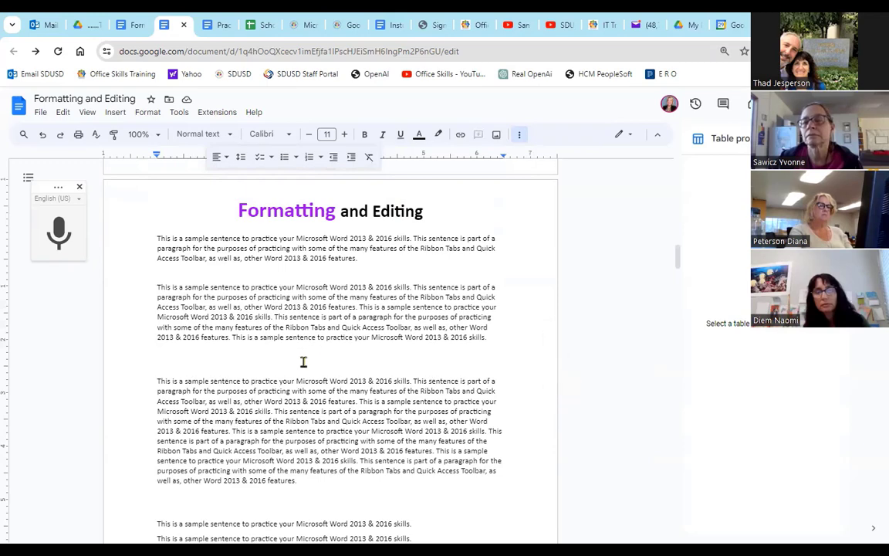
pyautogui.press('Delete')
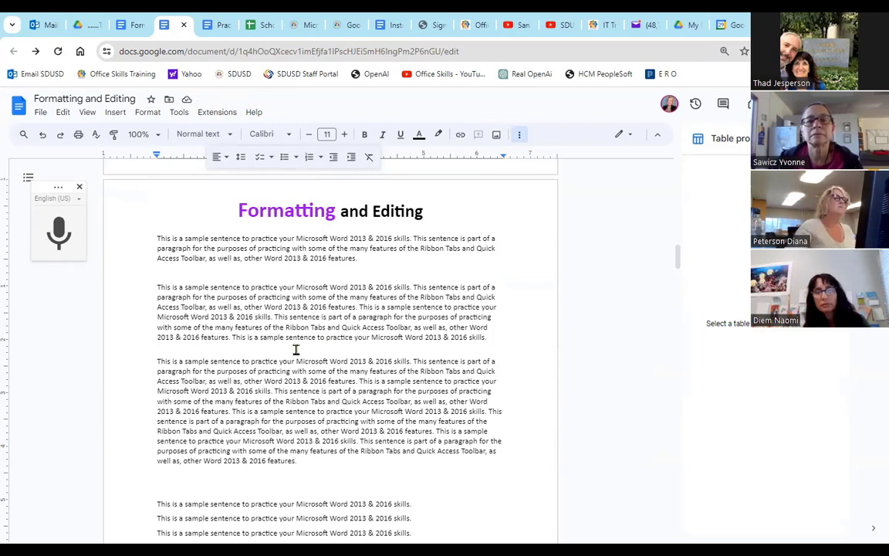
# Search the web for images of "horses" and insert the picture of two dark horses between the second and third paragraphs
pyautogui.click(497, 135)
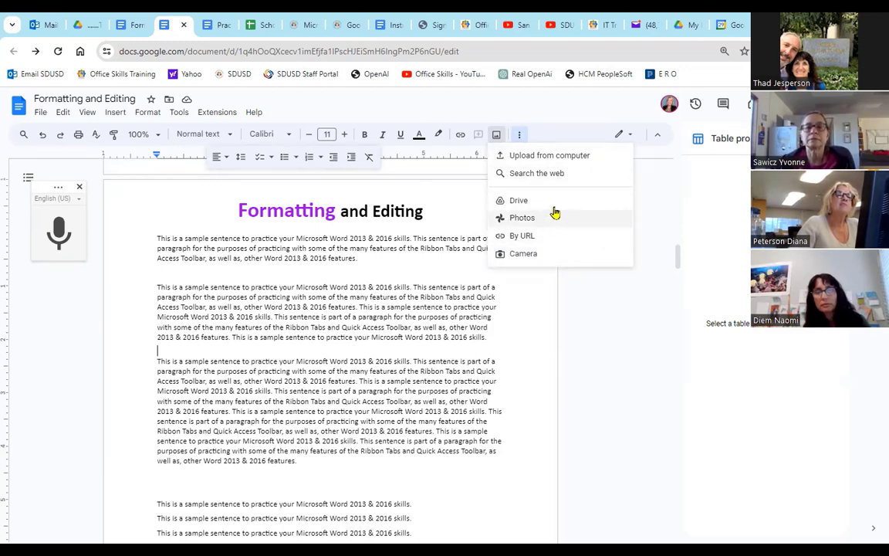
pyautogui.click(565, 173)
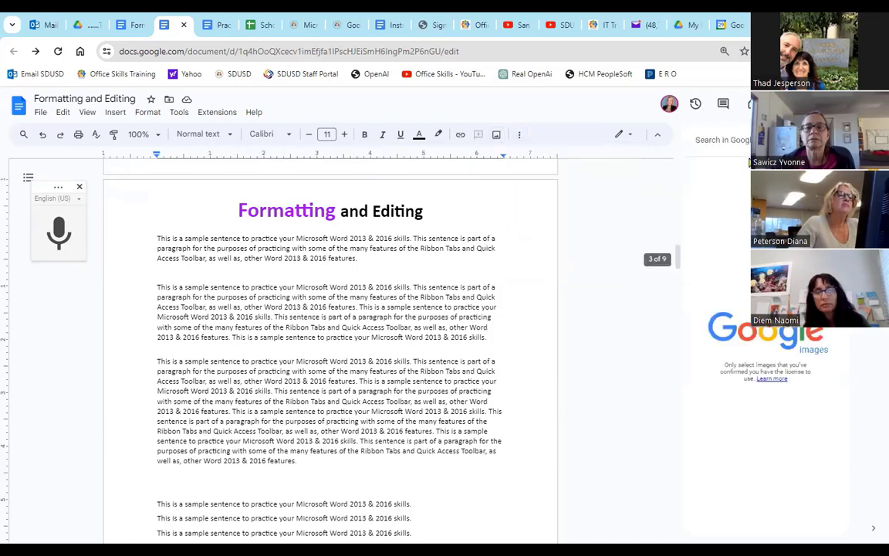
pyautogui.write('horses')
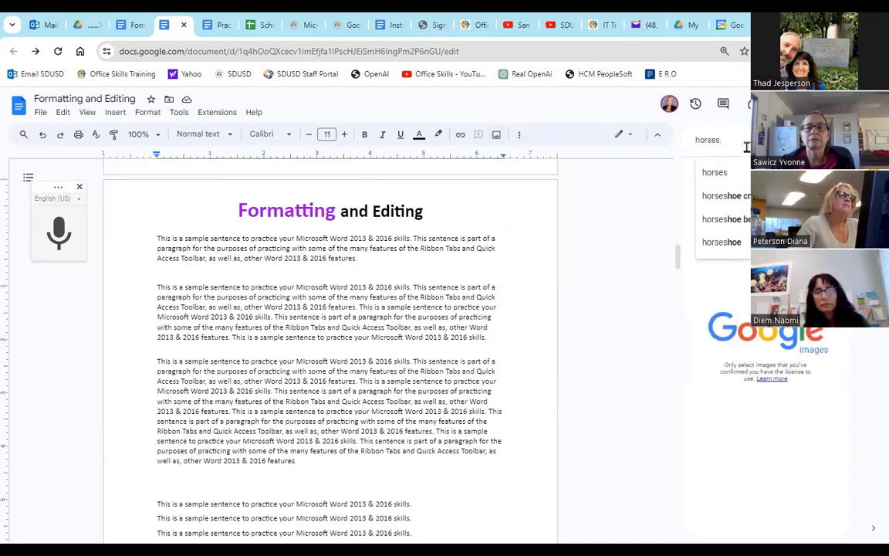
pyautogui.press('Return')
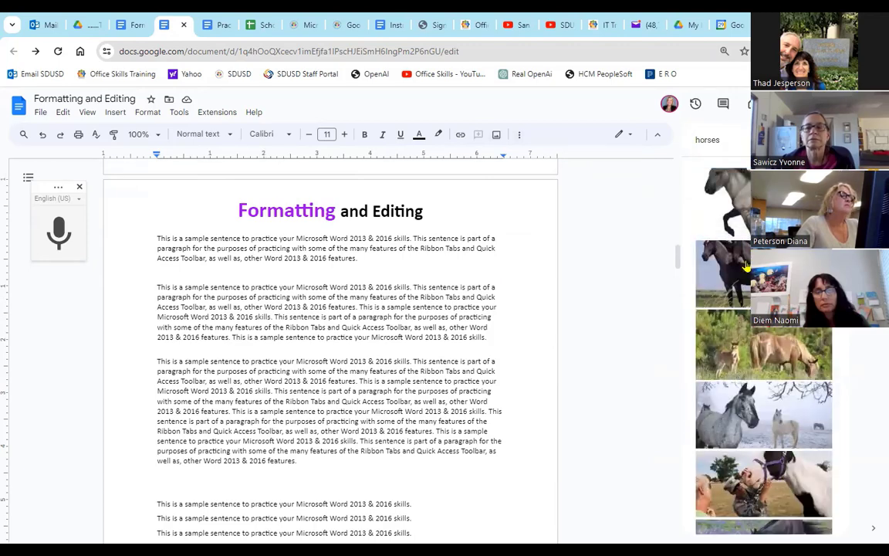
pyautogui.doubleClick(746, 201)
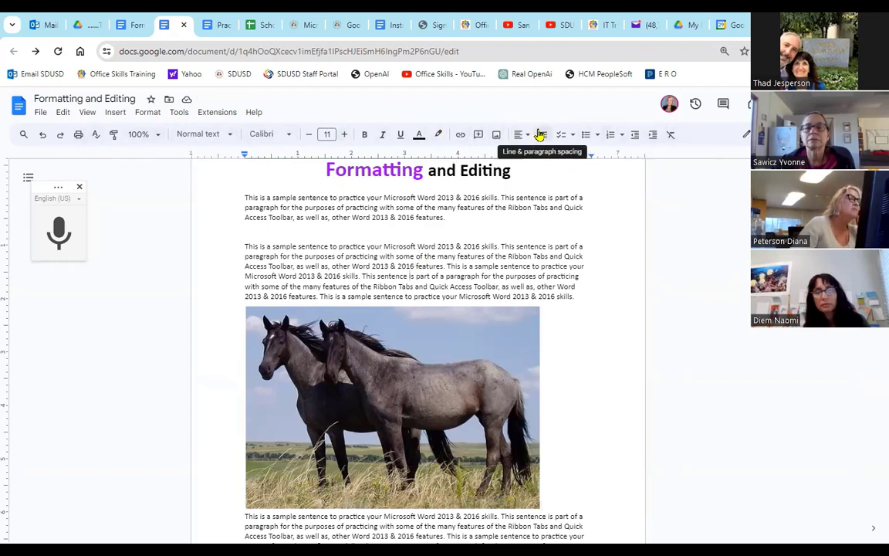
# Shrink the horse picture to about 3.8 inches wide and give it a 3 pt border
pyautogui.click(446, 346)
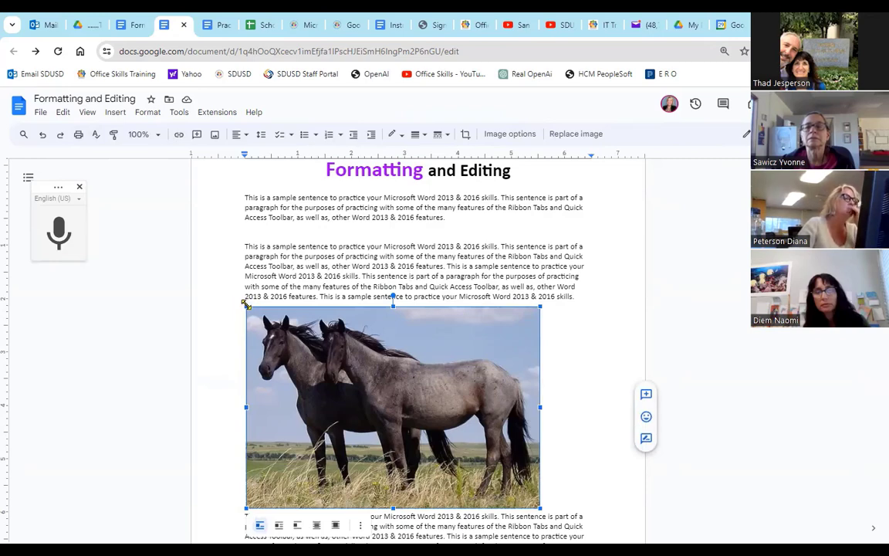
pyautogui.moveTo(246, 304); pyautogui.dragTo(349, 372)
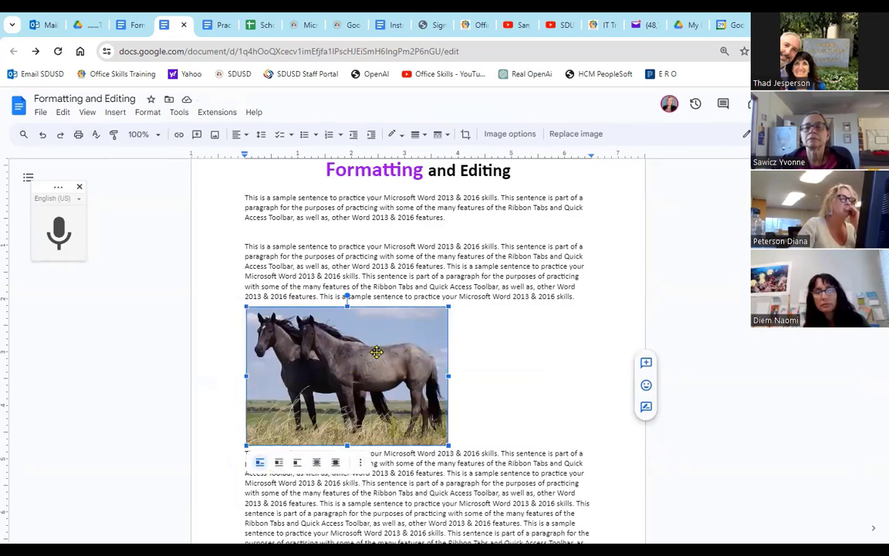
pyautogui.click(424, 135)
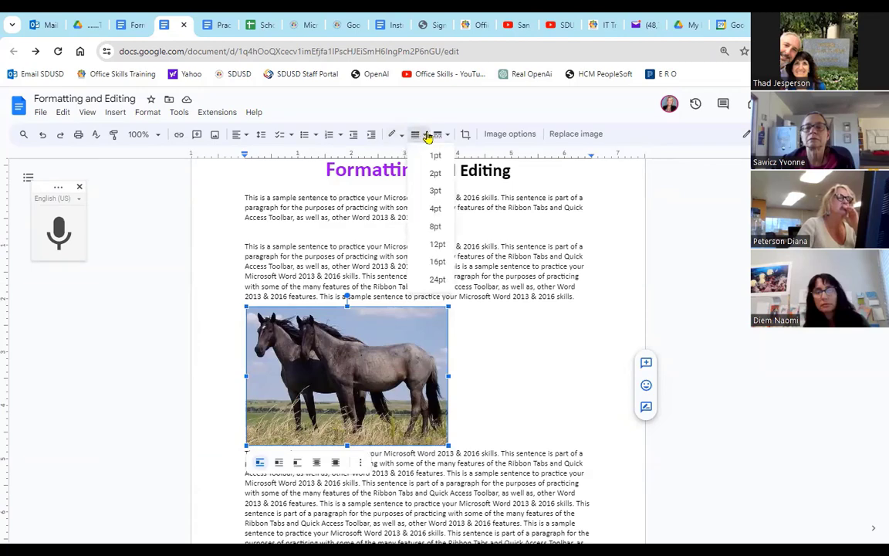
pyautogui.click(431, 190)
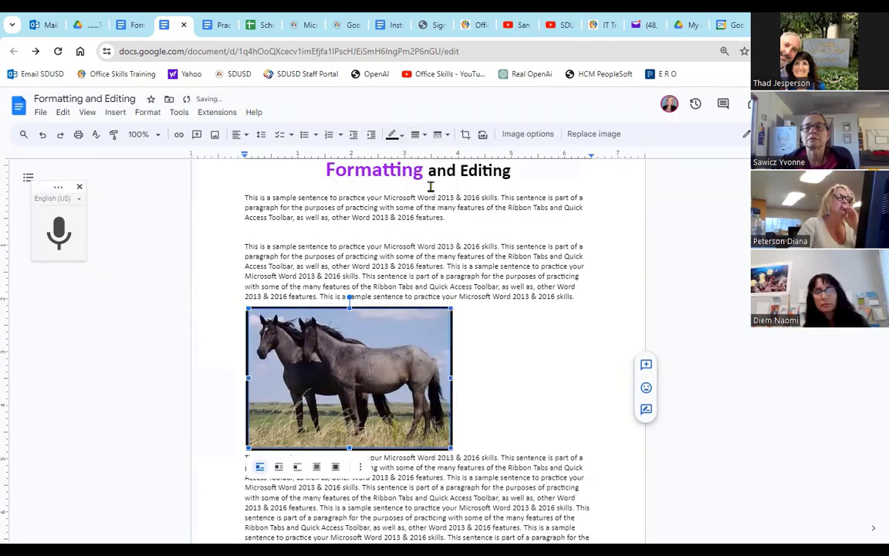
# Change the horse picture's border color to blue
pyautogui.click(401, 137)
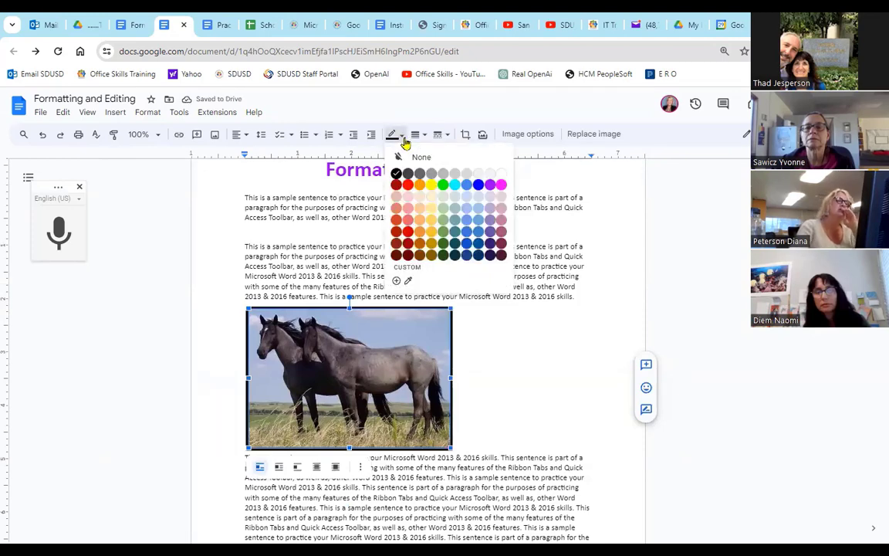
pyautogui.click(478, 186)
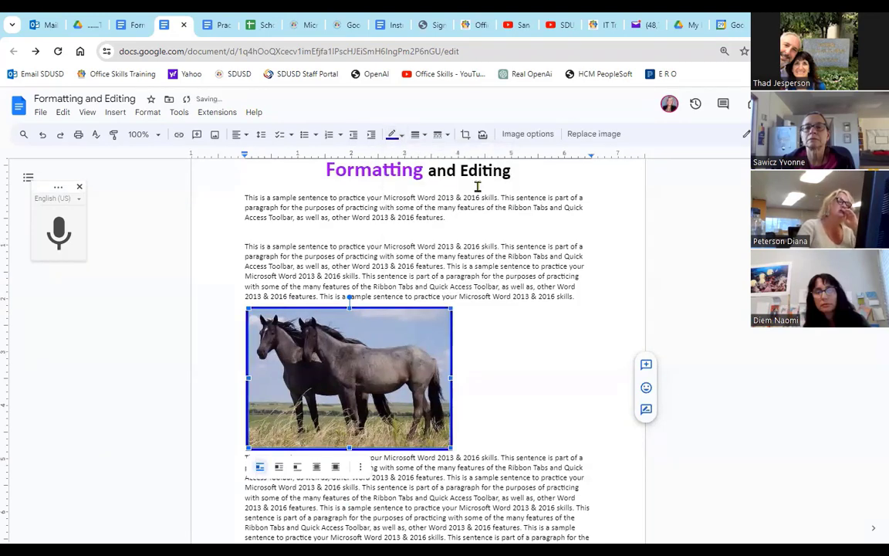
# Try a dashed border on the horse picture and undo it
pyautogui.click(448, 137)
pyautogui.click(463, 183)
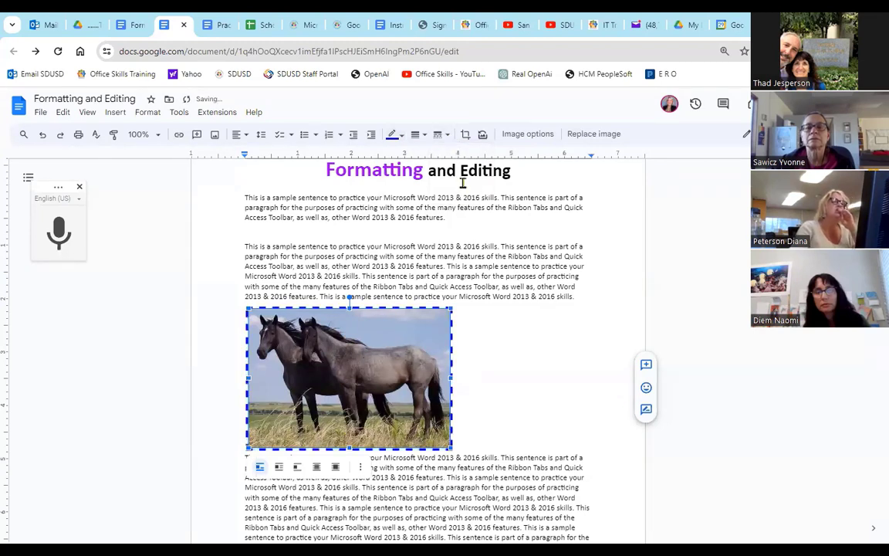
pyautogui.click(43, 134)
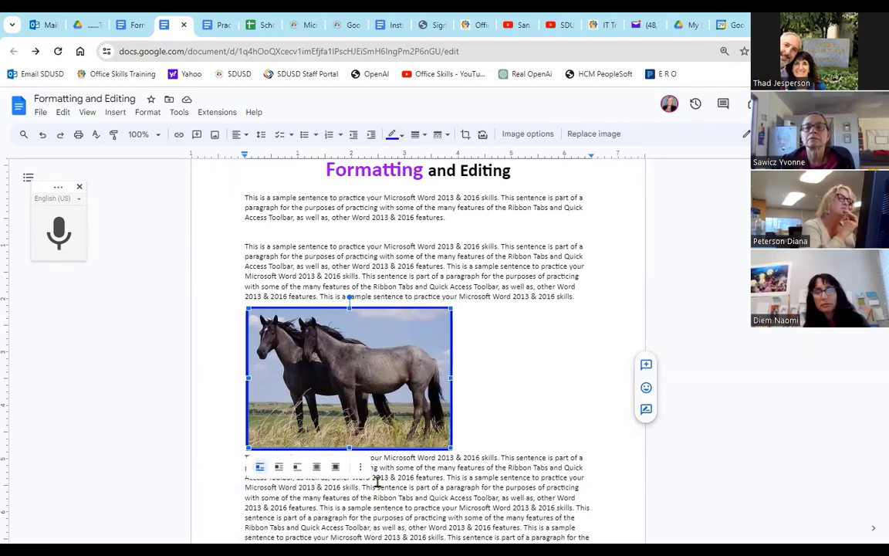
# Wrap the text around the horse picture and place it mid-page across the second and third paragraphs at about 3.2 inches wide
pyautogui.click(280, 468)
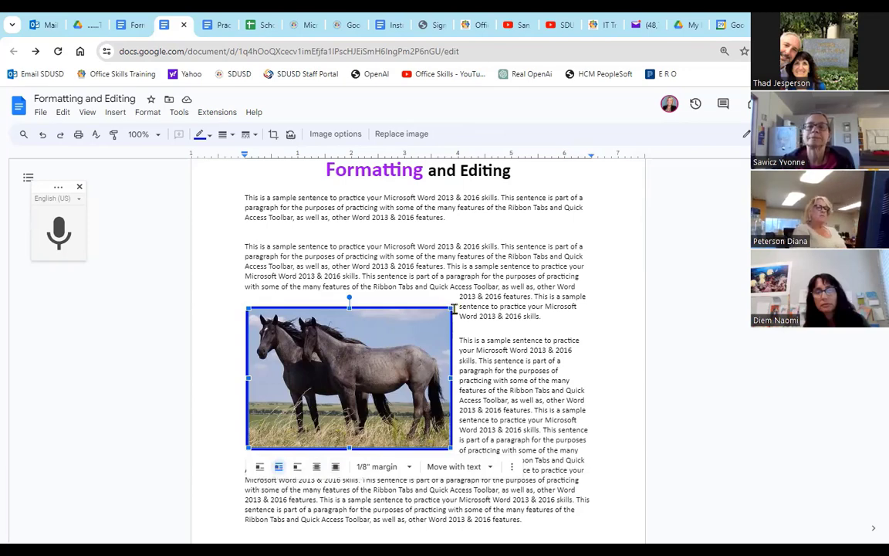
pyautogui.moveTo(449, 308); pyautogui.dragTo(417, 336)
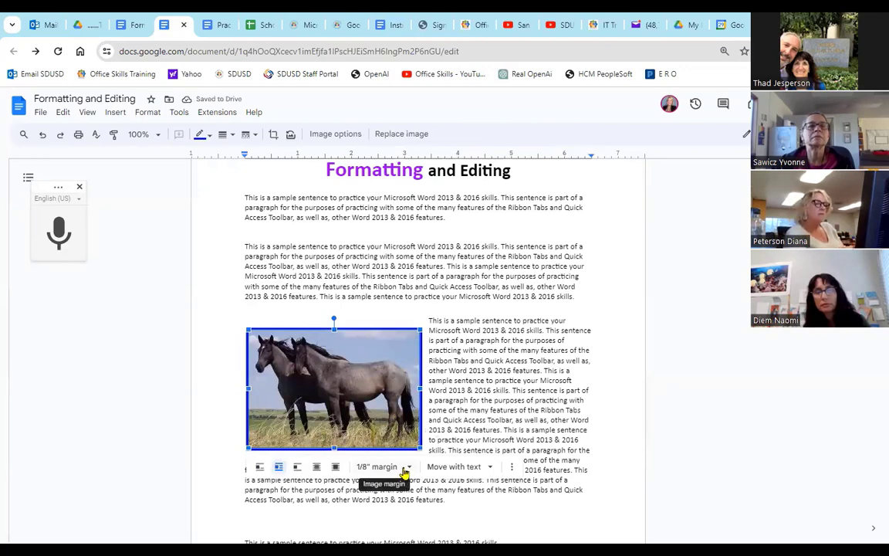
pyautogui.moveTo(349, 373); pyautogui.dragTo(428, 330)
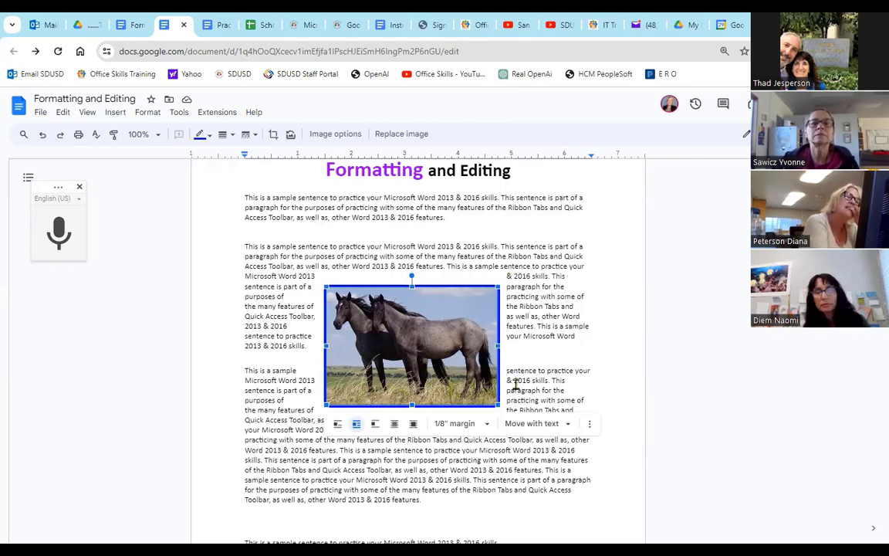
# Examine the margin choices for the text wrapped around the horse picture
pyautogui.click(486, 425)
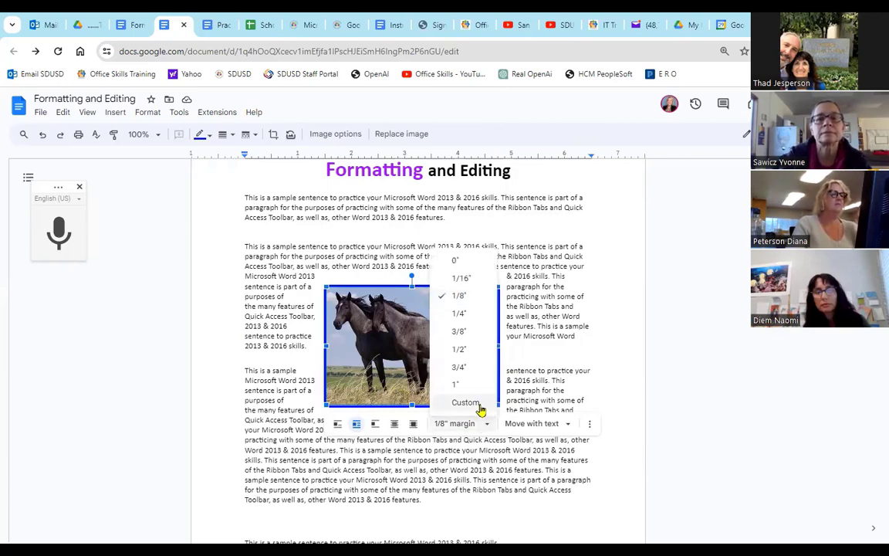
pyautogui.click(541, 381)
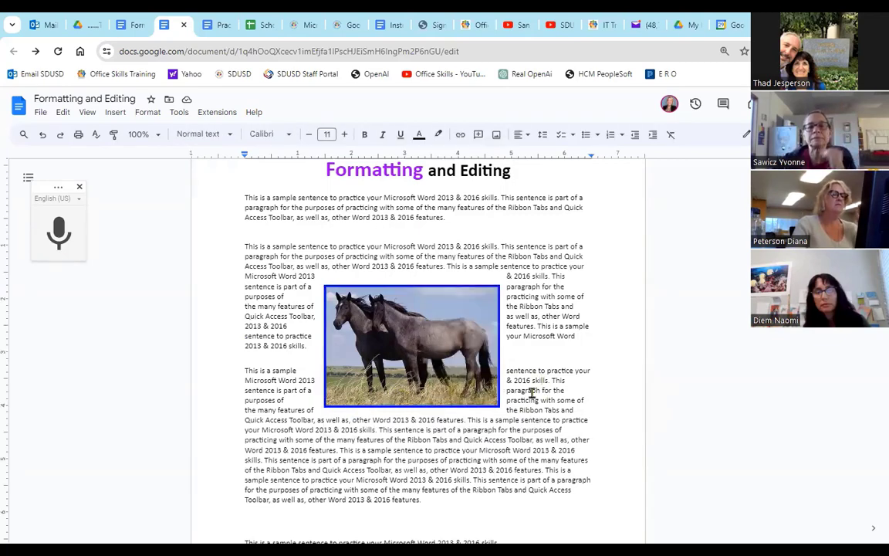
pyautogui.click(417, 357)
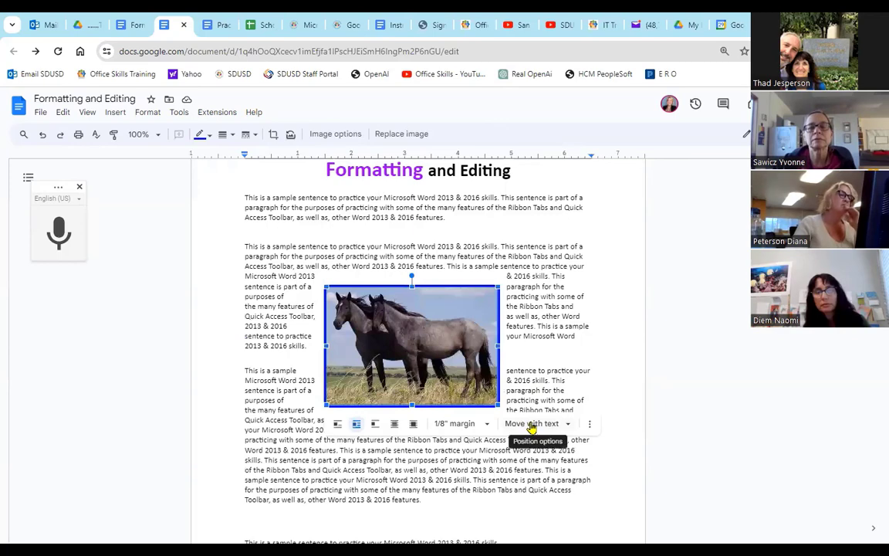
# Try adding several blank lines above the second paragraph to shift the picture with the text, and undo them
pyautogui.click(310, 234)
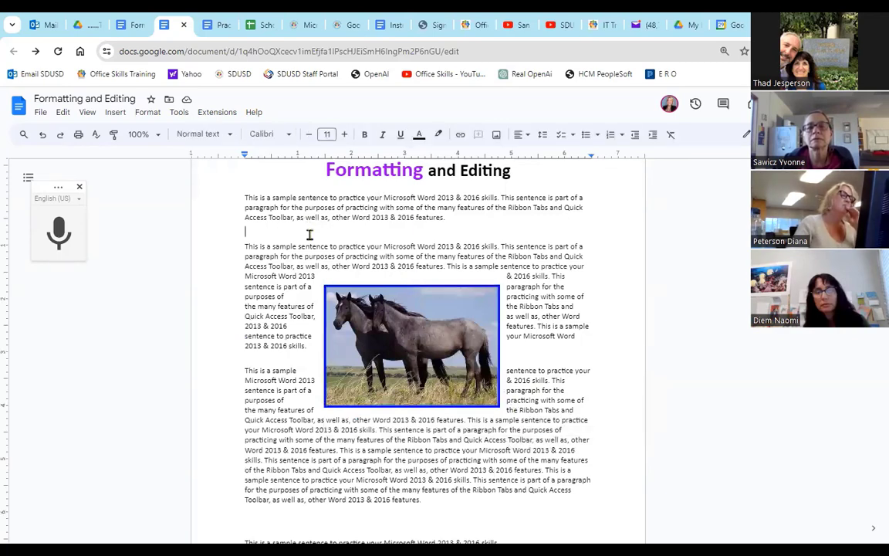
pyautogui.press('Return')
pyautogui.press('Return')
pyautogui.press('Return')
pyautogui.press('Return')
pyautogui.press('Return')
pyautogui.press('Return')
pyautogui.press('Return')
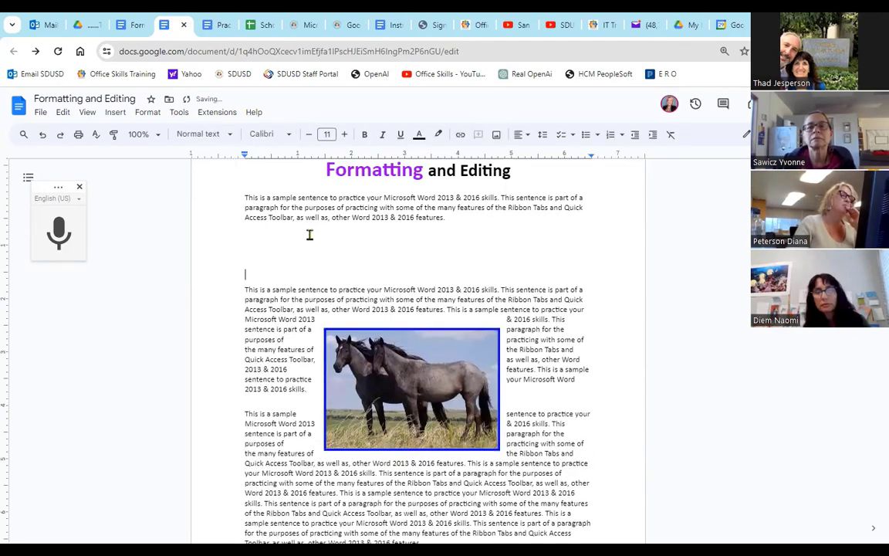
pyautogui.press('Return')
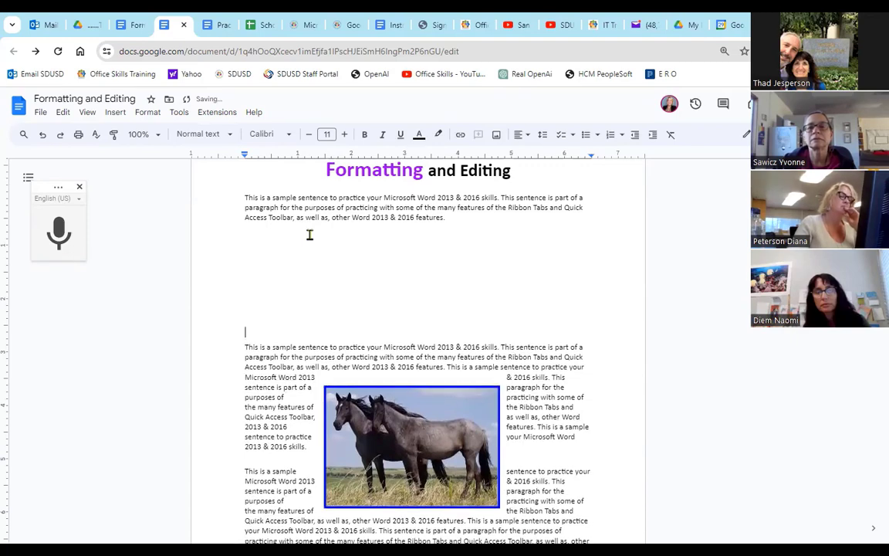
pyautogui.click(42, 135)
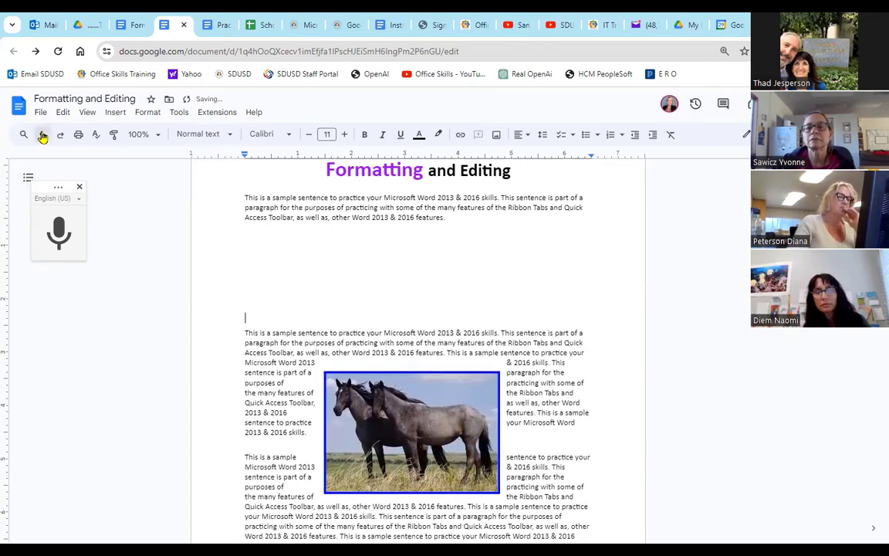
pyautogui.click(43, 135)
pyautogui.click(43, 135)
pyautogui.click(44, 135)
pyautogui.click(44, 136)
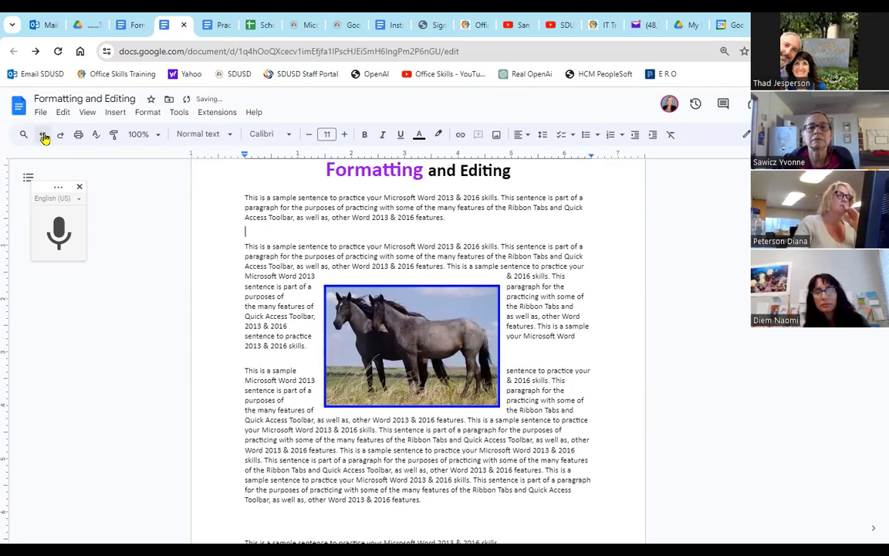
# Examine the horse picture's position choices, such as moving with text or fixing its position on the page
pyautogui.click(411, 316)
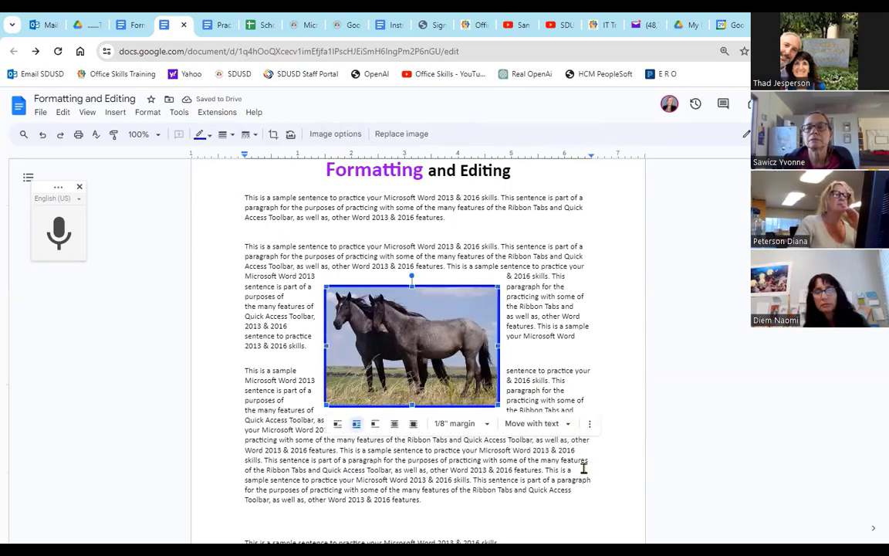
pyautogui.scroll(2, 639, 400)
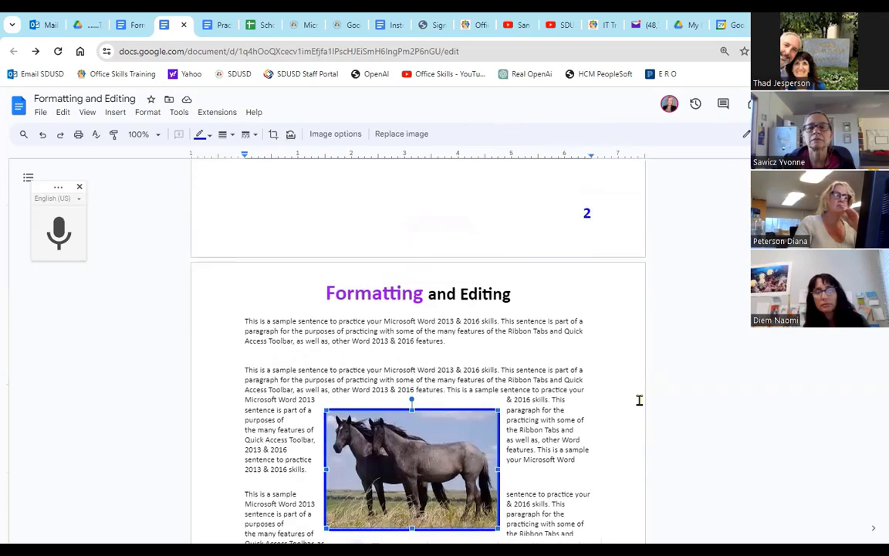
pyautogui.scroll(-3, 556, 471)
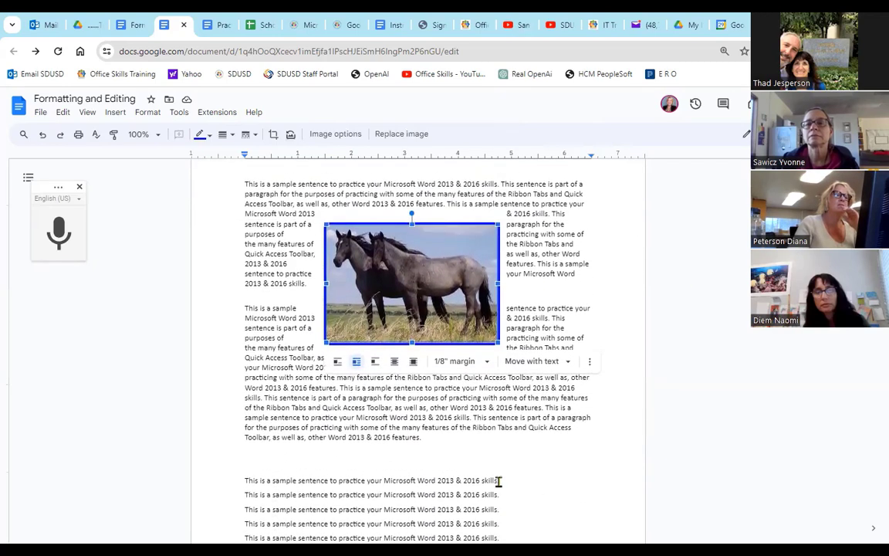
pyautogui.click(568, 364)
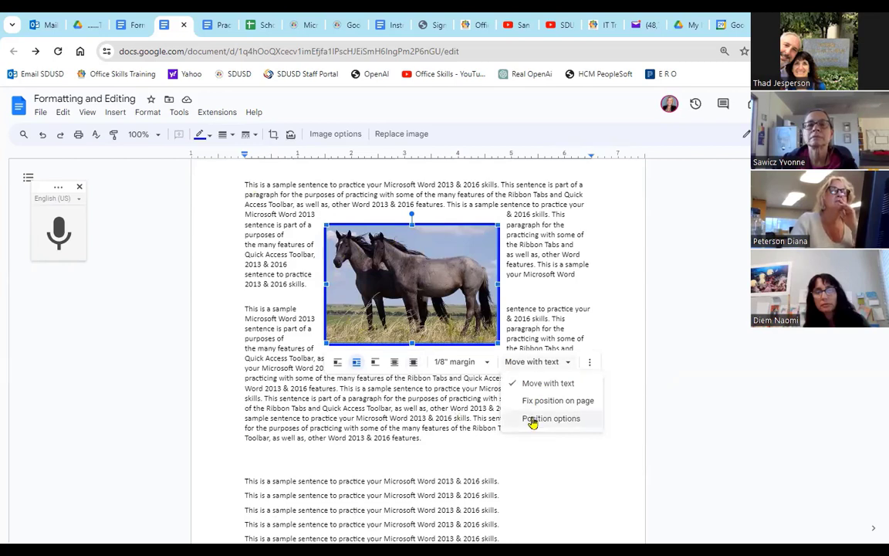
# Examine the Size & Rotation, Text Wrapping and Position settings in the horse picture's image options
pyautogui.click(335, 136)
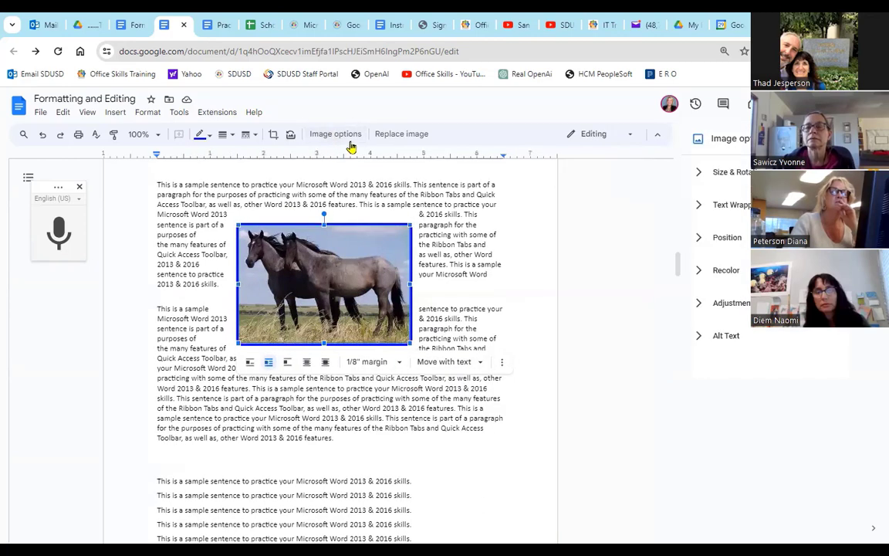
pyautogui.click(698, 173)
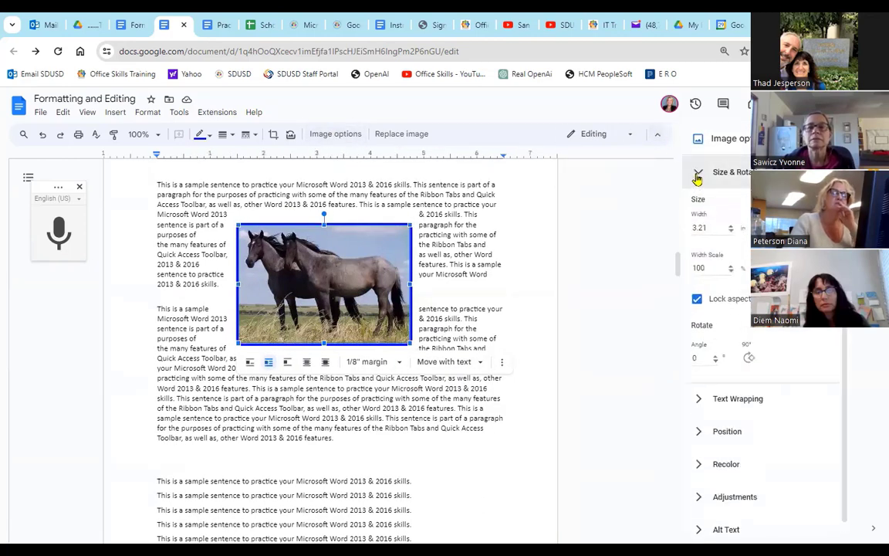
pyautogui.click(699, 174)
pyautogui.click(700, 206)
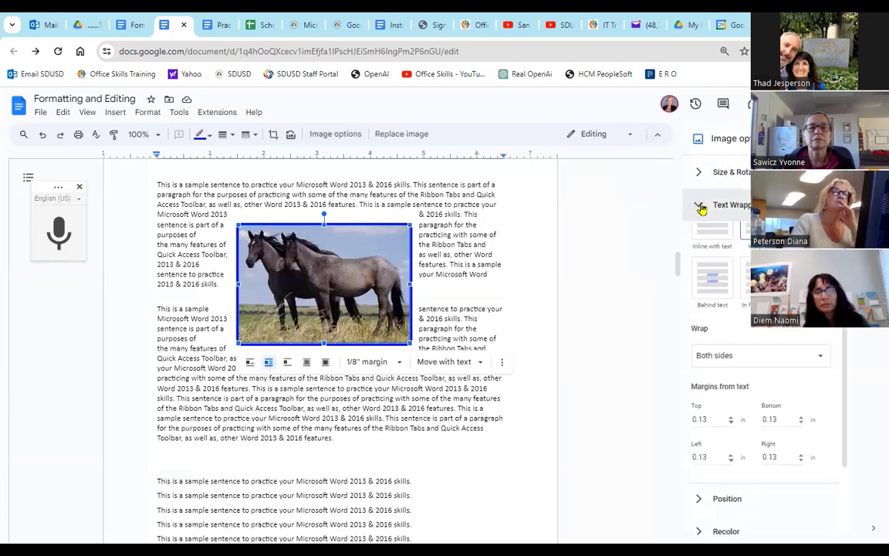
pyautogui.click(700, 206)
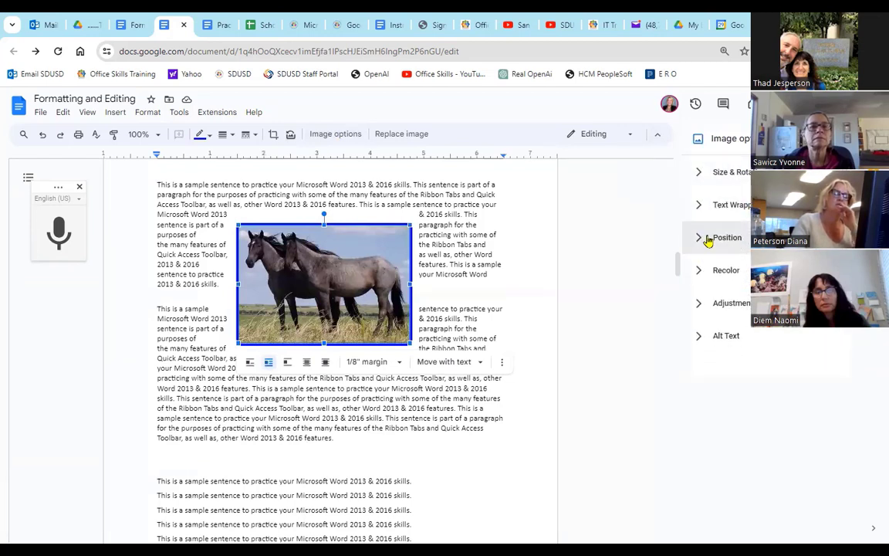
pyautogui.click(697, 238)
pyautogui.click(697, 239)
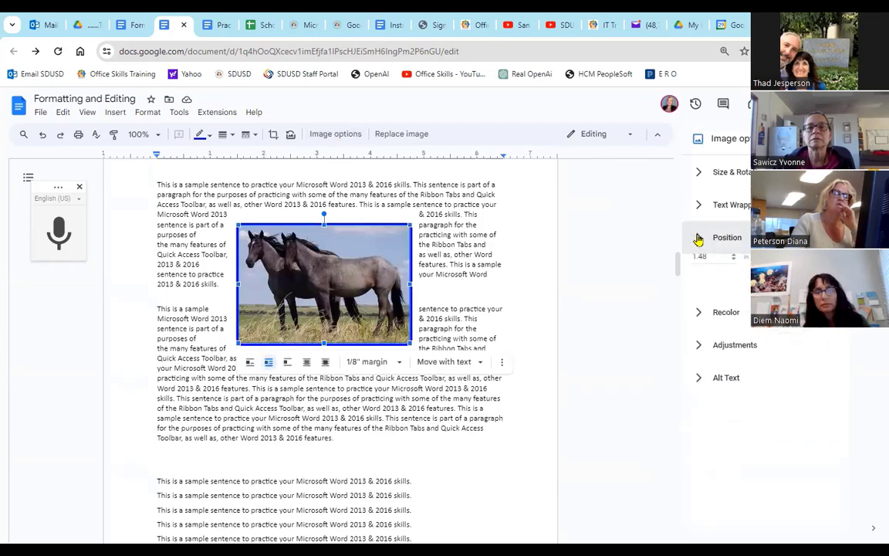
# Try recoloring the horse picture with the green Light 5 option and undo it
pyautogui.click(700, 271)
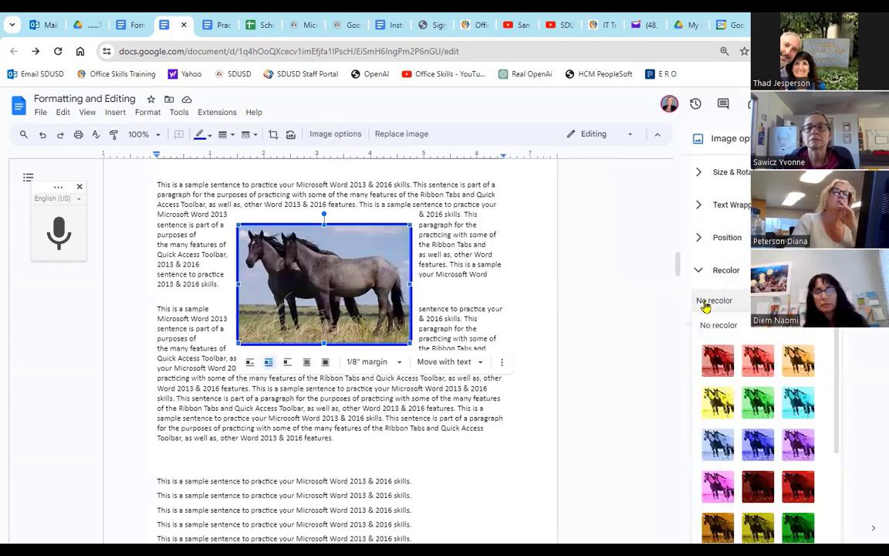
pyautogui.click(757, 403)
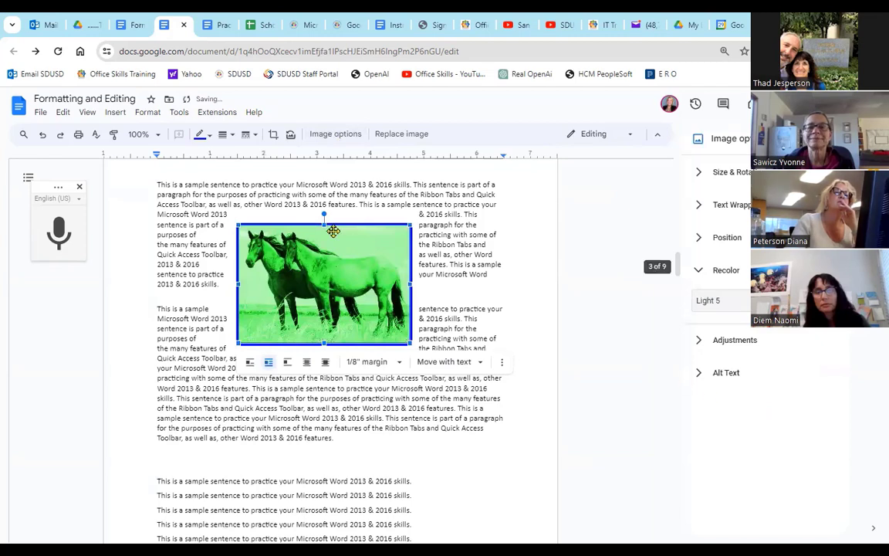
pyautogui.click(44, 136)
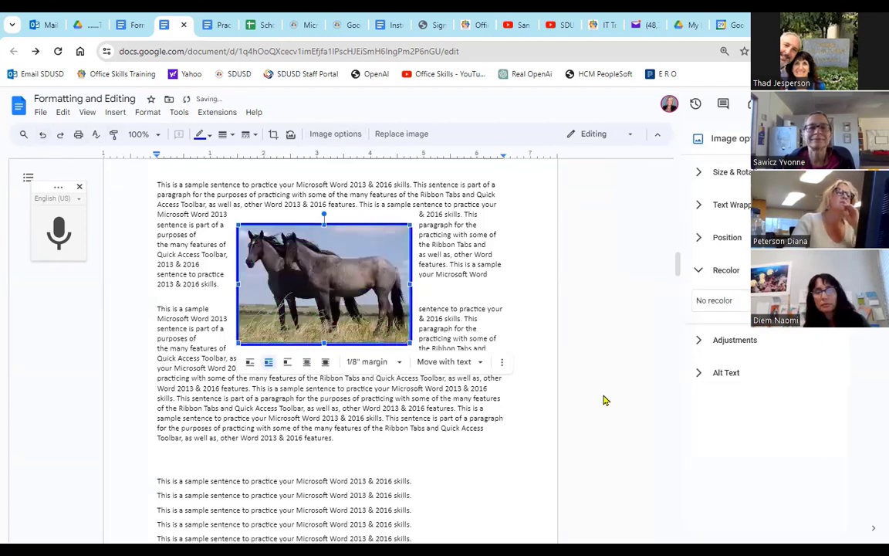
# Examine the horse picture's opacity, brightness and contrast adjustments
pyautogui.click(695, 340)
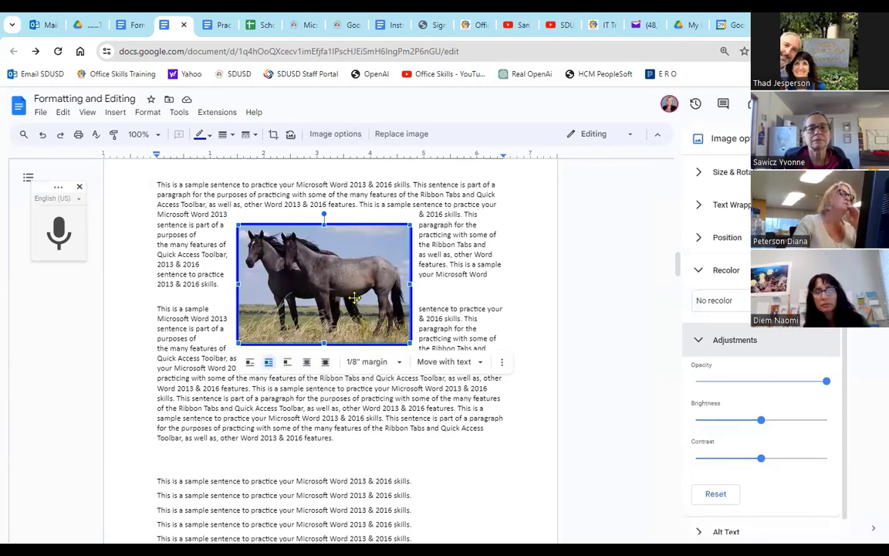
pyautogui.click(463, 409)
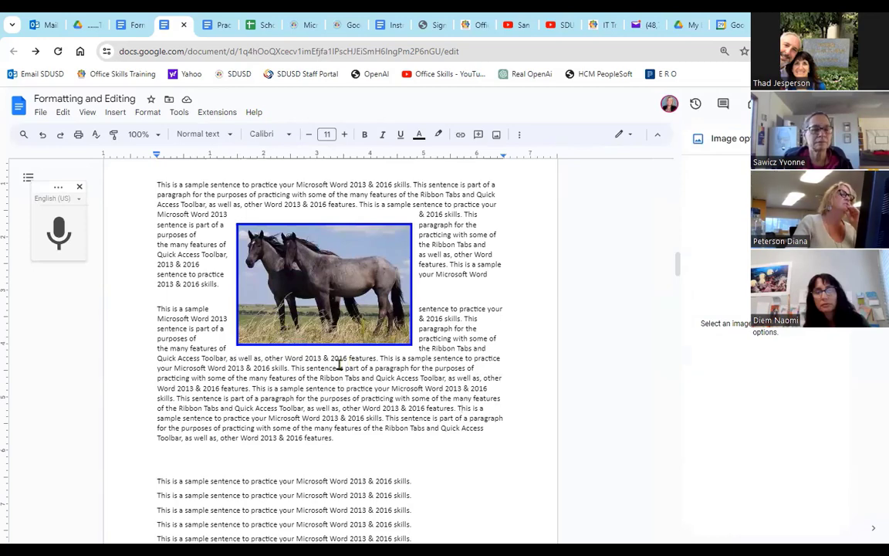
pyautogui.click(333, 260)
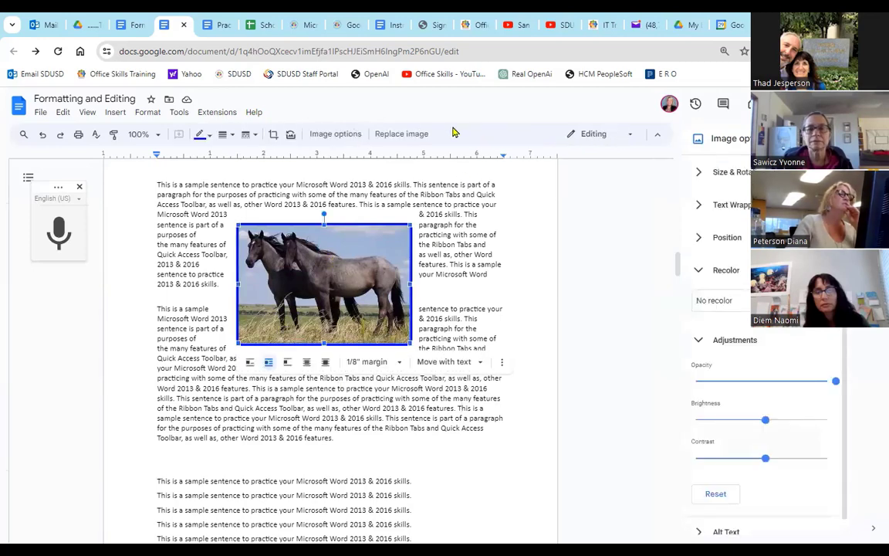
# Compare the context commands offered for the horse picture with those offered for the paragraph text
pyautogui.rightClick(335, 251)
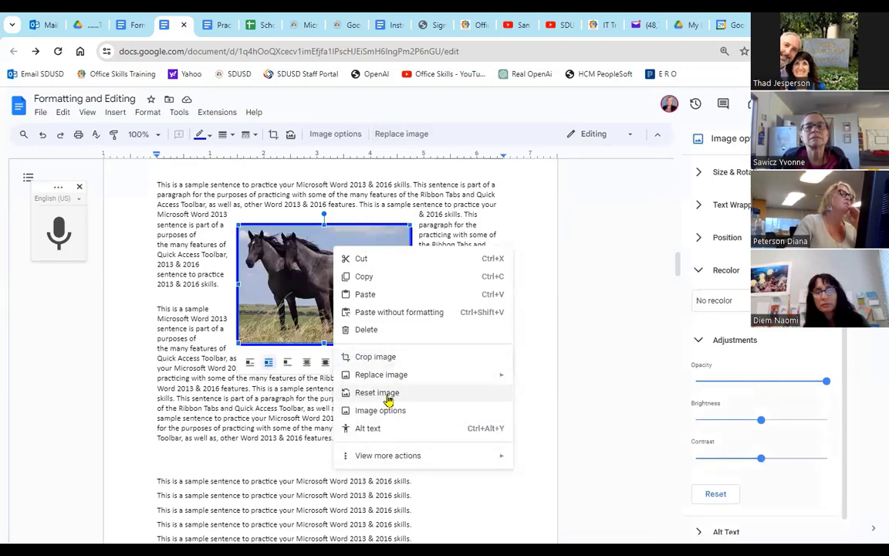
pyautogui.click(207, 411)
pyautogui.rightClick(207, 412)
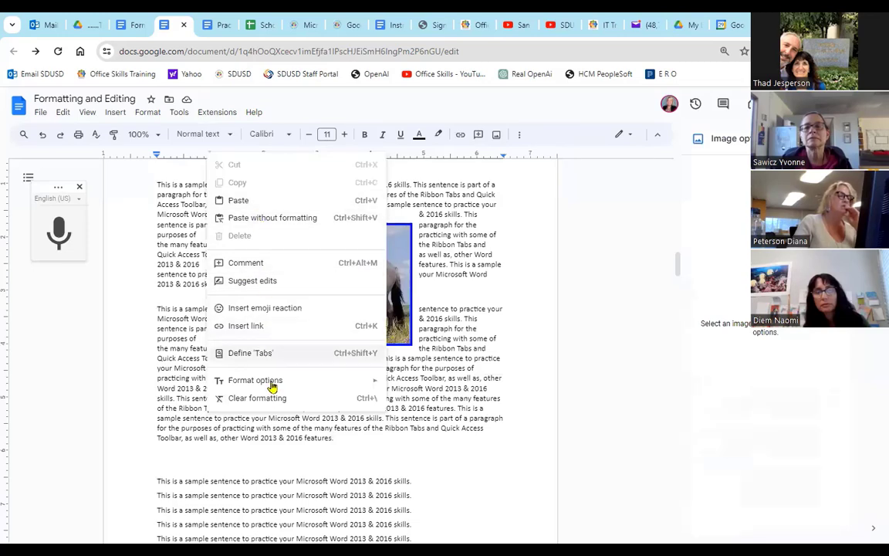
pyautogui.click(318, 471)
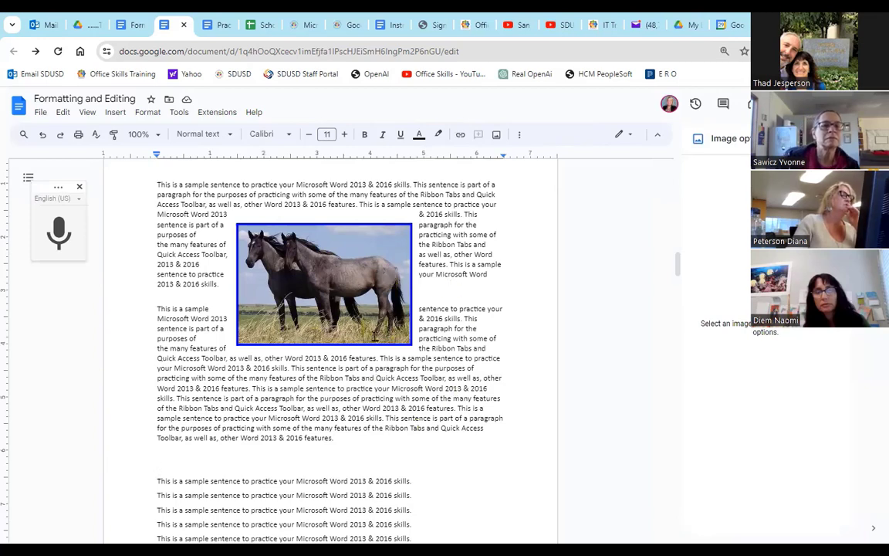
# Examine the file's email and version history options, view the document's earlier 2:03 PM version, and return to the current document
pyautogui.click(38, 113)
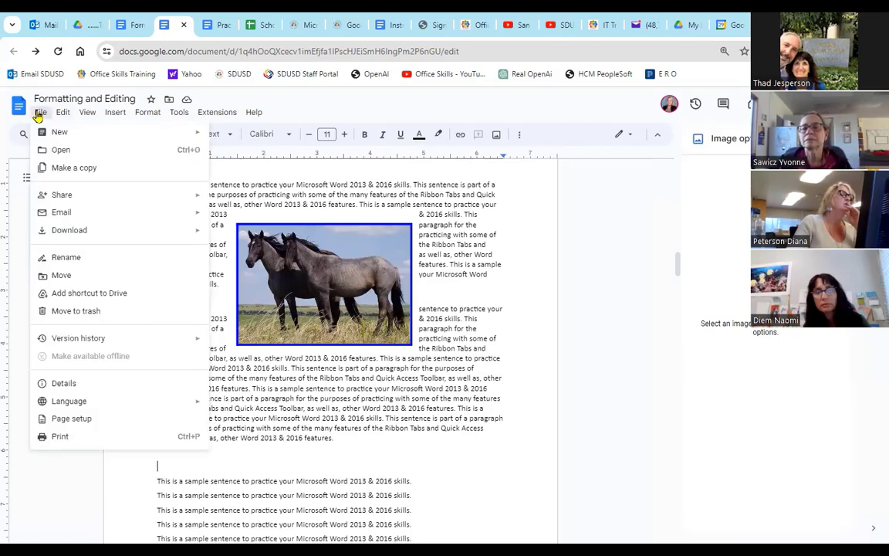
pyautogui.moveTo(87, 203)
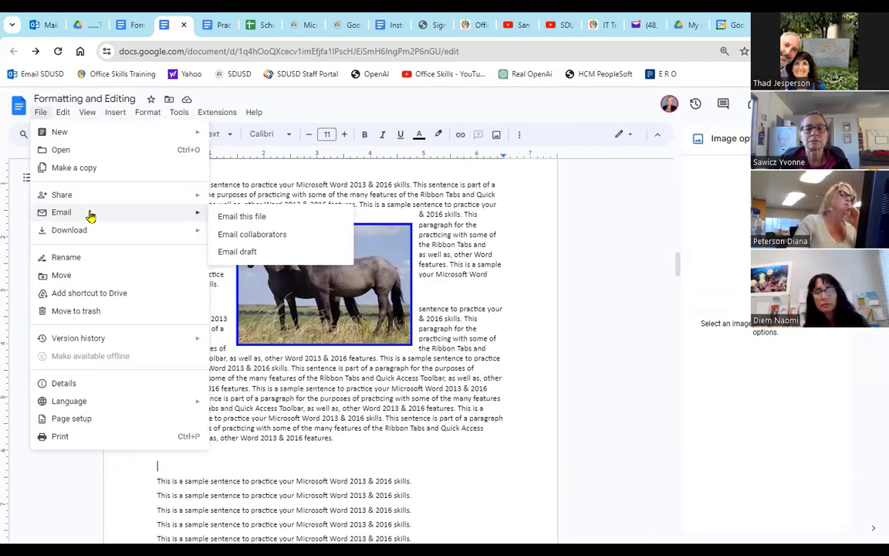
pyautogui.moveTo(101, 240)
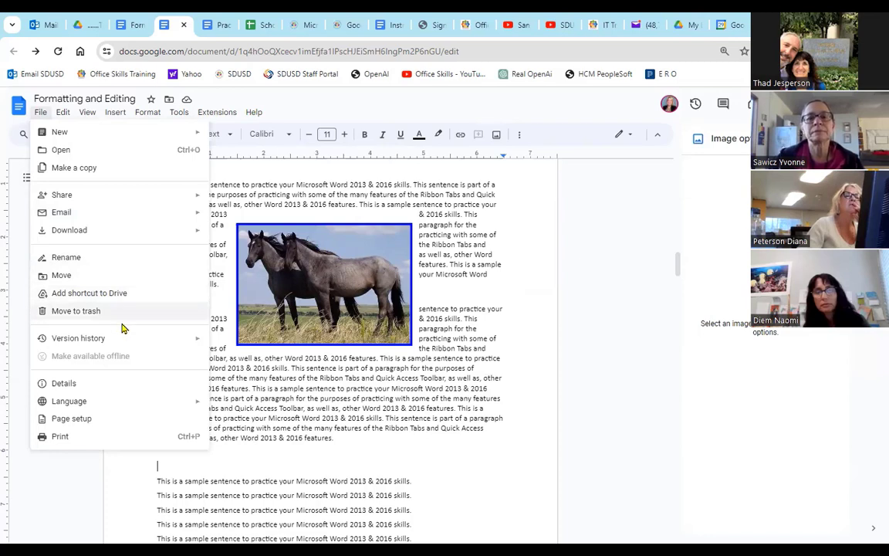
pyautogui.moveTo(153, 344)
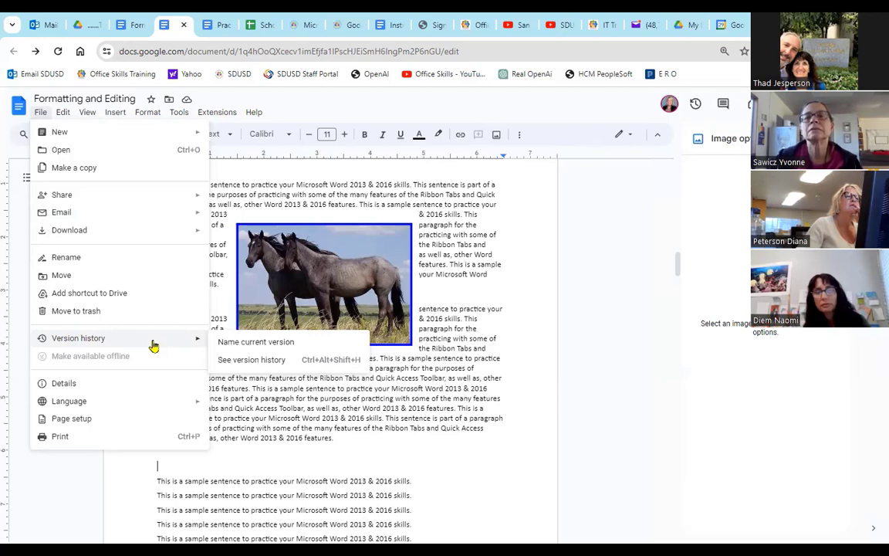
pyautogui.click(246, 368)
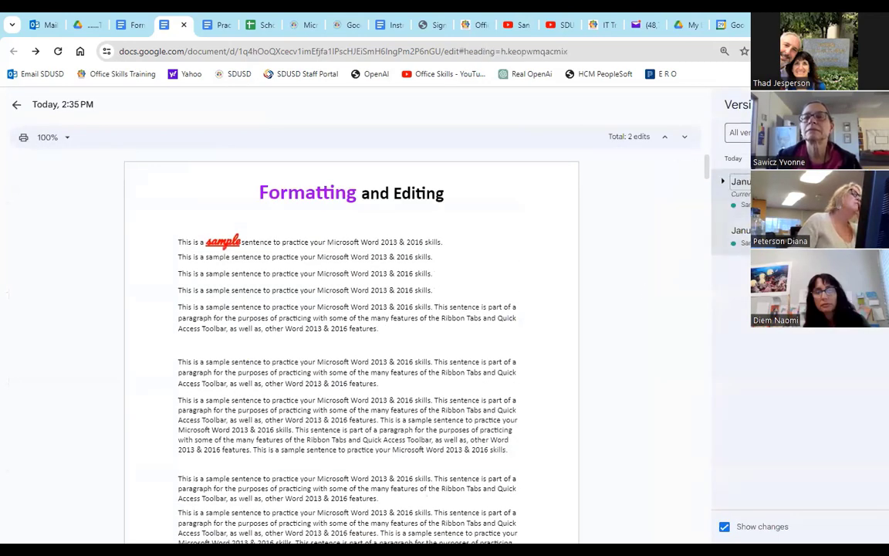
pyautogui.click(742, 230)
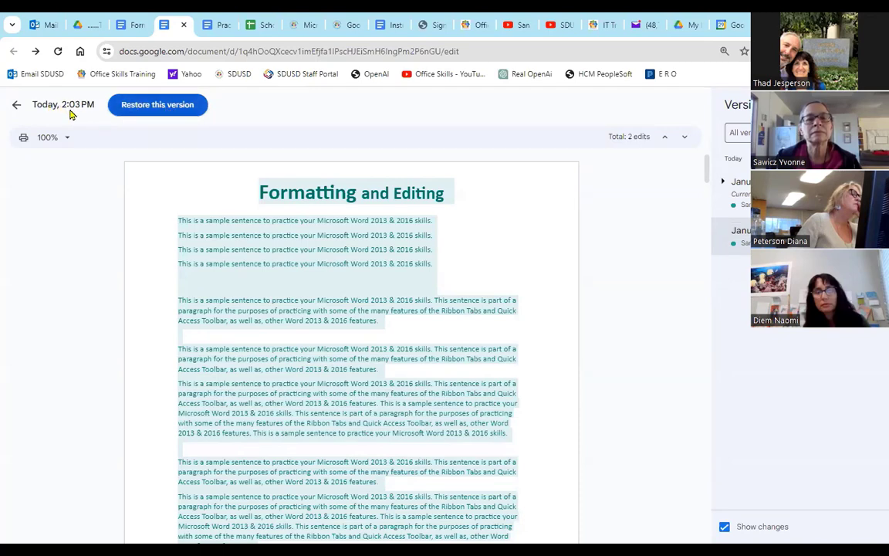
pyautogui.click(16, 106)
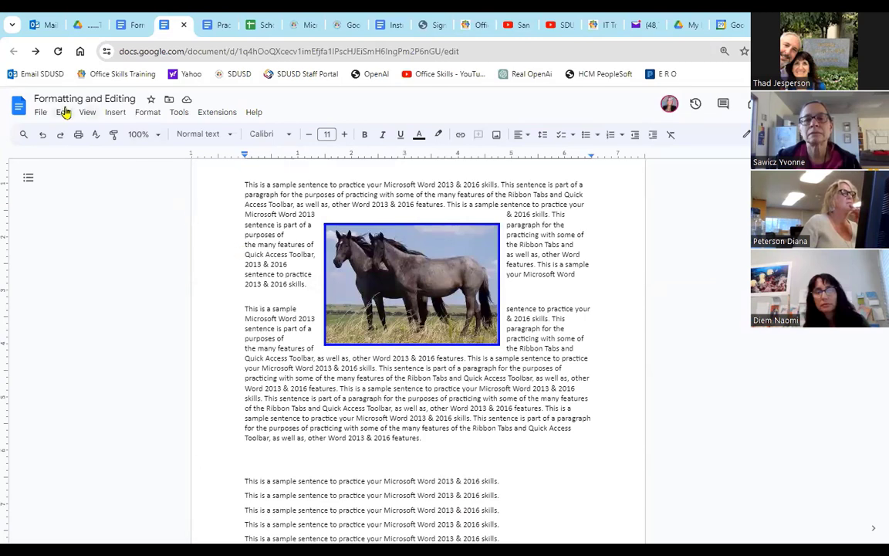
# Examine the document's language choices and its page setup settings, leaving both as they are
pyautogui.click(43, 113)
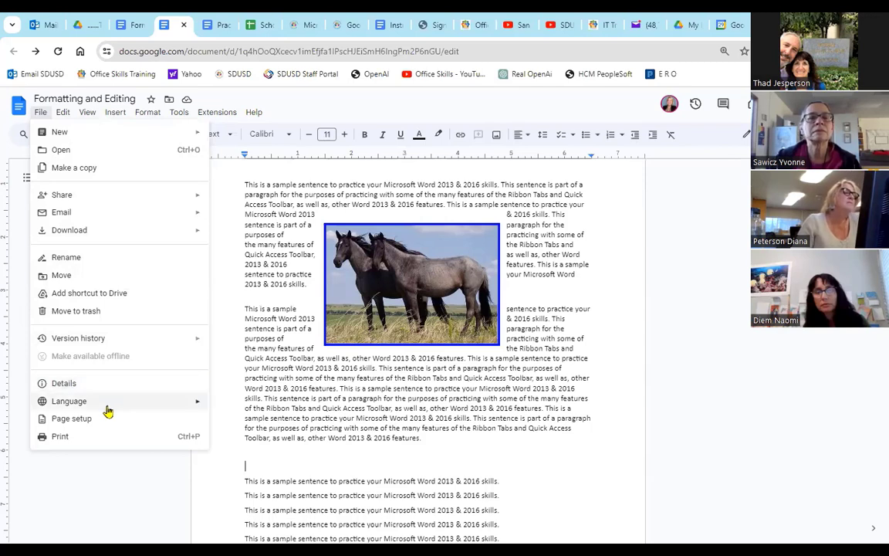
pyautogui.moveTo(112, 408)
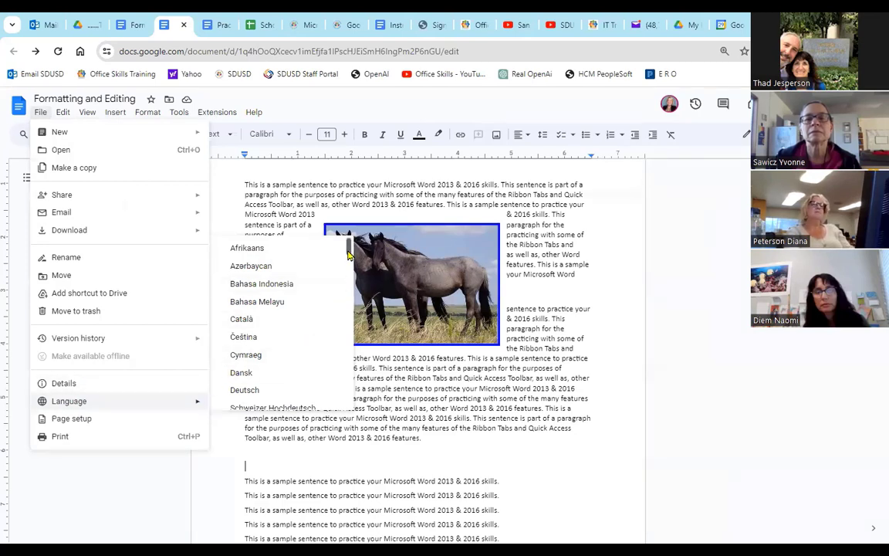
pyautogui.moveTo(347, 252); pyautogui.dragTo(342, 398)
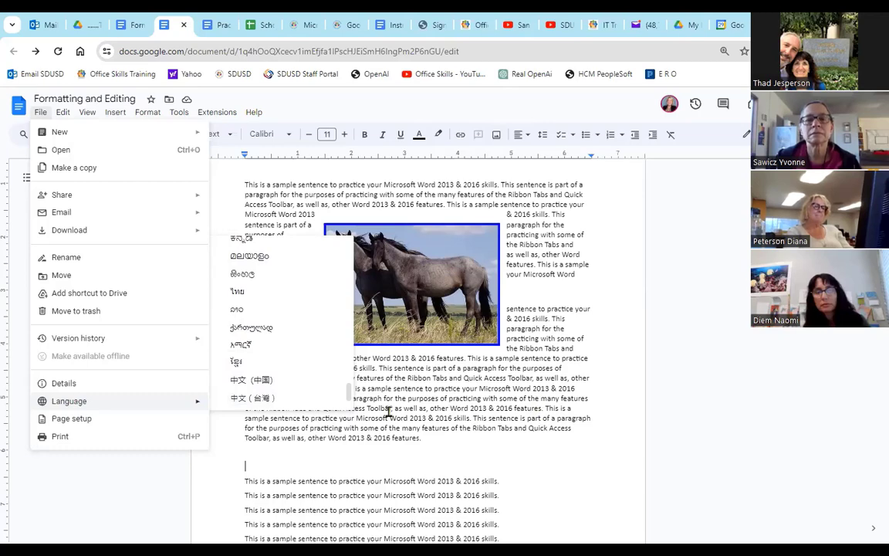
pyautogui.click(84, 421)
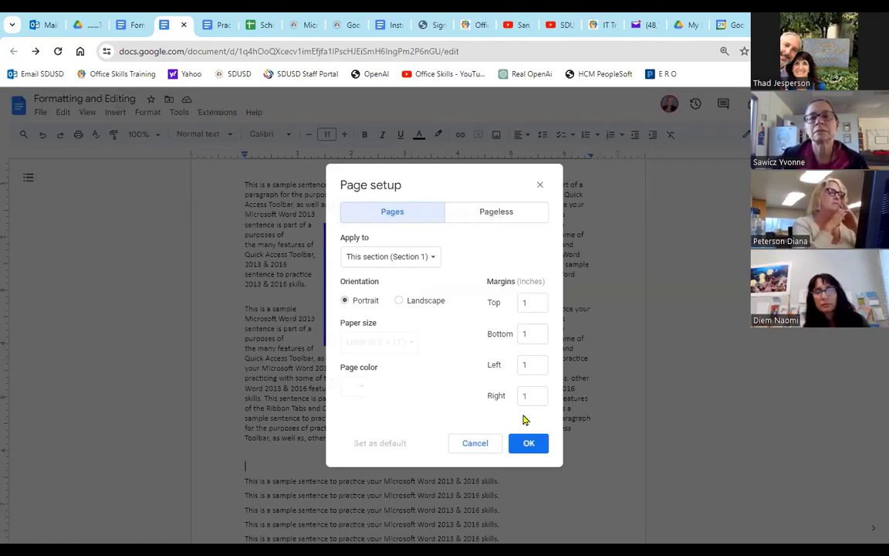
pyautogui.click(473, 444)
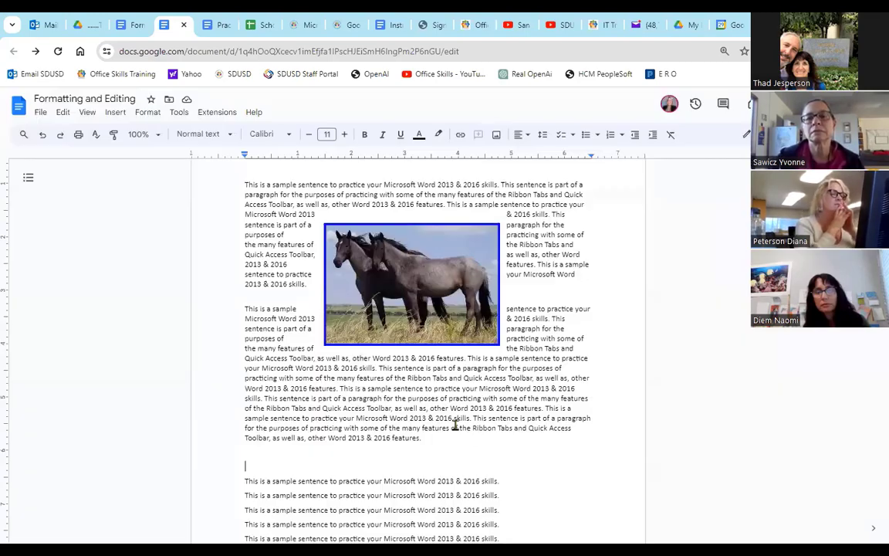
# Examine the document's editing commands and its view options, including mode, print layout, ruler and outline
pyautogui.click(63, 114)
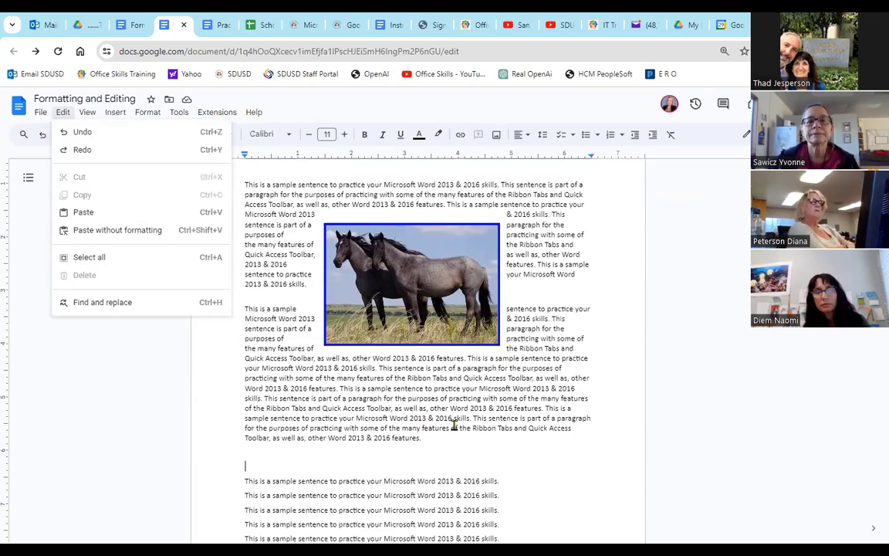
pyautogui.moveTo(91, 115)
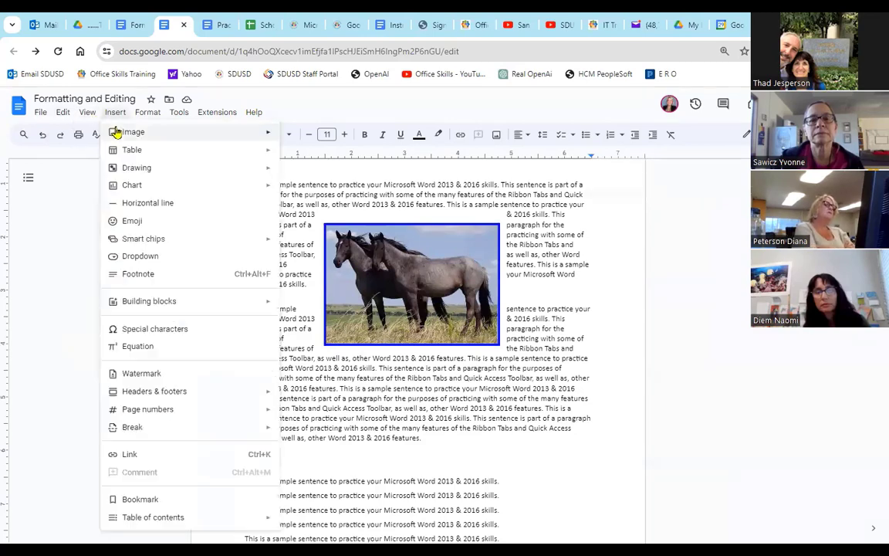
pyautogui.moveTo(122, 132)
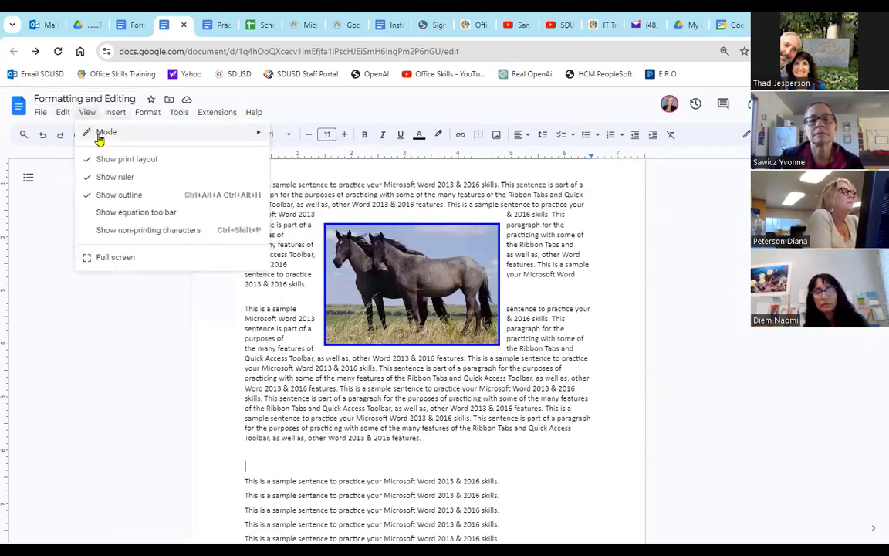
pyautogui.moveTo(205, 137)
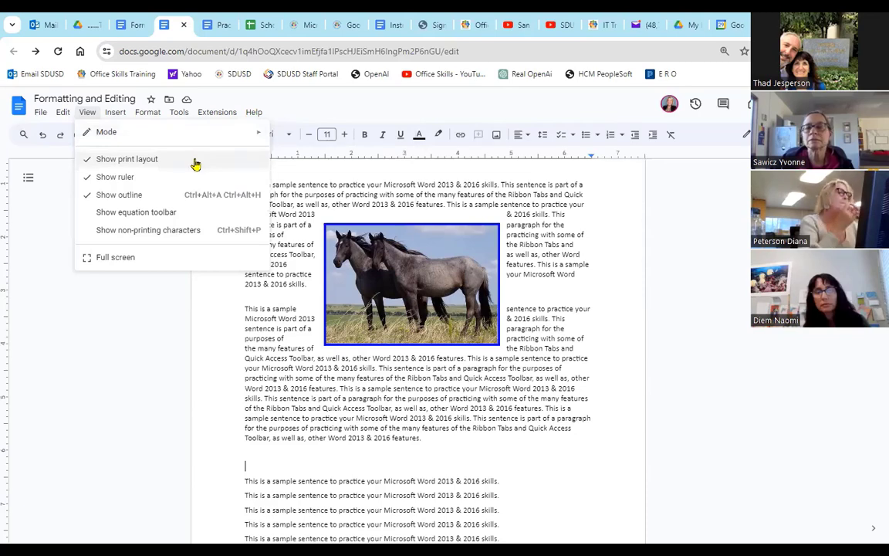
pyautogui.click(243, 313)
pyautogui.scroll(3, 305, 359)
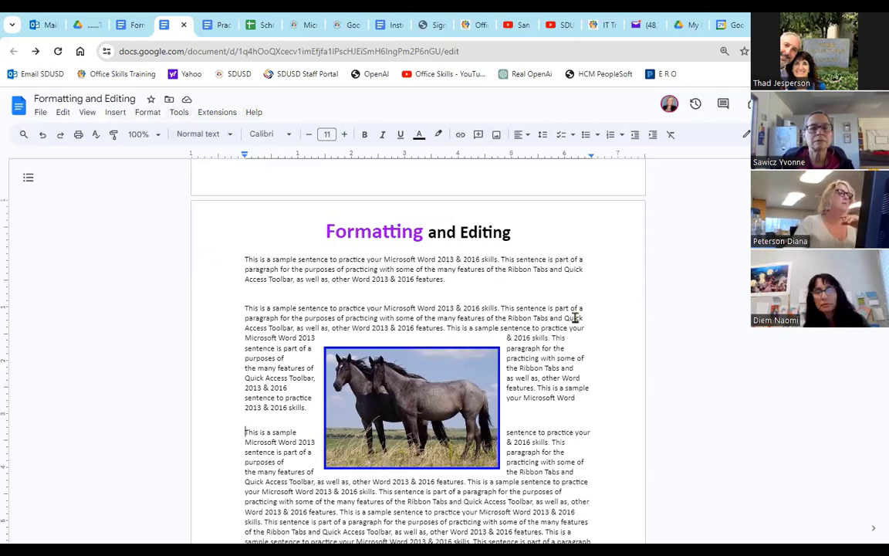
pyautogui.scroll(-2, 224, 264)
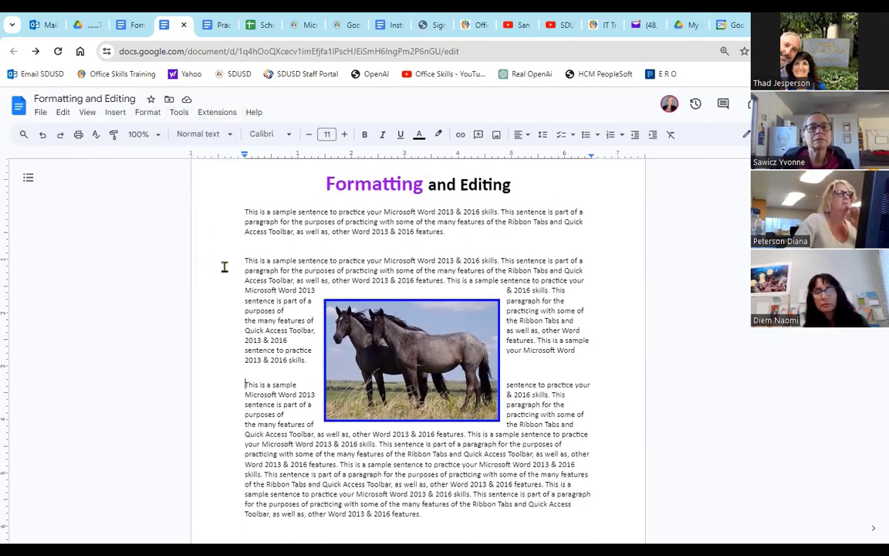
# Examine the insertable items, including drawings, charts, smart chips, building blocks, headers and footers, page numbers and breaks
pyautogui.click(88, 113)
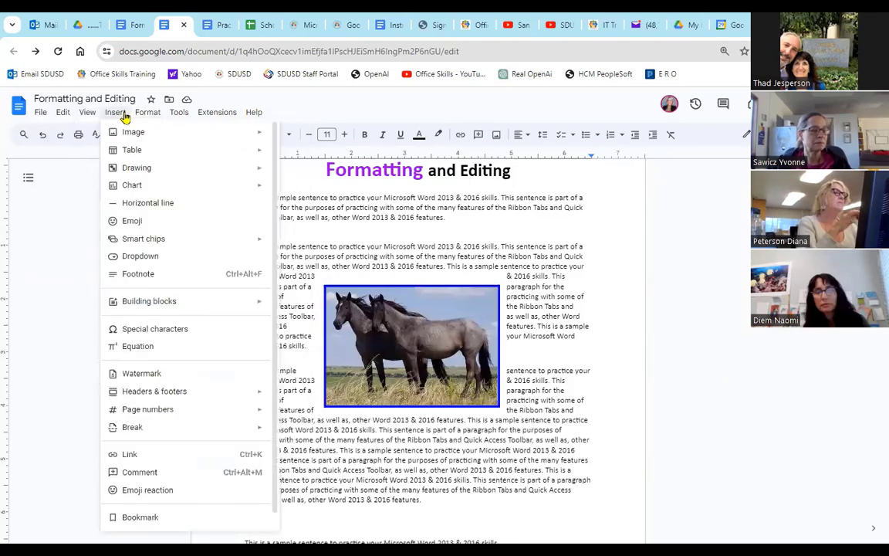
pyautogui.moveTo(242, 150)
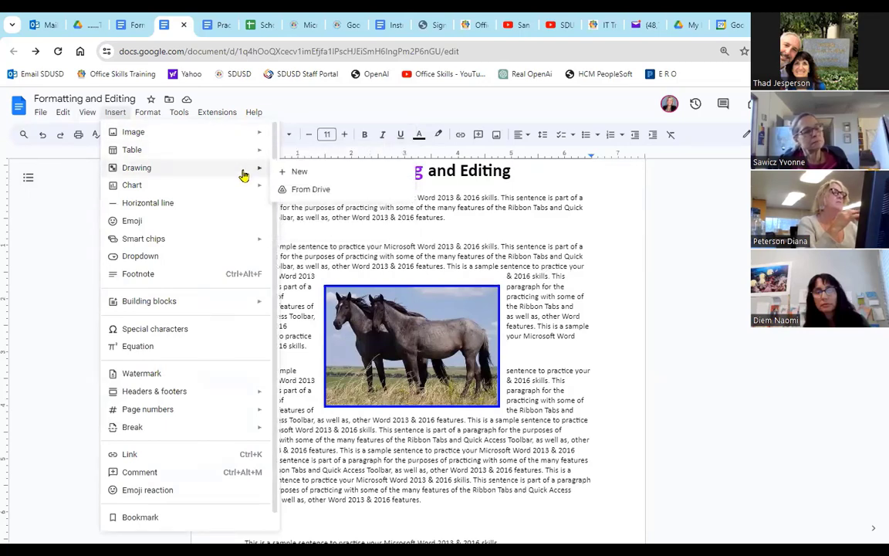
pyautogui.moveTo(248, 198)
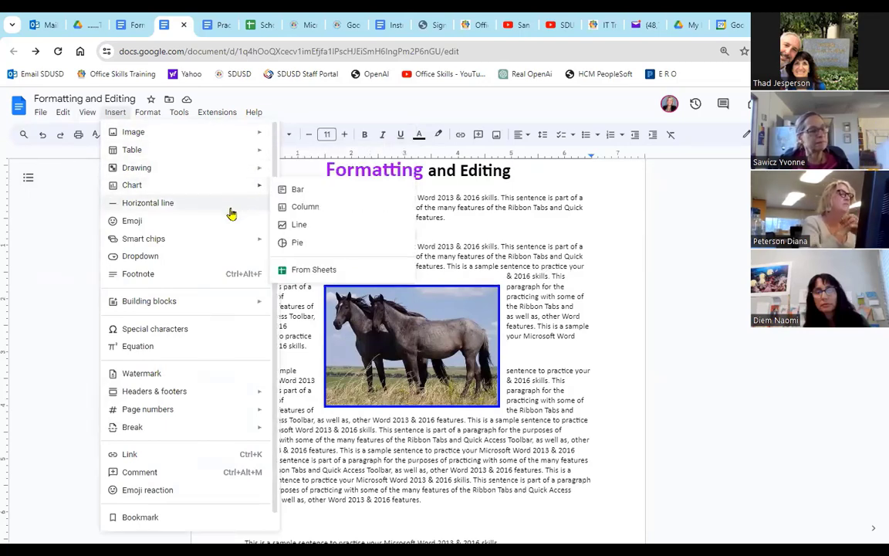
pyautogui.moveTo(216, 240)
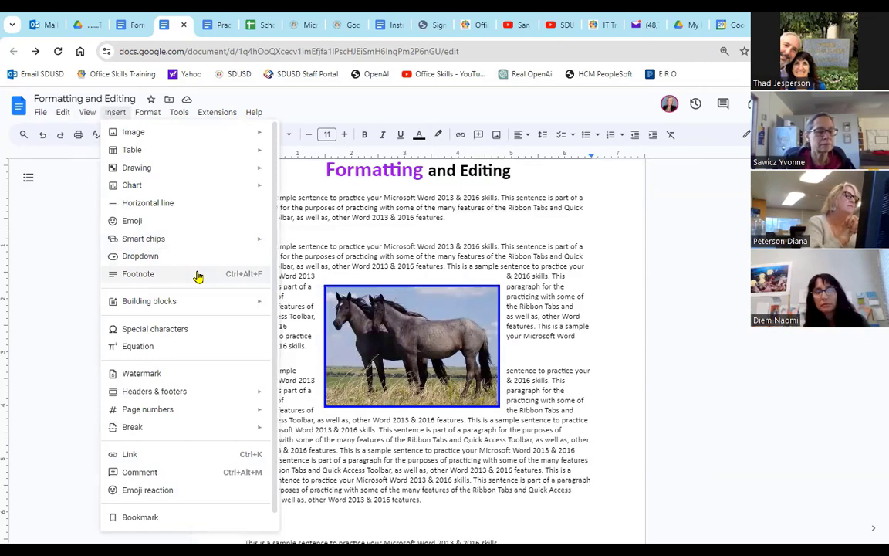
pyautogui.moveTo(237, 302)
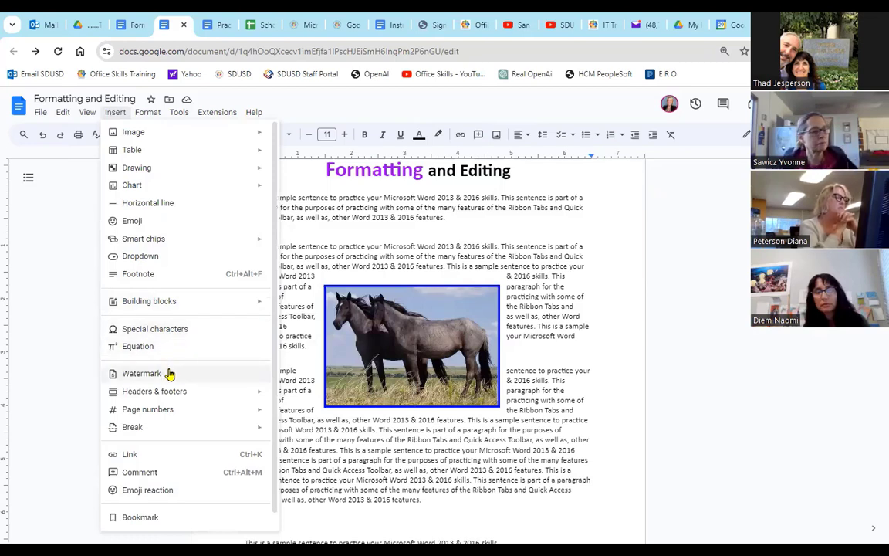
pyautogui.moveTo(179, 393)
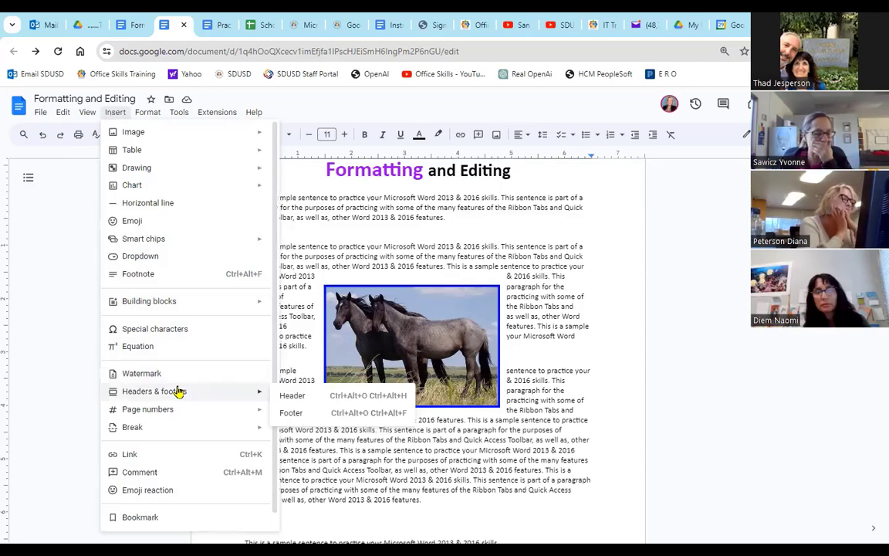
pyautogui.moveTo(186, 413)
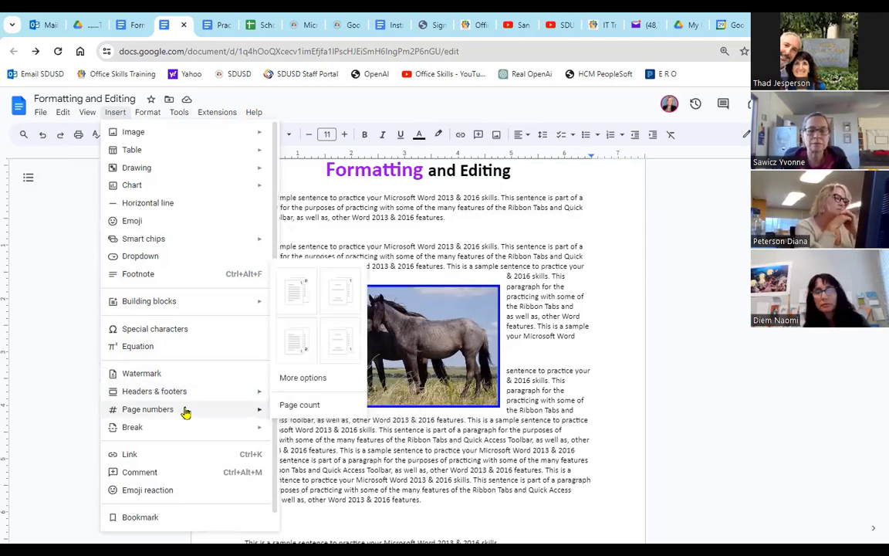
pyautogui.moveTo(185, 430)
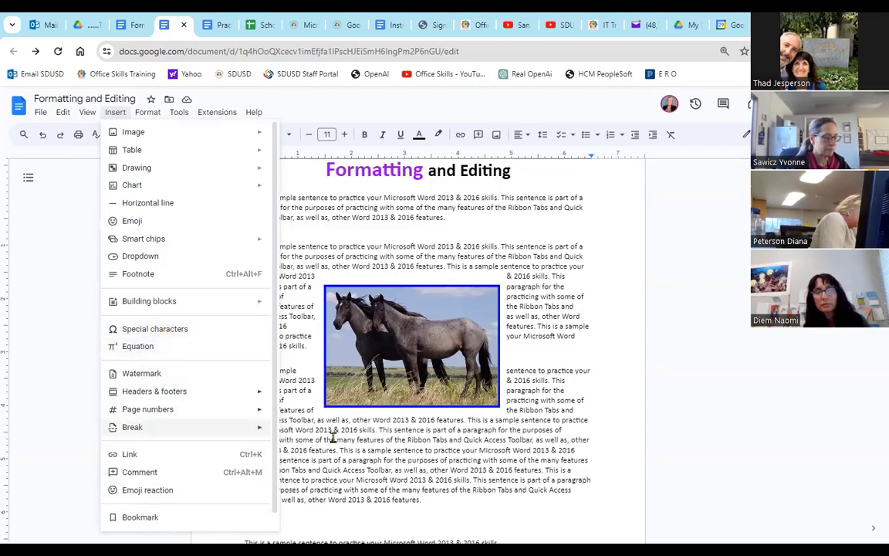
# Add seven blank lines in the gap below the third paragraph on the following text-only page
pyautogui.scroll(-5, 473, 432)
pyautogui.scroll(-5, 462, 400)
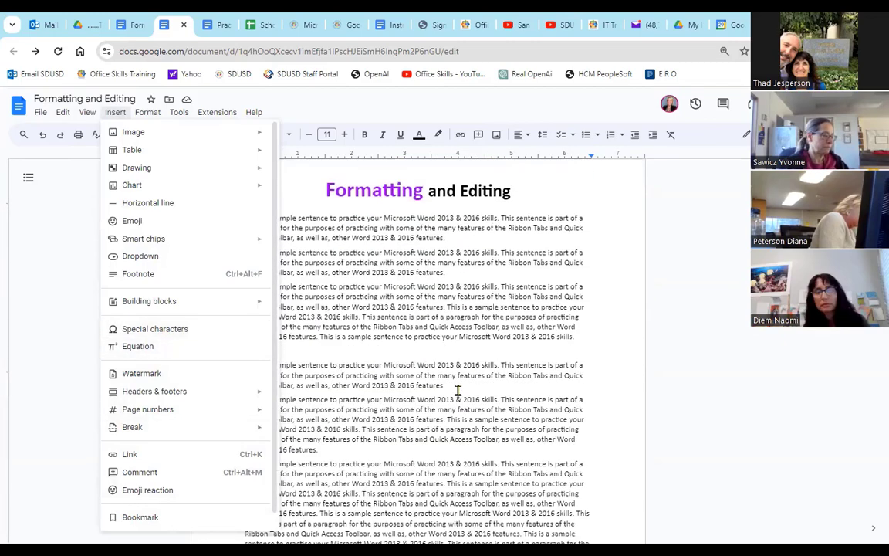
pyautogui.click(422, 301)
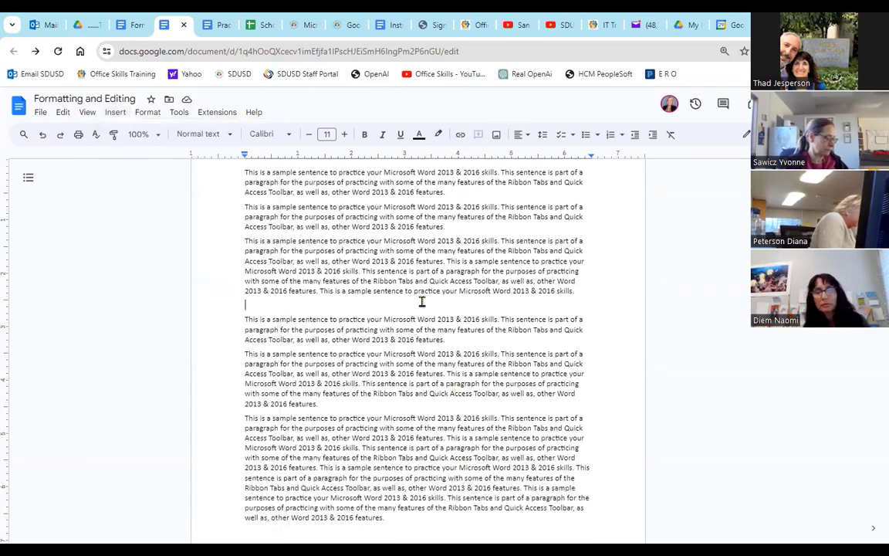
pyautogui.press('Return')
pyautogui.press('Return')
pyautogui.press('Return')
pyautogui.press('Return')
pyautogui.press('Return')
pyautogui.press('Return')
pyautogui.press('Return')
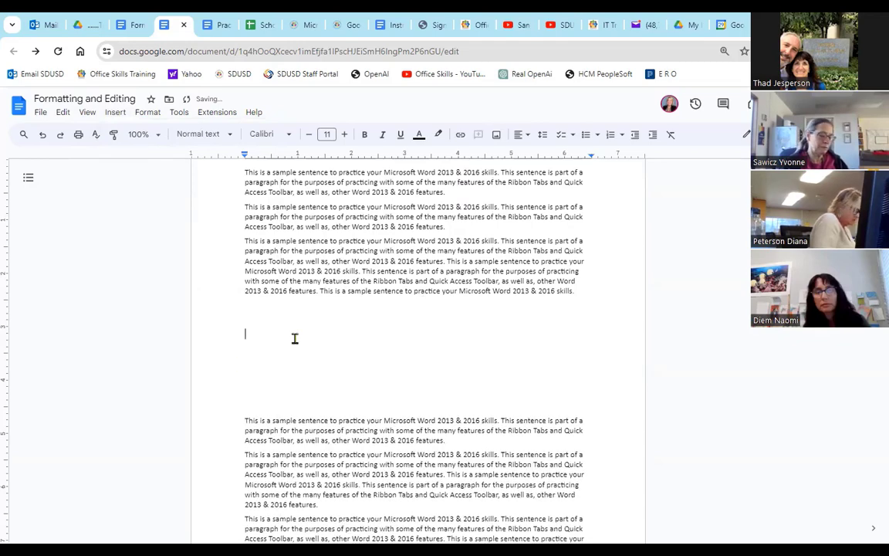
# Bring up the special characters collection for the blank area and examine its arrow symbols
pyautogui.click(113, 116)
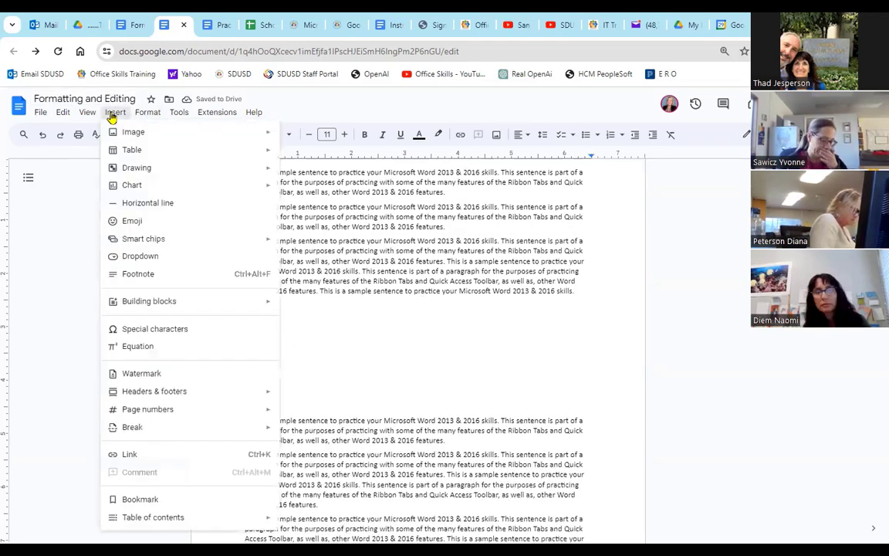
pyautogui.click(155, 333)
pyautogui.moveTo(498, 323); pyautogui.dragTo(546, 189)
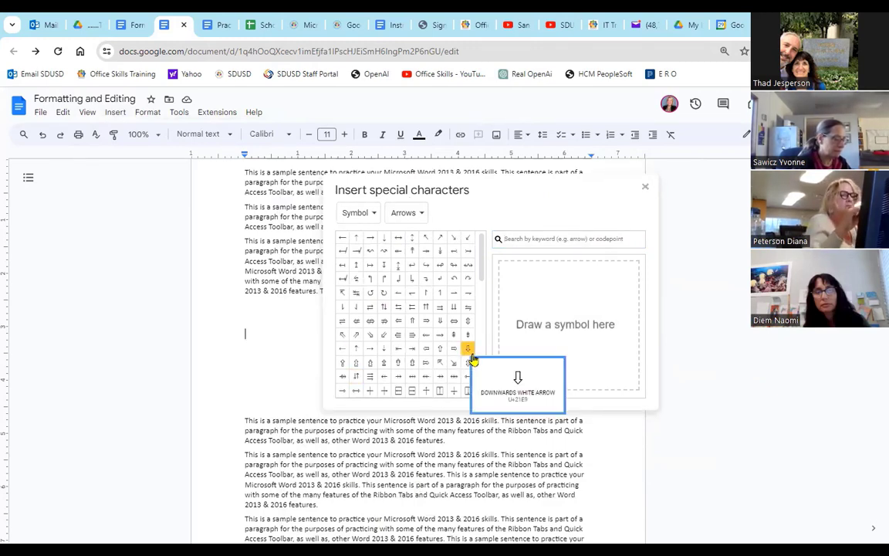
# Switch to the Classified PD Schedule document and review its course descriptions, monthly calendars and the class links on January 24 and 31, 2024
pyautogui.click(390, 26)
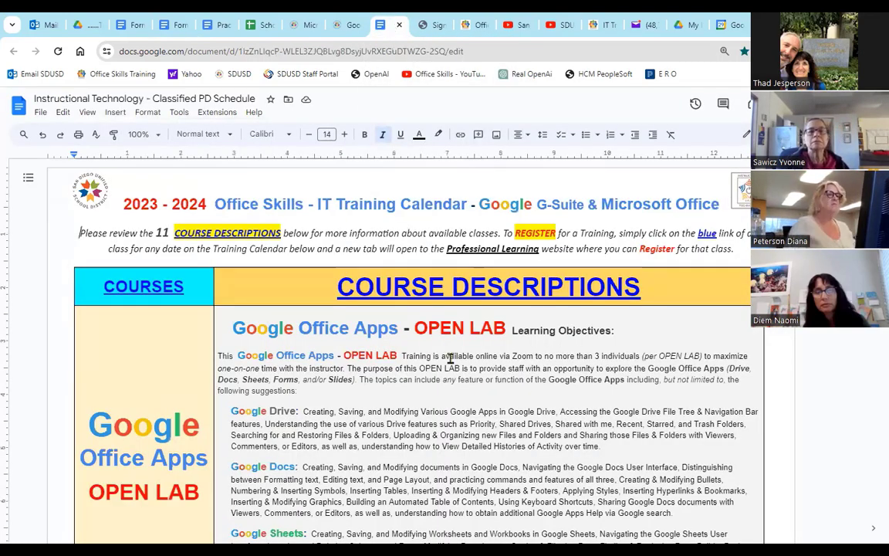
pyautogui.scroll(-5, 451, 358)
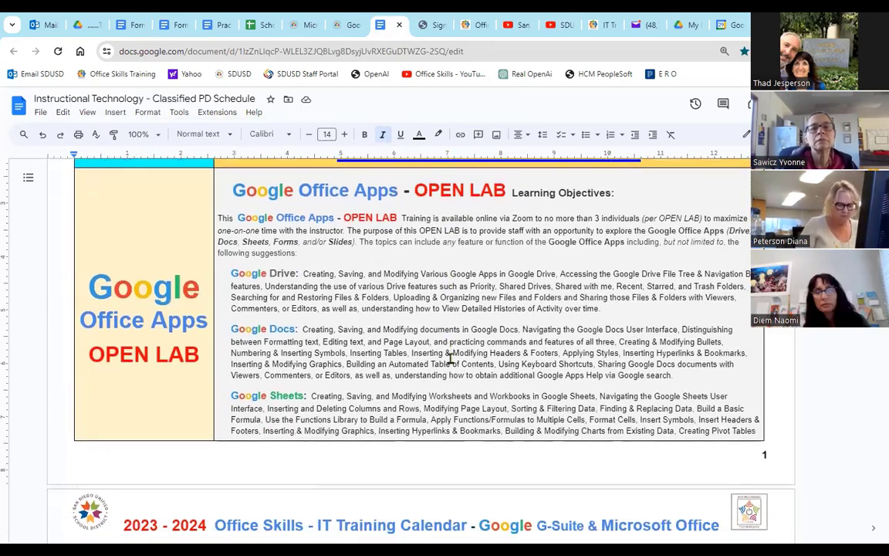
pyautogui.scroll(-15, 451, 359)
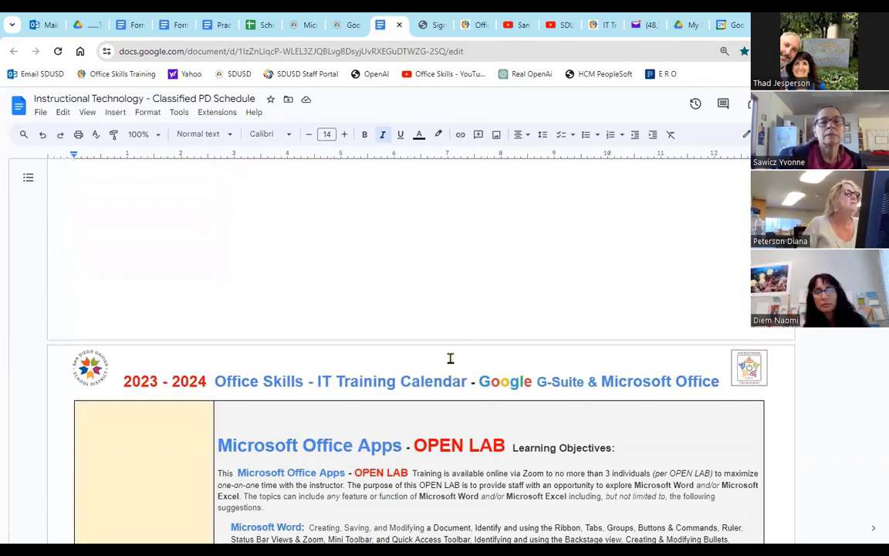
pyautogui.scroll(-15, 451, 358)
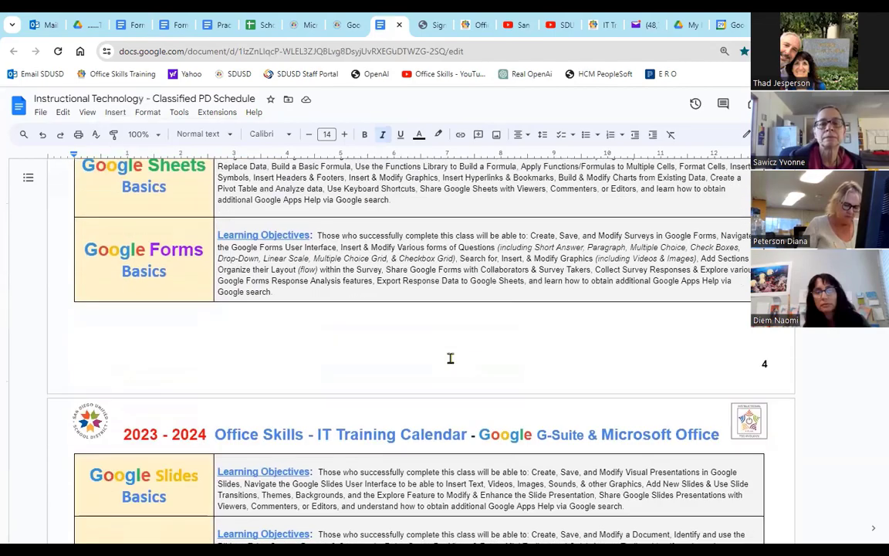
pyautogui.scroll(-15, 450, 358)
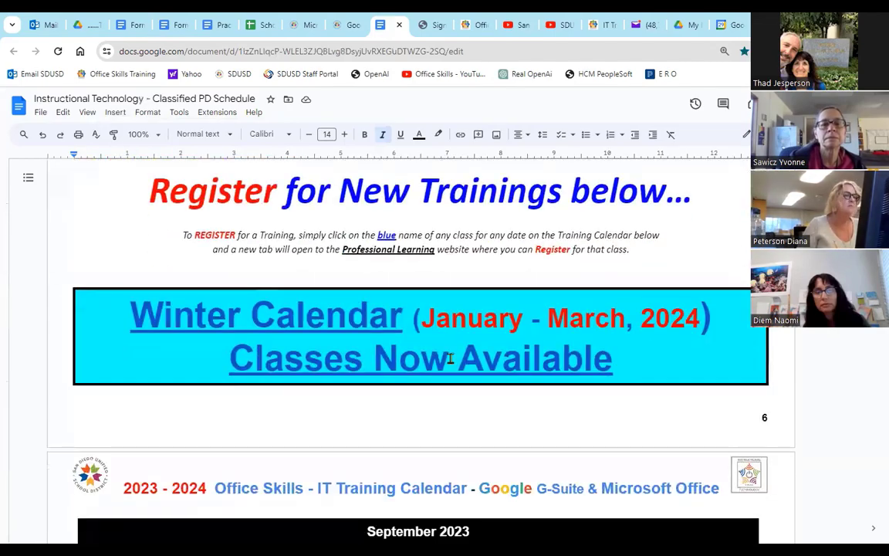
pyautogui.scroll(-15, 450, 359)
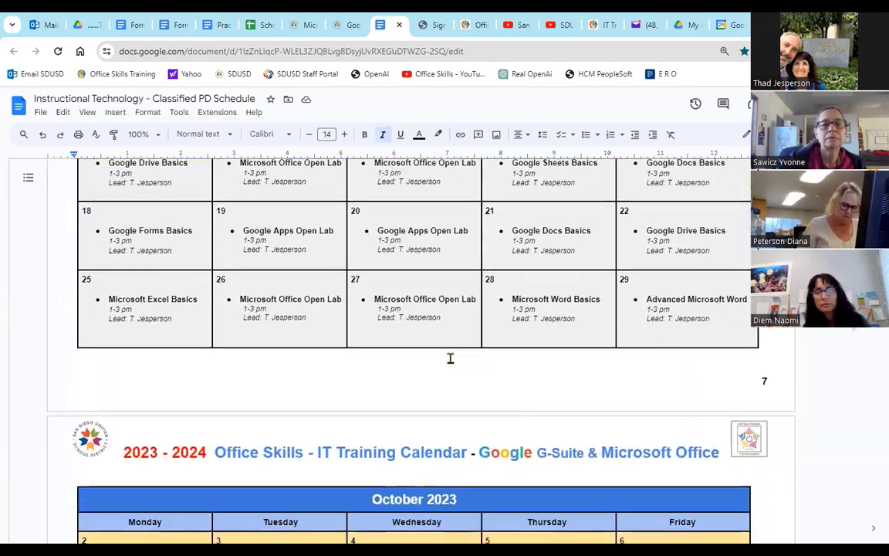
pyautogui.scroll(-15, 450, 358)
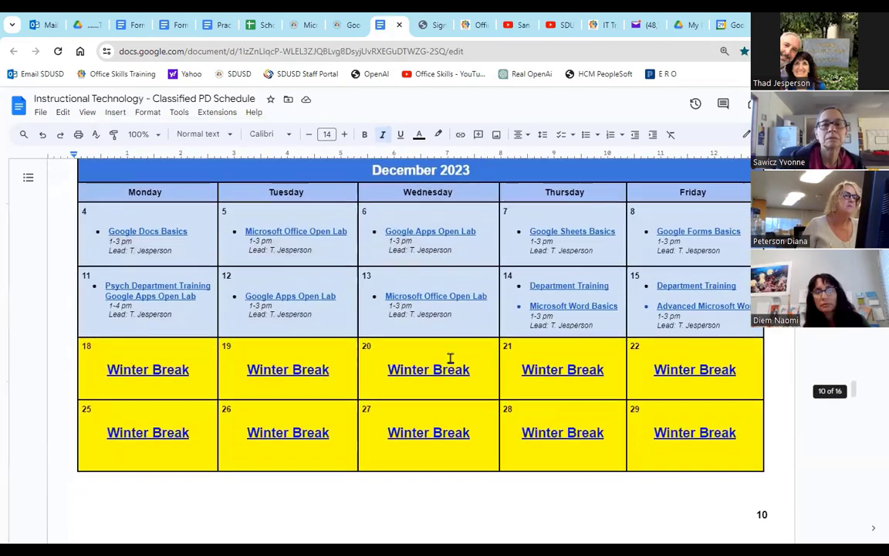
pyautogui.scroll(-15, 451, 358)
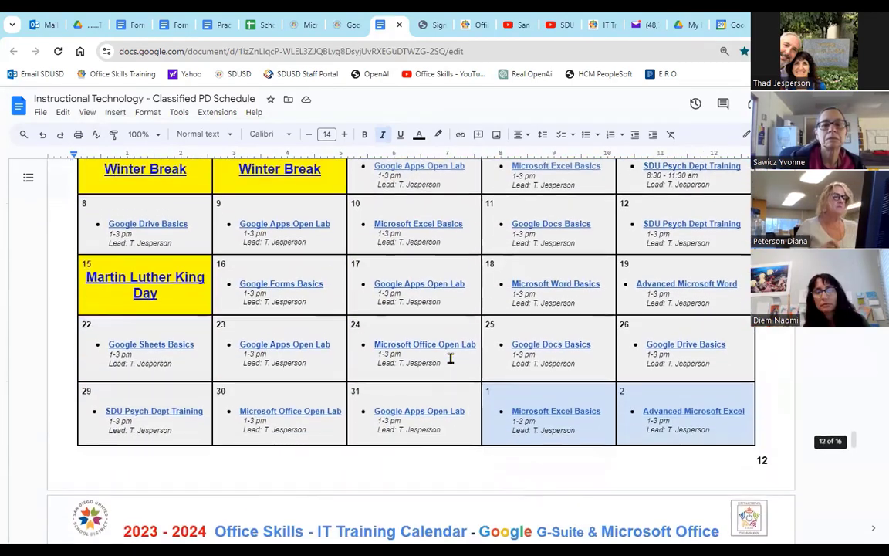
pyautogui.click(455, 340)
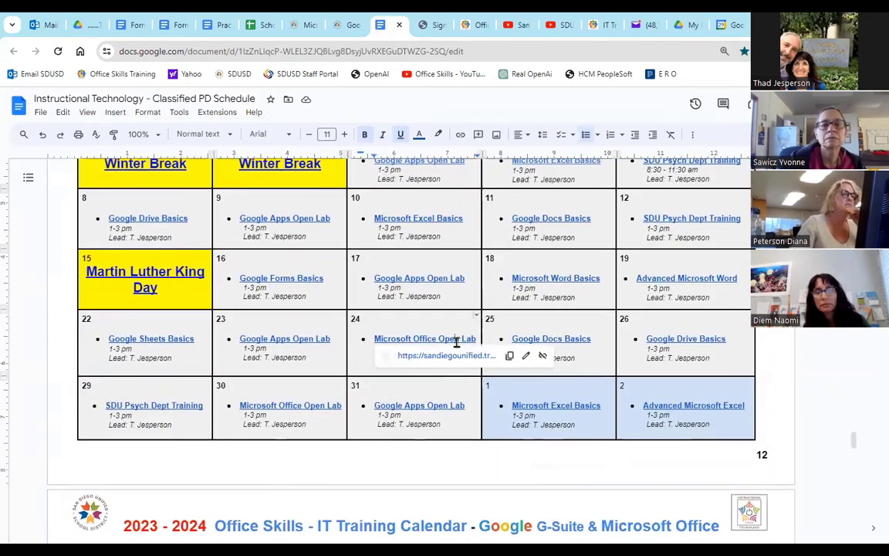
pyautogui.click(424, 405)
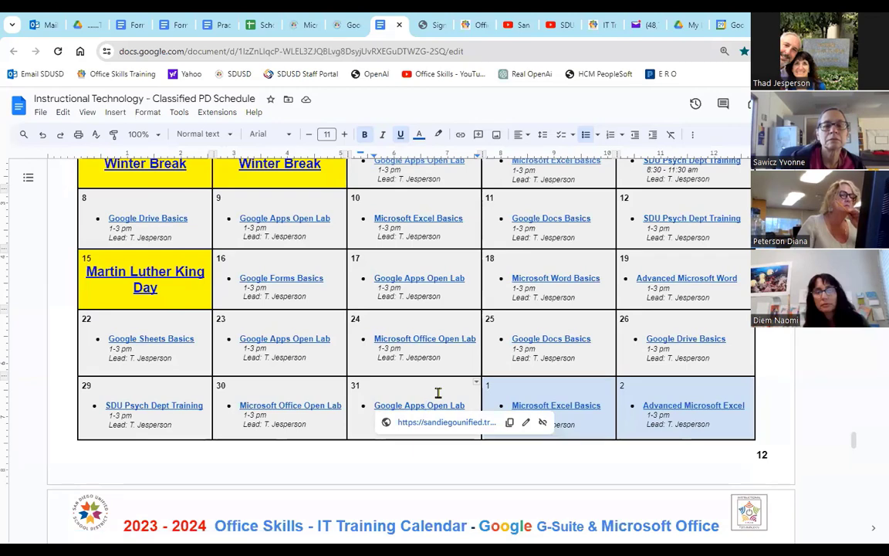
# Follow the Winter Calendar banner's bookmark link to the January 2024 calendar and check the January 23 class link
pyautogui.scroll(3, 438, 392)
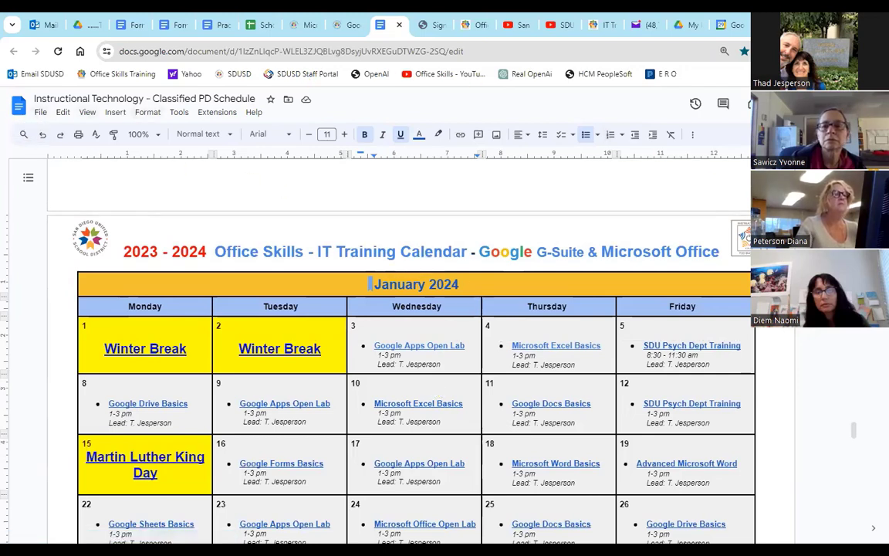
pyautogui.scroll(20, 522, 207)
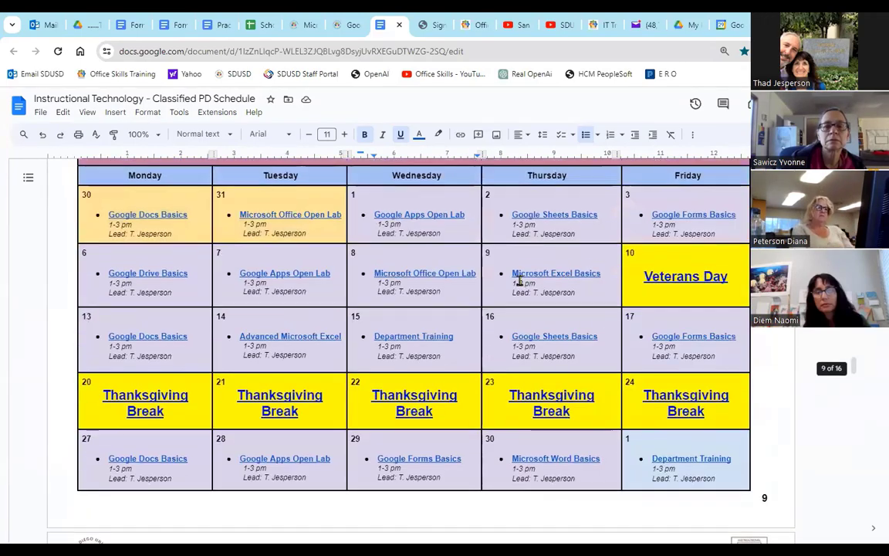
pyautogui.scroll(20, 520, 279)
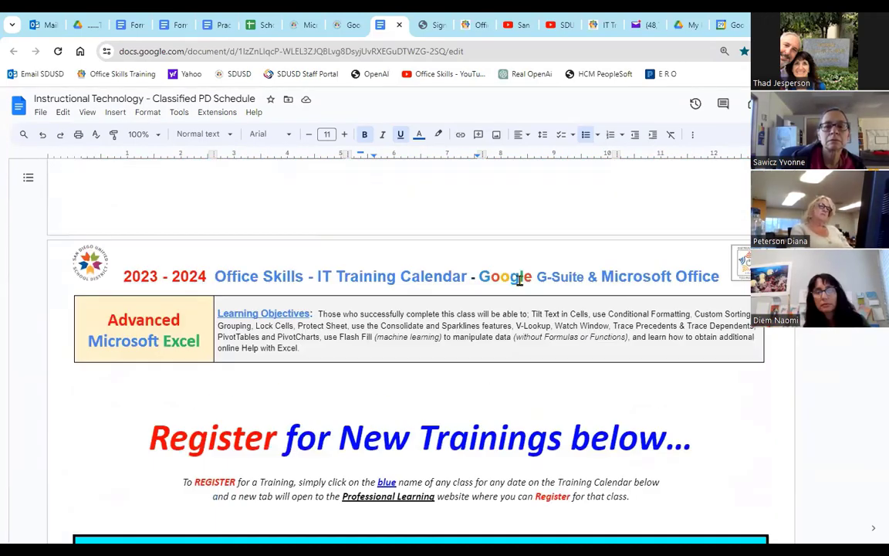
pyautogui.scroll(3, 332, 284)
pyautogui.scroll(-3, 411, 332)
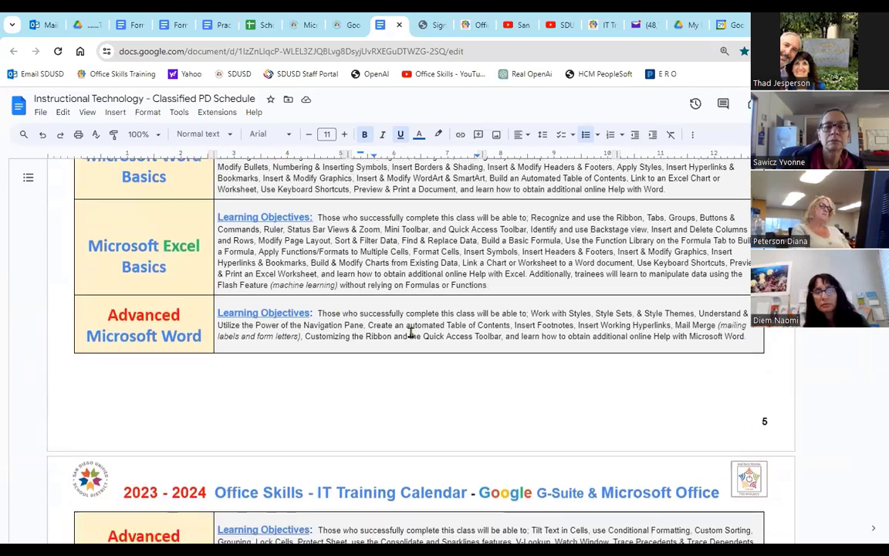
pyautogui.scroll(-3, 411, 332)
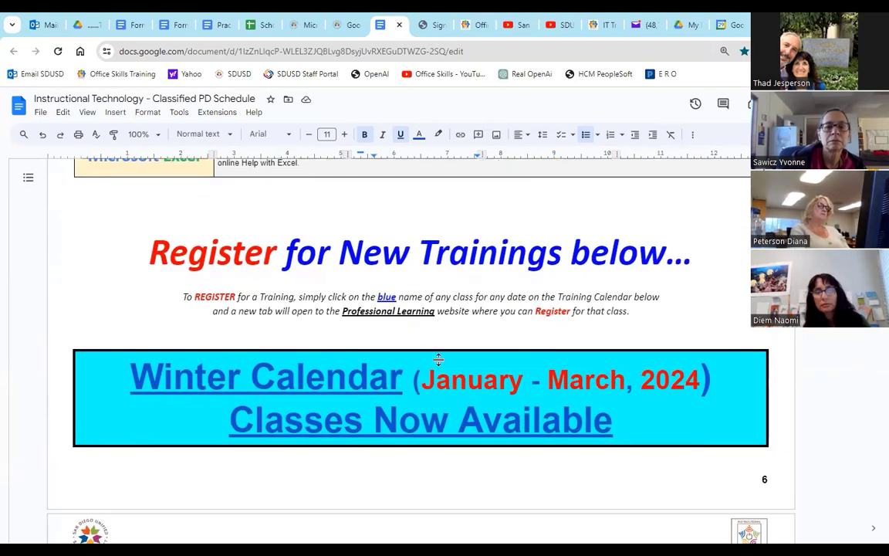
pyautogui.click(466, 405)
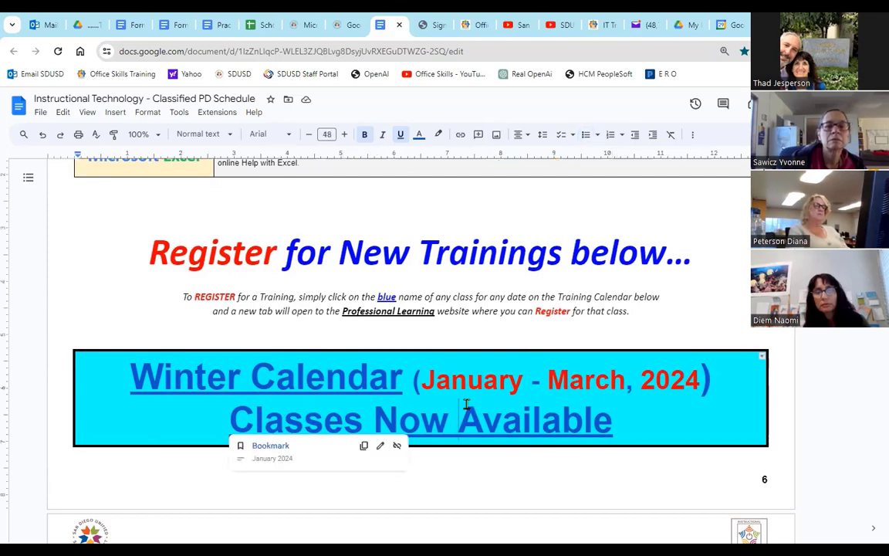
pyautogui.click(271, 449)
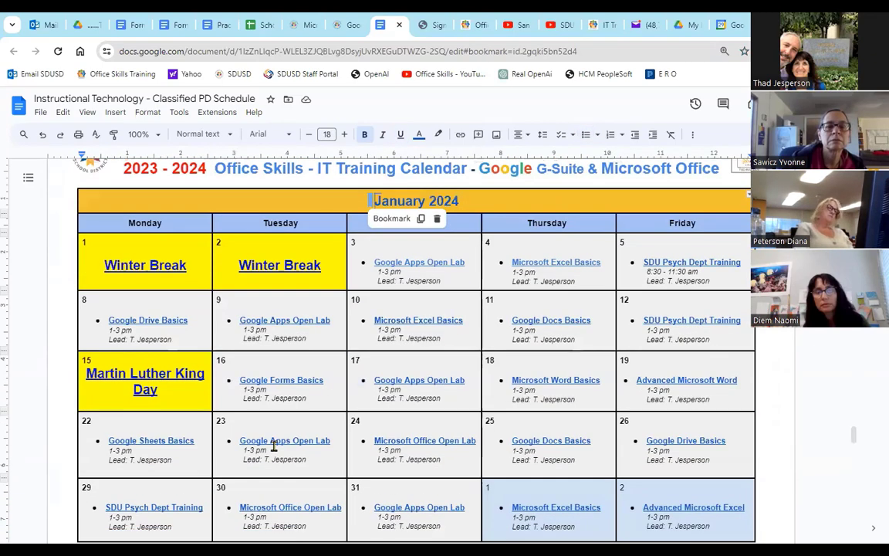
pyautogui.click(273, 446)
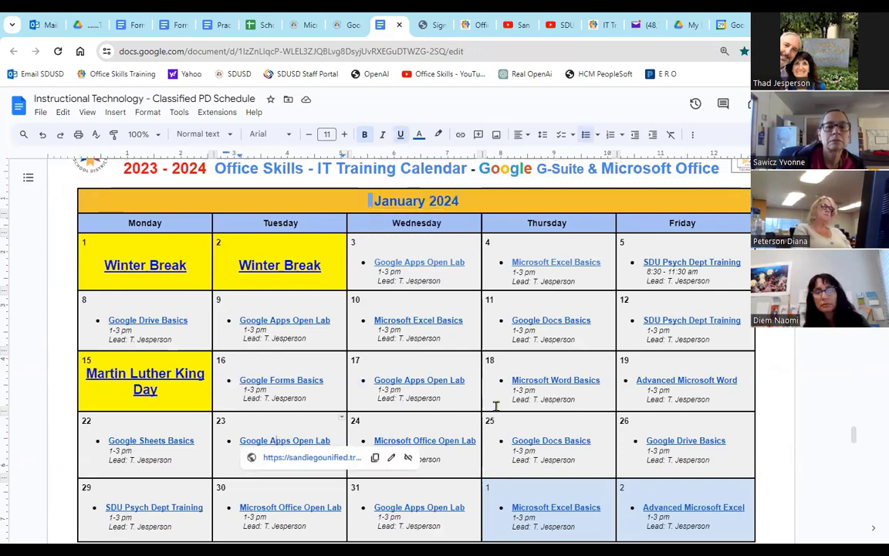
# Look up the Bookmark item among the insertable items at the January 2024 heading and return to the Winter Calendar banner
pyautogui.scroll(2, 548, 419)
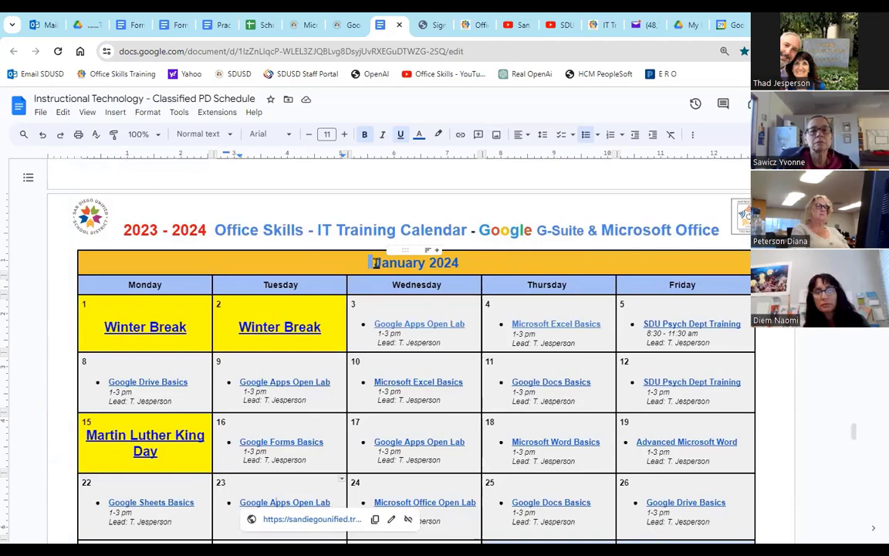
pyautogui.click(114, 113)
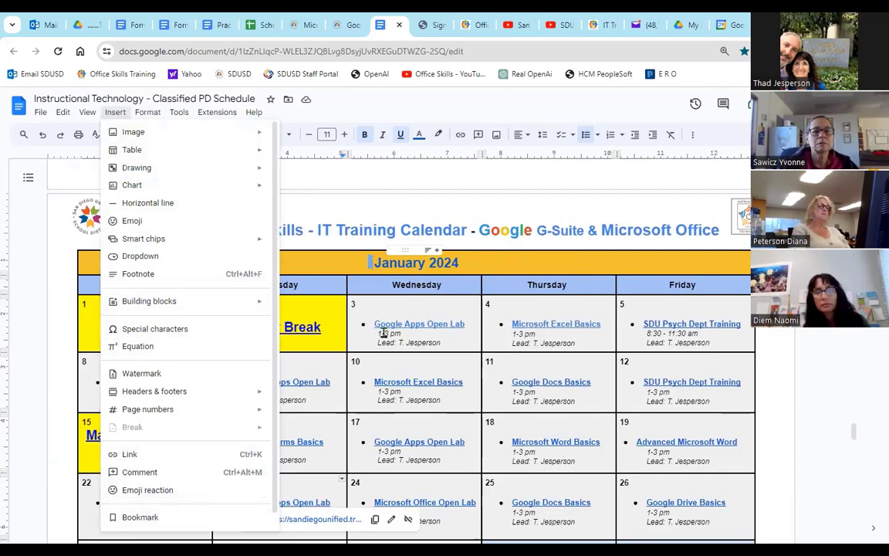
pyautogui.scroll(15, 619, 445)
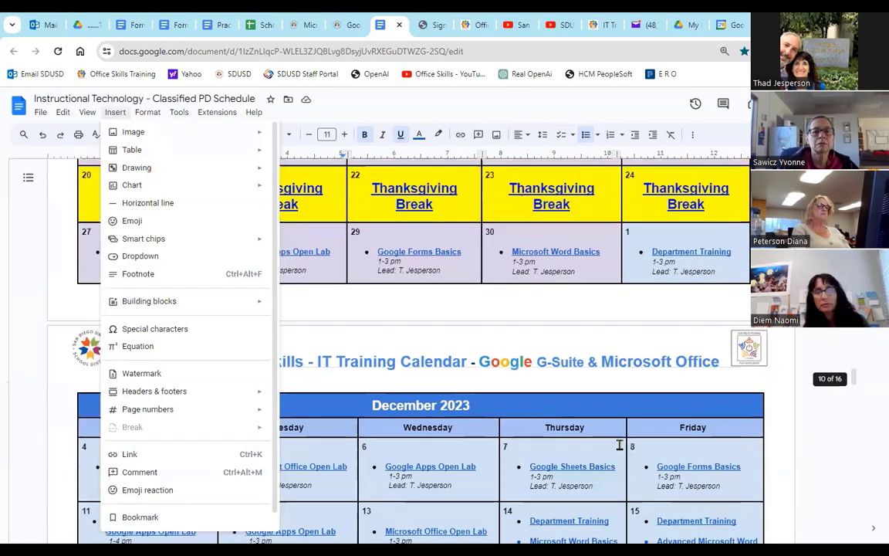
pyautogui.scroll(4, 619, 445)
pyautogui.click(643, 253)
pyautogui.scroll(3, 401, 341)
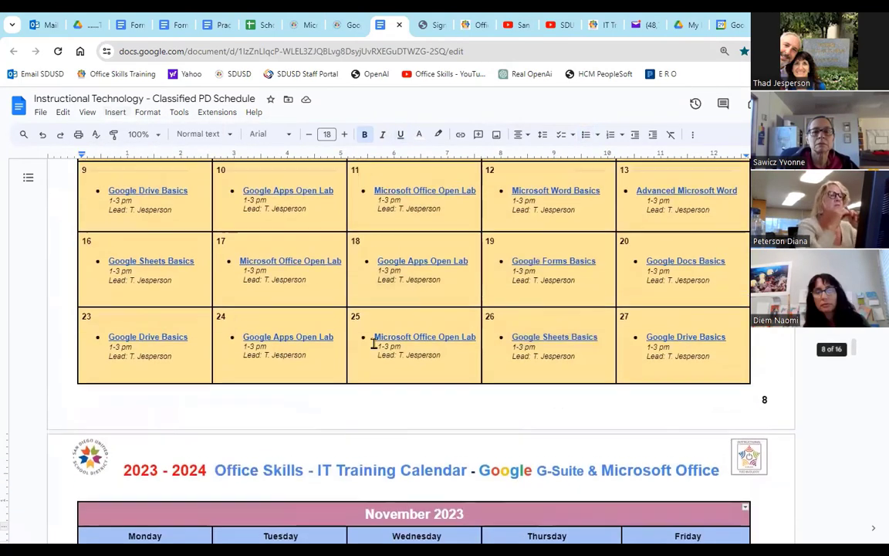
pyautogui.scroll(15, 374, 344)
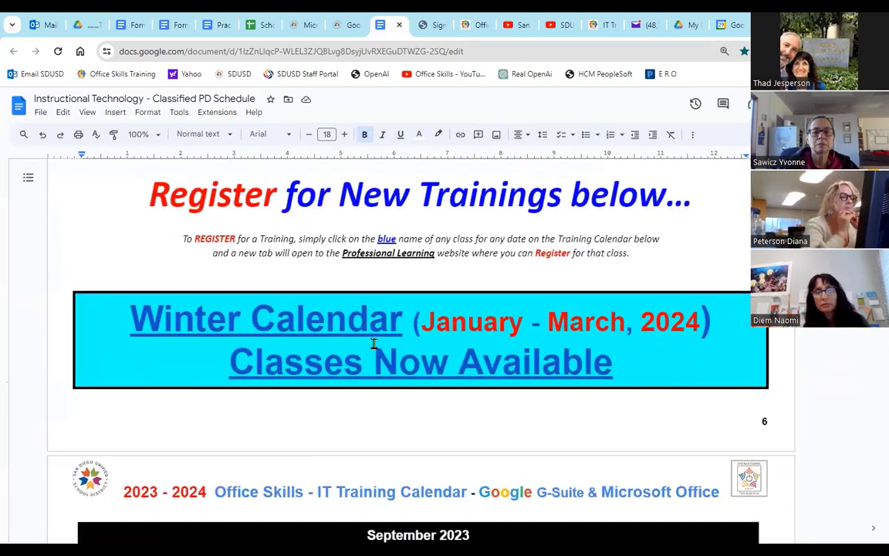
pyautogui.scroll(-1, 373, 344)
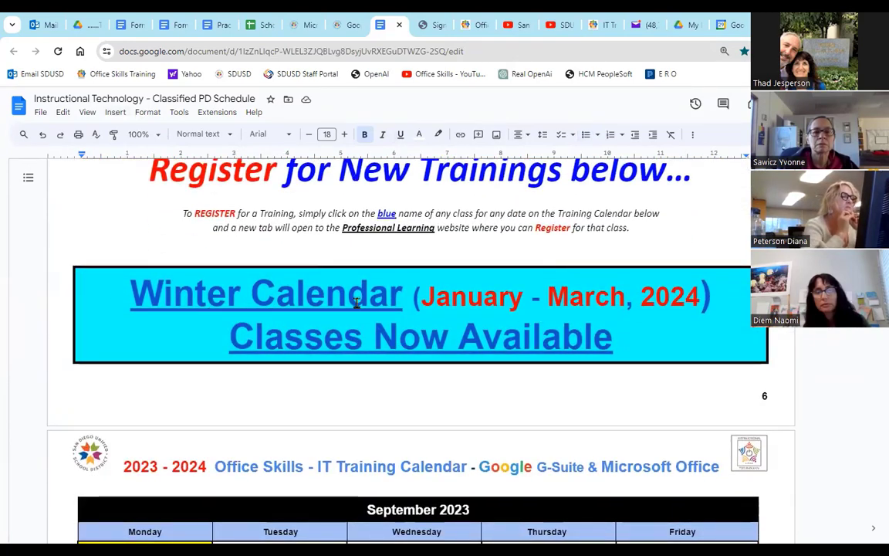
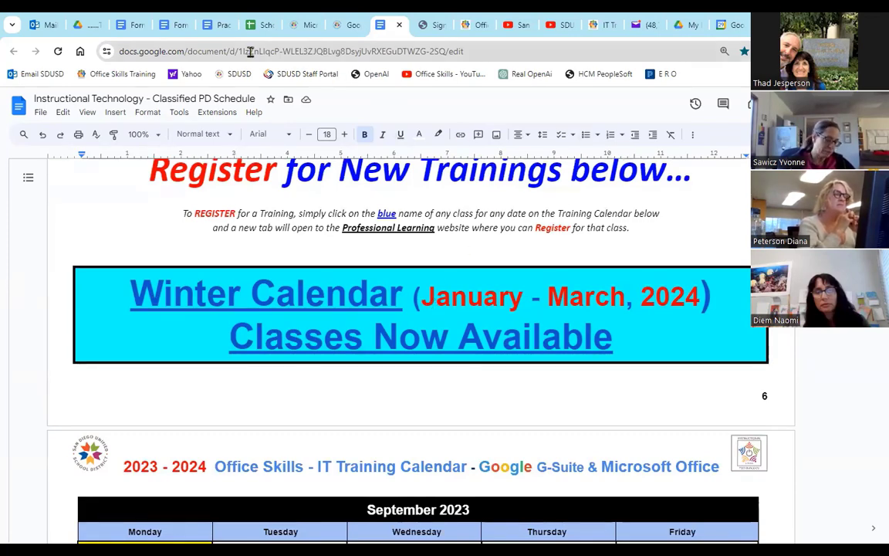
# Return to the Formatting and Editing document and insert the paired upward harpoon symbol from the Arrows collection in the blank area
pyautogui.click(181, 28)
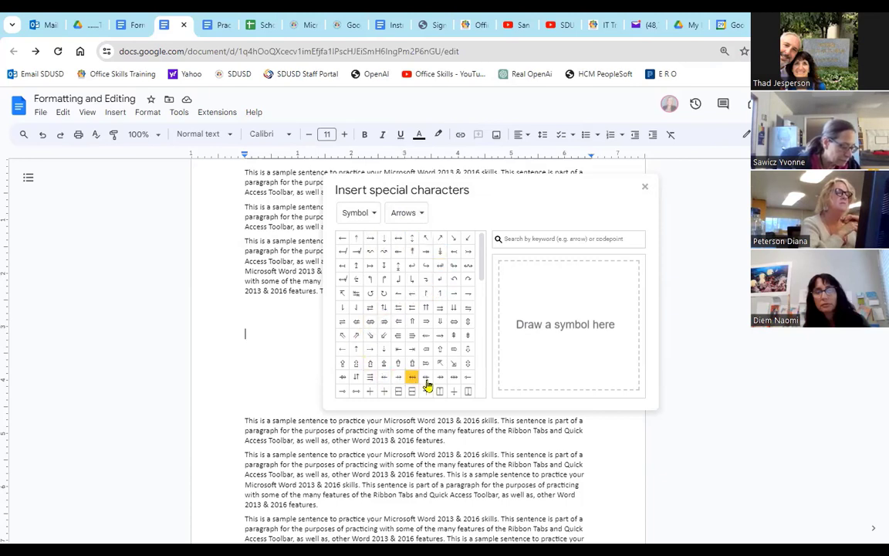
pyautogui.moveTo(480, 278); pyautogui.dragTo(480, 370)
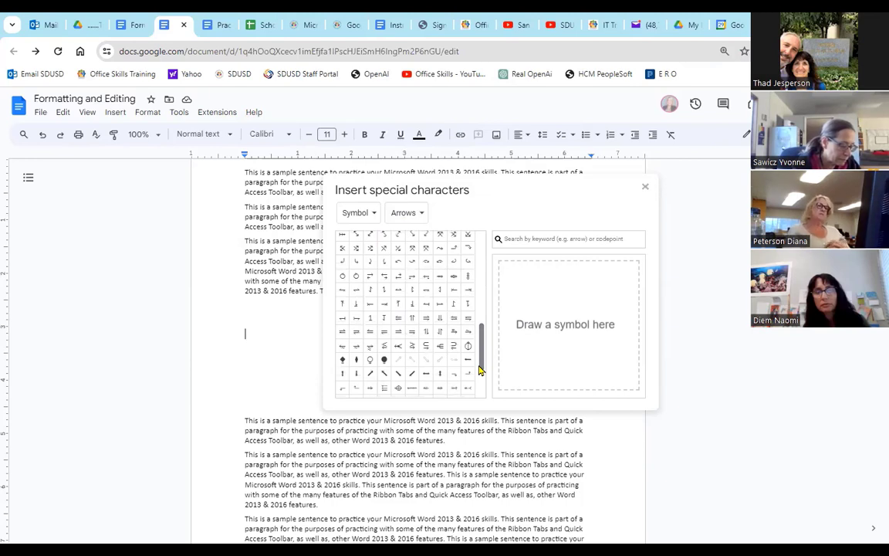
pyautogui.click(412, 317)
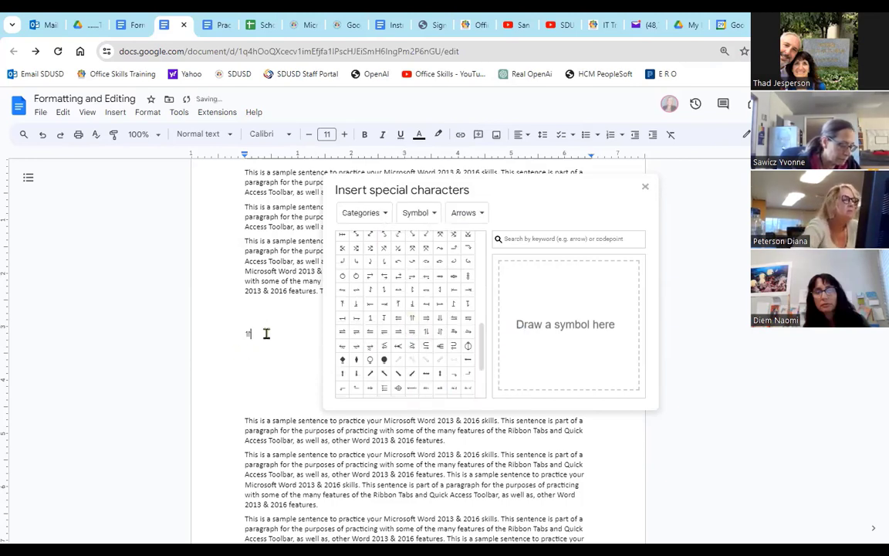
# Set the font size of the inserted arrow symbol to 36
pyautogui.moveTo(265, 333); pyautogui.dragTo(209, 332)
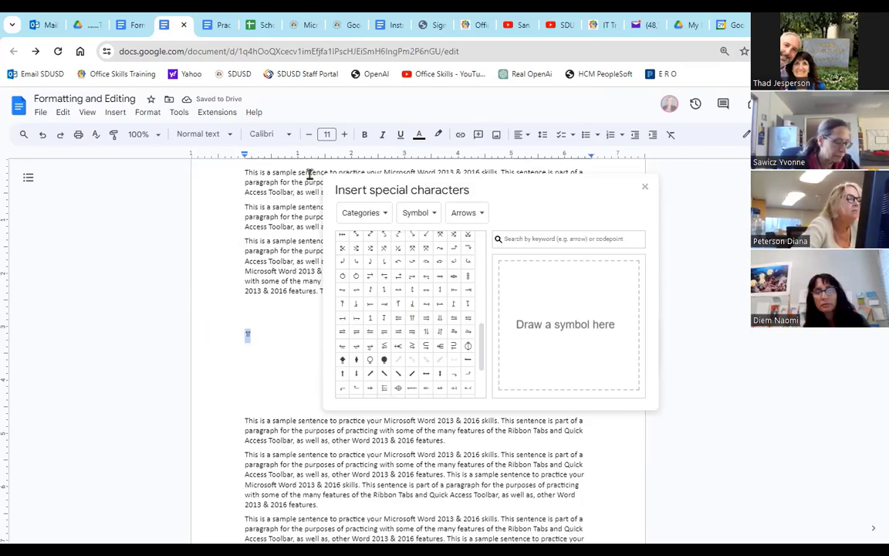
pyautogui.write('36')
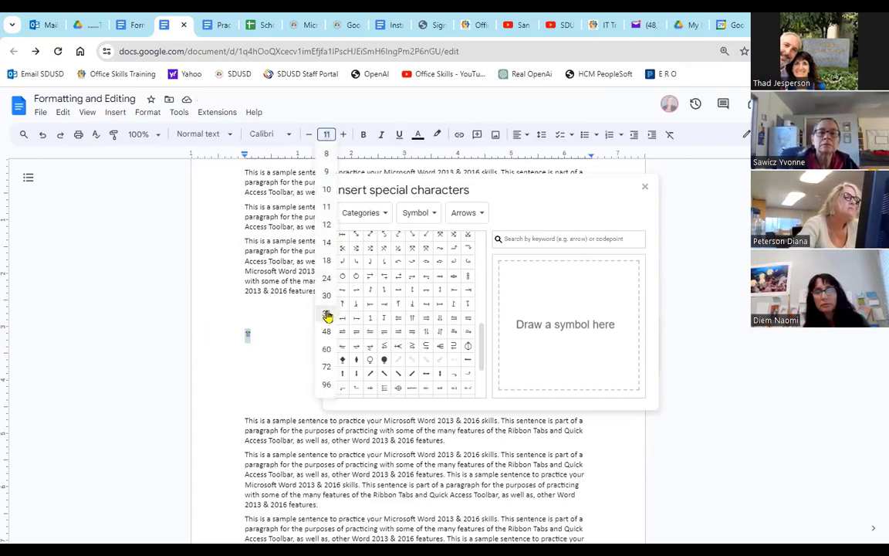
pyautogui.press('Return')
pyautogui.click(530, 187)
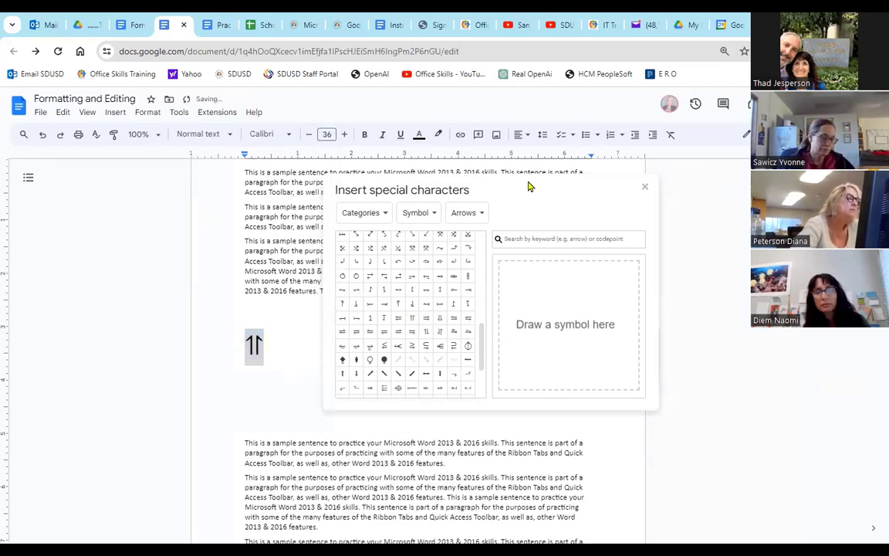
# Move the special characters dialog away from the arrow symbol and set the document zoom to 125%
pyautogui.moveTo(509, 189); pyautogui.dragTo(620, 146)
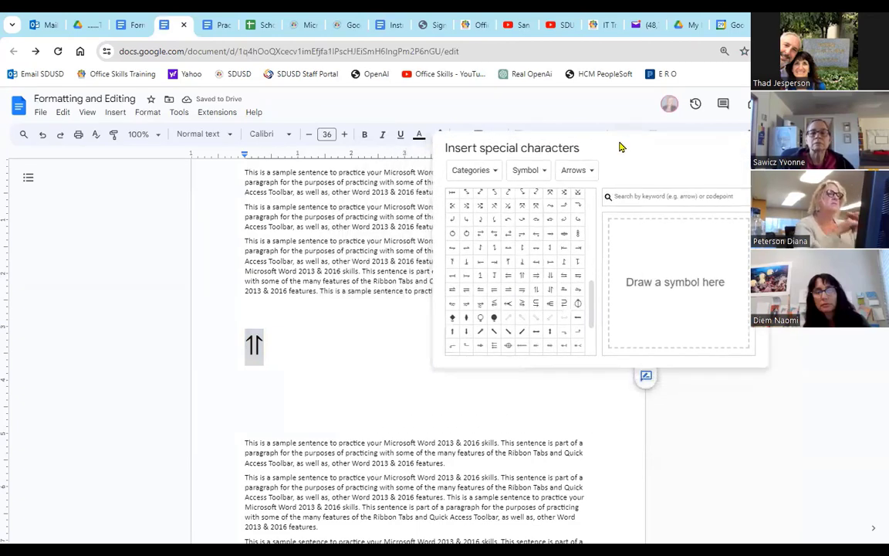
pyautogui.click(143, 134)
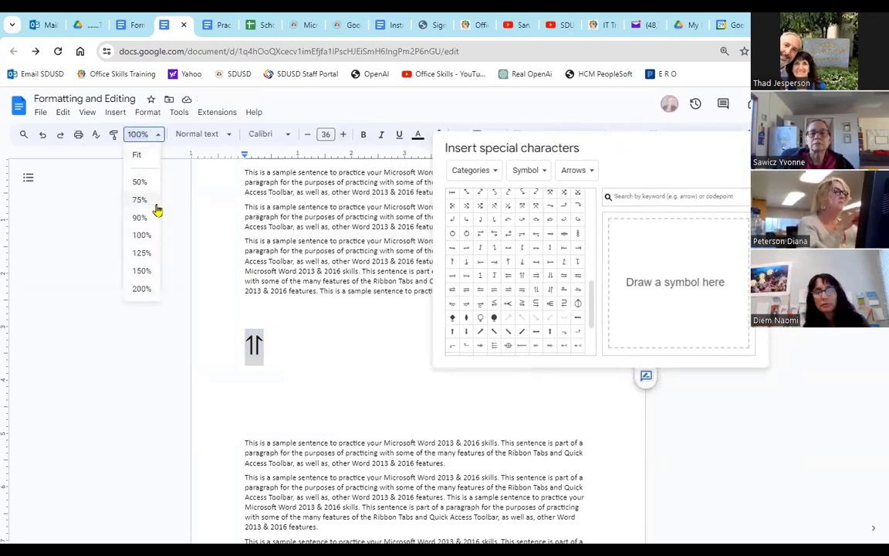
pyautogui.click(142, 252)
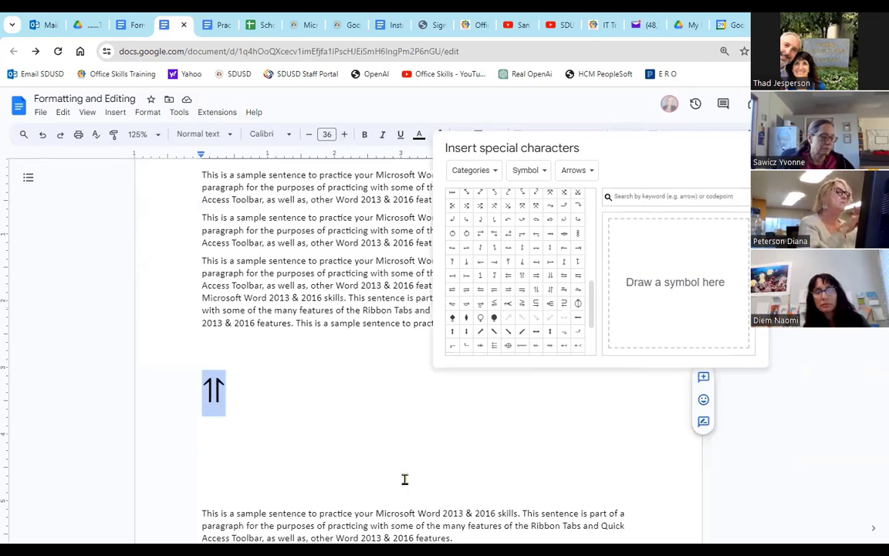
# Insert the south east arrow crossing north east arrow, the crossed upward arrows and the black circle with down arrow after the harpoon symbol
pyautogui.click(210, 414)
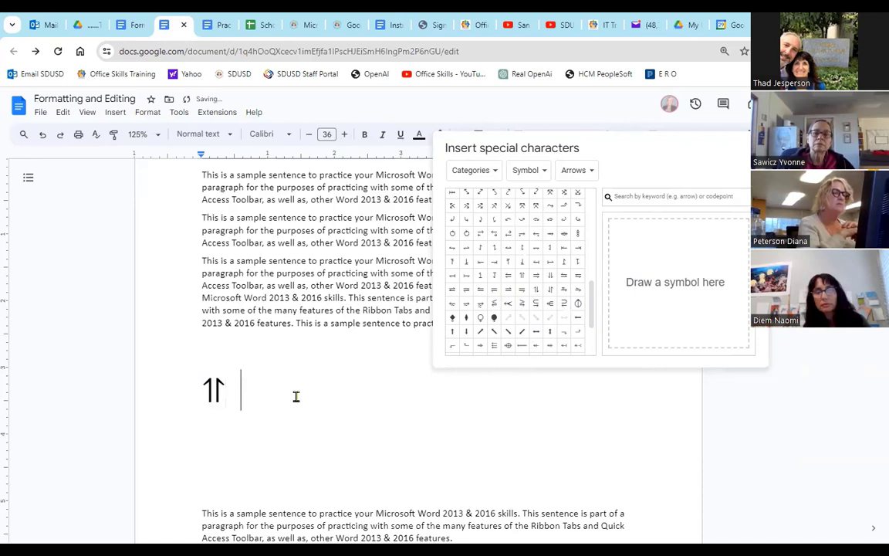
pyautogui.click(465, 210)
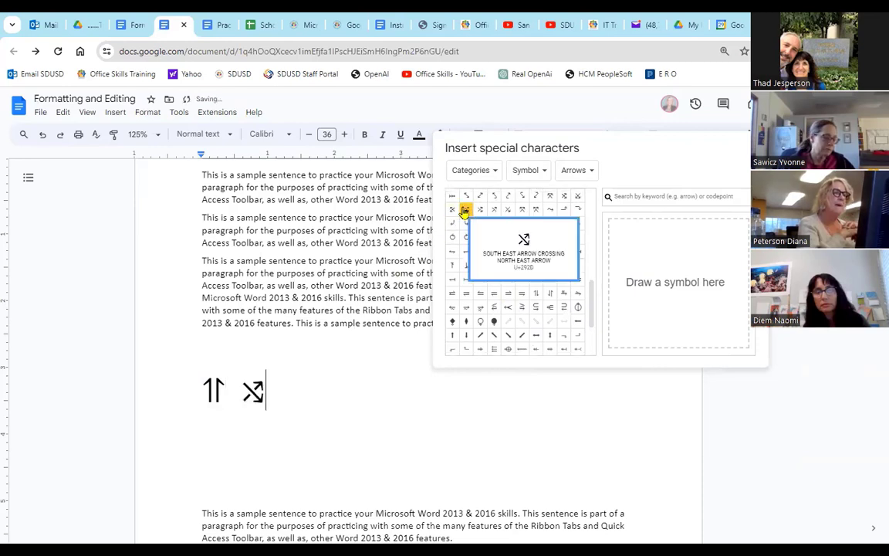
pyautogui.click(535, 210)
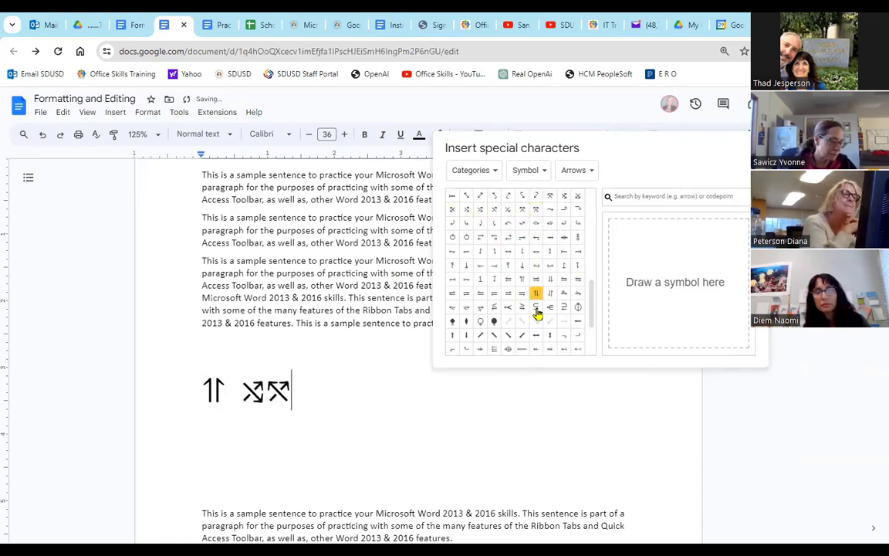
pyautogui.click(494, 322)
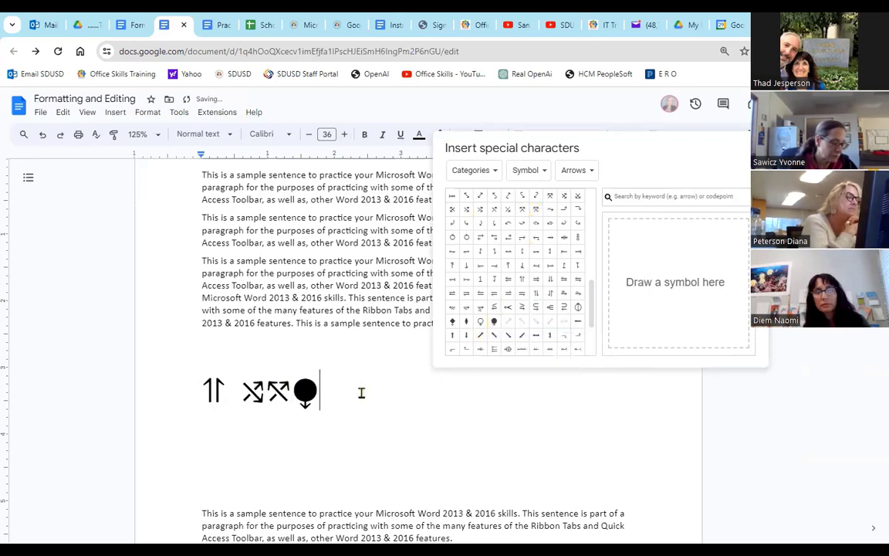
# Insert the fullwidth yen and fullwidth pound signs from the Currency collection after the black circle symbol
pyautogui.moveTo(588, 298); pyautogui.dragTo(607, 248)
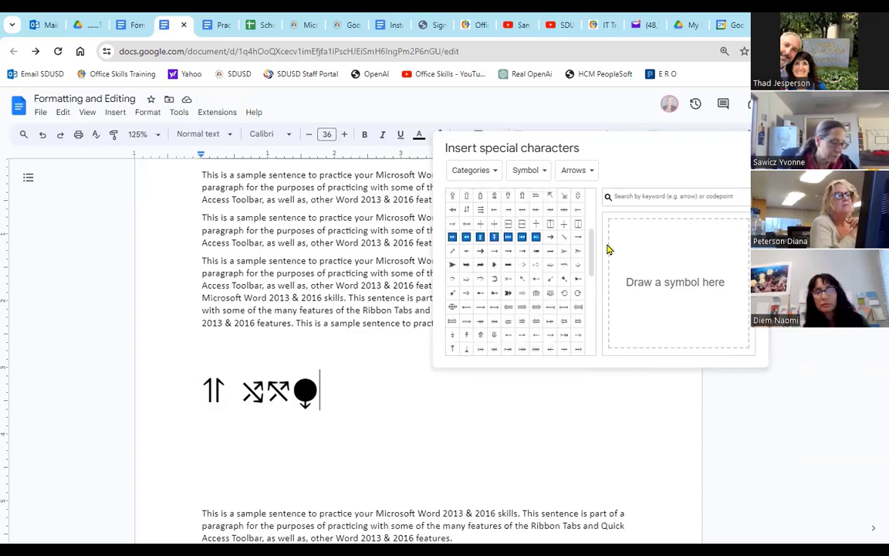
pyautogui.click(590, 171)
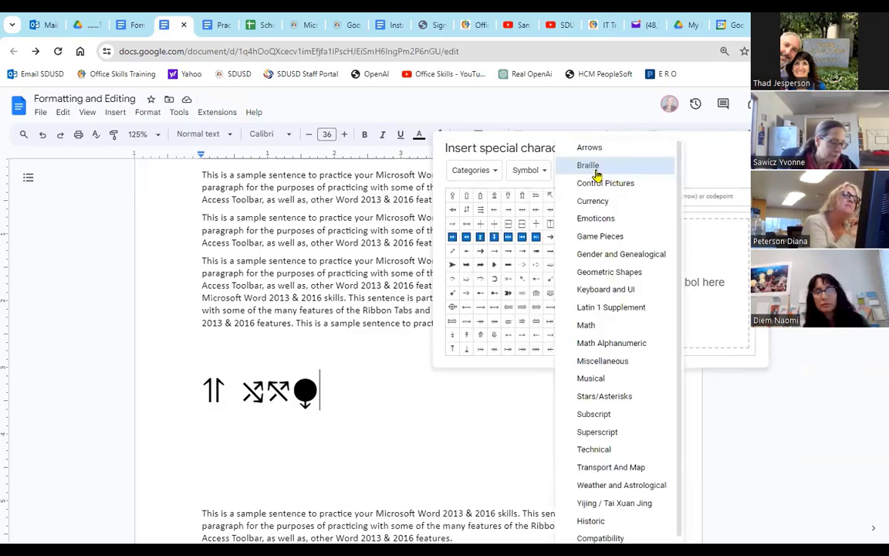
pyautogui.click(592, 201)
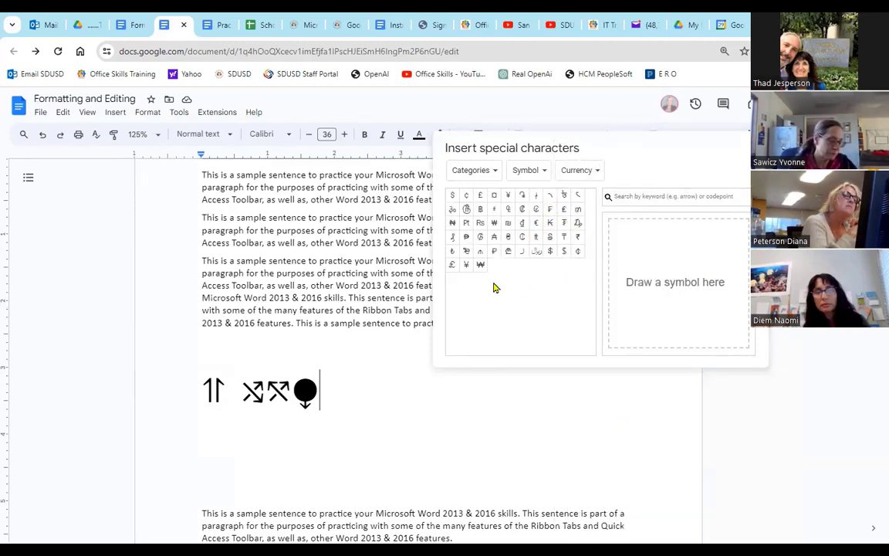
pyautogui.click(464, 265)
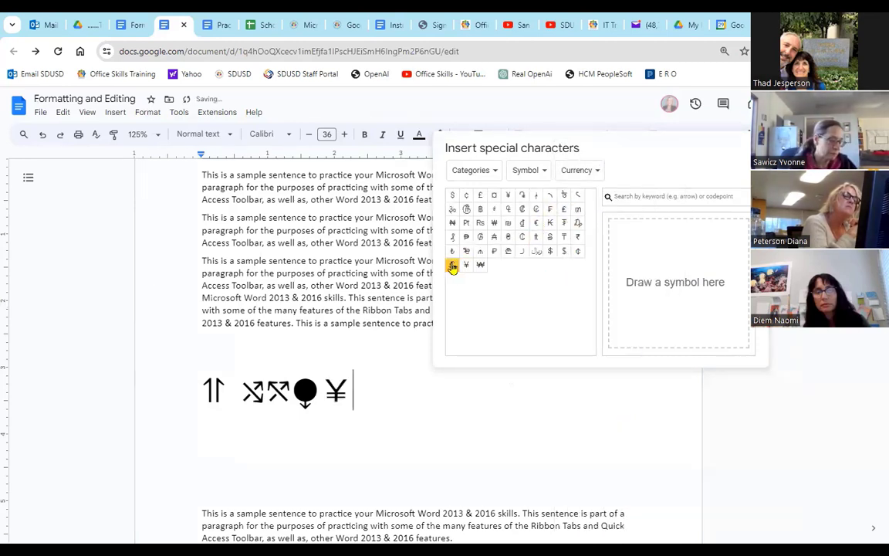
pyautogui.click(452, 266)
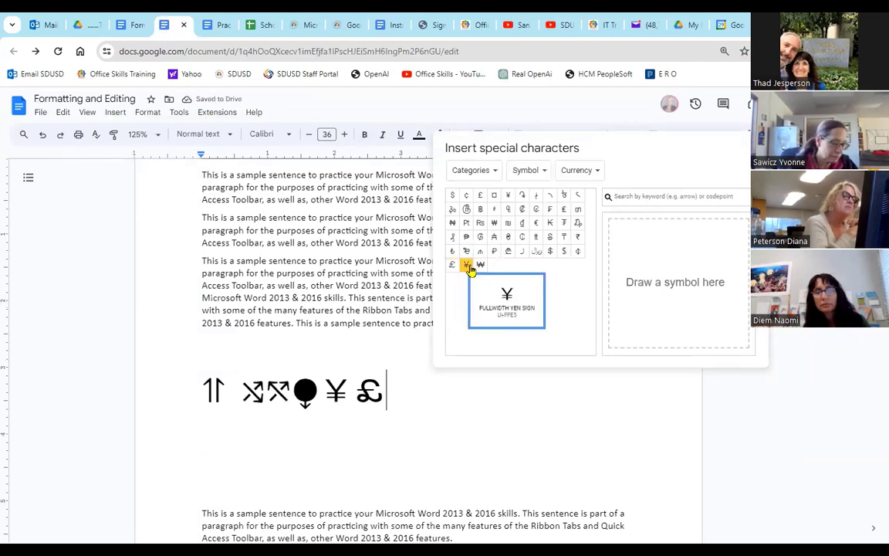
pyautogui.click(601, 176)
pyautogui.scroll(-1, 622, 316)
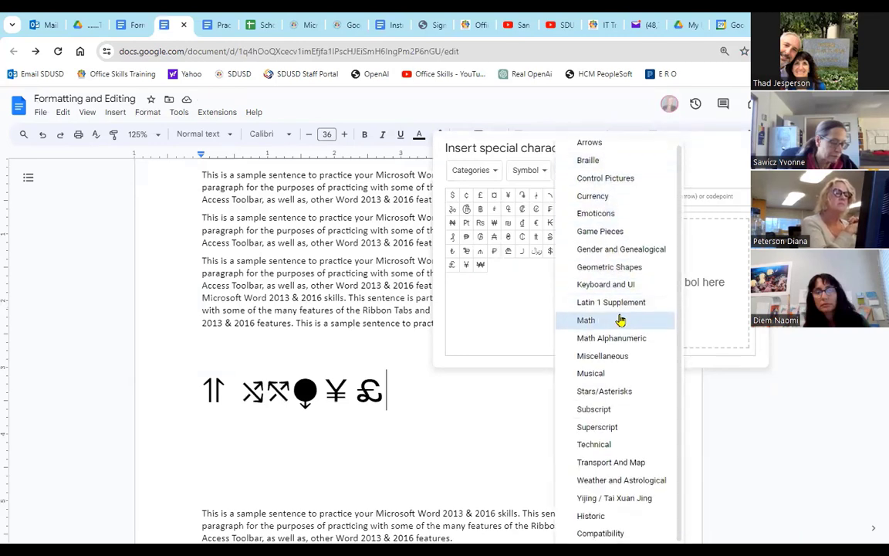
pyautogui.click(545, 180)
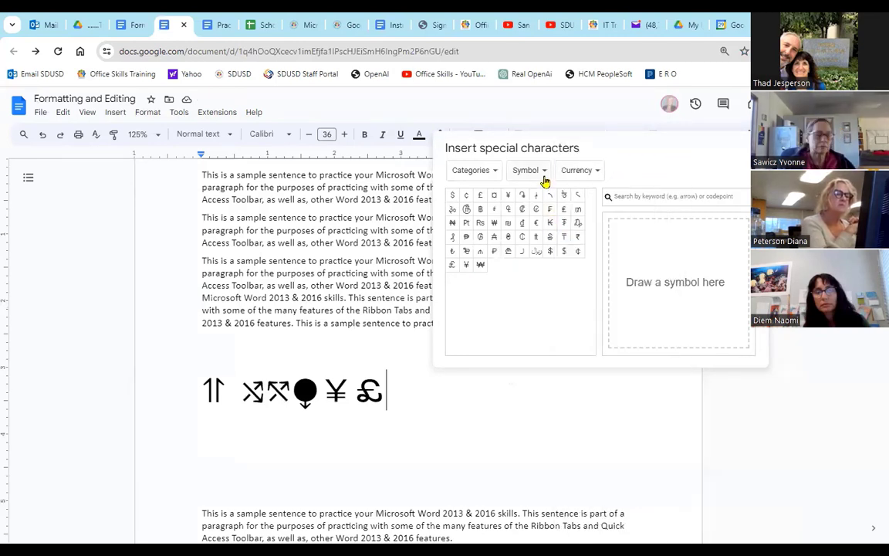
# Insert the characters 啐, 唻 and 唰 from the Han 3-Stroke Radicals collection after the pound sign
pyautogui.click(543, 172)
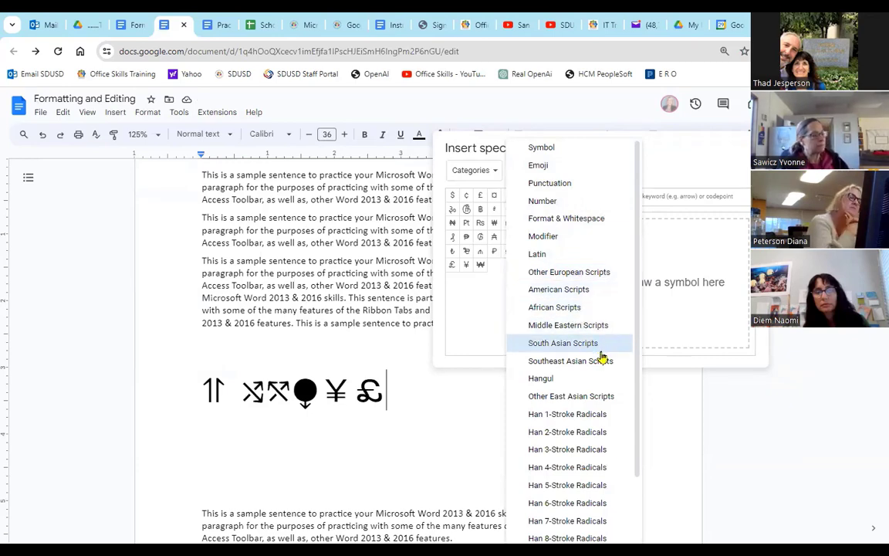
pyautogui.scroll(-2, 599, 369)
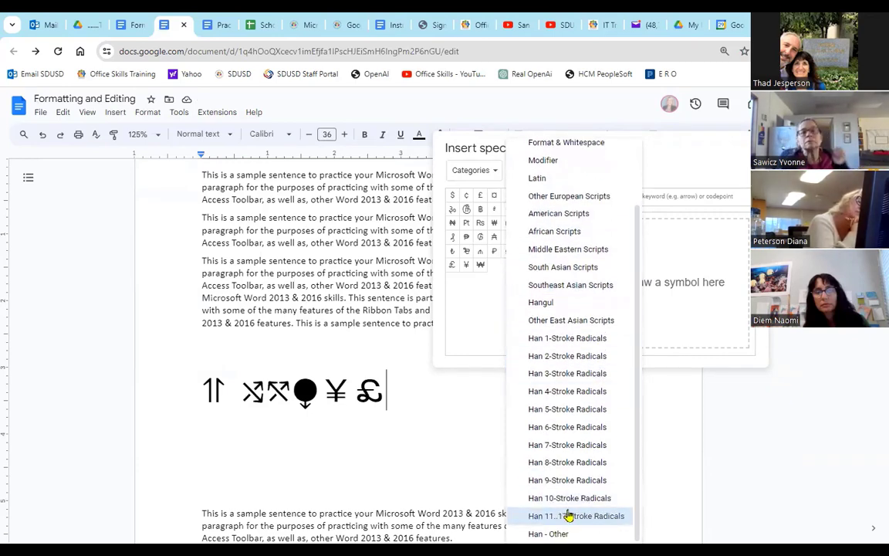
pyautogui.click(496, 175)
pyautogui.click(531, 171)
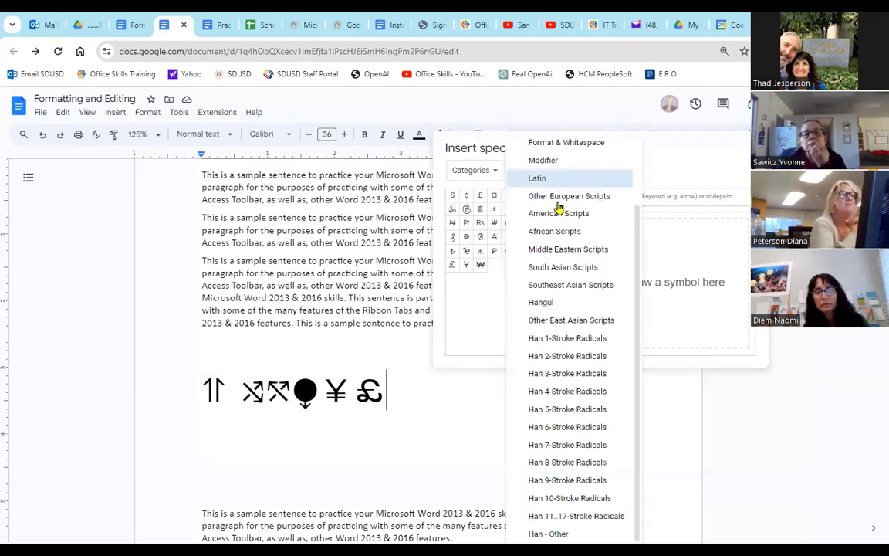
pyautogui.click(558, 372)
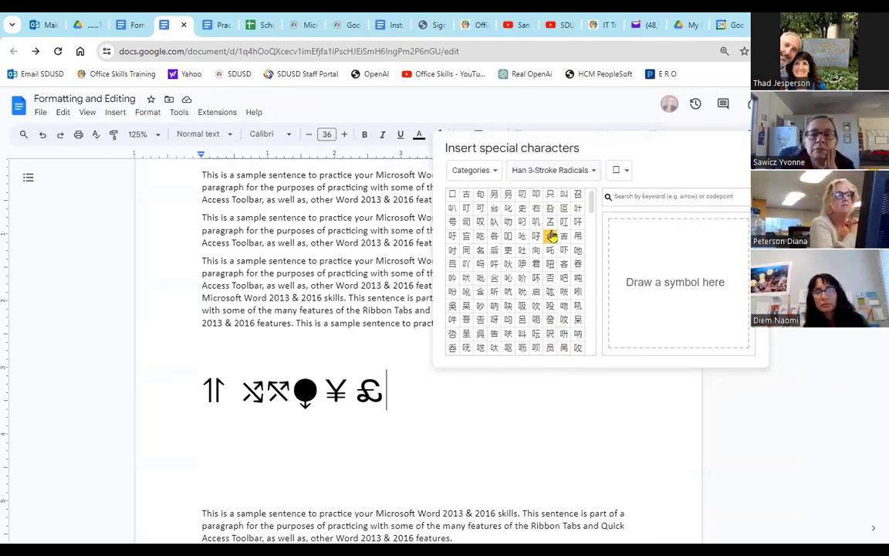
pyautogui.moveTo(592, 207); pyautogui.dragTo(596, 276)
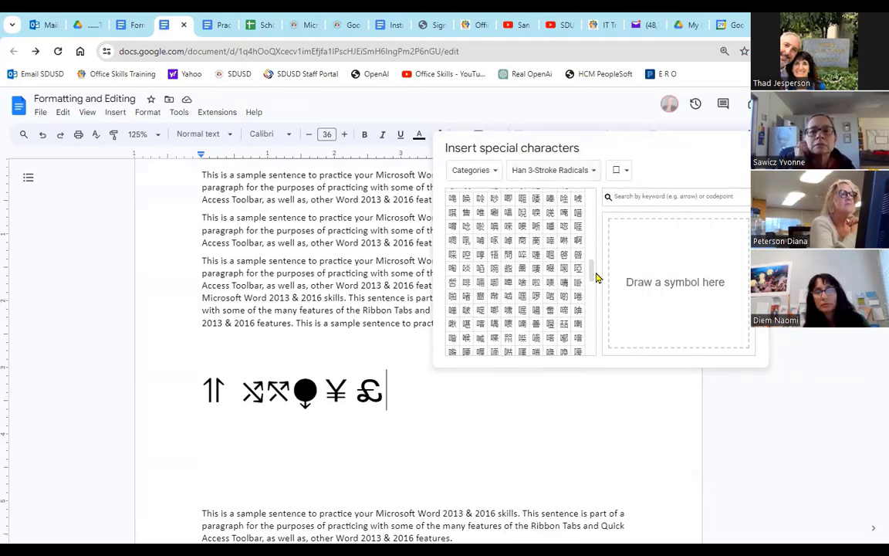
pyautogui.click(507, 241)
pyautogui.click(508, 225)
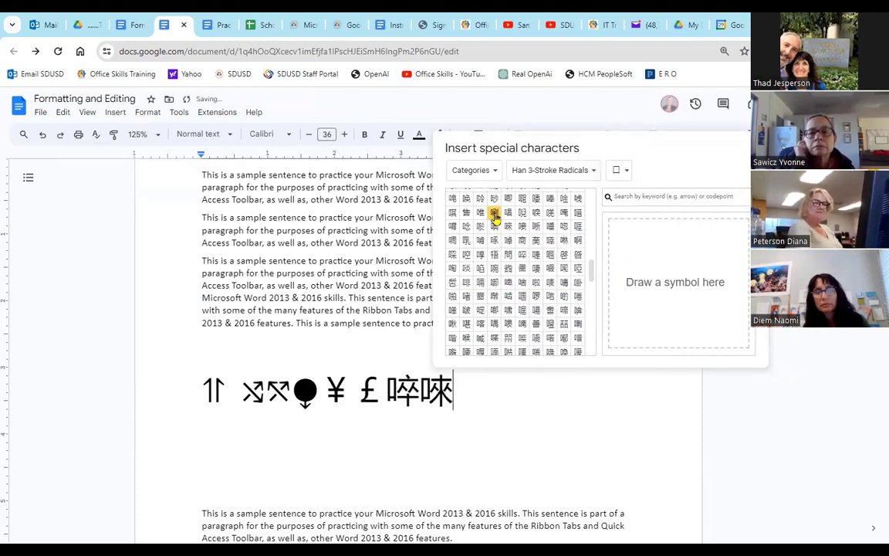
pyautogui.click(494, 212)
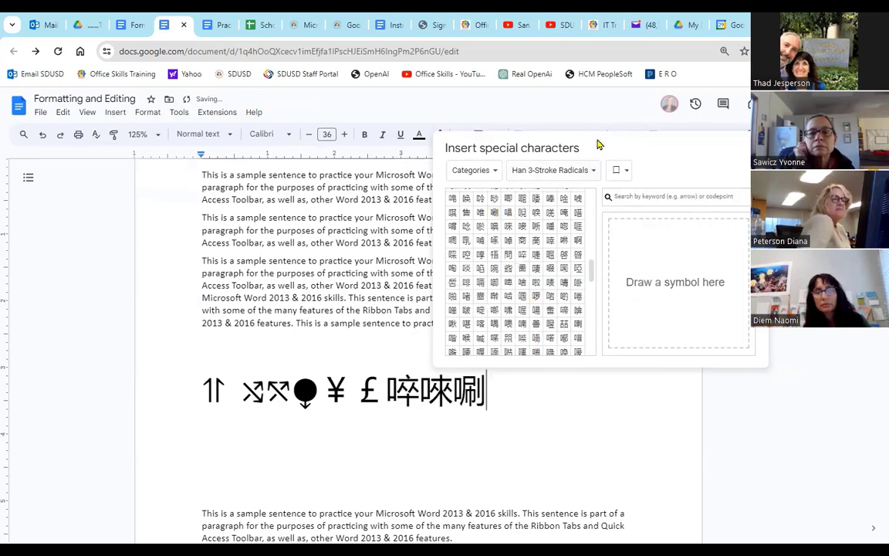
# Move the special characters dialog clear of the symbol line and insert the character 唬 three times at its end
pyautogui.moveTo(591, 147); pyautogui.dragTo(548, 108)
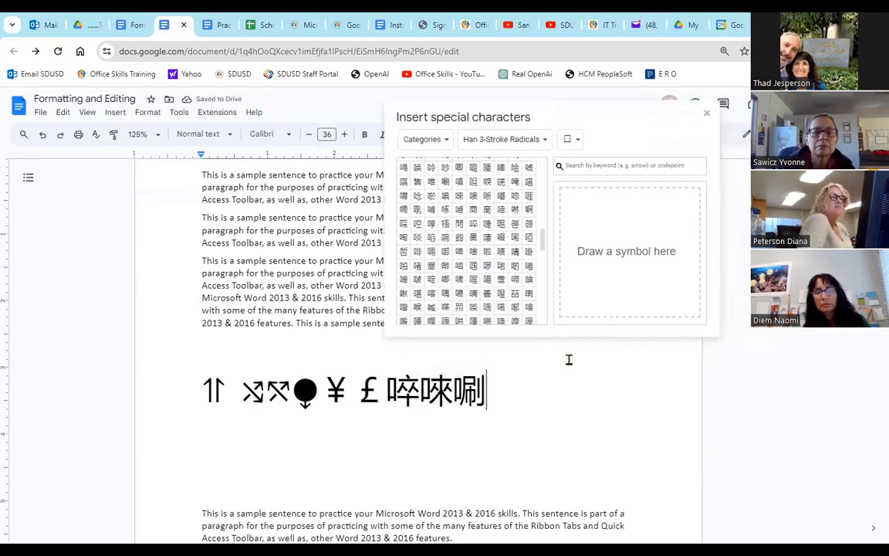
pyautogui.click(529, 167)
pyautogui.click(530, 167)
pyautogui.click(529, 166)
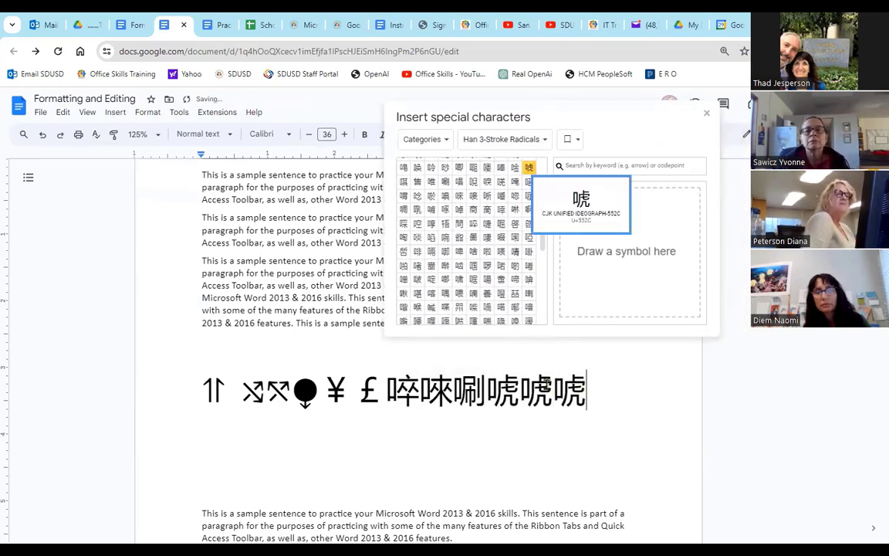
# Add two blank lines below the symbol line and set the font size there to 36
pyautogui.click(540, 444)
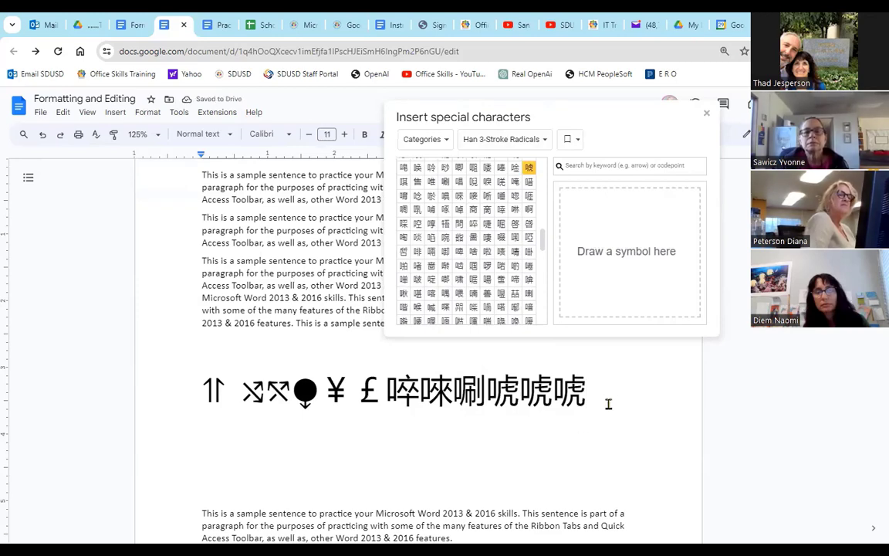
pyautogui.press('Return')
pyautogui.press('Return')
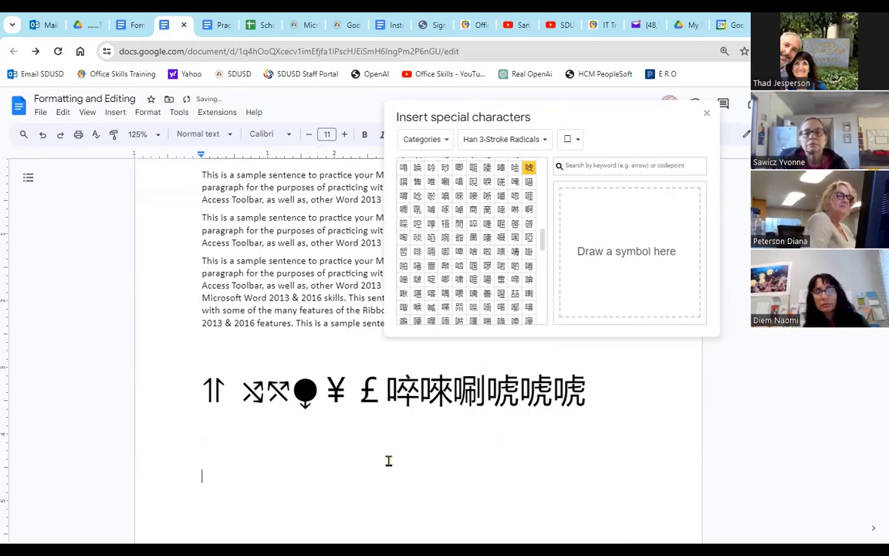
pyautogui.scroll(-5, 394, 463)
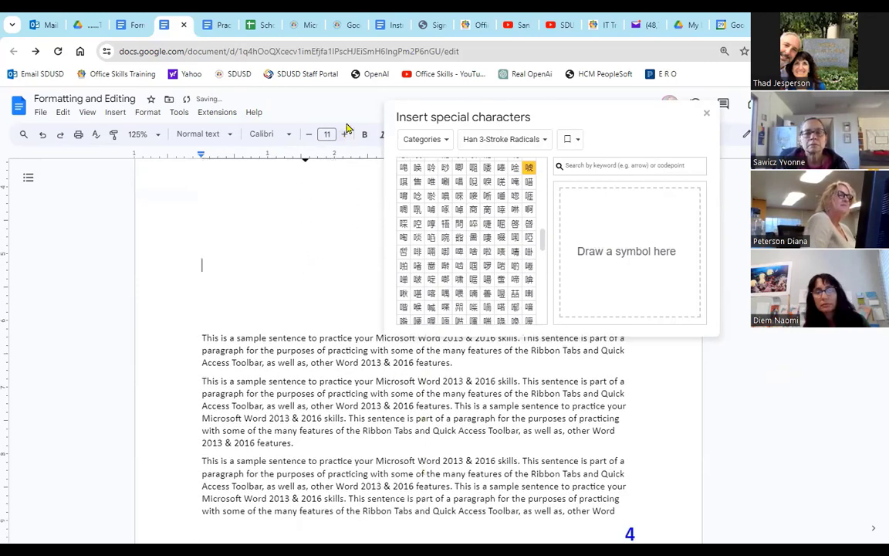
pyautogui.click(326, 134)
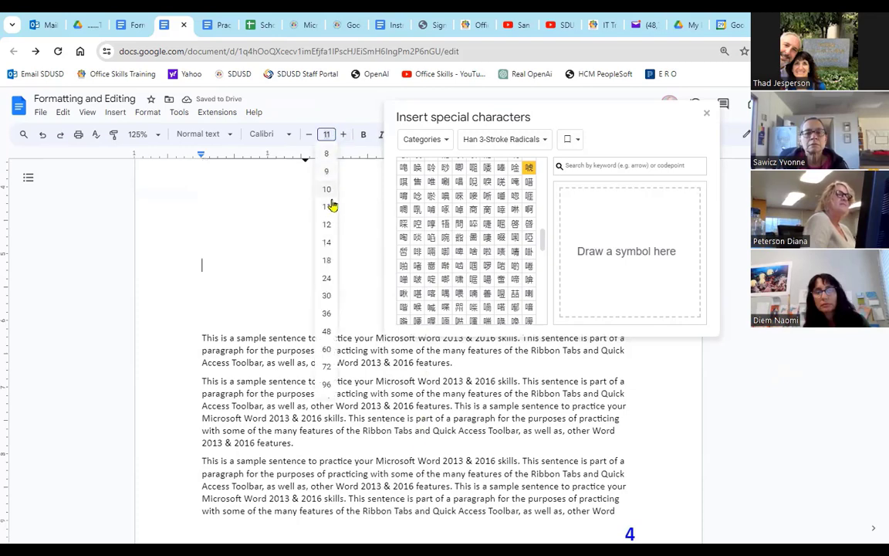
pyautogui.click(327, 314)
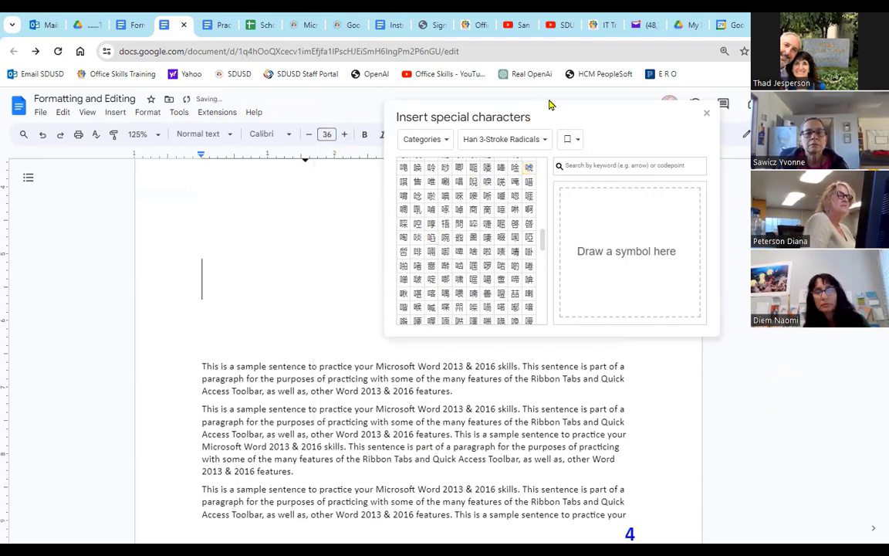
# Find a smiley by sketching a round face with a smile and eyes, and insert the open-mouthed grinning face emoji on the blank line
pyautogui.moveTo(552, 105); pyautogui.dragTo(601, 87)
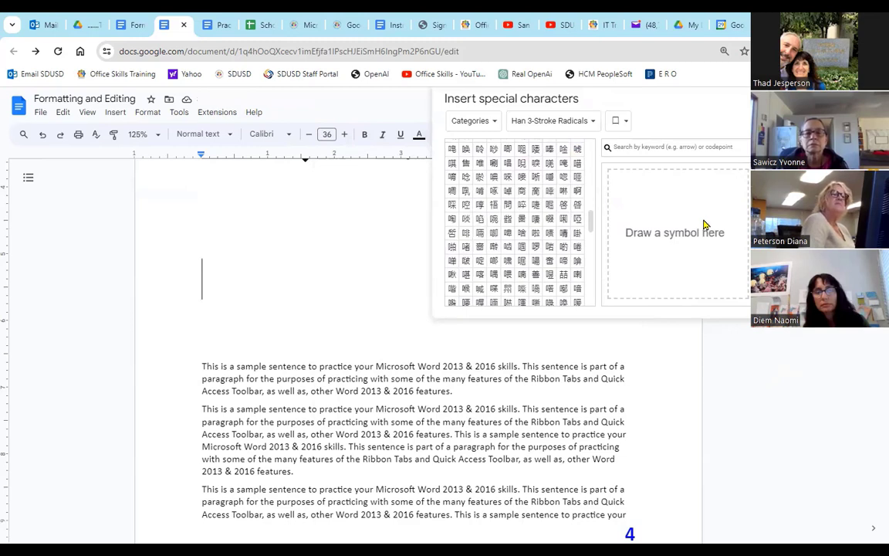
pyautogui.moveTo(695, 185)
pyautogui.mouseDown()
pyautogui.moveTo(664, 186)
pyautogui.moveTo(625, 278)
pyautogui.moveTo(729, 278)
pyautogui.moveTo(716, 199)
pyautogui.mouseUp()
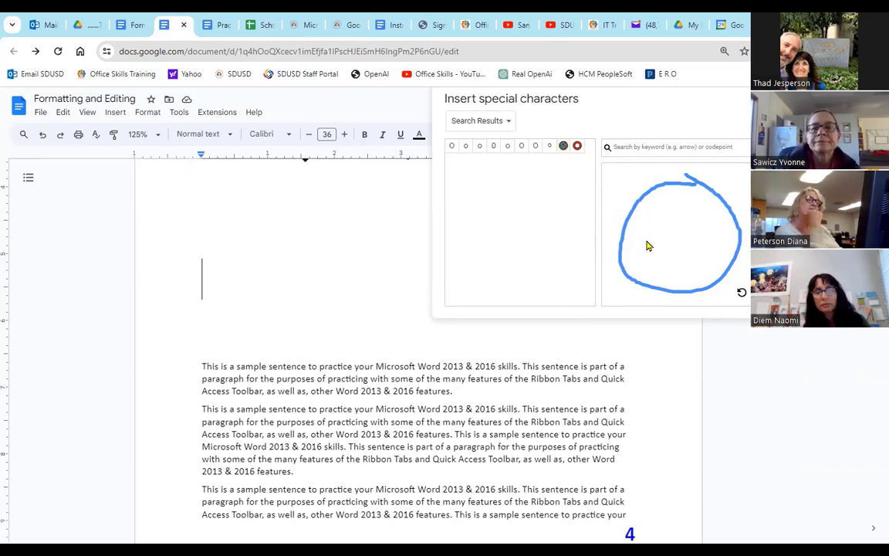
pyautogui.moveTo(648, 248)
pyautogui.mouseDown()
pyautogui.moveTo(697, 257)
pyautogui.moveTo(712, 248)
pyautogui.mouseUp()
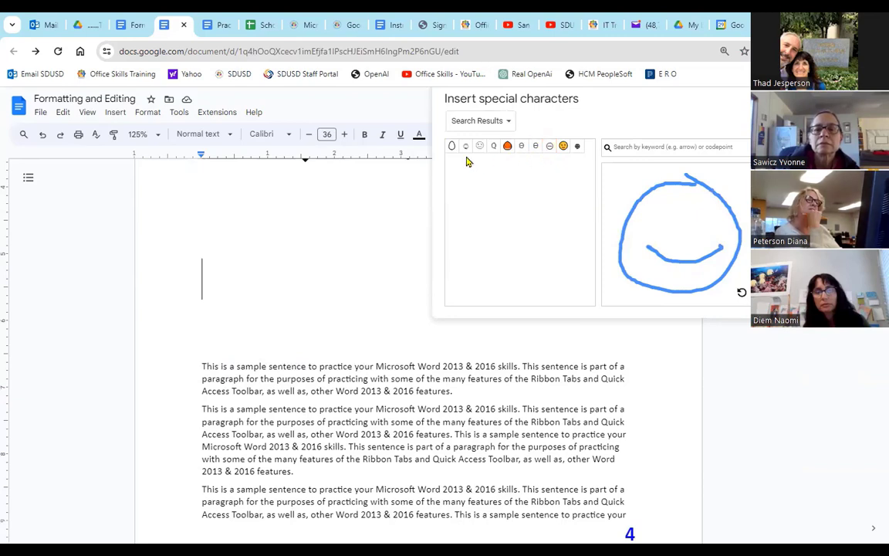
pyautogui.click(660, 219)
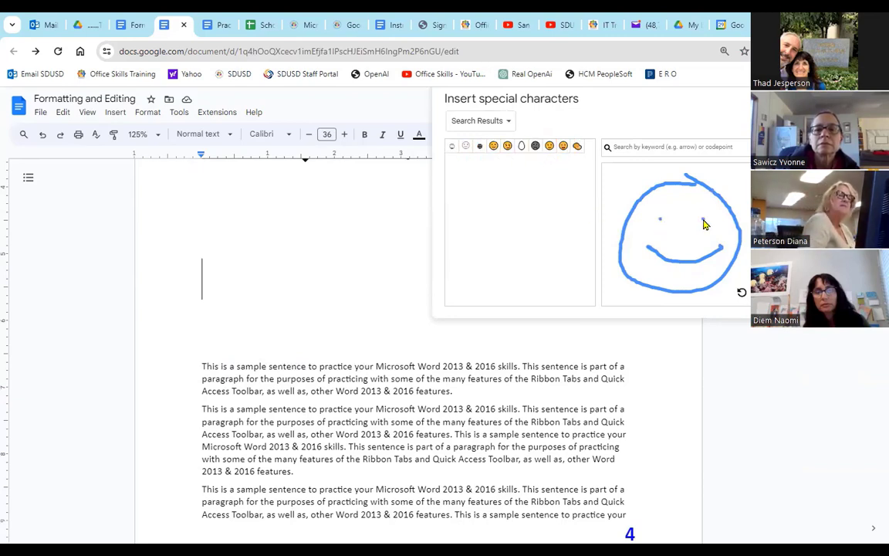
pyautogui.click(564, 146)
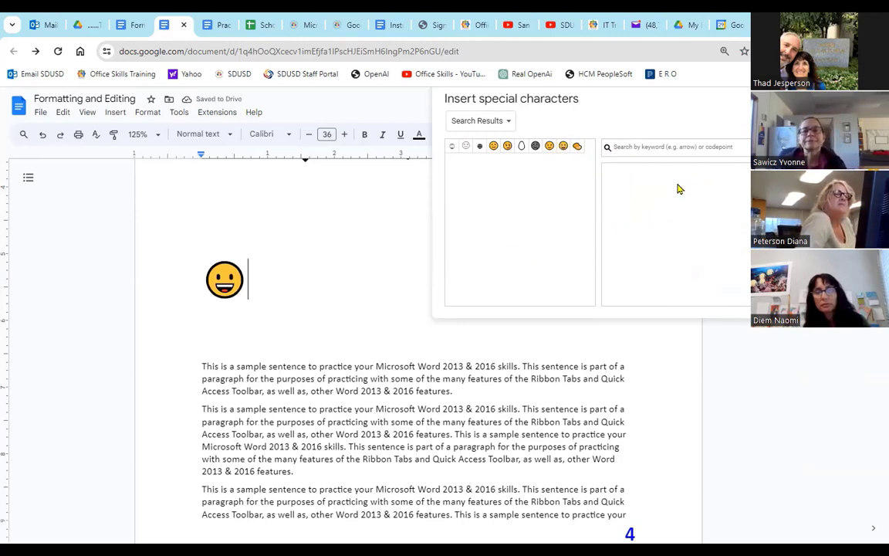
# Sketch an arrow pointing up and to the right to find its symbol, and insert the matching arrow after the smiley
pyautogui.moveTo(677, 184)
pyautogui.mouseDown()
pyautogui.moveTo(716, 177)
pyautogui.moveTo(726, 211)
pyautogui.mouseUp()
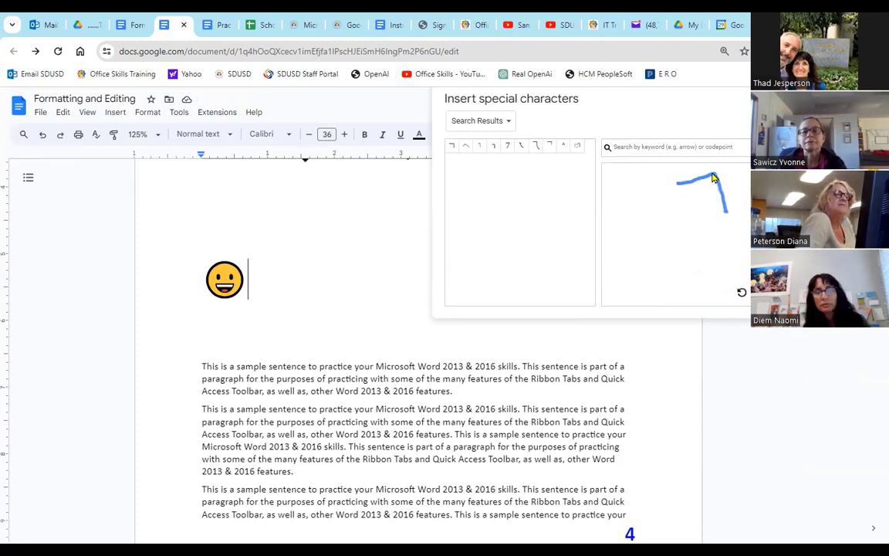
pyautogui.moveTo(715, 177); pyautogui.dragTo(654, 264)
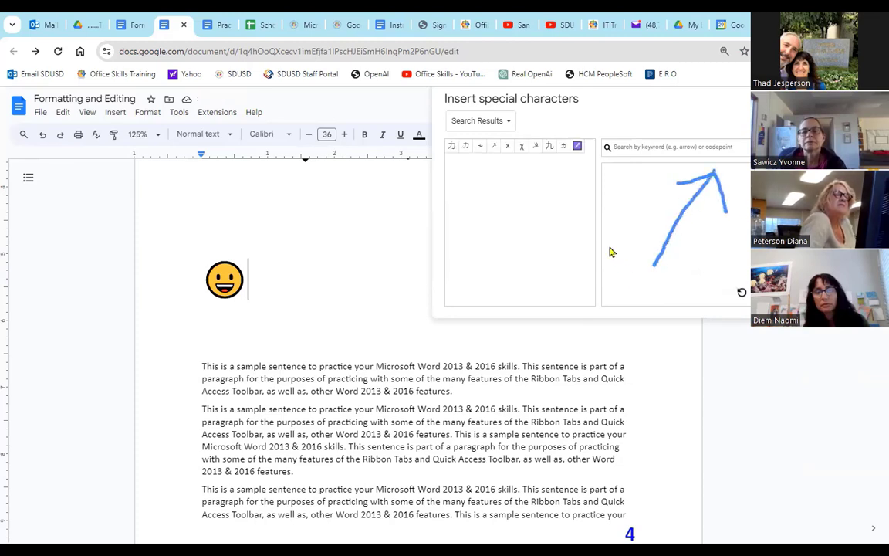
pyautogui.click(492, 148)
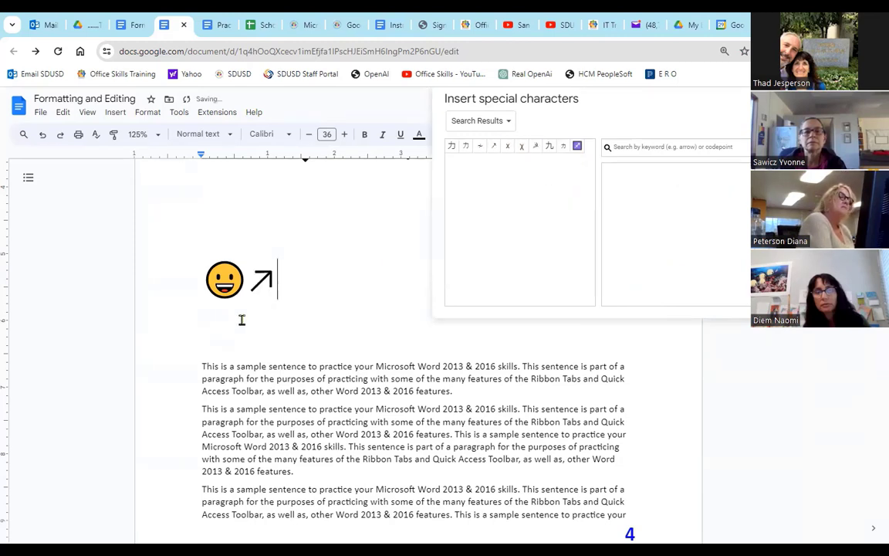
# Sketch an arrow pointing up and to the left, and insert the north west arrow, 下, π and 大 after the first arrow
pyautogui.moveTo(615, 189)
pyautogui.mouseDown()
pyautogui.moveTo(604, 208)
pyautogui.moveTo(682, 184)
pyautogui.mouseUp()
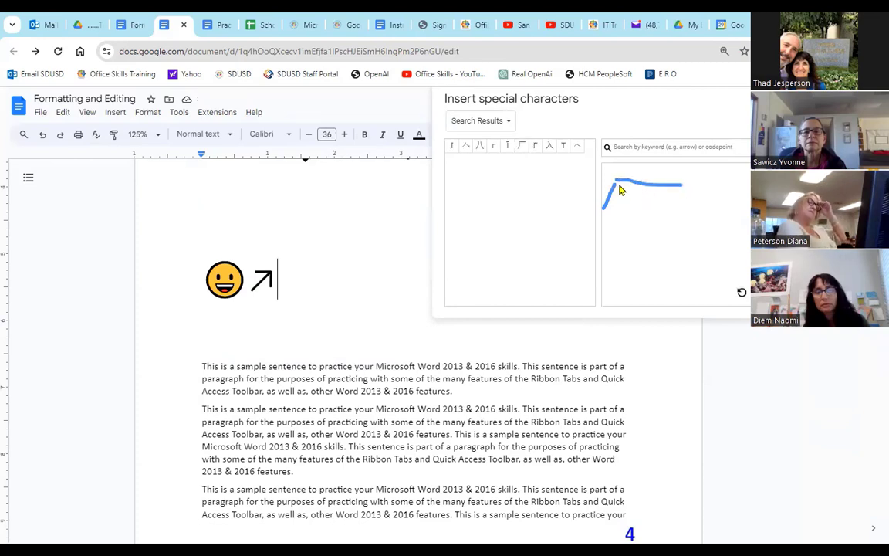
pyautogui.moveTo(646, 214); pyautogui.dragTo(691, 262)
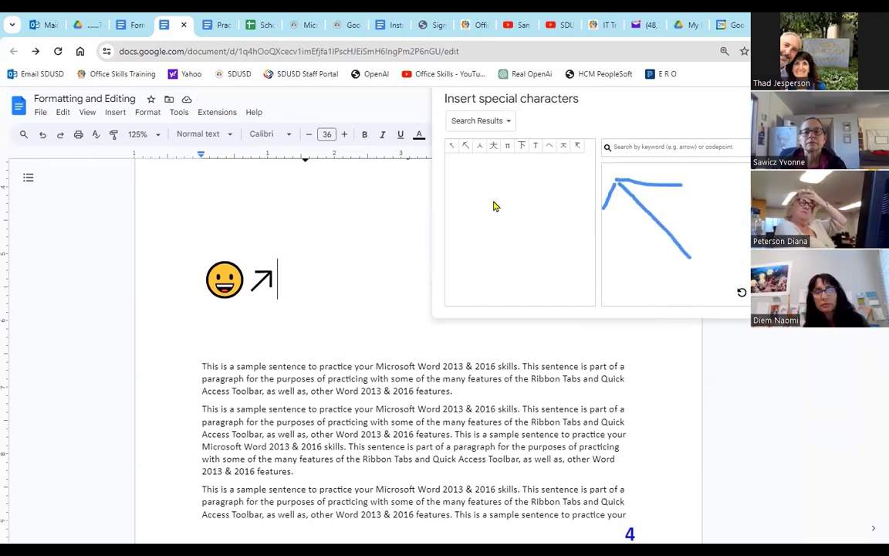
pyautogui.click(454, 147)
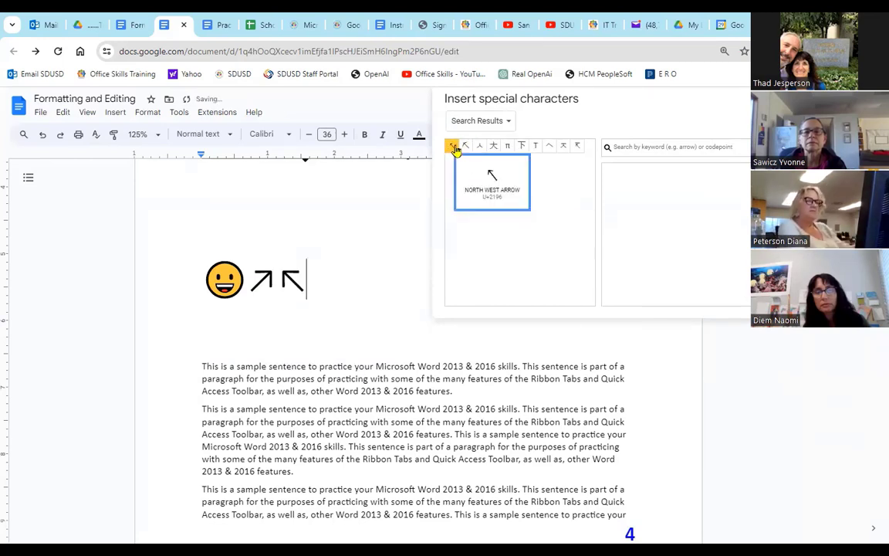
pyautogui.click(522, 146)
pyautogui.click(508, 146)
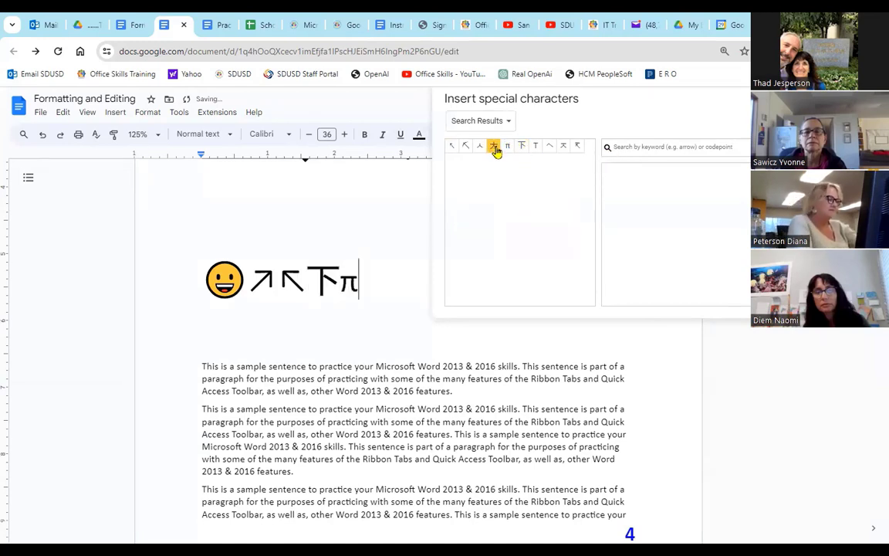
pyautogui.click(494, 147)
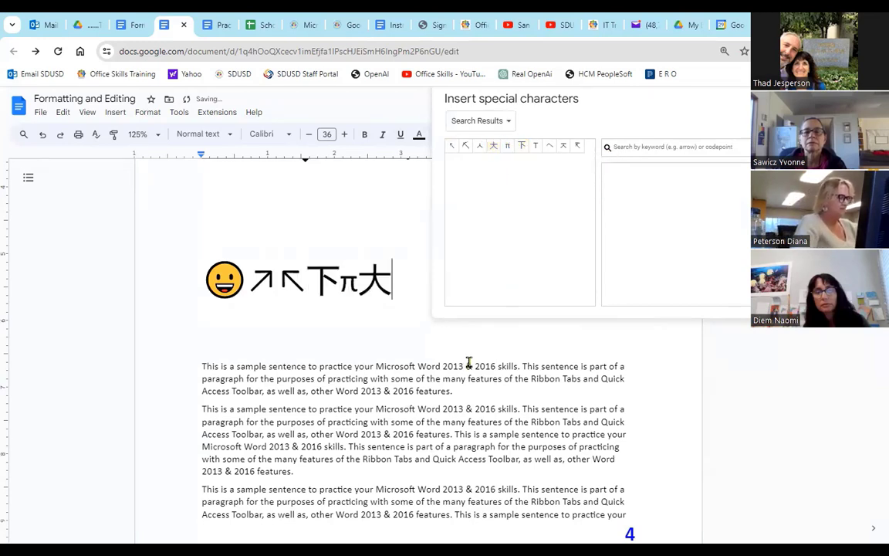
# Start a new line two lines below the symbols, sketch a house with a chimney and door, and insert the wedding and house emojis
pyautogui.click(414, 298)
pyautogui.press('Return')
pyautogui.press('Return')
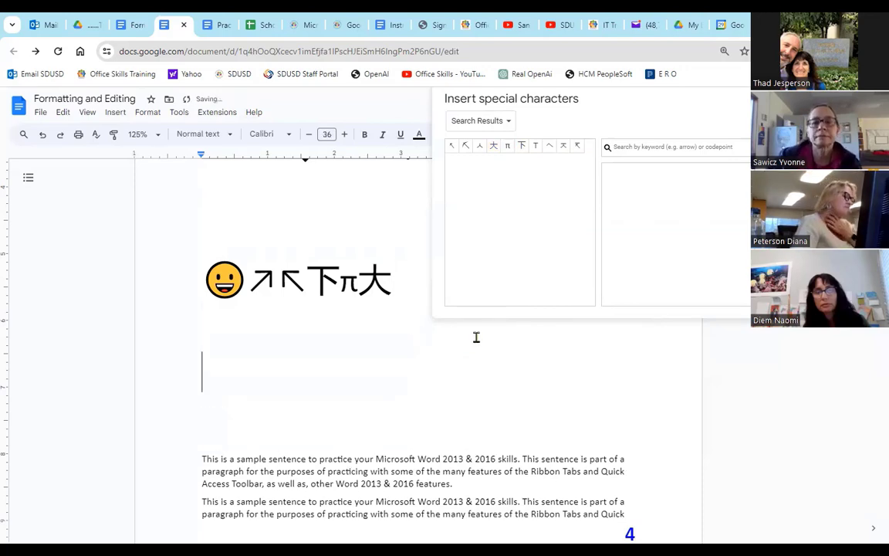
pyautogui.scroll(-2, 476, 339)
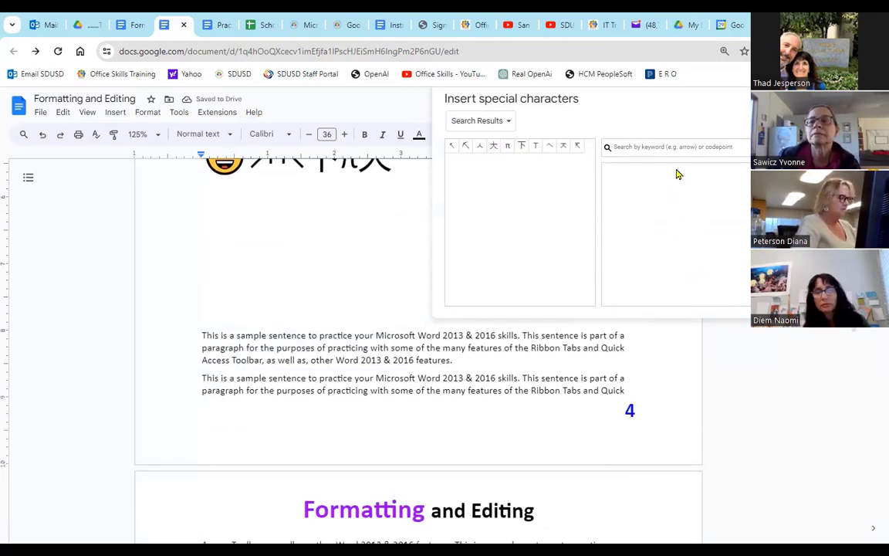
pyautogui.moveTo(676, 171)
pyautogui.mouseDown()
pyautogui.moveTo(627, 225)
pyautogui.moveTo(735, 223)
pyautogui.moveTo(675, 177)
pyautogui.mouseUp()
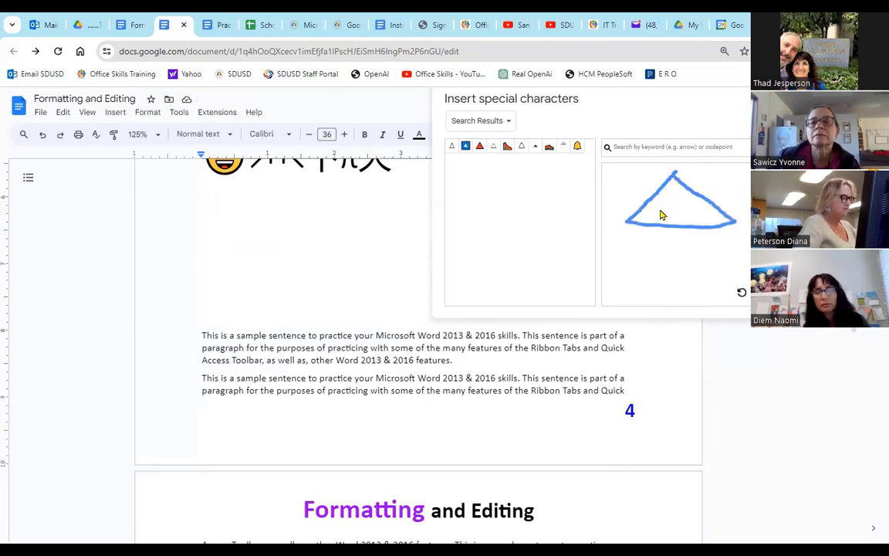
pyautogui.moveTo(647, 229)
pyautogui.mouseDown()
pyautogui.moveTo(659, 293)
pyautogui.moveTo(734, 292)
pyautogui.moveTo(719, 225)
pyautogui.mouseUp()
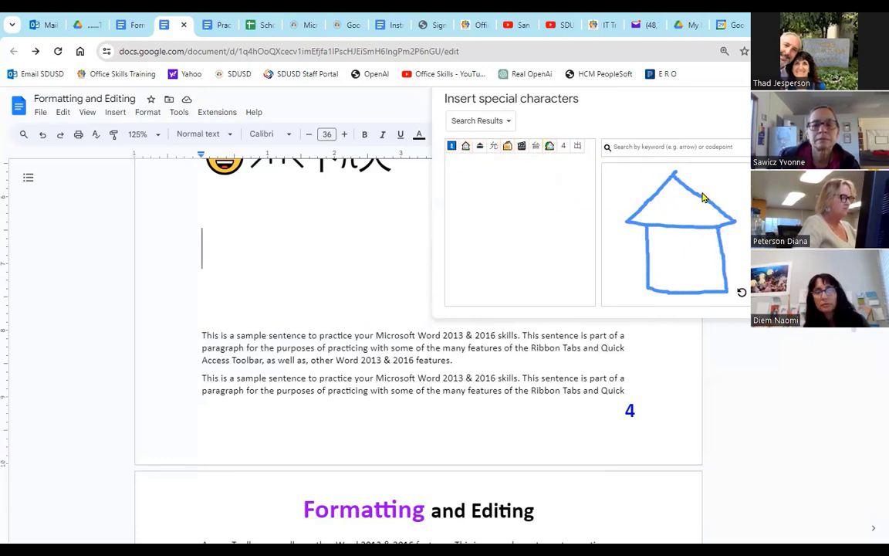
pyautogui.moveTo(693, 179)
pyautogui.mouseDown()
pyautogui.moveTo(710, 174)
pyautogui.moveTo(711, 199)
pyautogui.mouseUp()
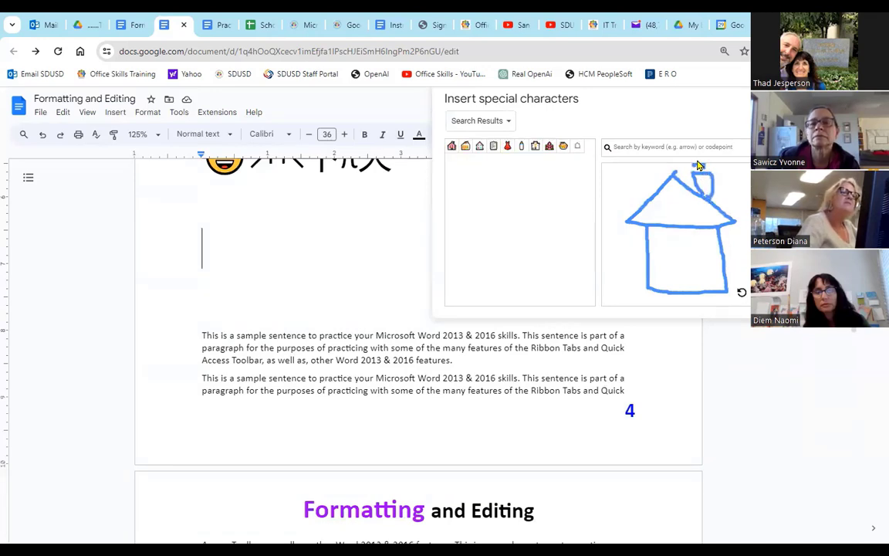
pyautogui.moveTo(697, 164); pyautogui.dragTo(706, 164)
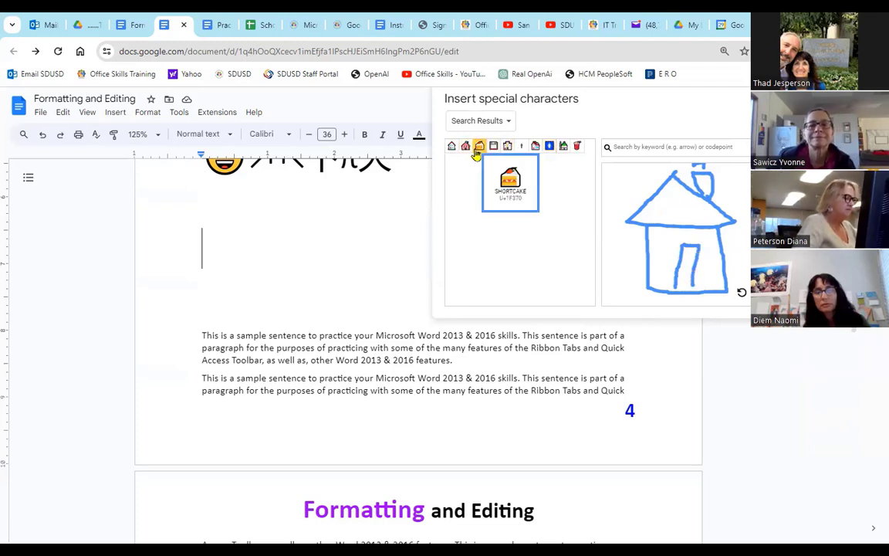
pyautogui.click(535, 146)
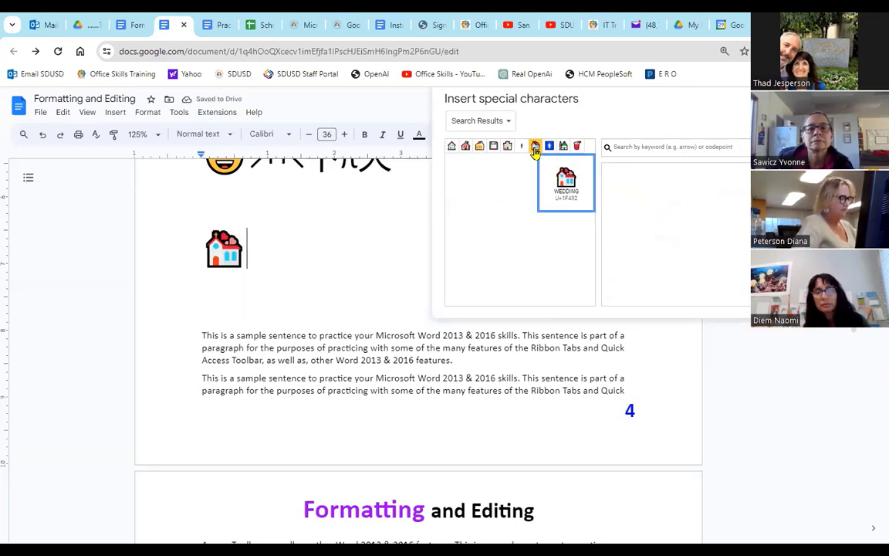
pyautogui.click(451, 147)
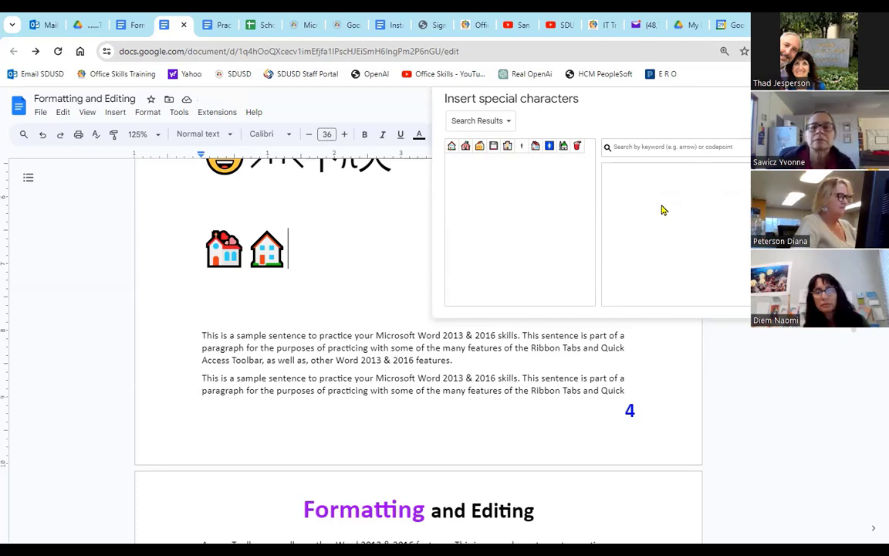
# Sketch a lowercase n with a tilde and insert ñ after the house emoji
pyautogui.moveTo(637, 195); pyautogui.dragTo(636, 272)
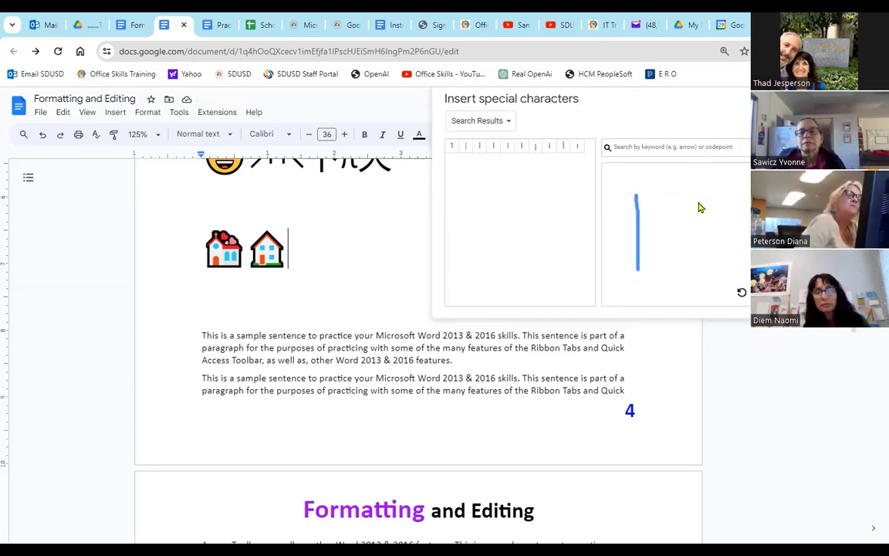
pyautogui.moveTo(636, 195)
pyautogui.mouseDown()
pyautogui.moveTo(660, 198)
pyautogui.moveTo(681, 229)
pyautogui.moveTo(682, 274)
pyautogui.mouseUp()
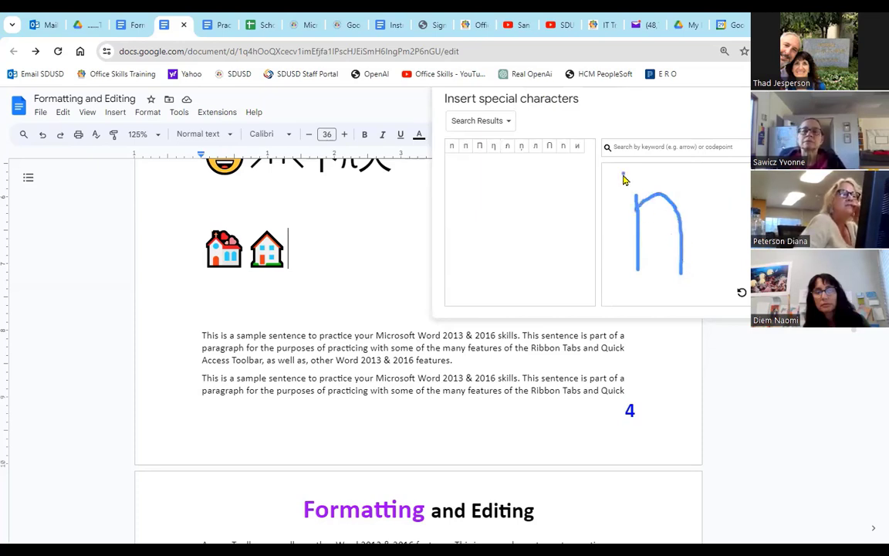
pyautogui.moveTo(623, 177); pyautogui.dragTo(669, 182)
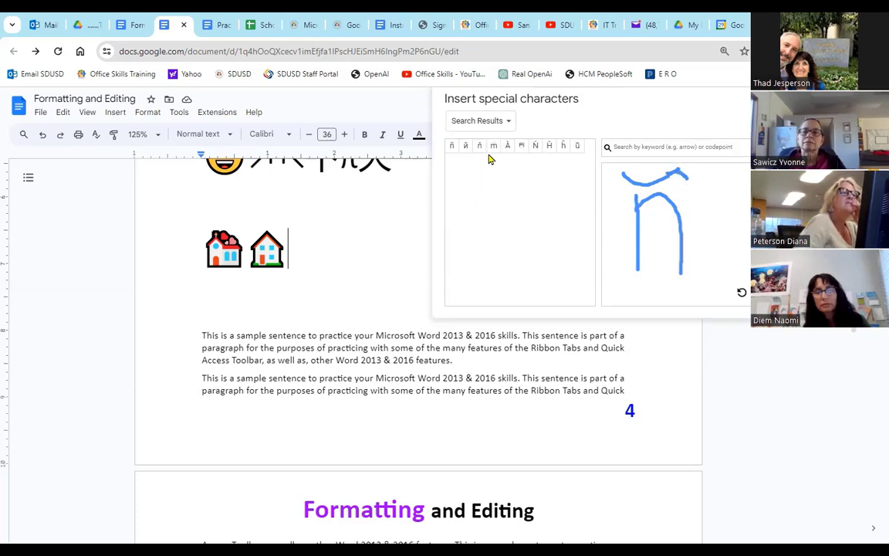
pyautogui.click(452, 146)
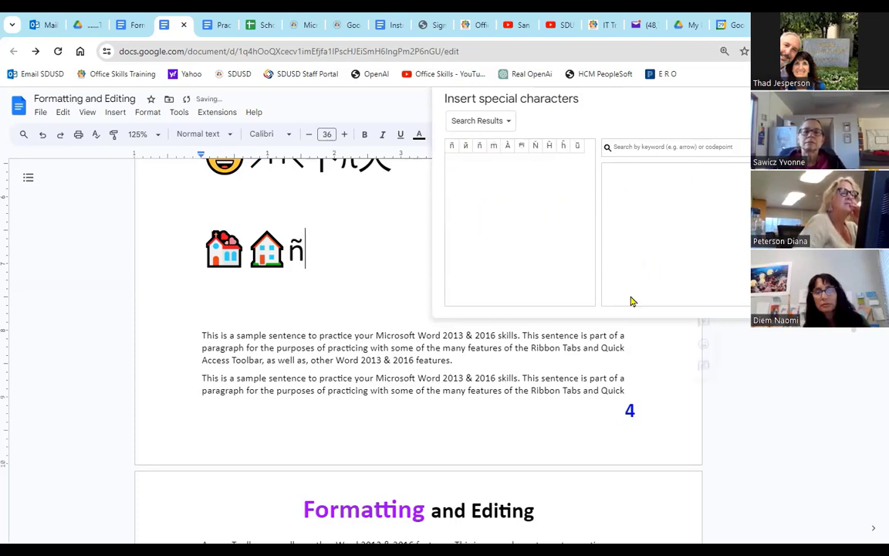
# Sketch a lowercase a with an acute accent and insert á after the ñ
pyautogui.moveTo(670, 217)
pyautogui.mouseDown()
pyautogui.moveTo(631, 248)
pyautogui.moveTo(671, 263)
pyautogui.mouseUp()
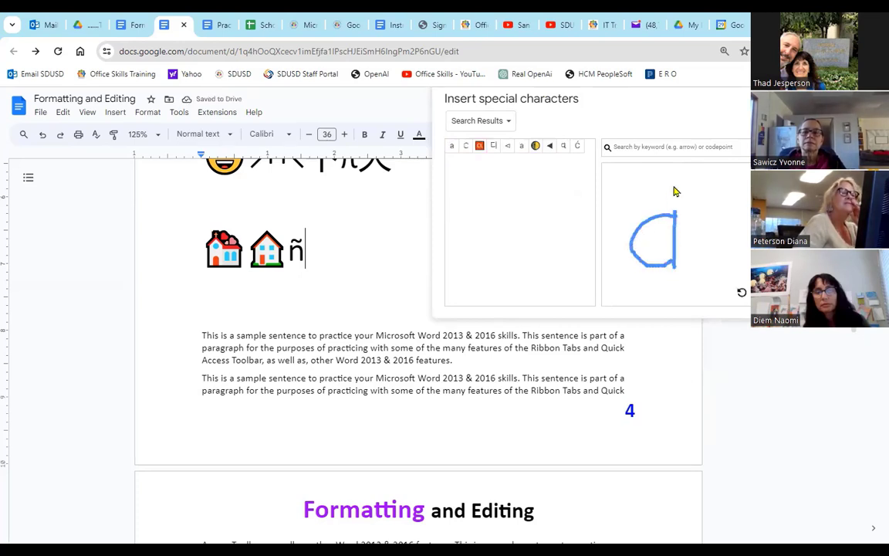
pyautogui.moveTo(677, 184); pyautogui.dragTo(650, 205)
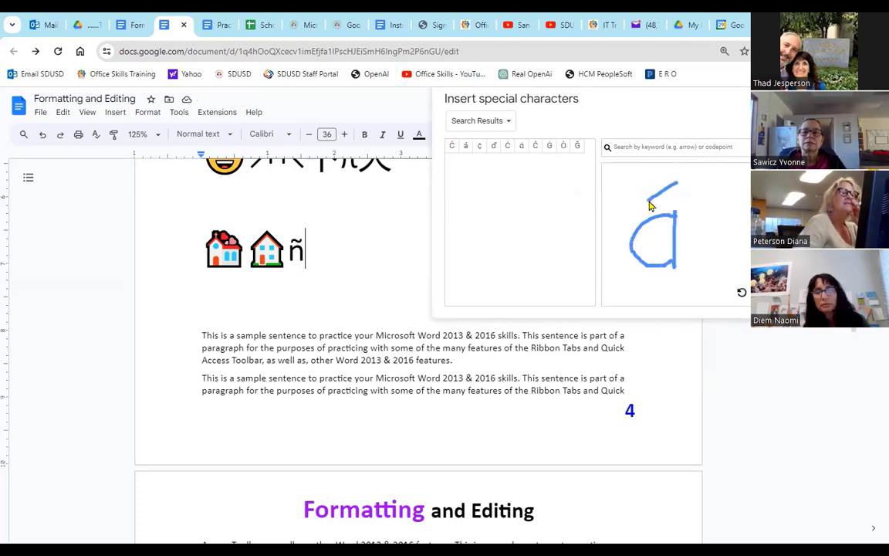
pyautogui.click(466, 145)
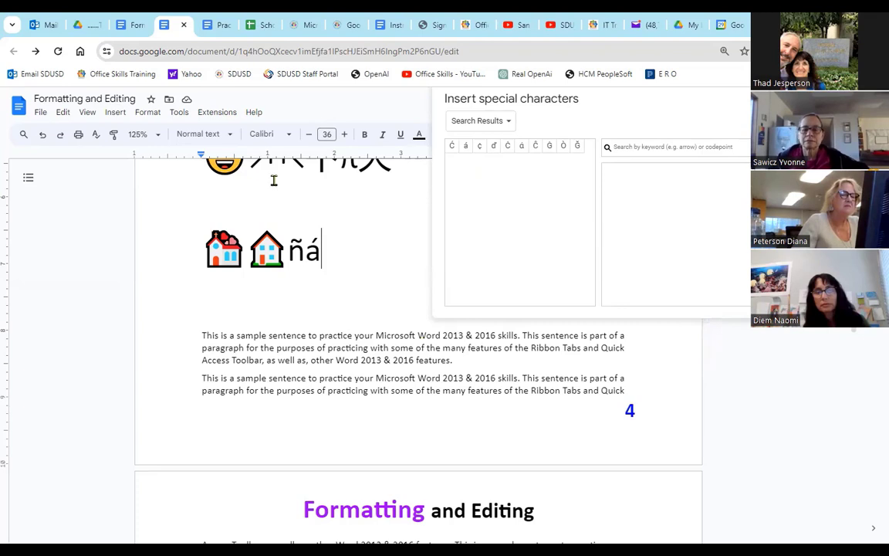
# Review the formatting options for text, paragraph styles, and alignment and indentation, plus the document tools from spelling and grammar to the activity dashboard
pyautogui.click(113, 113)
pyautogui.moveTo(140, 115)
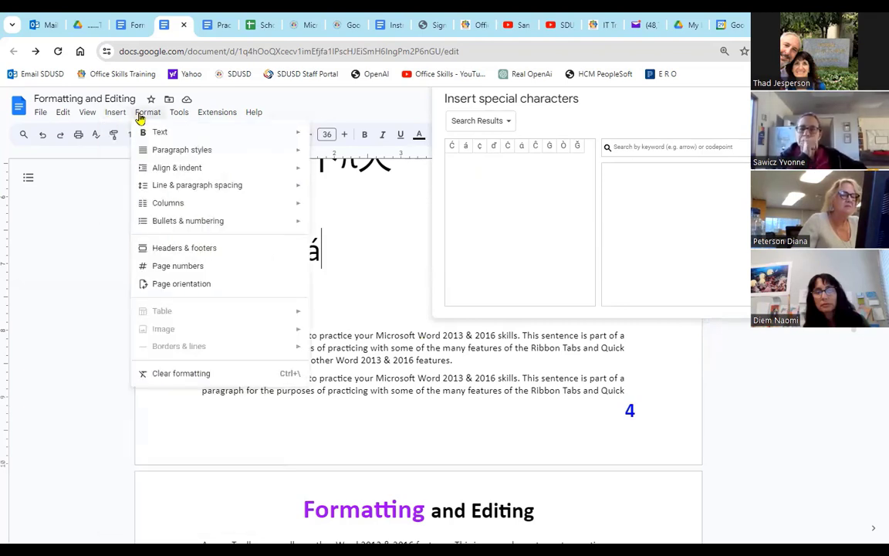
pyautogui.moveTo(166, 132)
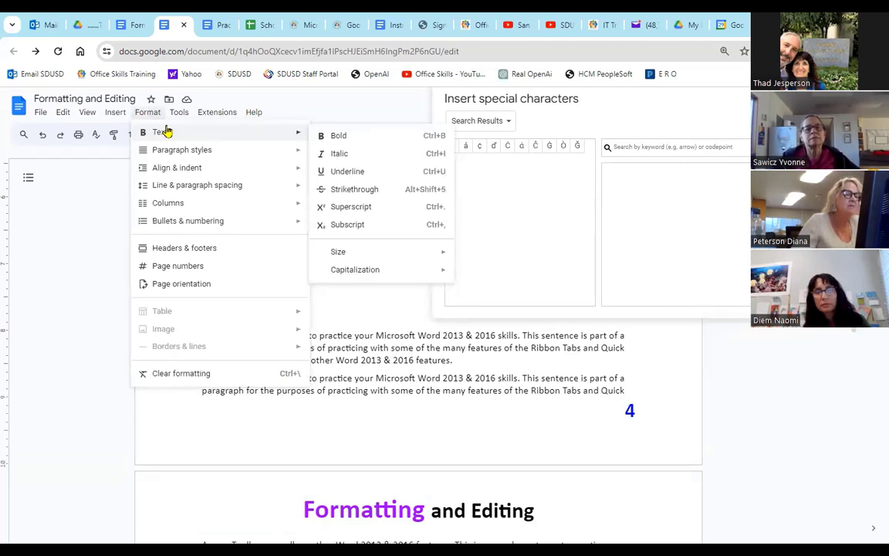
pyautogui.moveTo(191, 147)
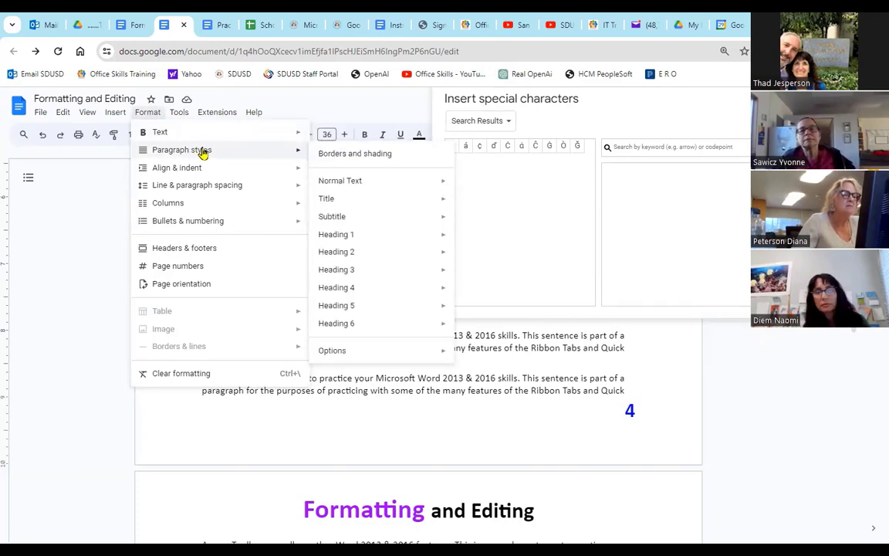
pyautogui.moveTo(225, 169)
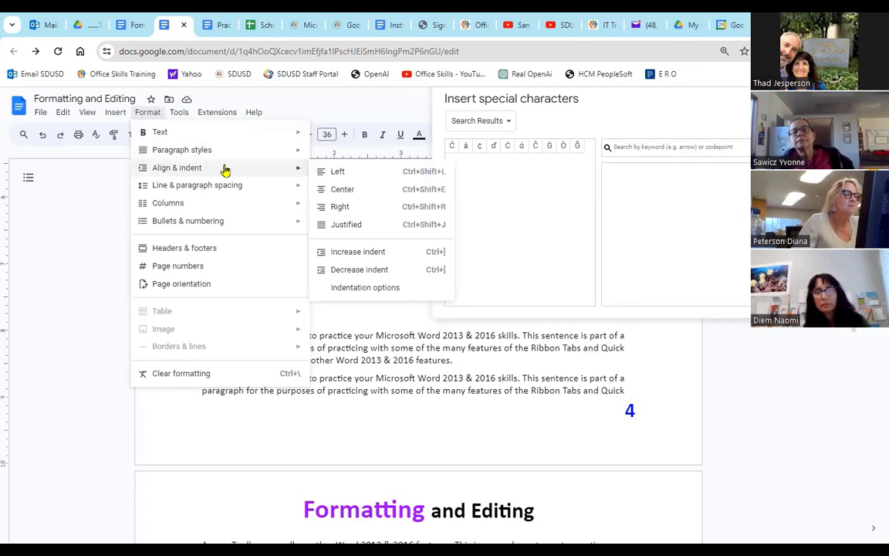
pyautogui.moveTo(279, 222)
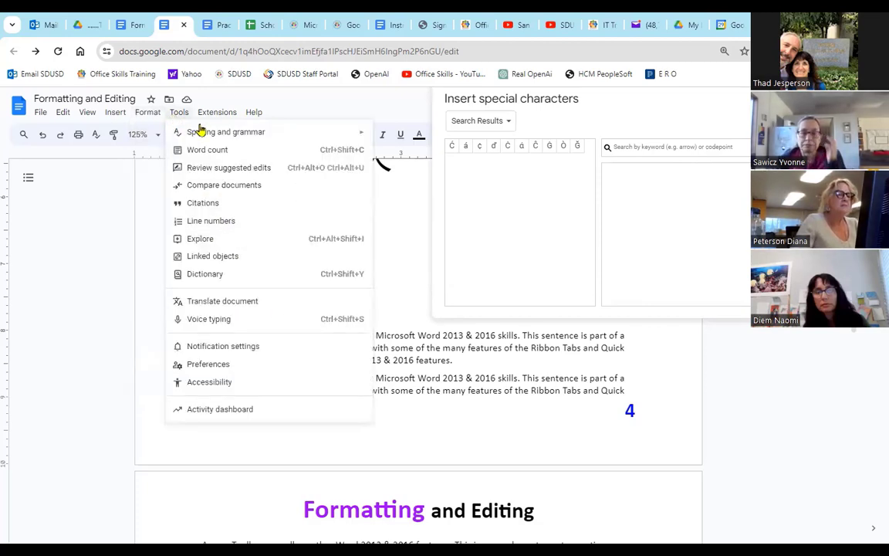
pyautogui.moveTo(282, 131)
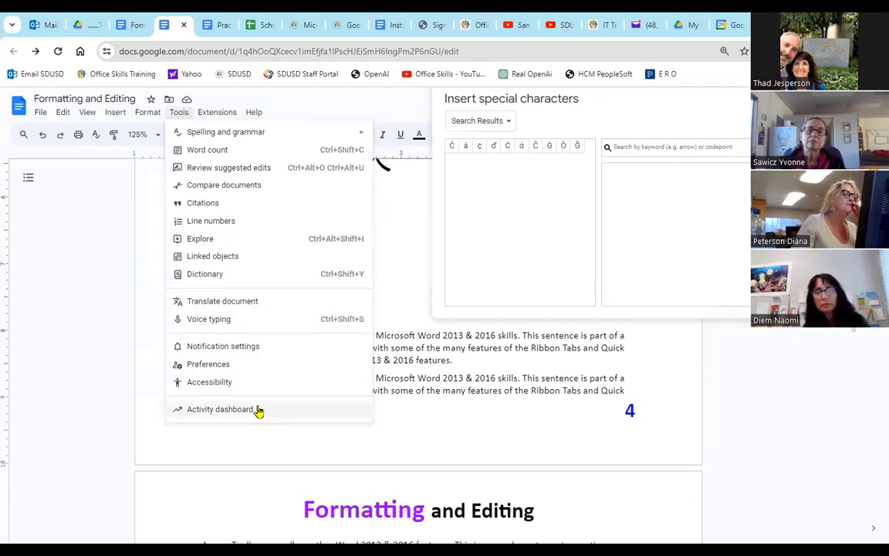
pyautogui.click(410, 444)
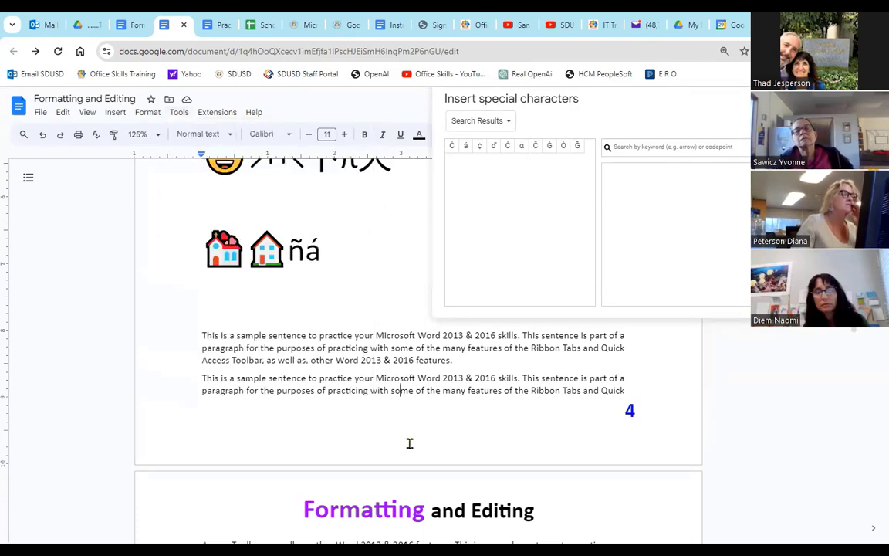
# Return to the document's first page and close the special characters dialog
pyautogui.scroll(-3, 455, 463)
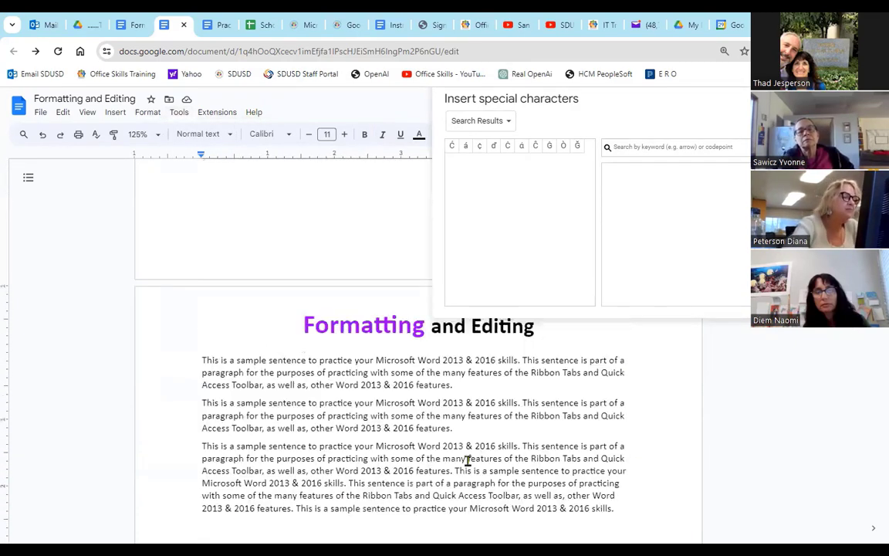
pyautogui.scroll(15, 468, 461)
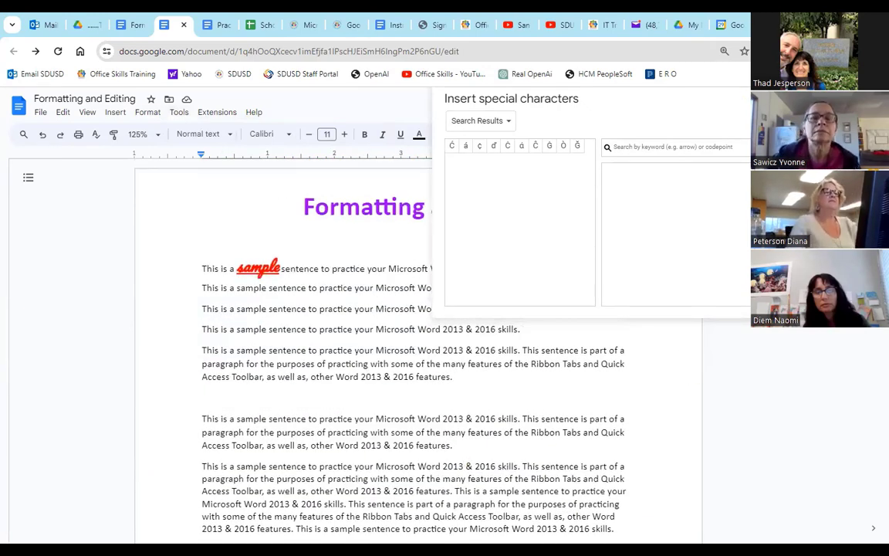
pyautogui.click(761, 99)
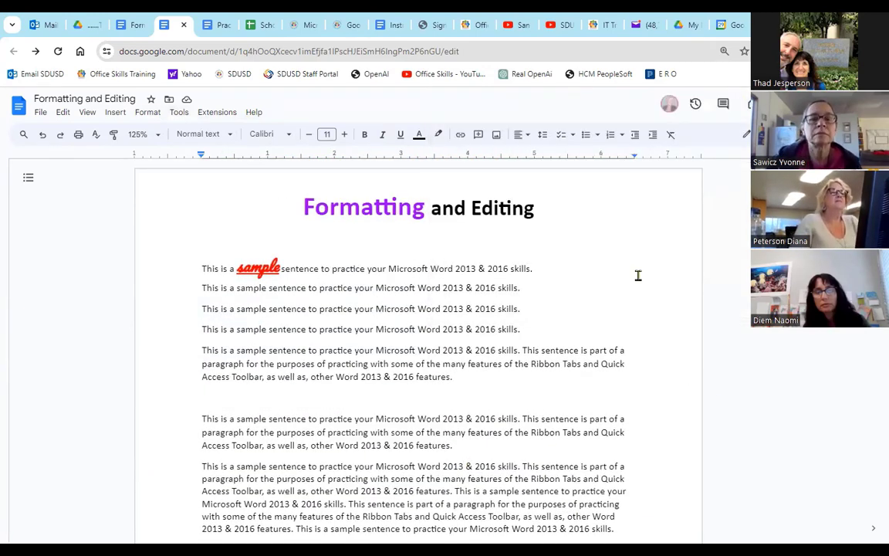
# Add an extra c to four words in the opening sentences, making the misspellings practicce, Miccrosoft, sentencce and somec
pyautogui.click(350, 309)
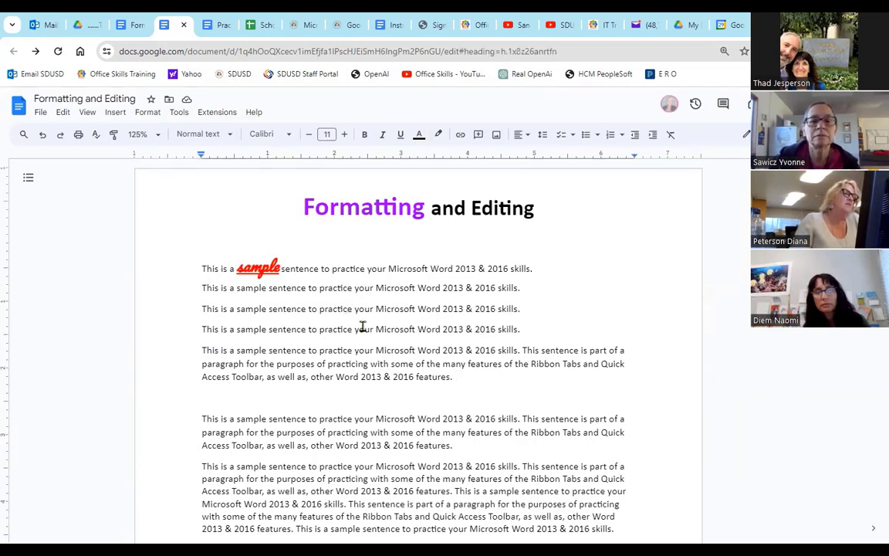
pyautogui.write('c')
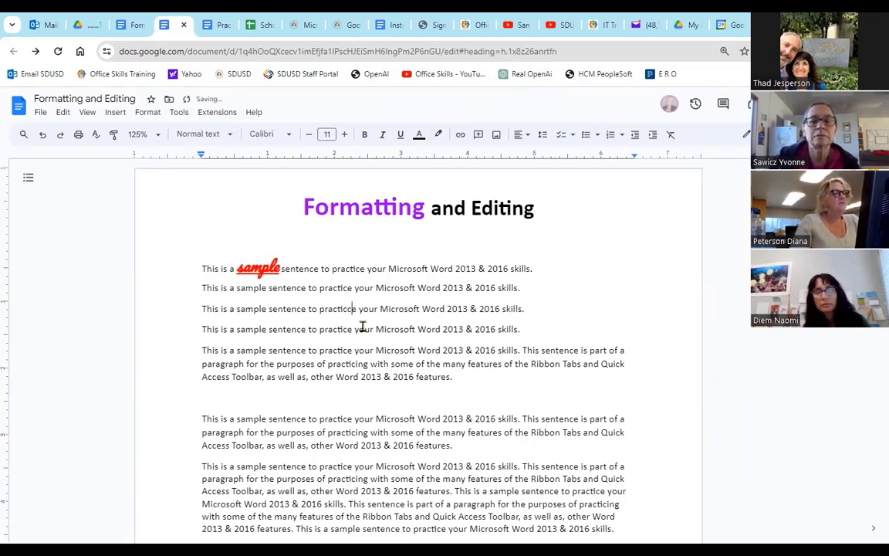
pyautogui.click(394, 309)
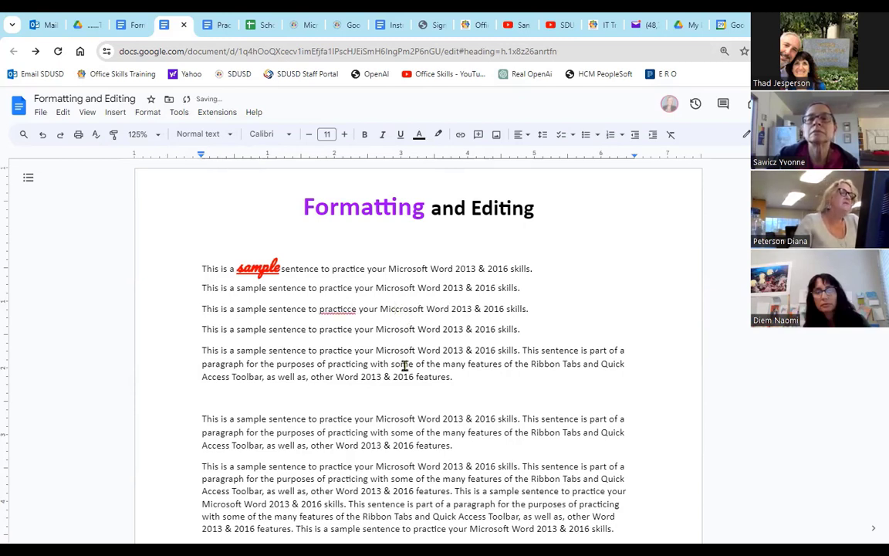
pyautogui.click(298, 352)
pyautogui.write('c')
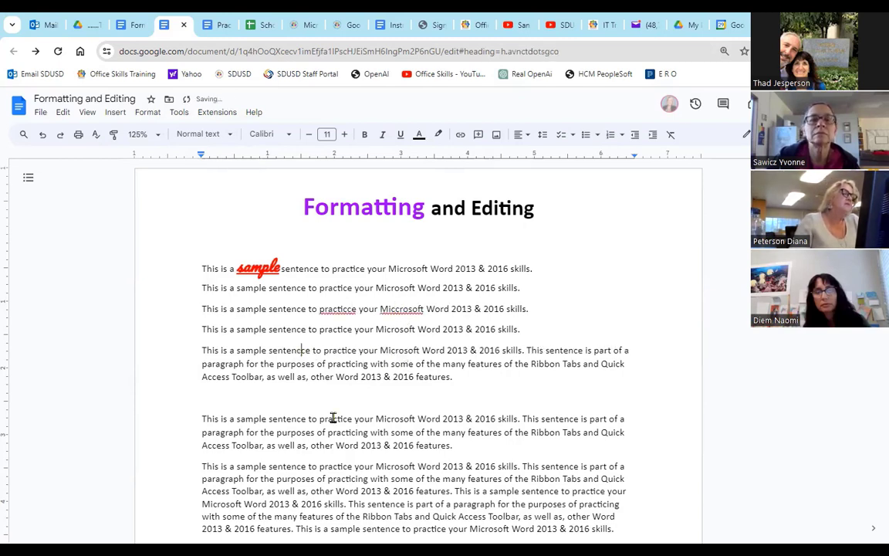
pyautogui.click(414, 366)
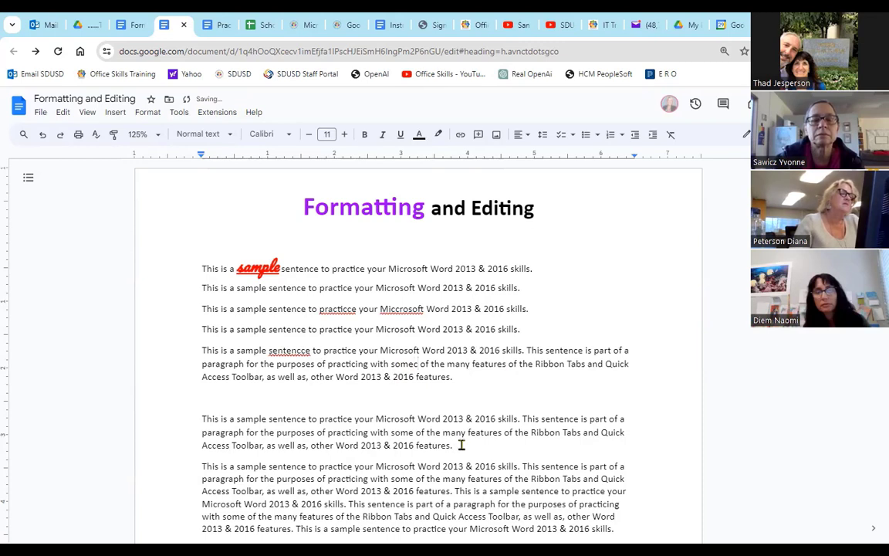
# Add an extra c to Word and other in the last line of the first multi-line paragraph, making Wordc and otherc
pyautogui.write('c')
pyautogui.click(359, 376)
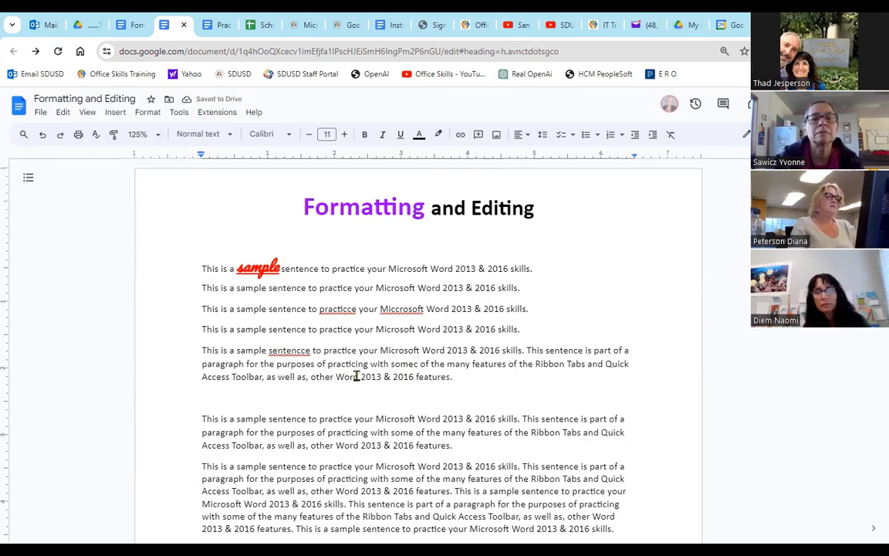
pyautogui.write('c')
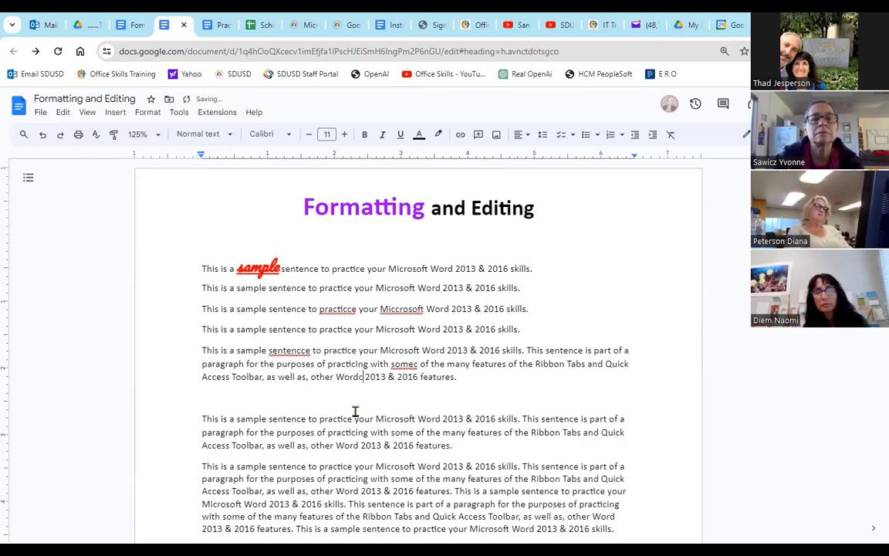
pyautogui.click(335, 376)
pyautogui.write('d')
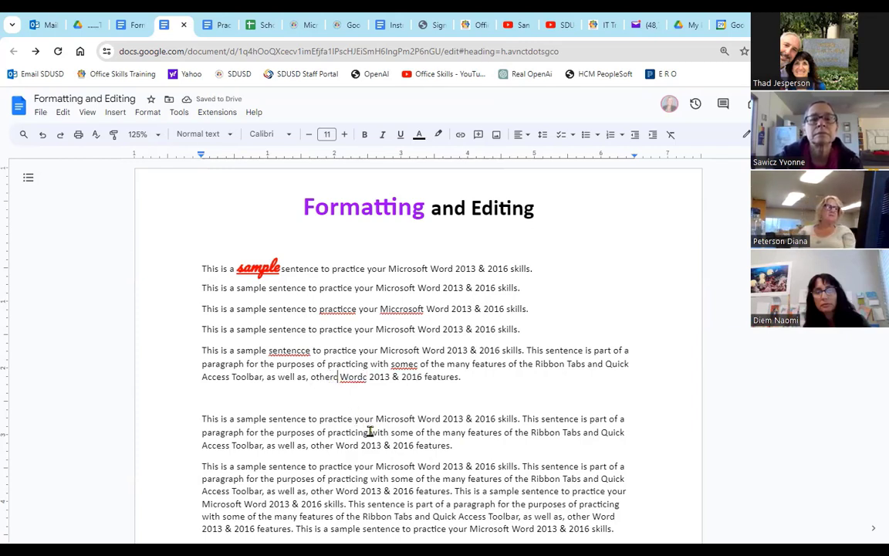
# Correct practicce to practice from its suggestion, and run the spelling and grammar check to accept Microsoft, sentence and some for the following misspellings
pyautogui.rightClick(340, 312)
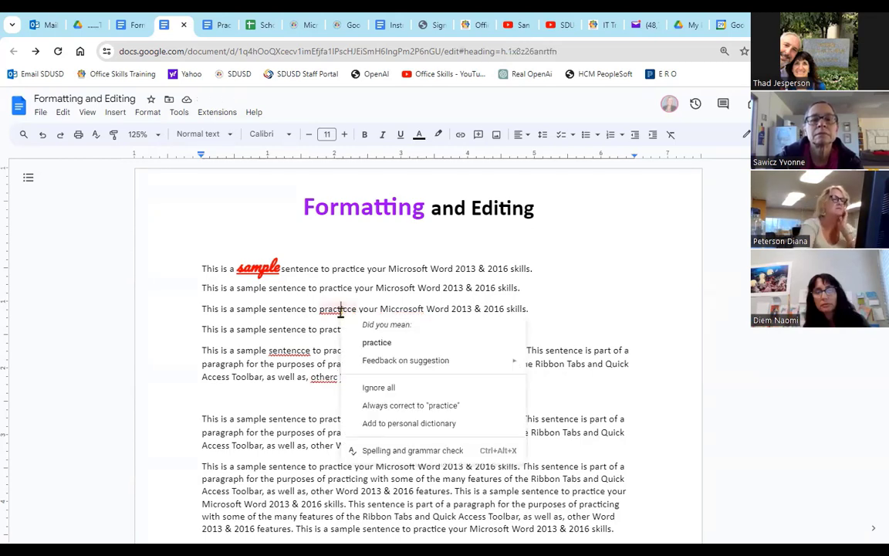
pyautogui.click(377, 347)
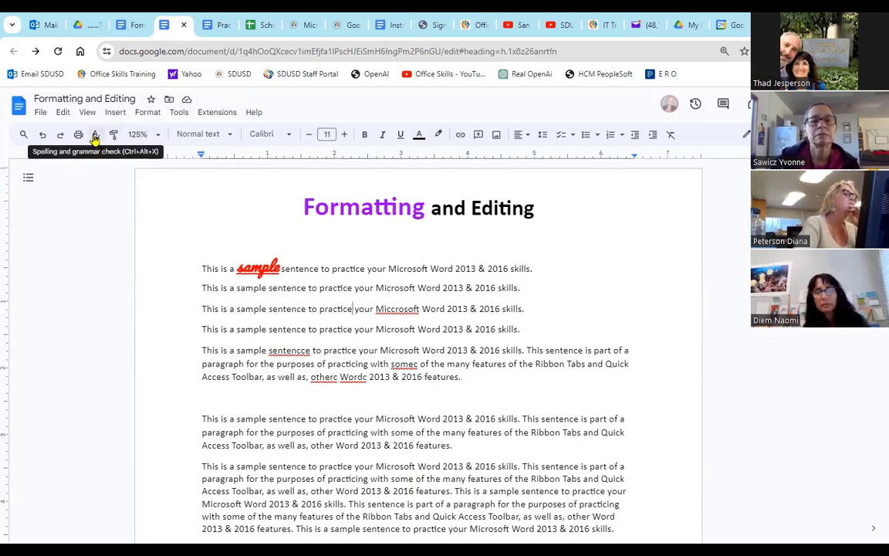
pyautogui.click(180, 112)
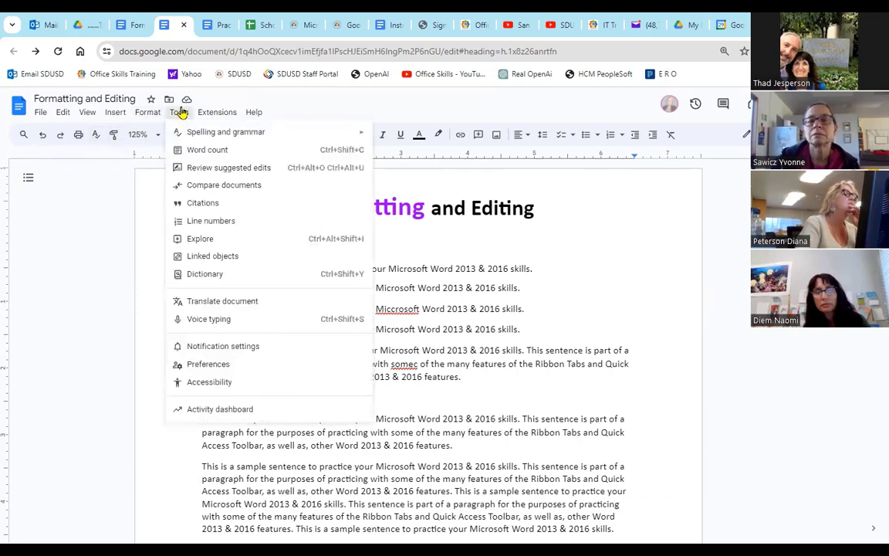
pyautogui.moveTo(183, 135)
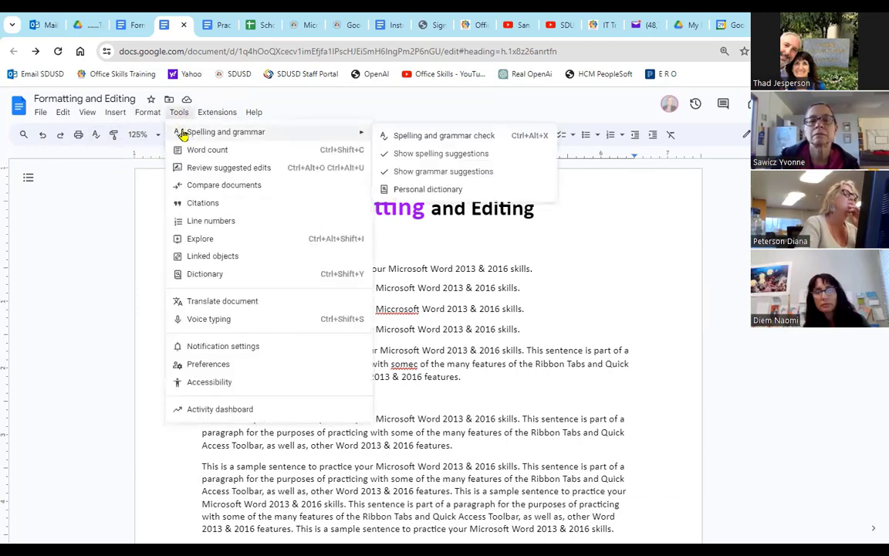
pyautogui.click(410, 136)
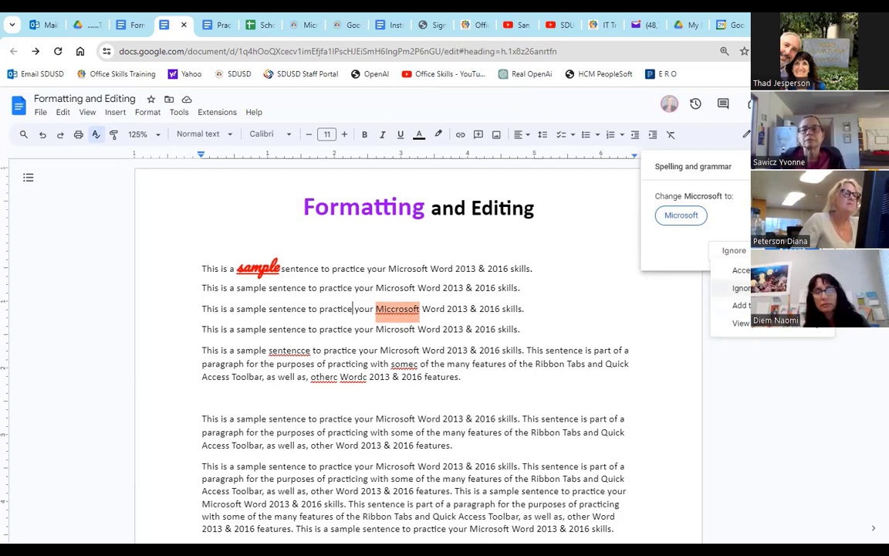
pyautogui.click(675, 216)
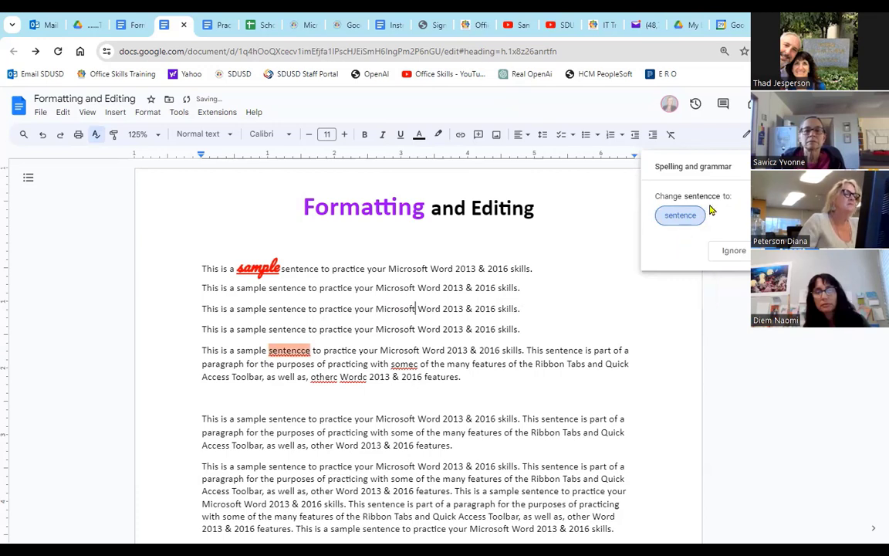
pyautogui.click(681, 218)
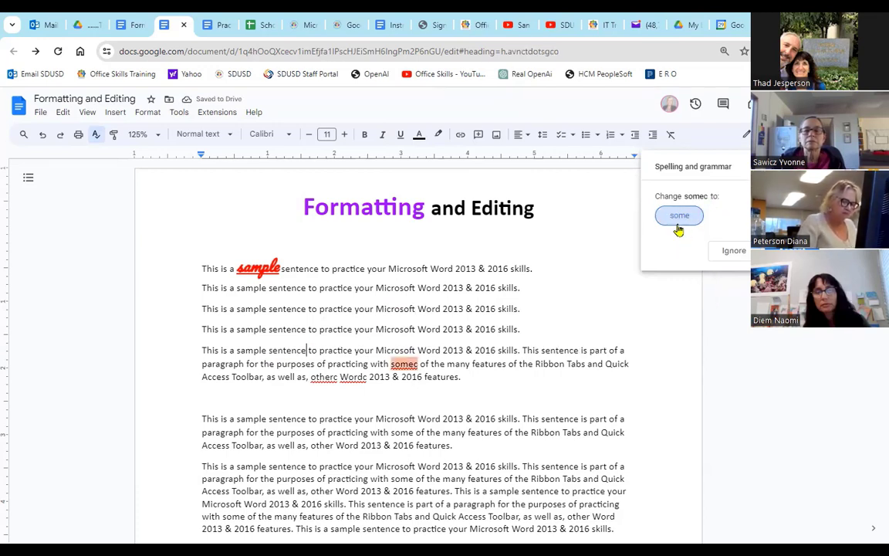
pyautogui.click(679, 216)
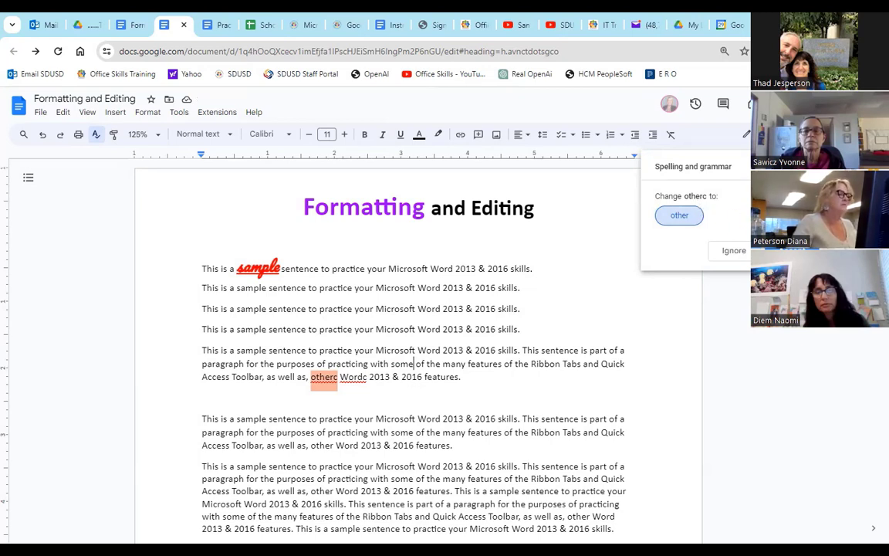
# Replace Wordc with the suggestion Words and otherc with other directly in the paragraph
pyautogui.click(768, 250)
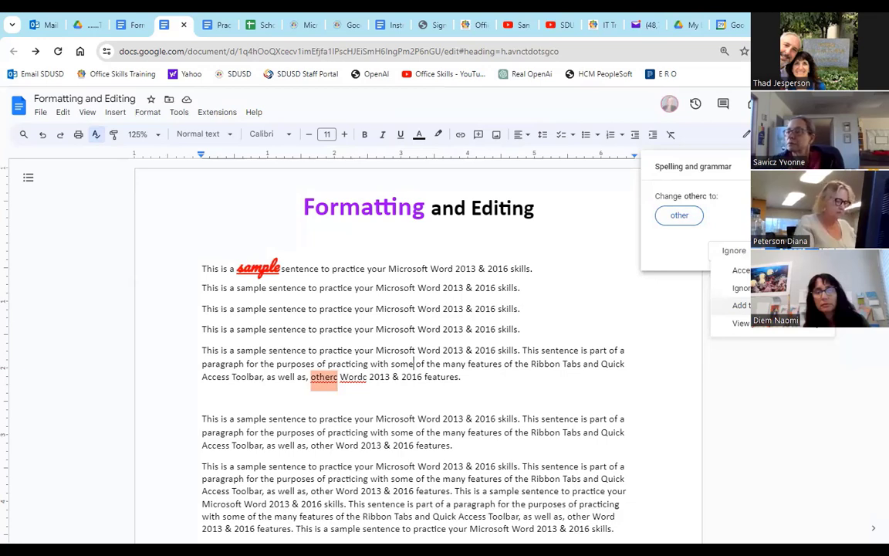
pyautogui.click(512, 308)
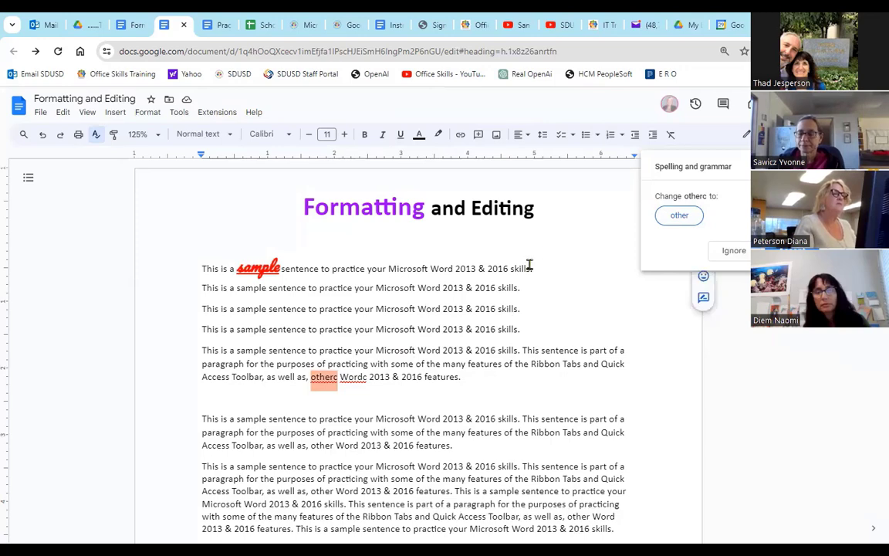
pyautogui.rightClick(354, 378)
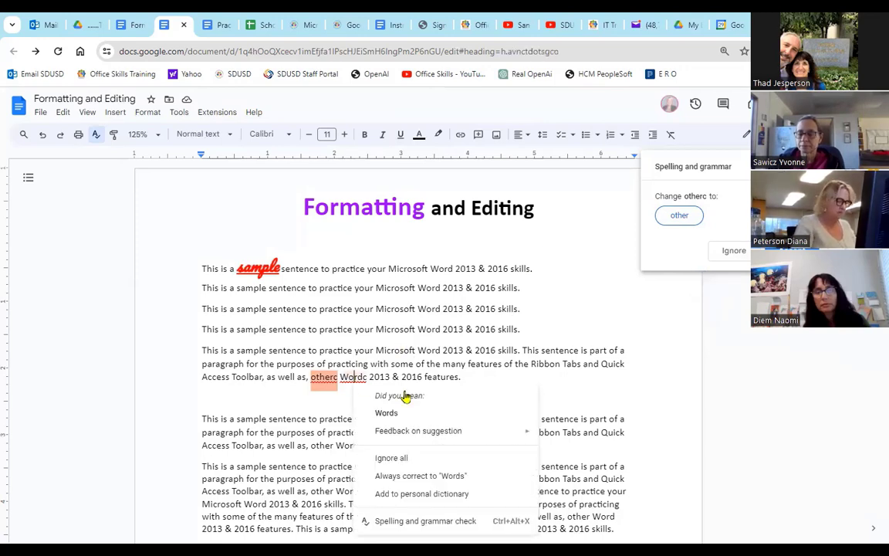
pyautogui.click(387, 414)
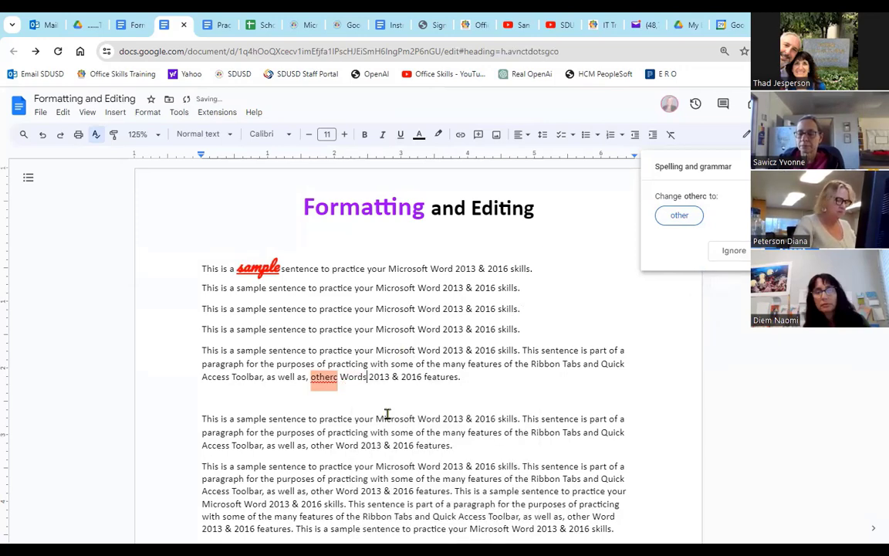
pyautogui.rightClick(324, 378)
pyautogui.click(369, 409)
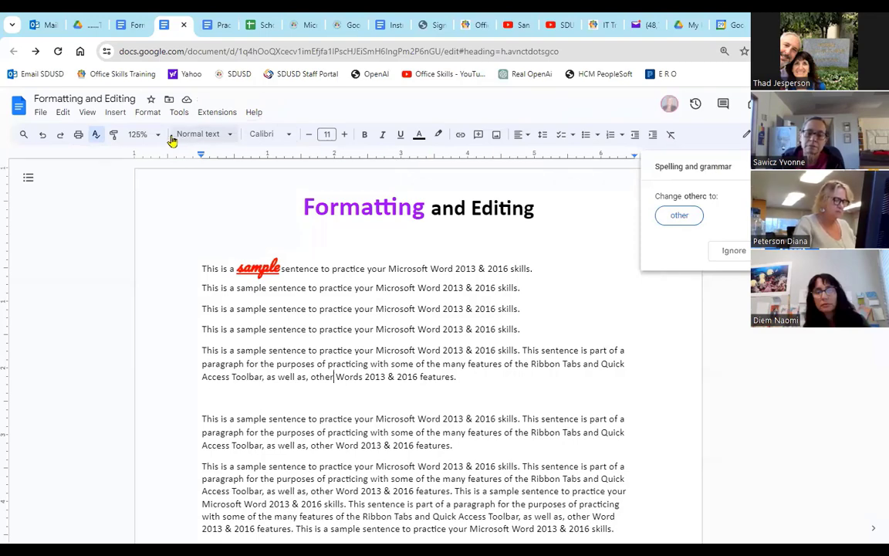
# Rerun the spelling and grammar check, close it without accepting the suggestion Then, and return to the beginning of the document
pyautogui.click(96, 136)
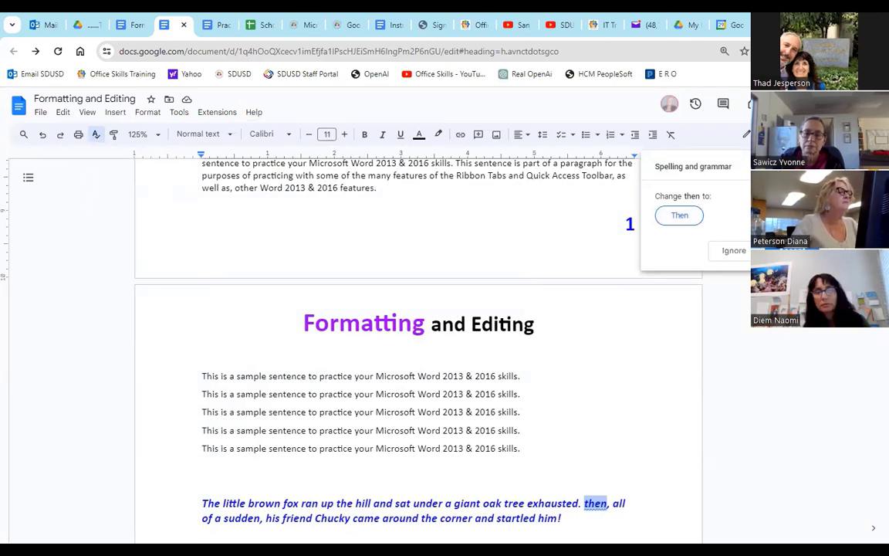
pyautogui.press('Escape')
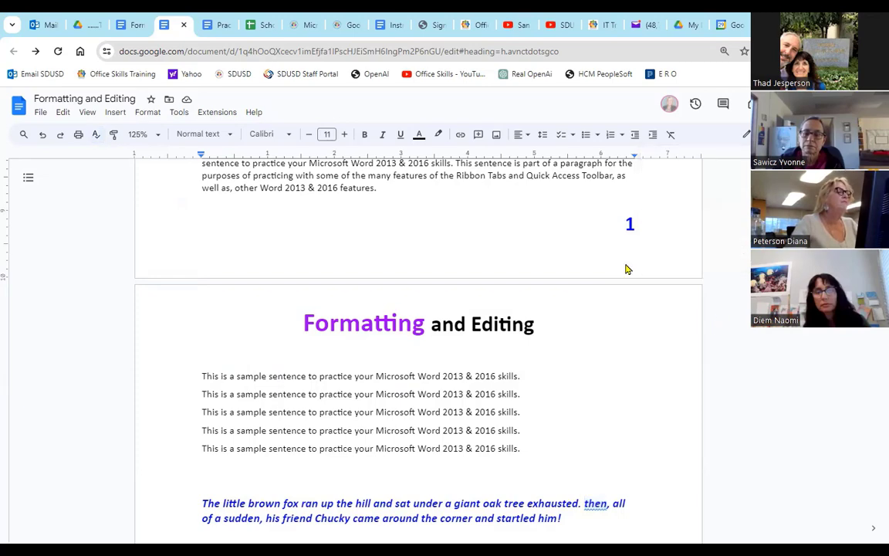
pyautogui.scroll(4, 145, 246)
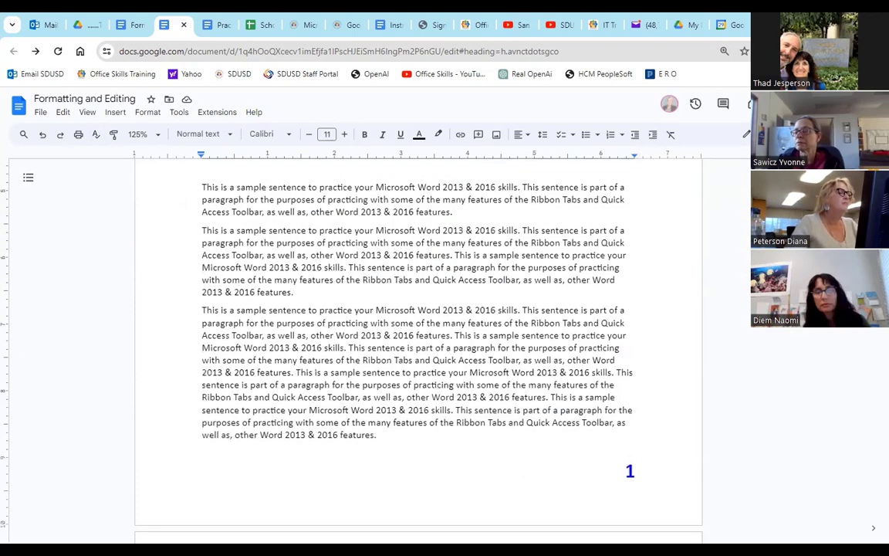
pyautogui.scroll(3, 417, 340)
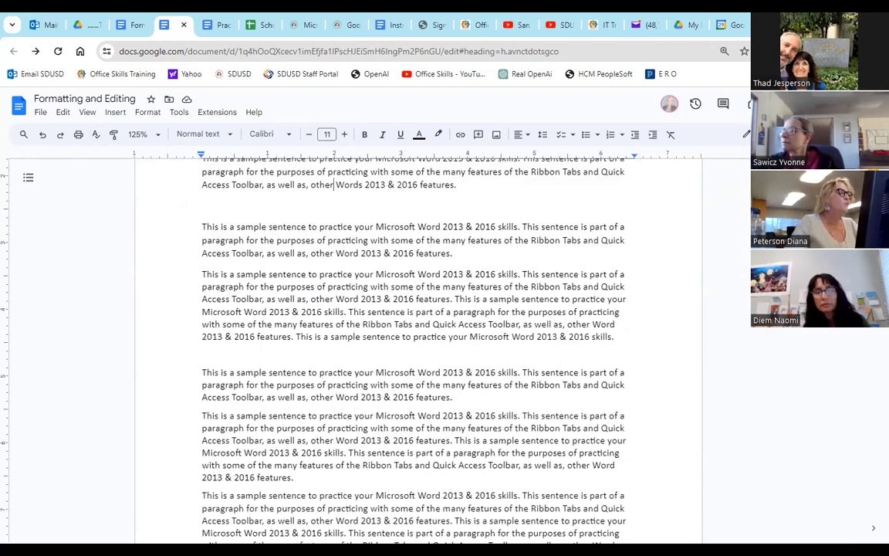
pyautogui.scroll(-1, 535, 260)
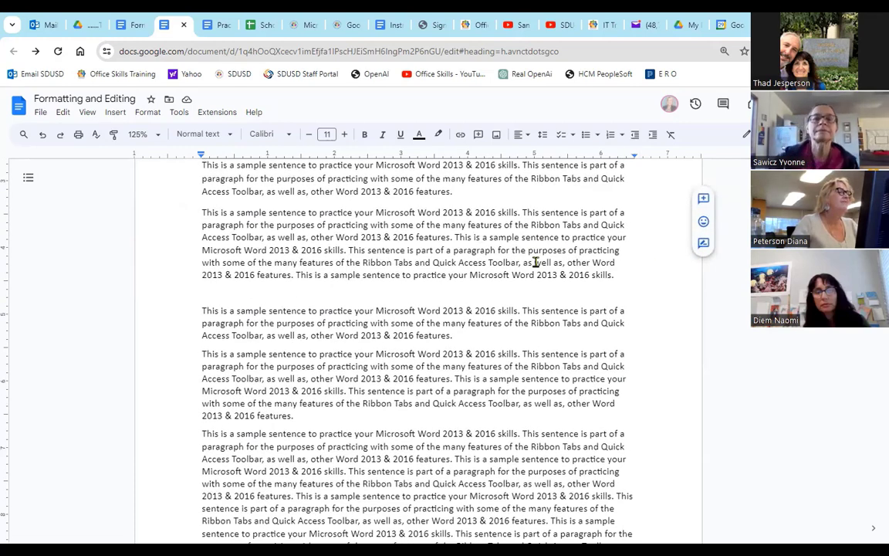
pyautogui.scroll(4, 536, 260)
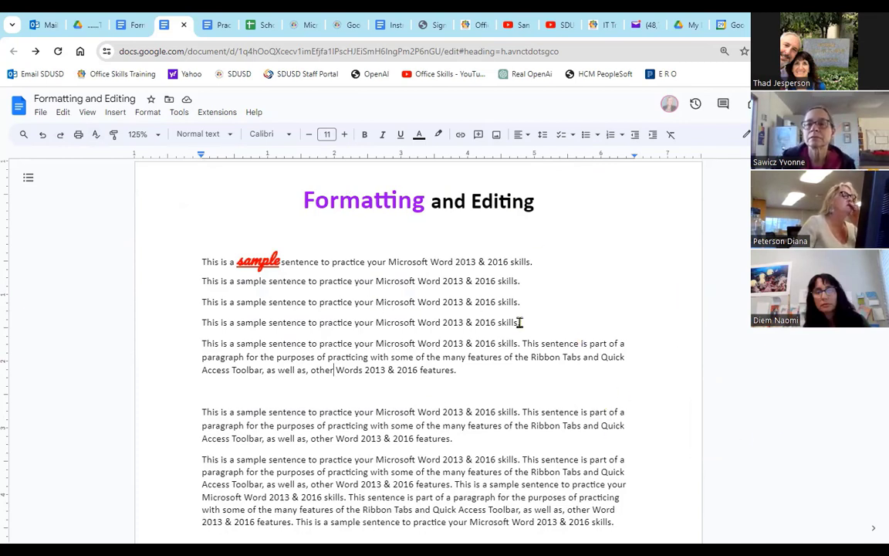
pyautogui.click(40, 113)
pyautogui.moveTo(56, 116)
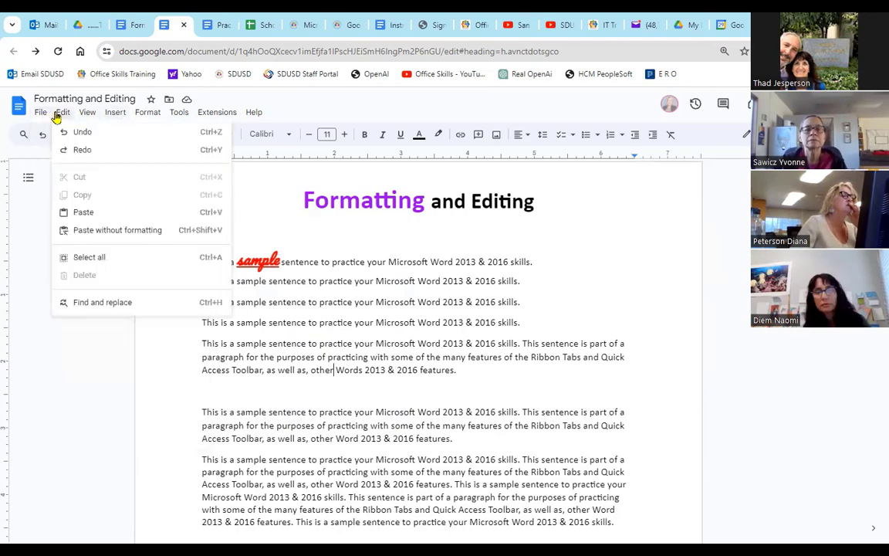
pyautogui.moveTo(179, 118)
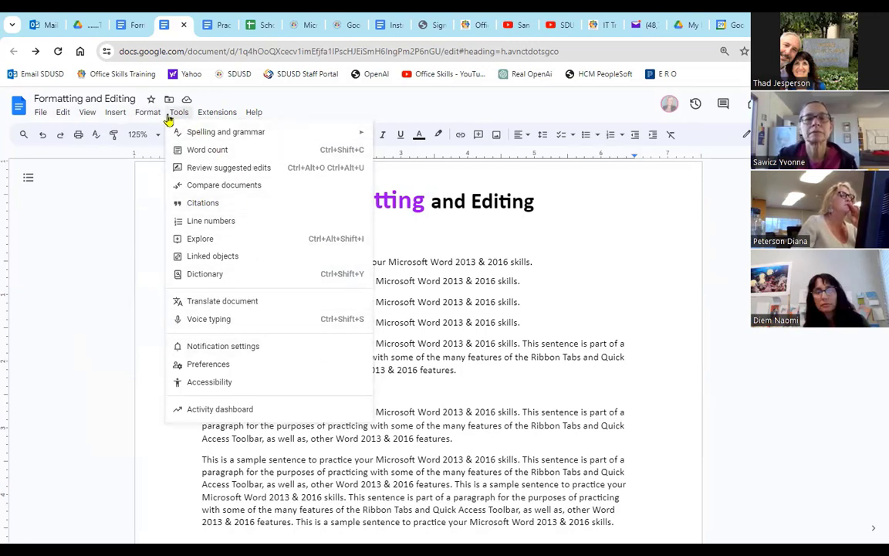
pyautogui.moveTo(135, 112)
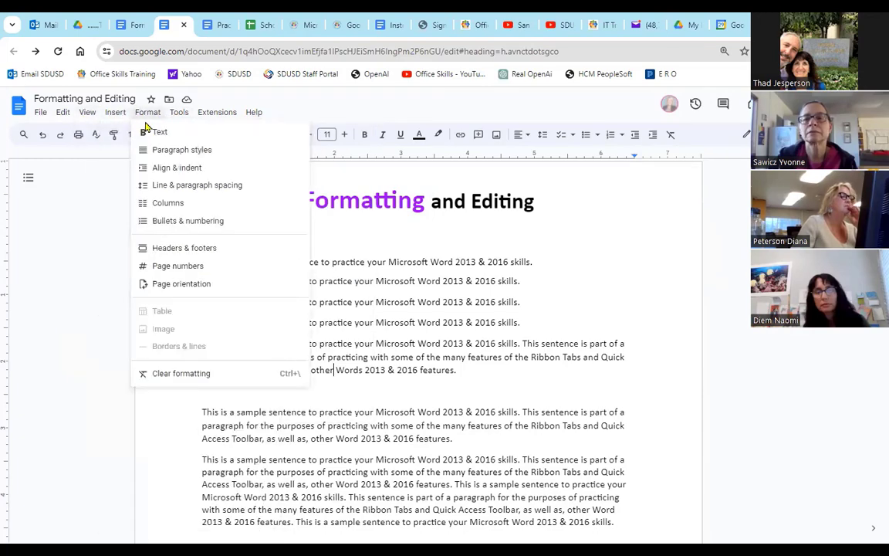
pyautogui.click(489, 244)
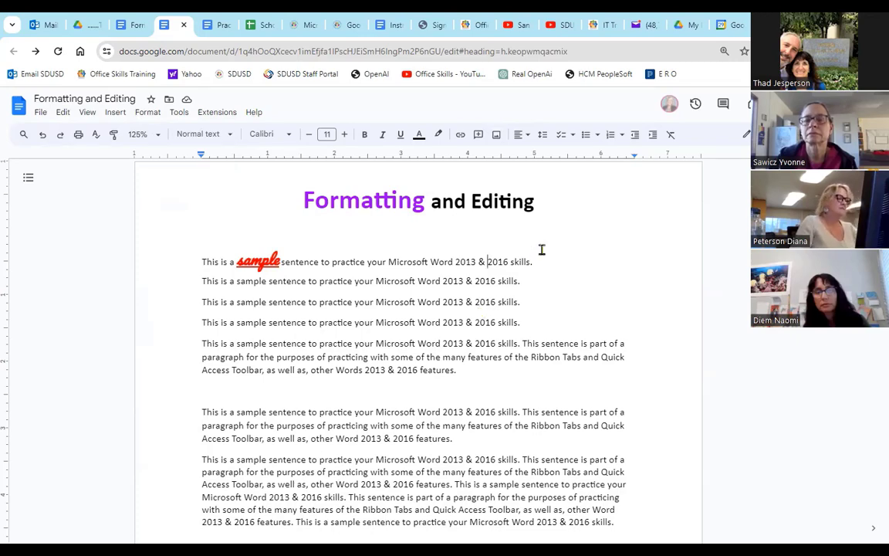
pyautogui.click(84, 25)
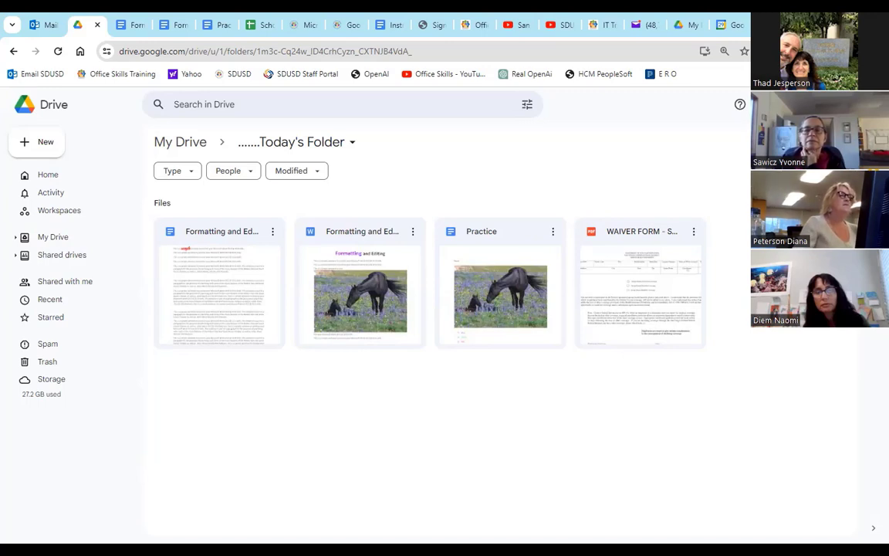
pyautogui.click(179, 31)
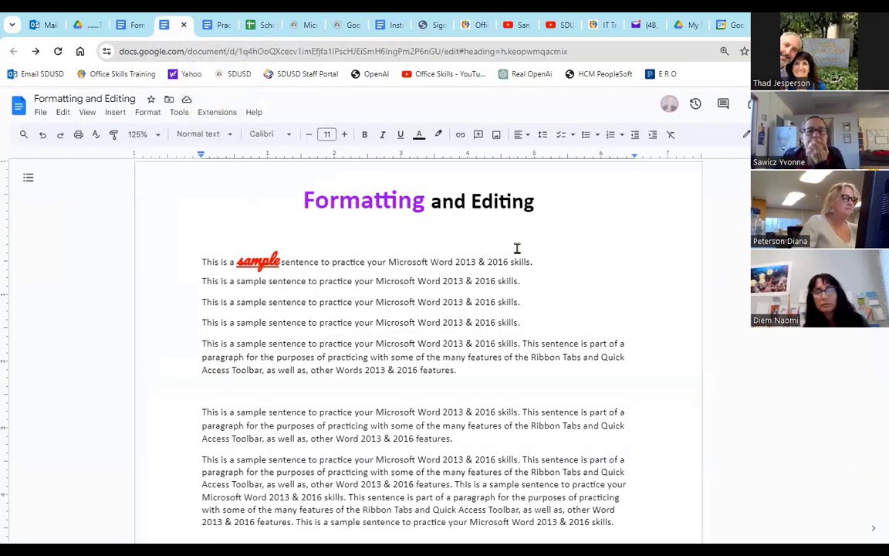
pyautogui.click(538, 287)
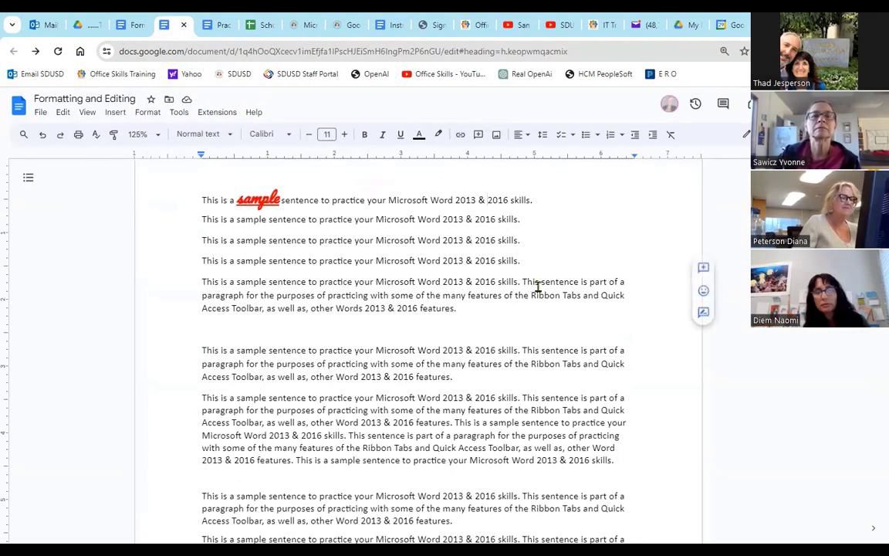